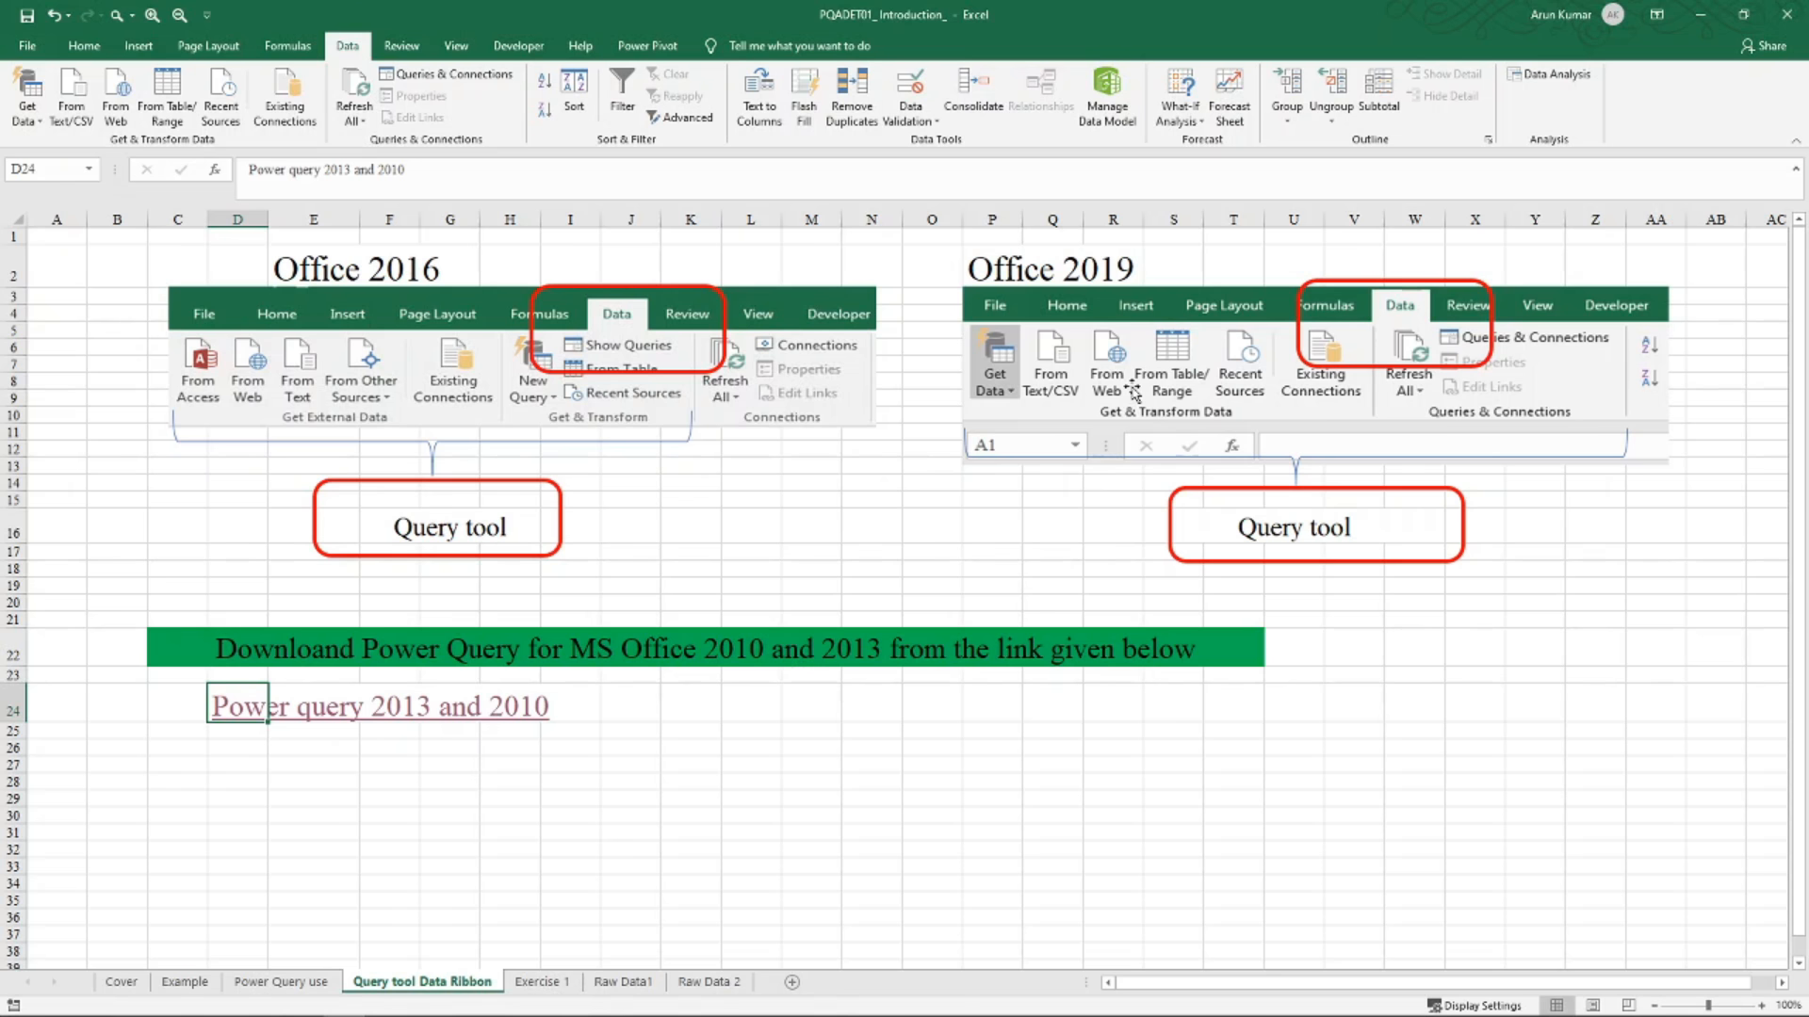
Open the Power Query download page from the link for Office 2013 and 2010 on the sheet
left_click(622, 318)
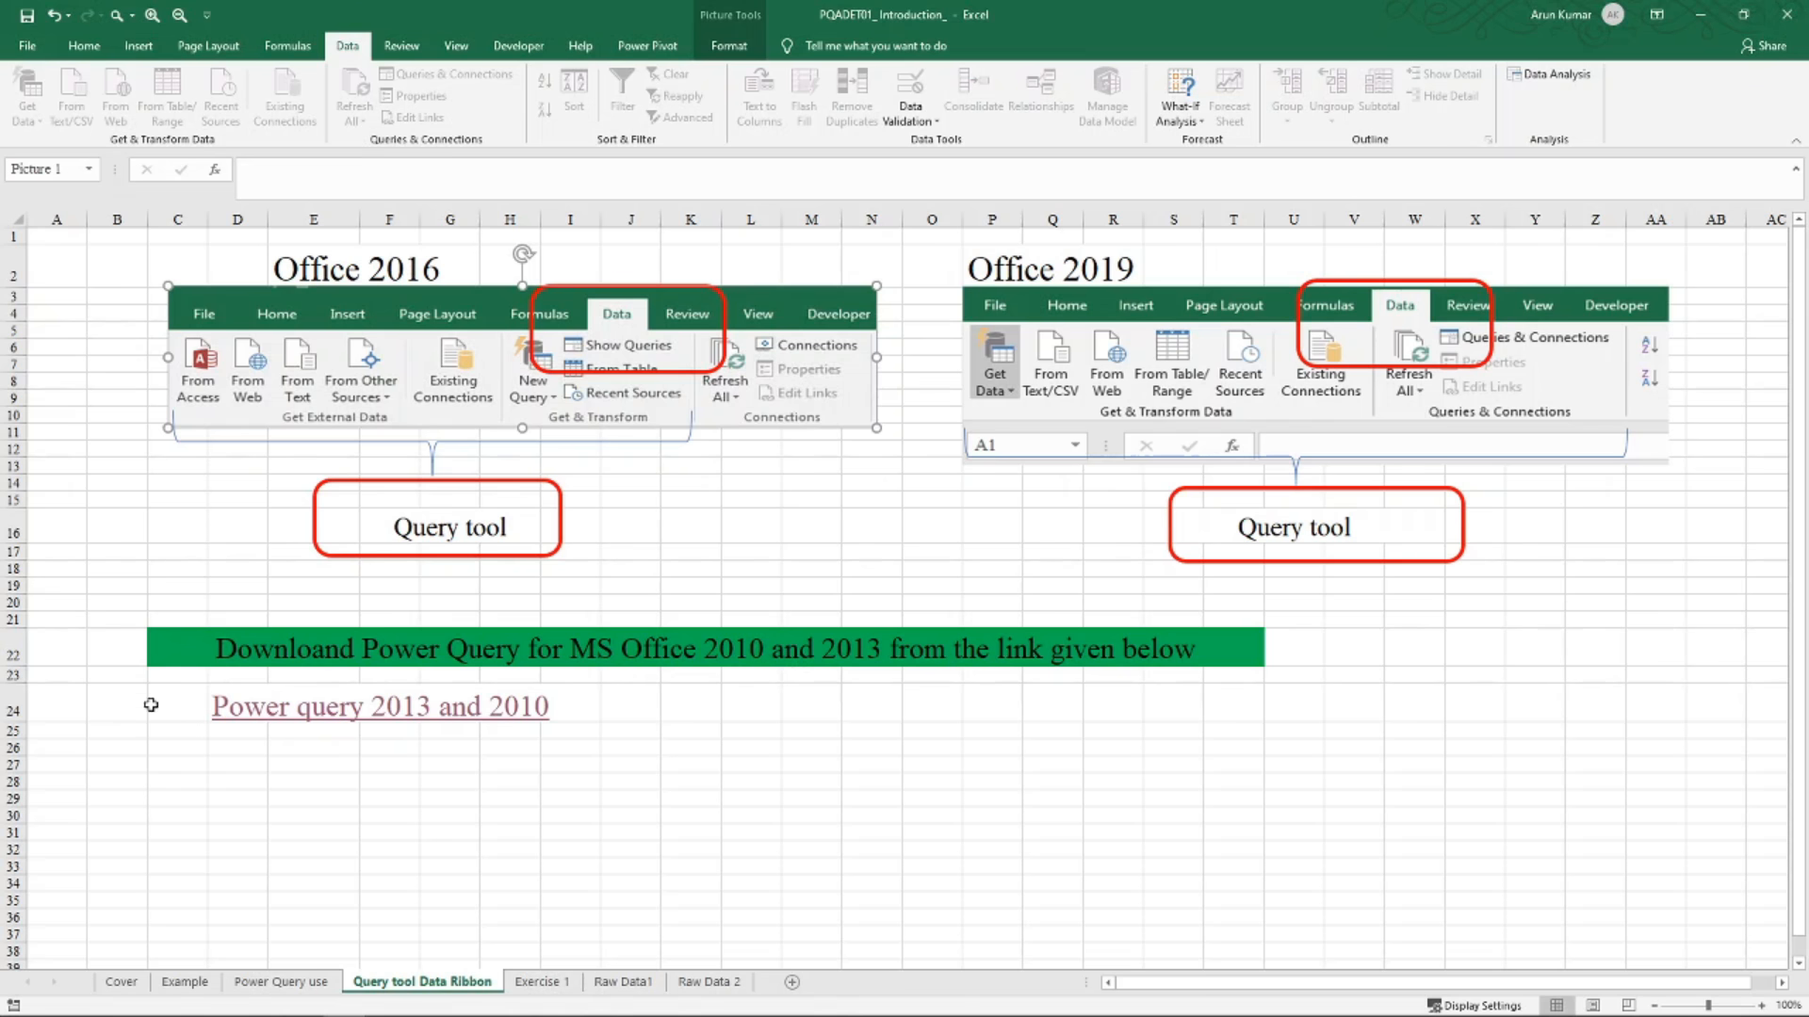
left_click(246, 719)
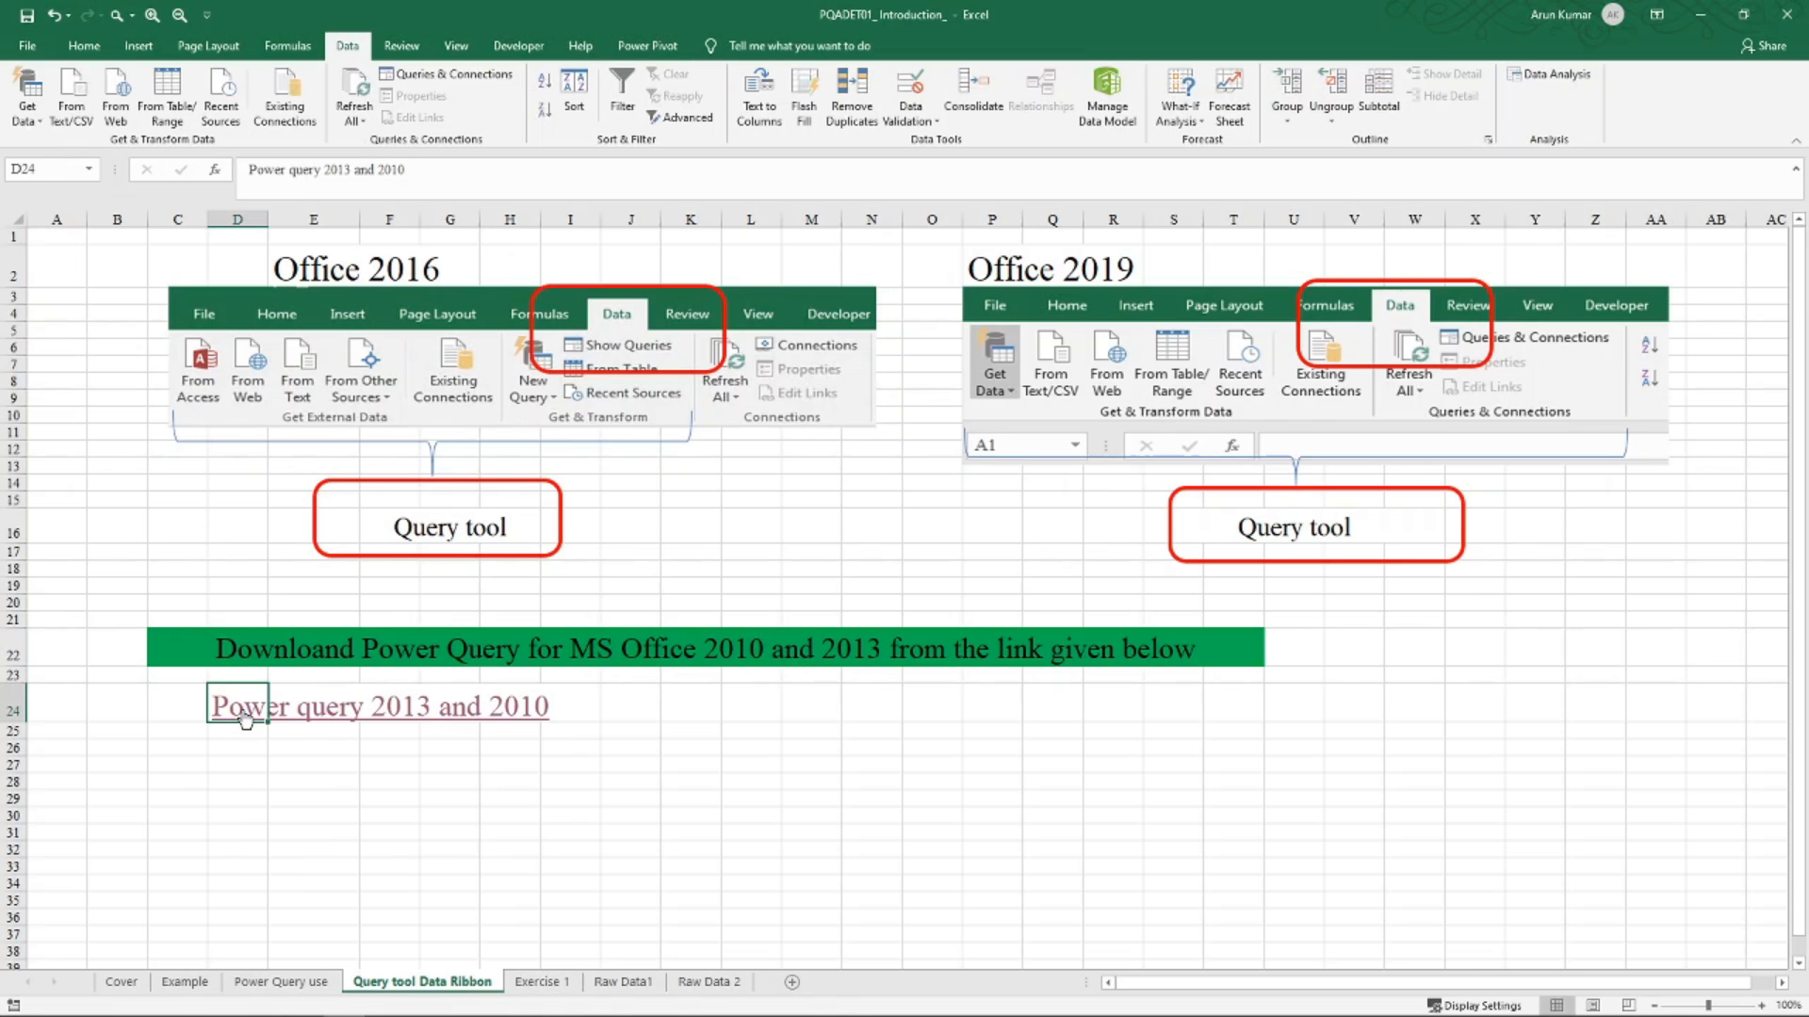
left_click(246, 720)
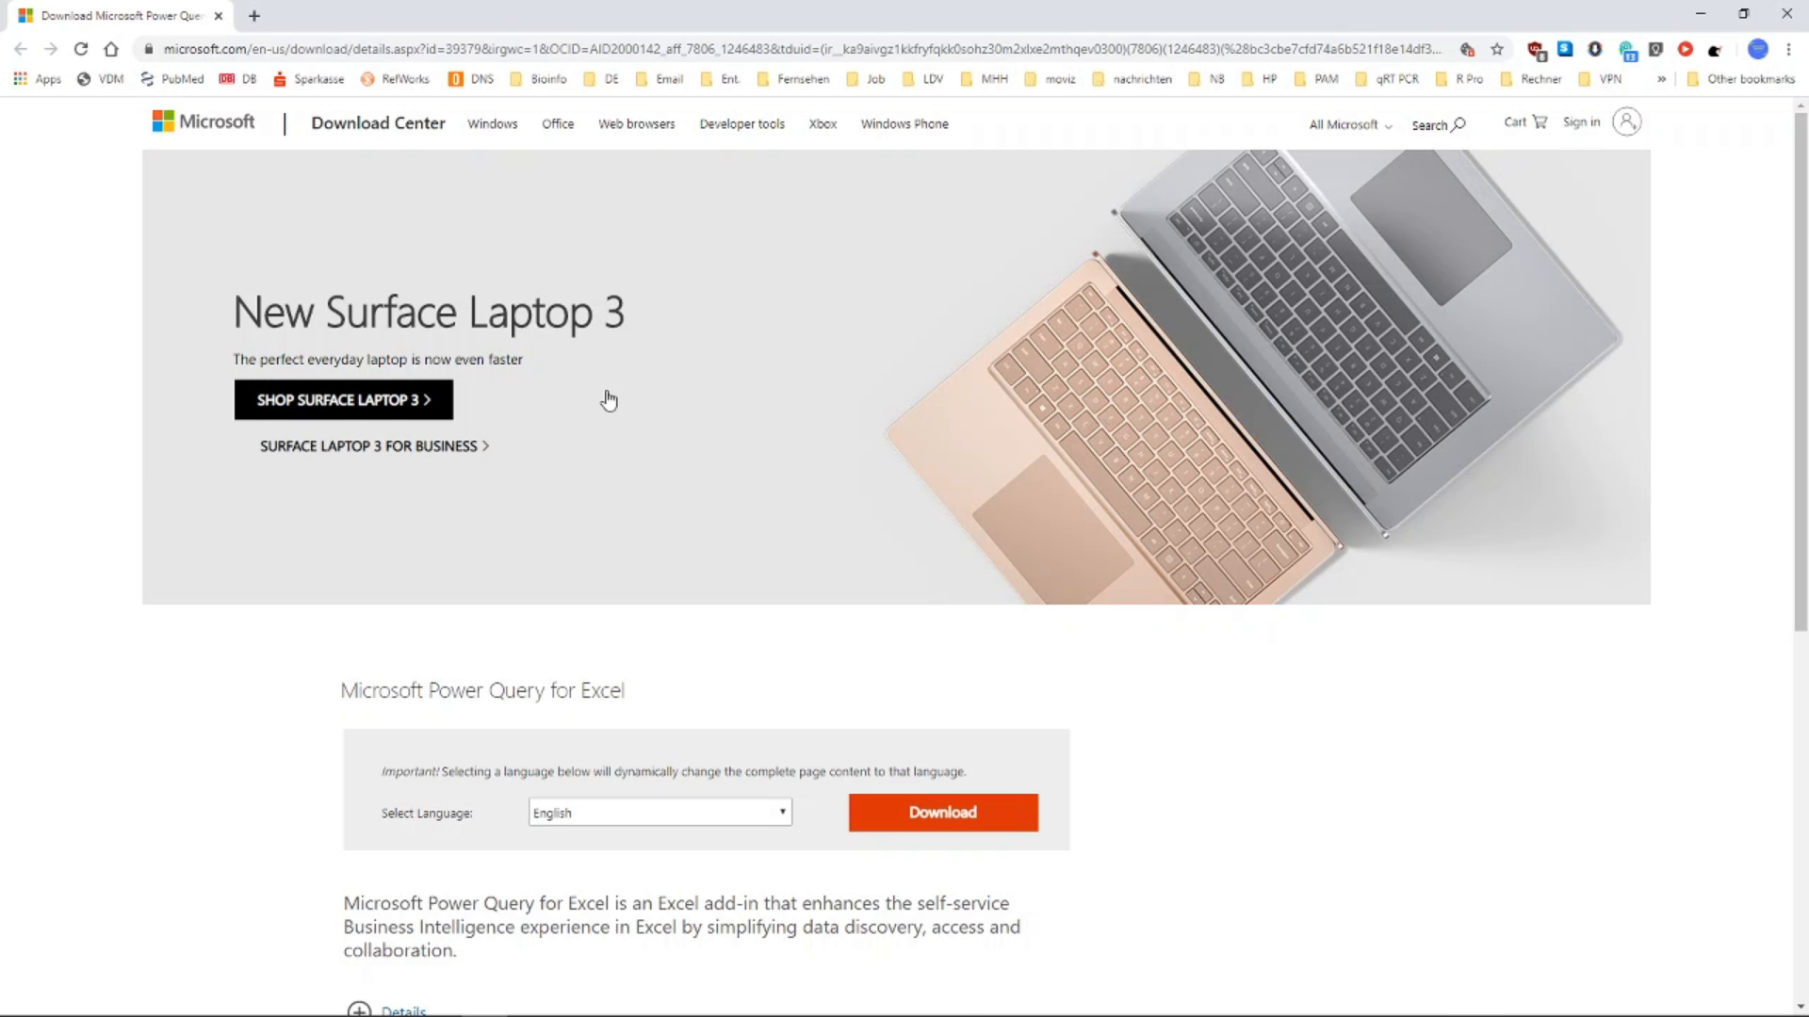
Examine the system requirements on the Power Query download page, highlighting the supported Office 2010 and 2013 versions
scroll(573, 458, "down", 3)
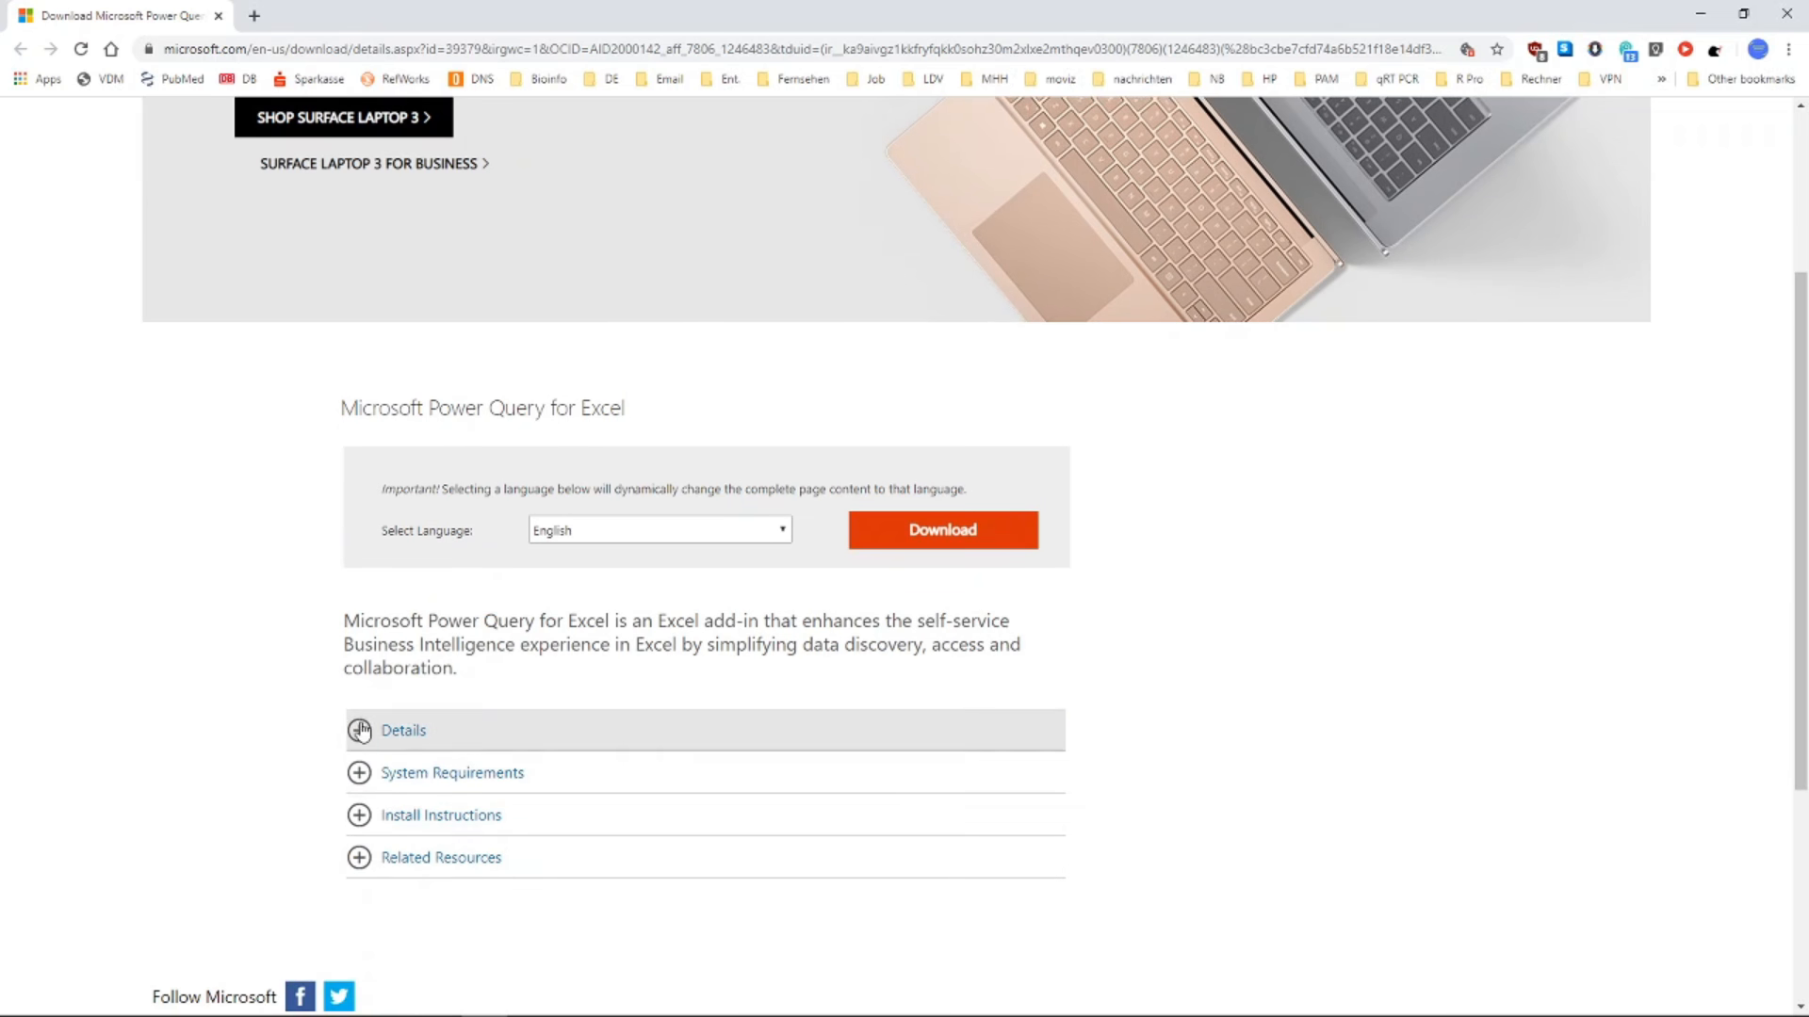
left_click(366, 780)
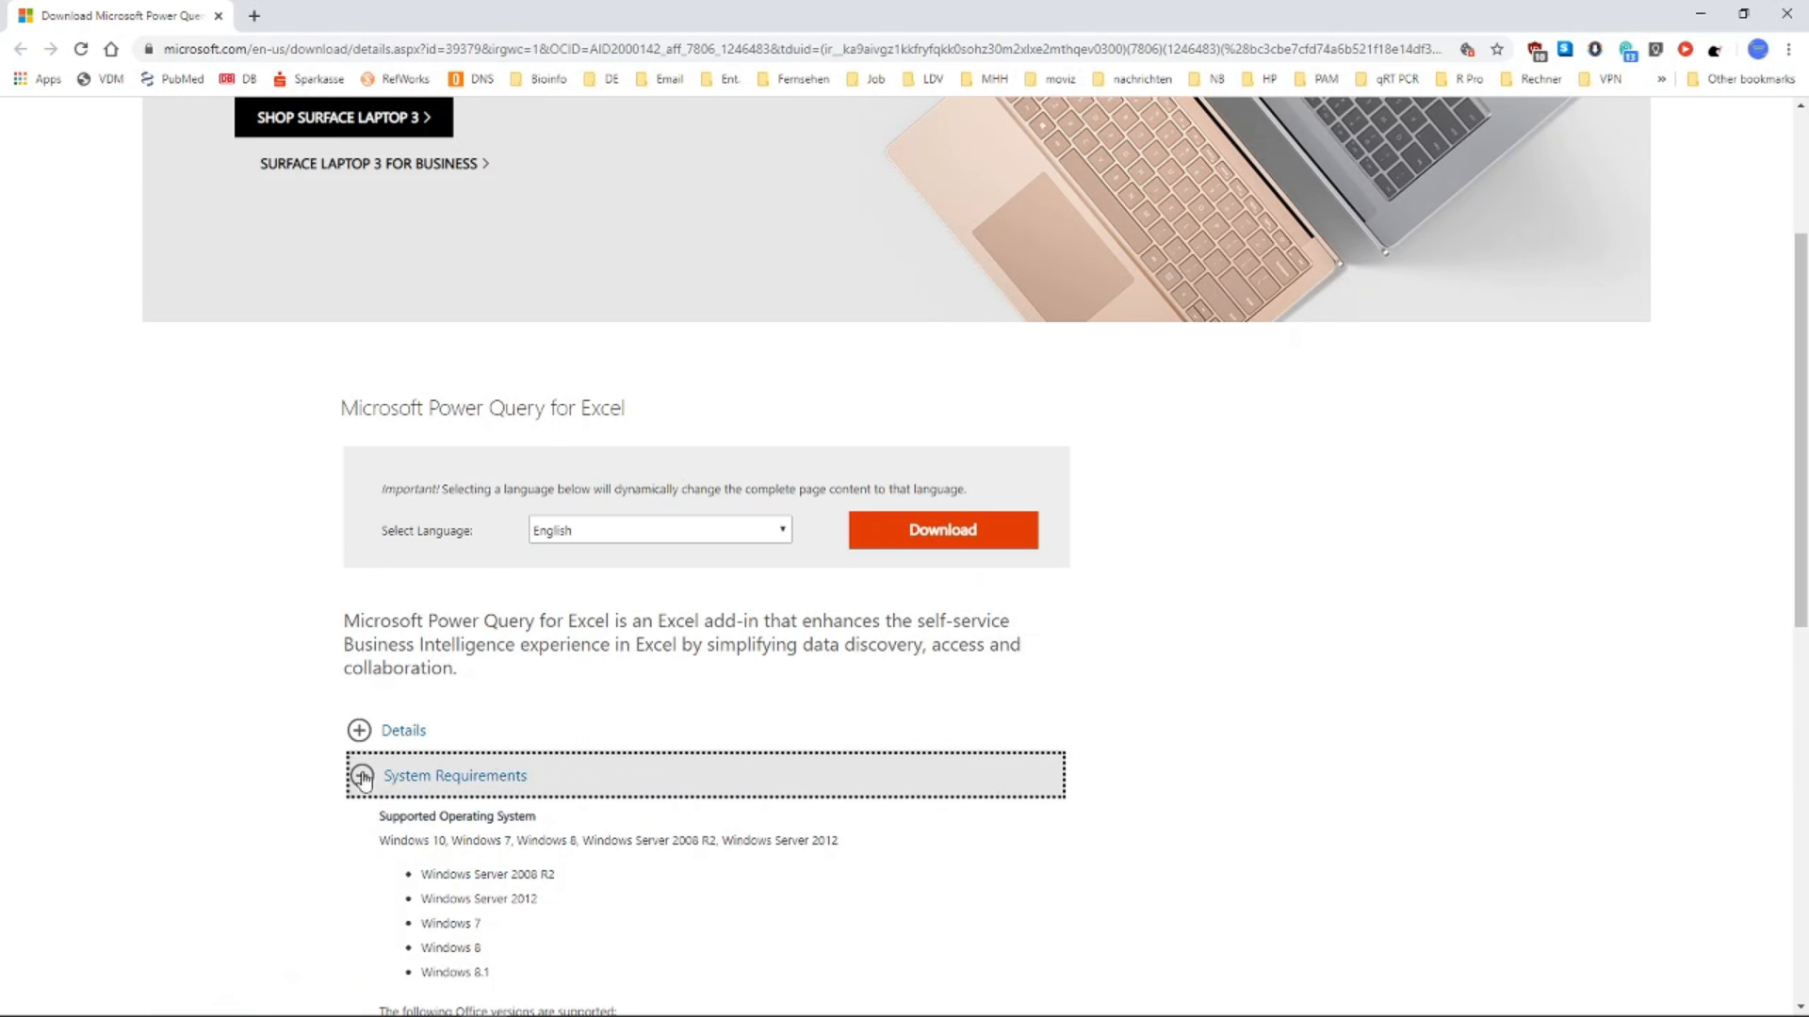
scroll(669, 692, "down", 4)
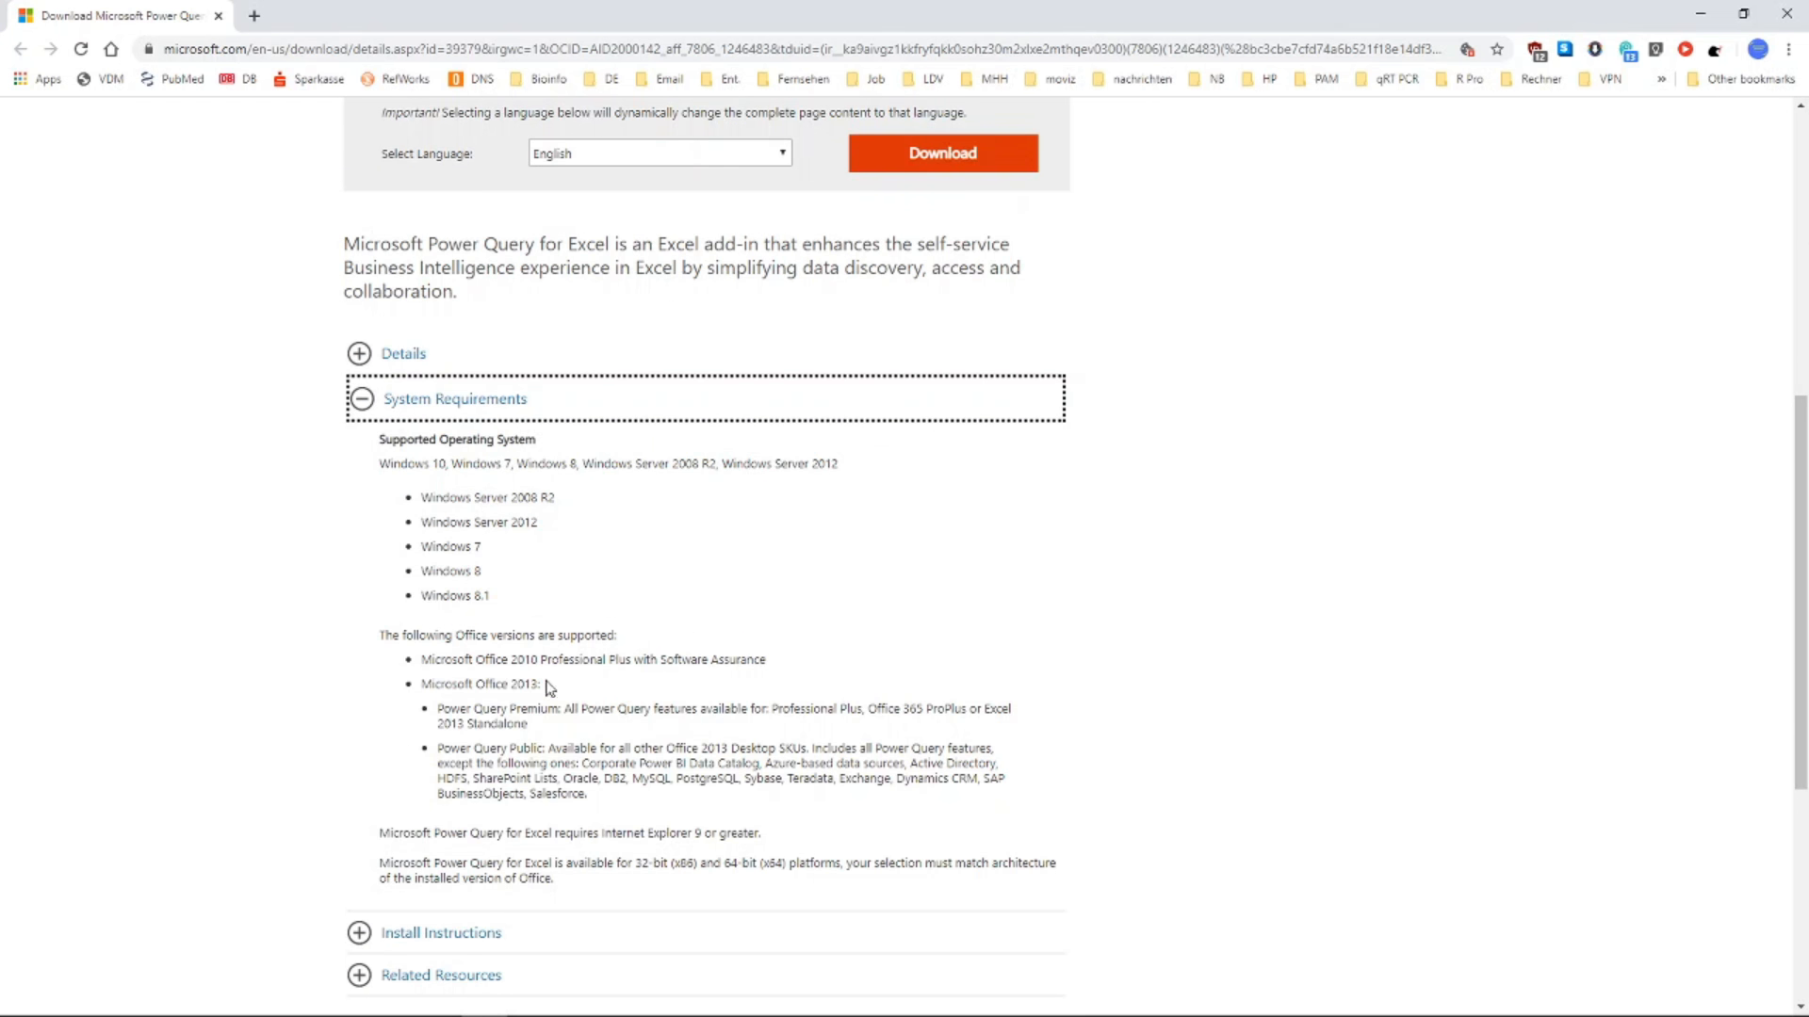
left_click_drag(426, 663, 774, 667)
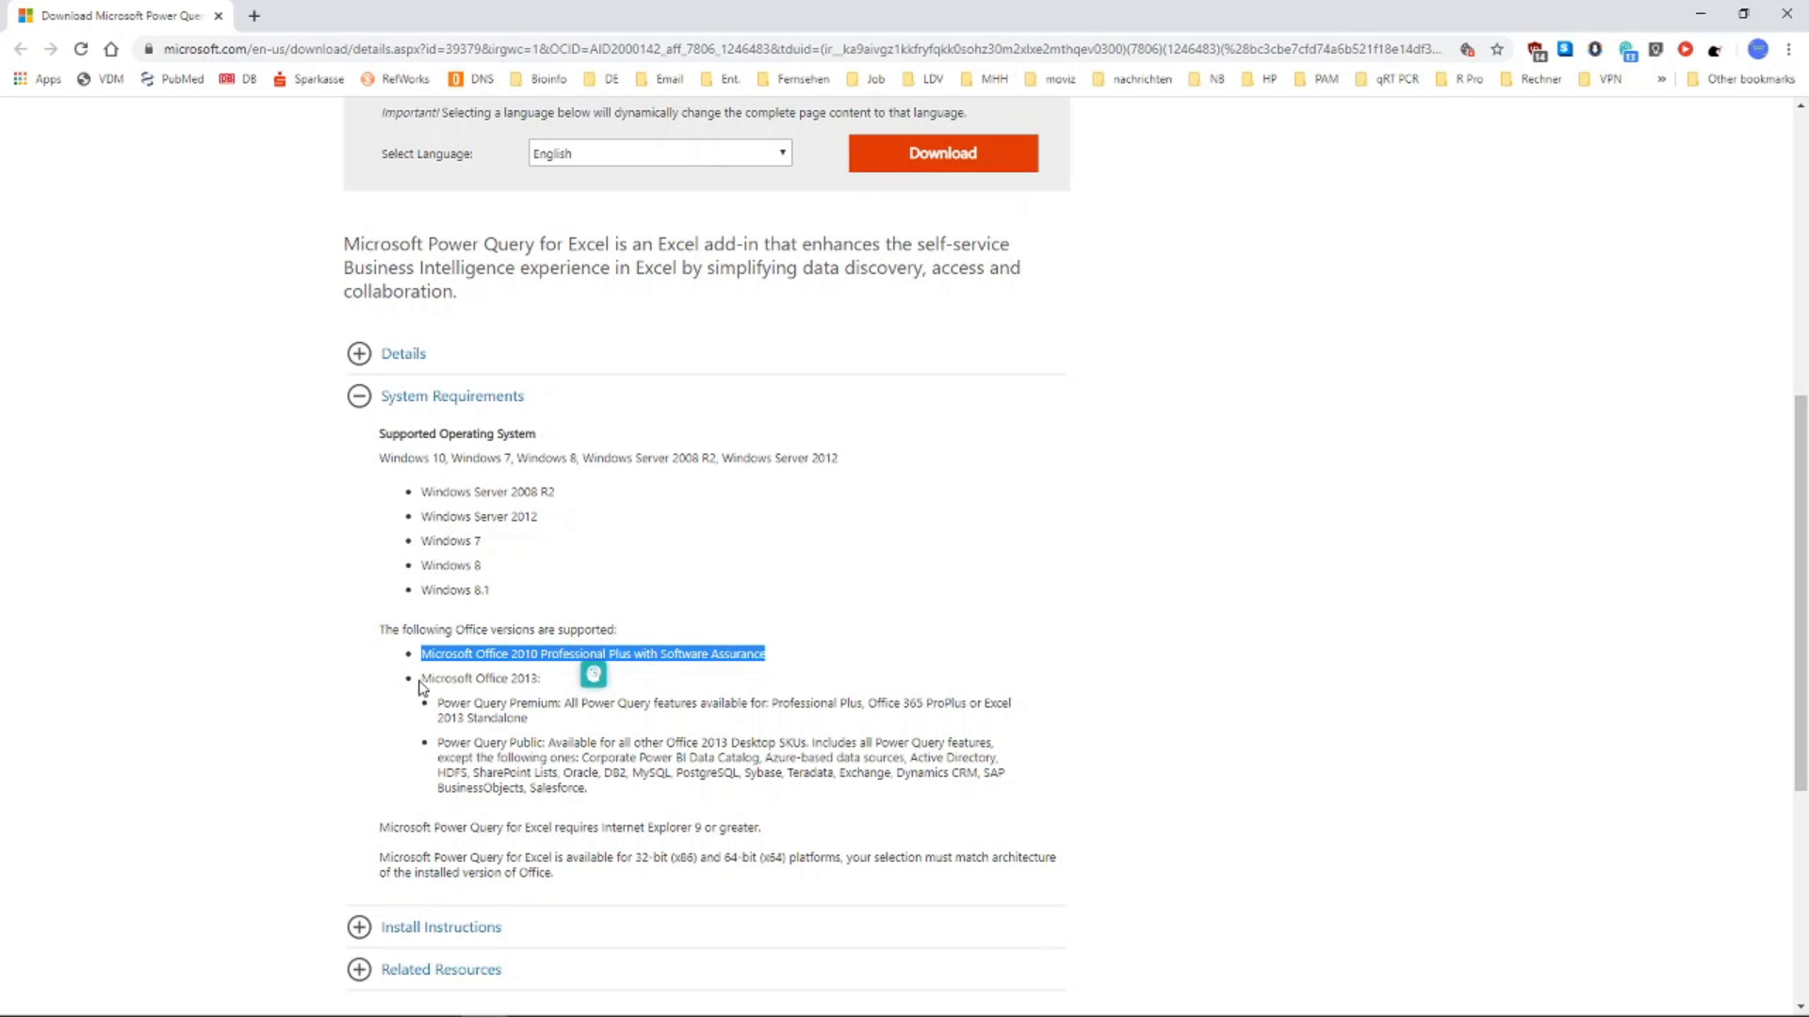
left_click_drag(426, 681, 551, 691)
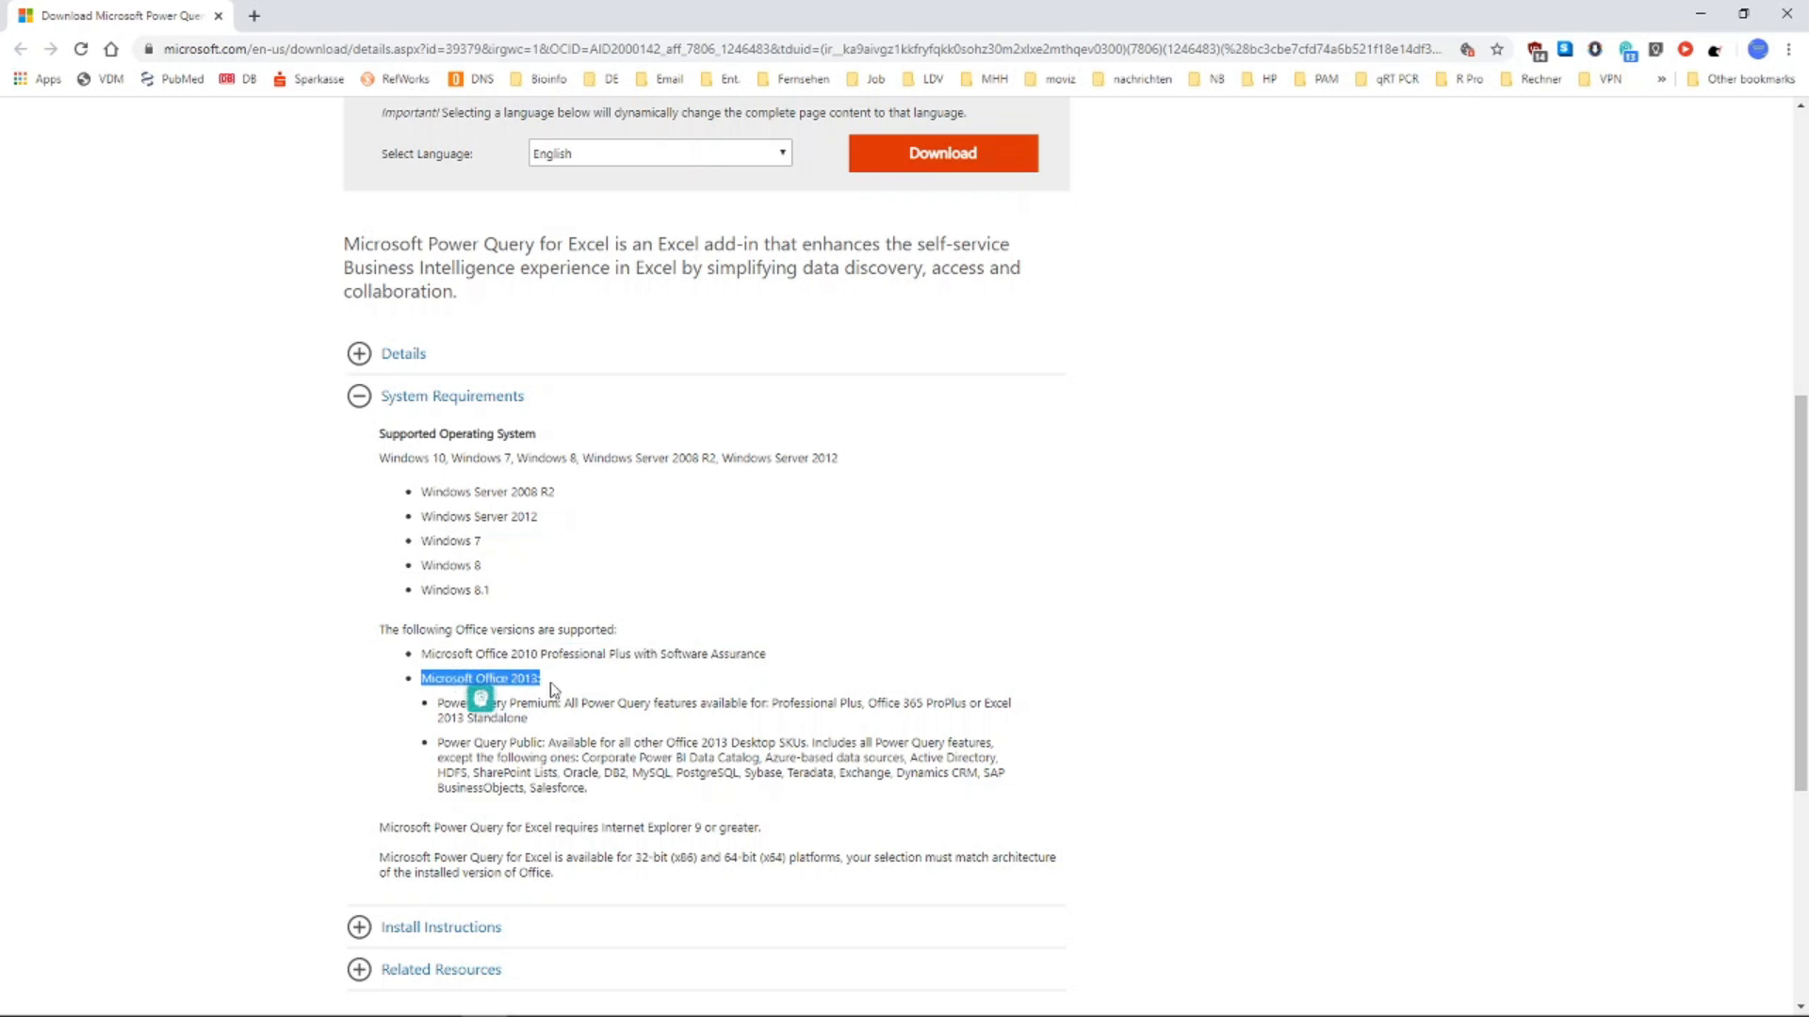
Switch back to Excel and review the Exercise 1 task list and the data on the Raw Data1 sheet
key("alt+Tab")
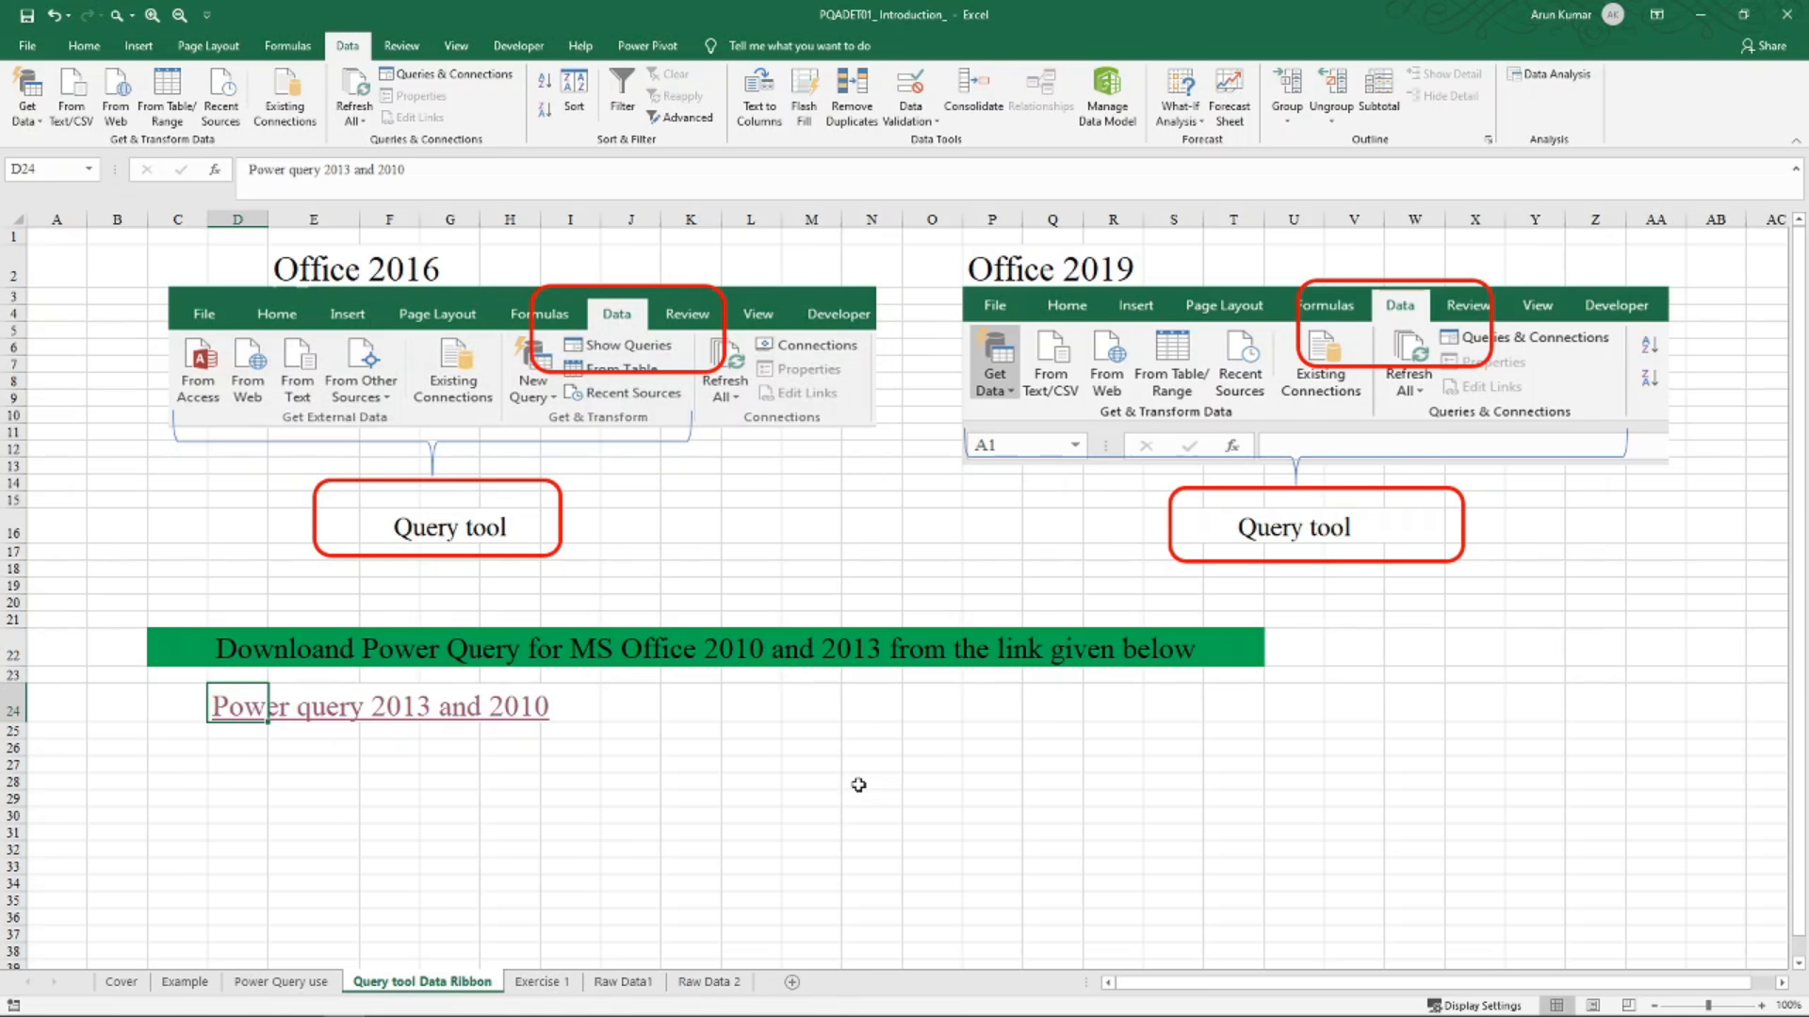
left_click(541, 983)
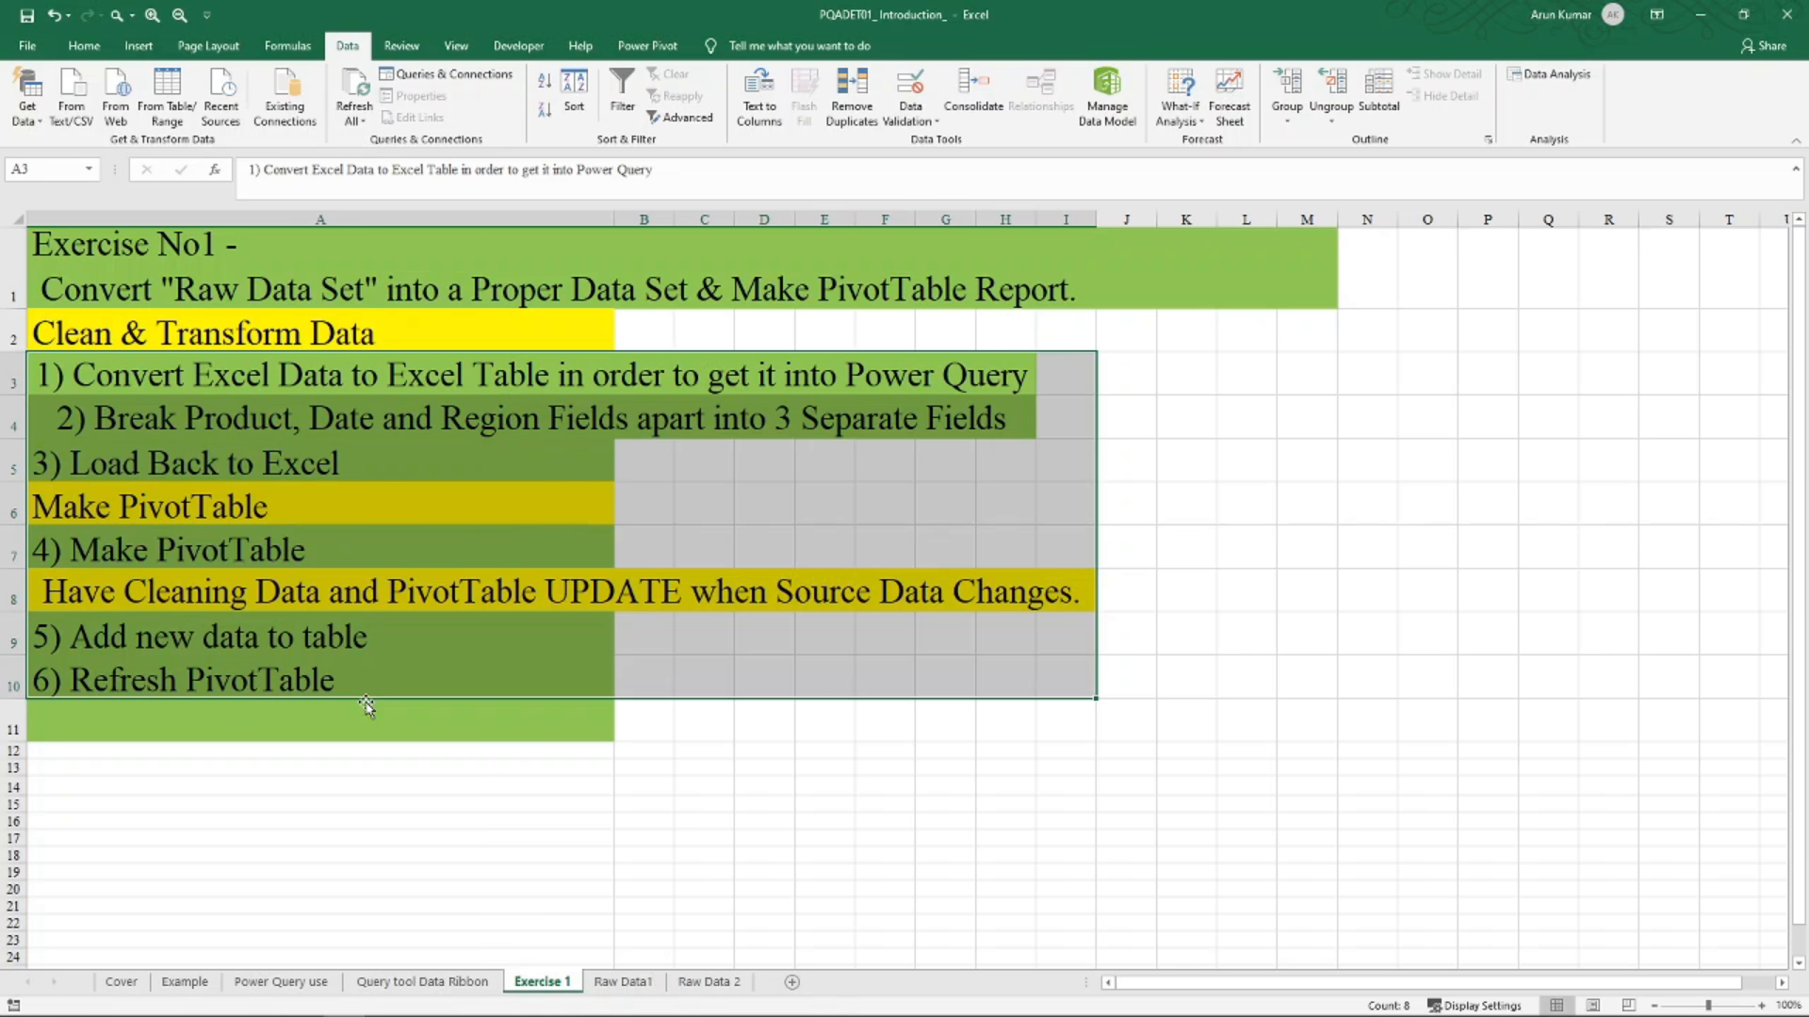
left_click(640, 983)
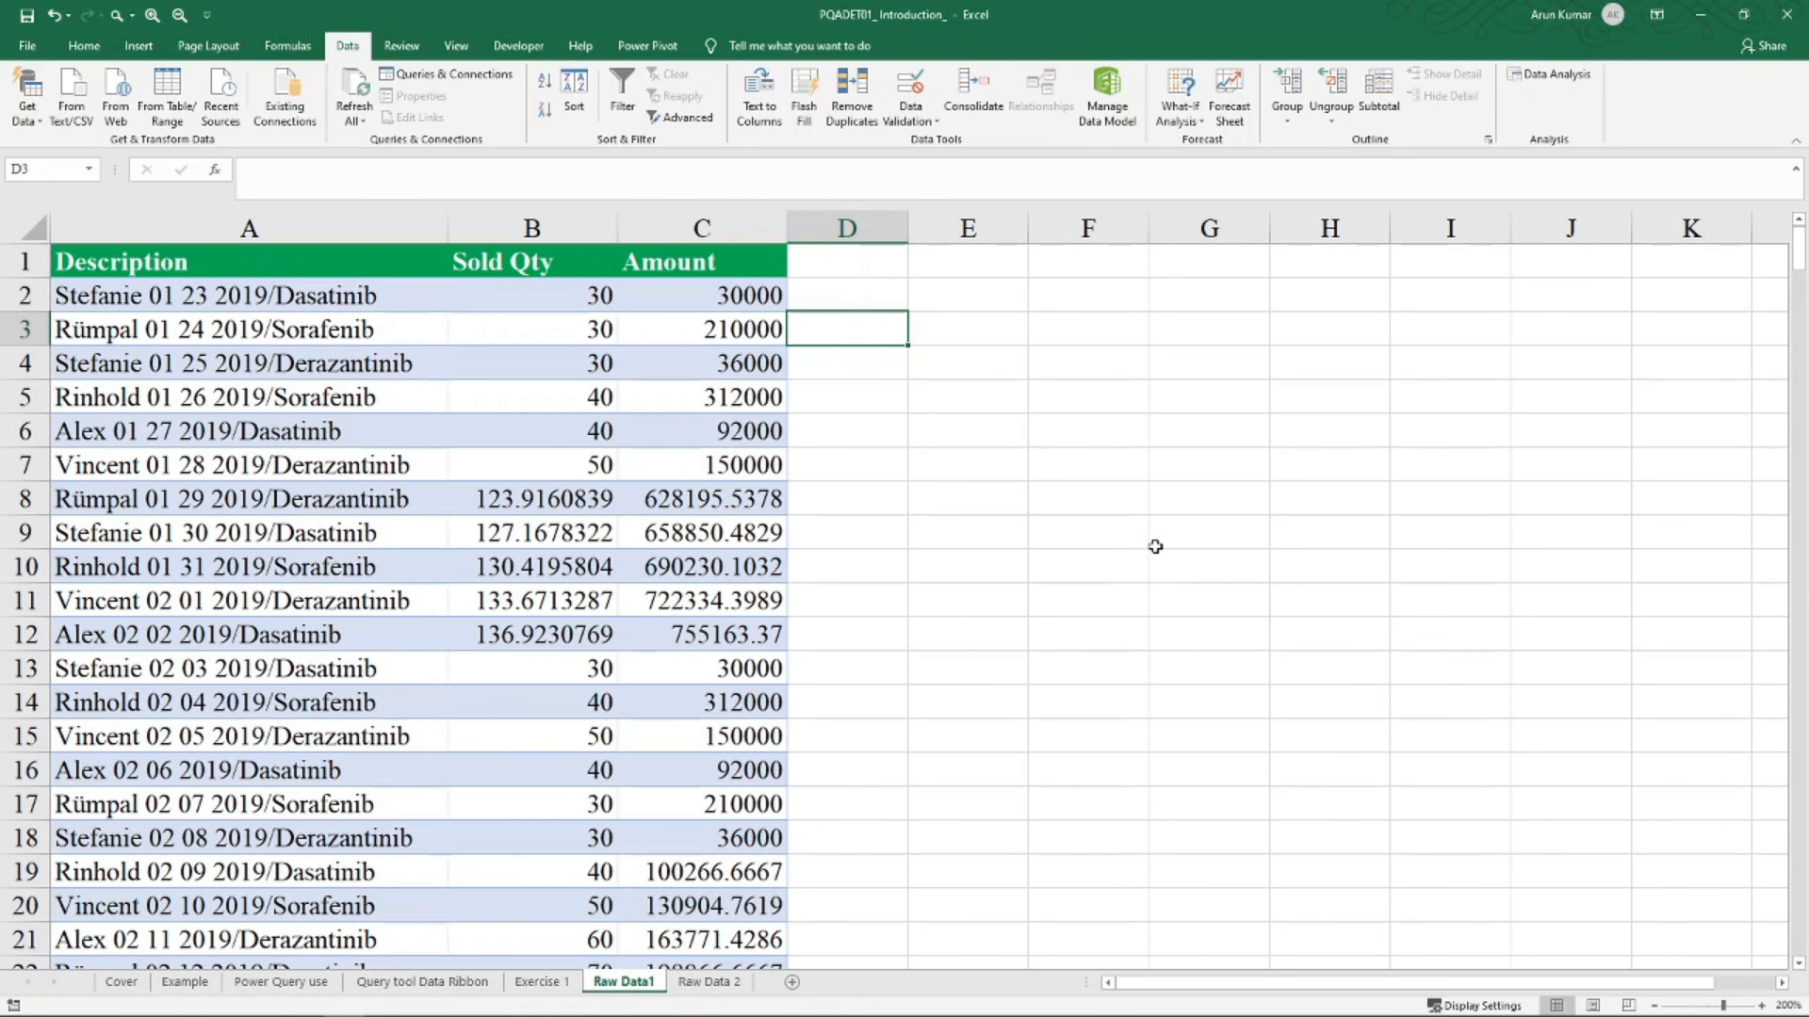
scroll(345, 413, "down", 13)
scroll(363, 430, "up", 13)
Convert the Description, Sold Qty and Amount data on Raw Data1 into an Excel table with headers
left_click(106, 296)
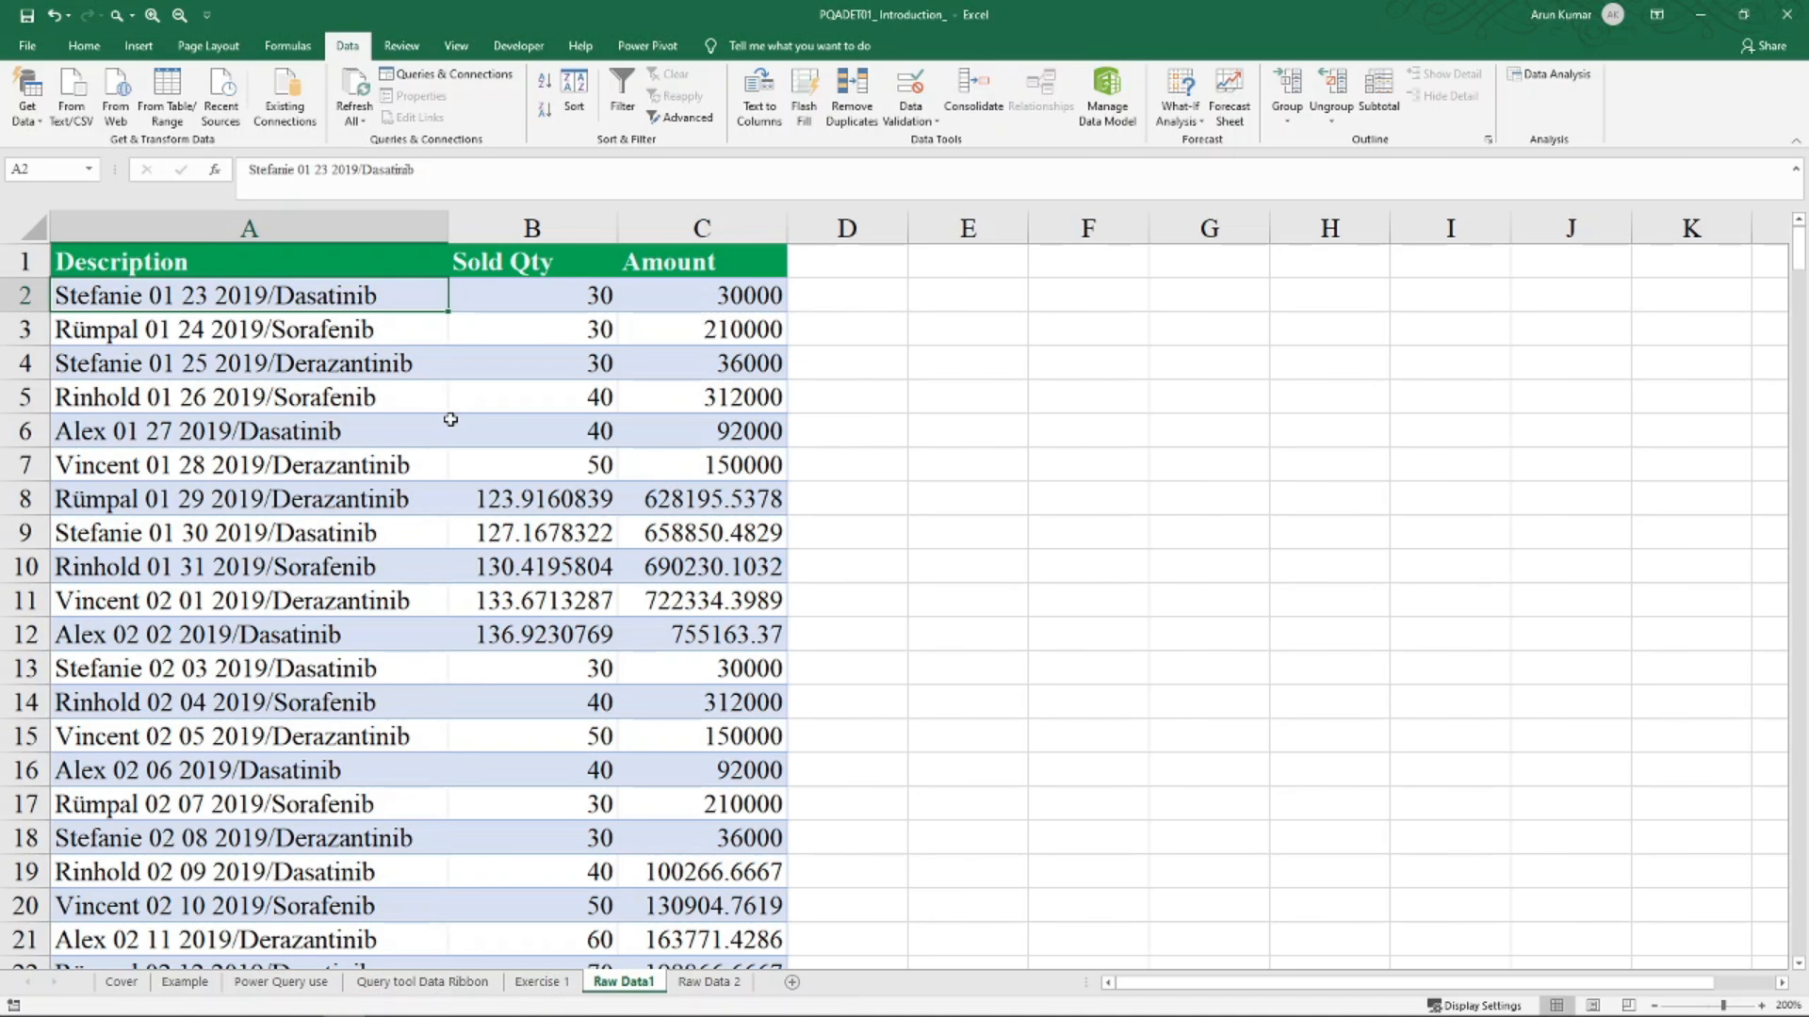
key("ctrl+t")
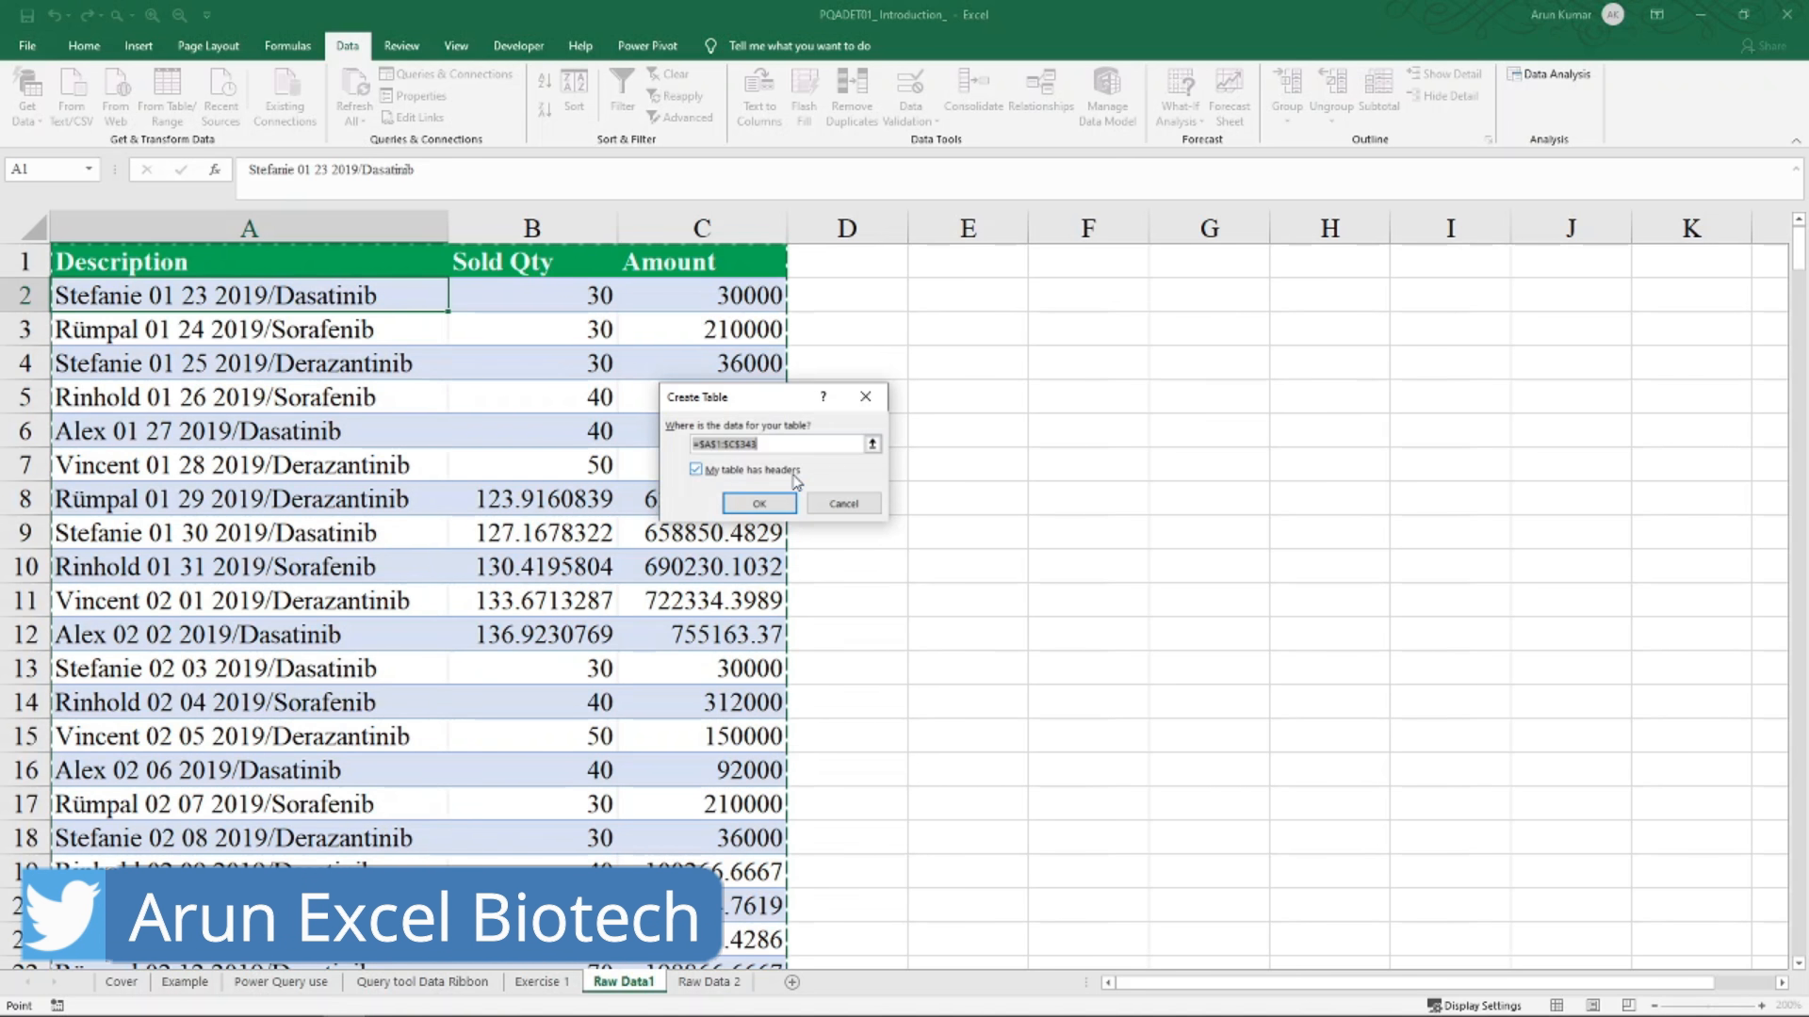
left_click(767, 505)
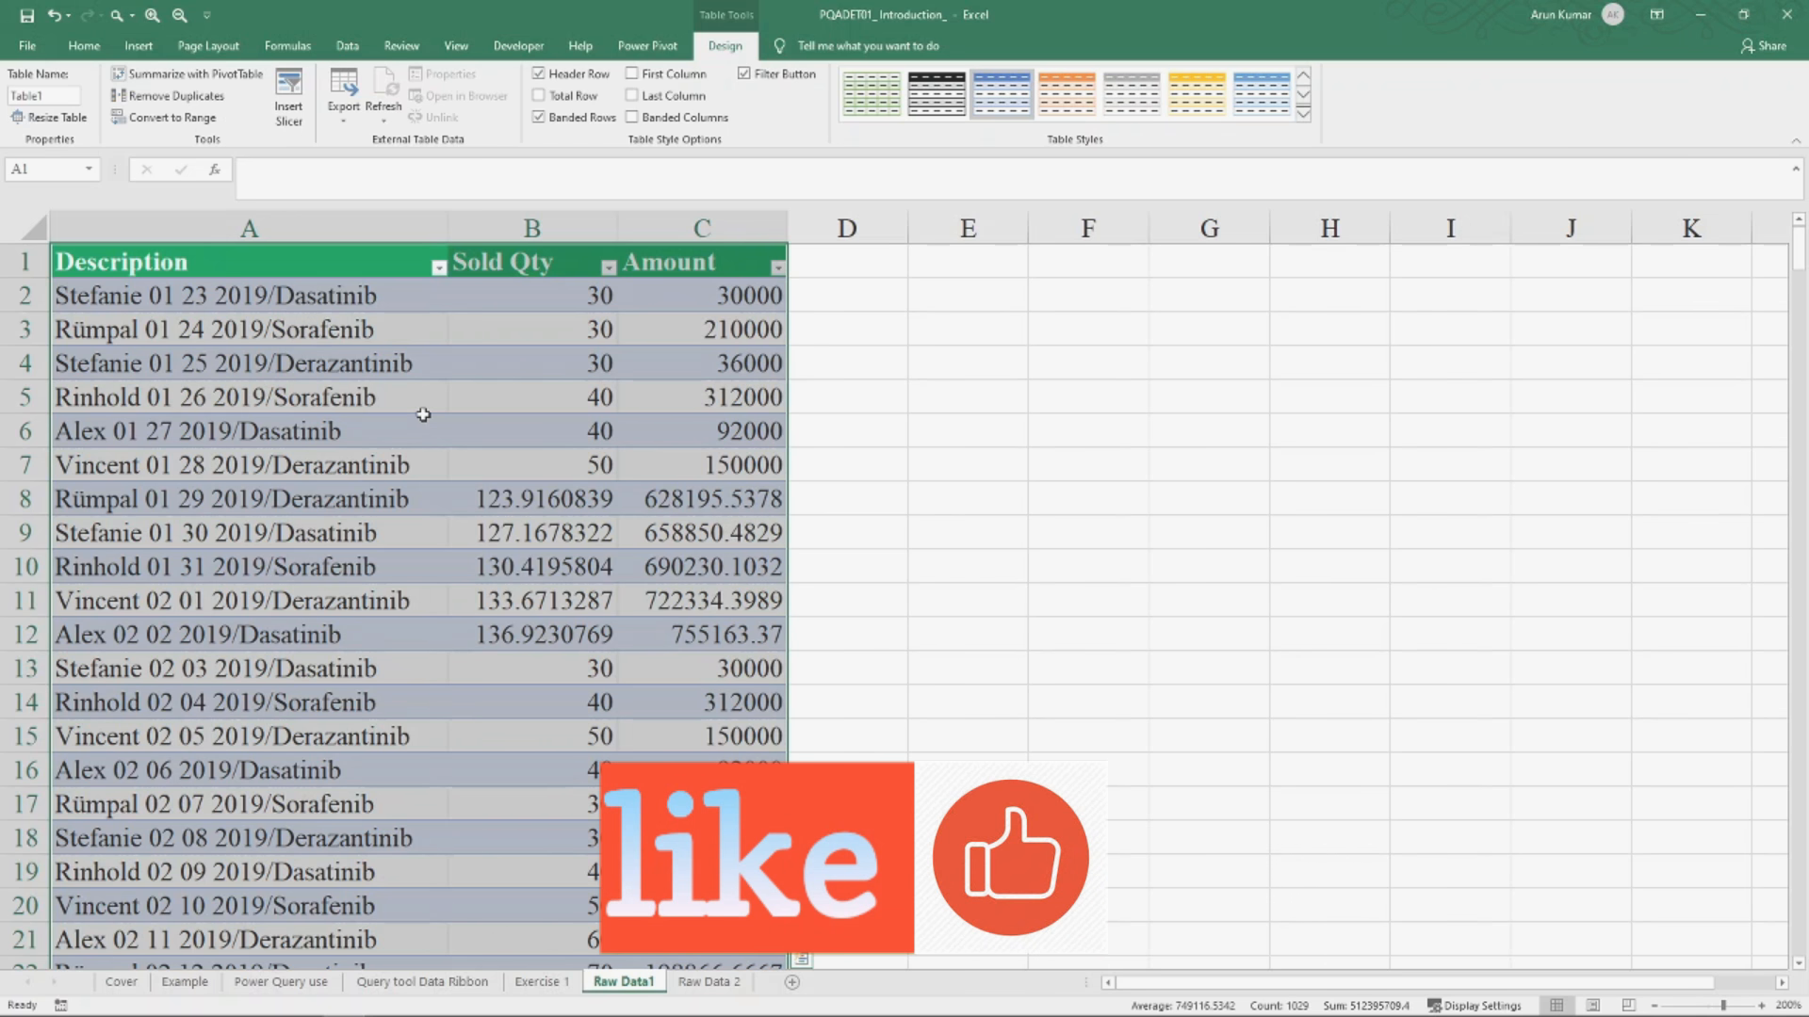
Rename the new table as RawDatatable1
left_click(59, 96)
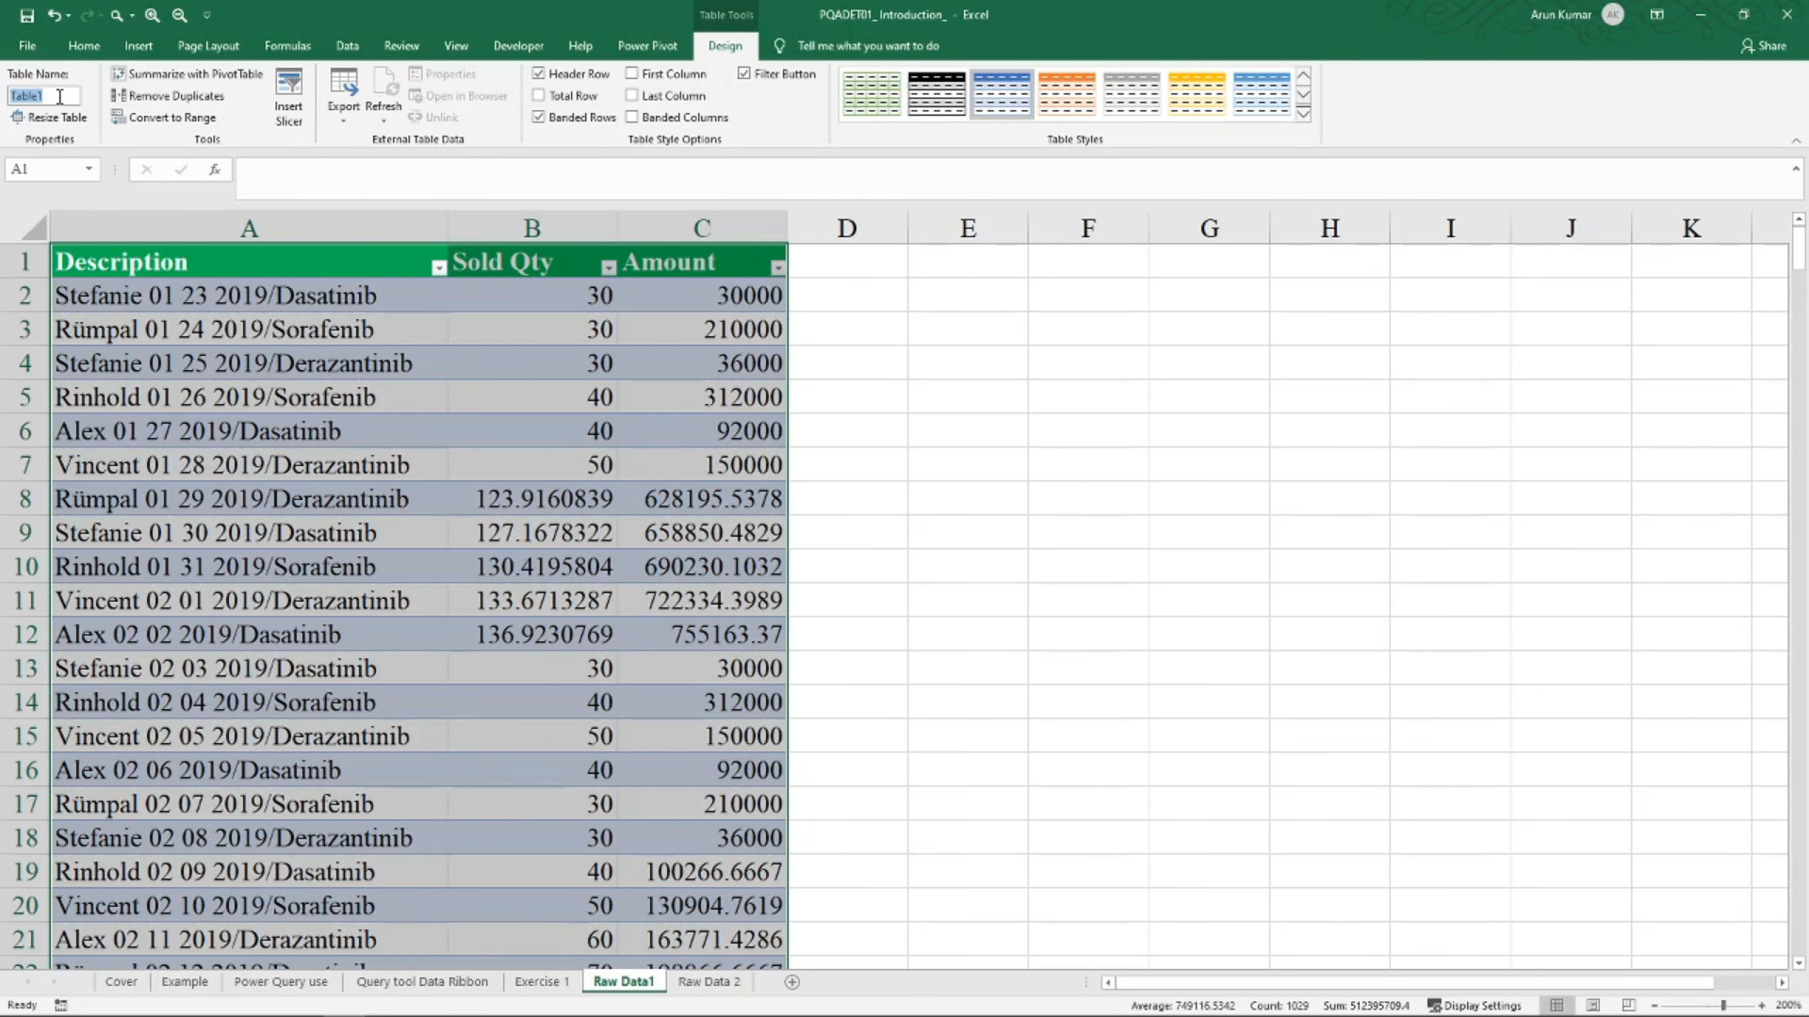
type("Raw")
type("Datatable")
key("Return")
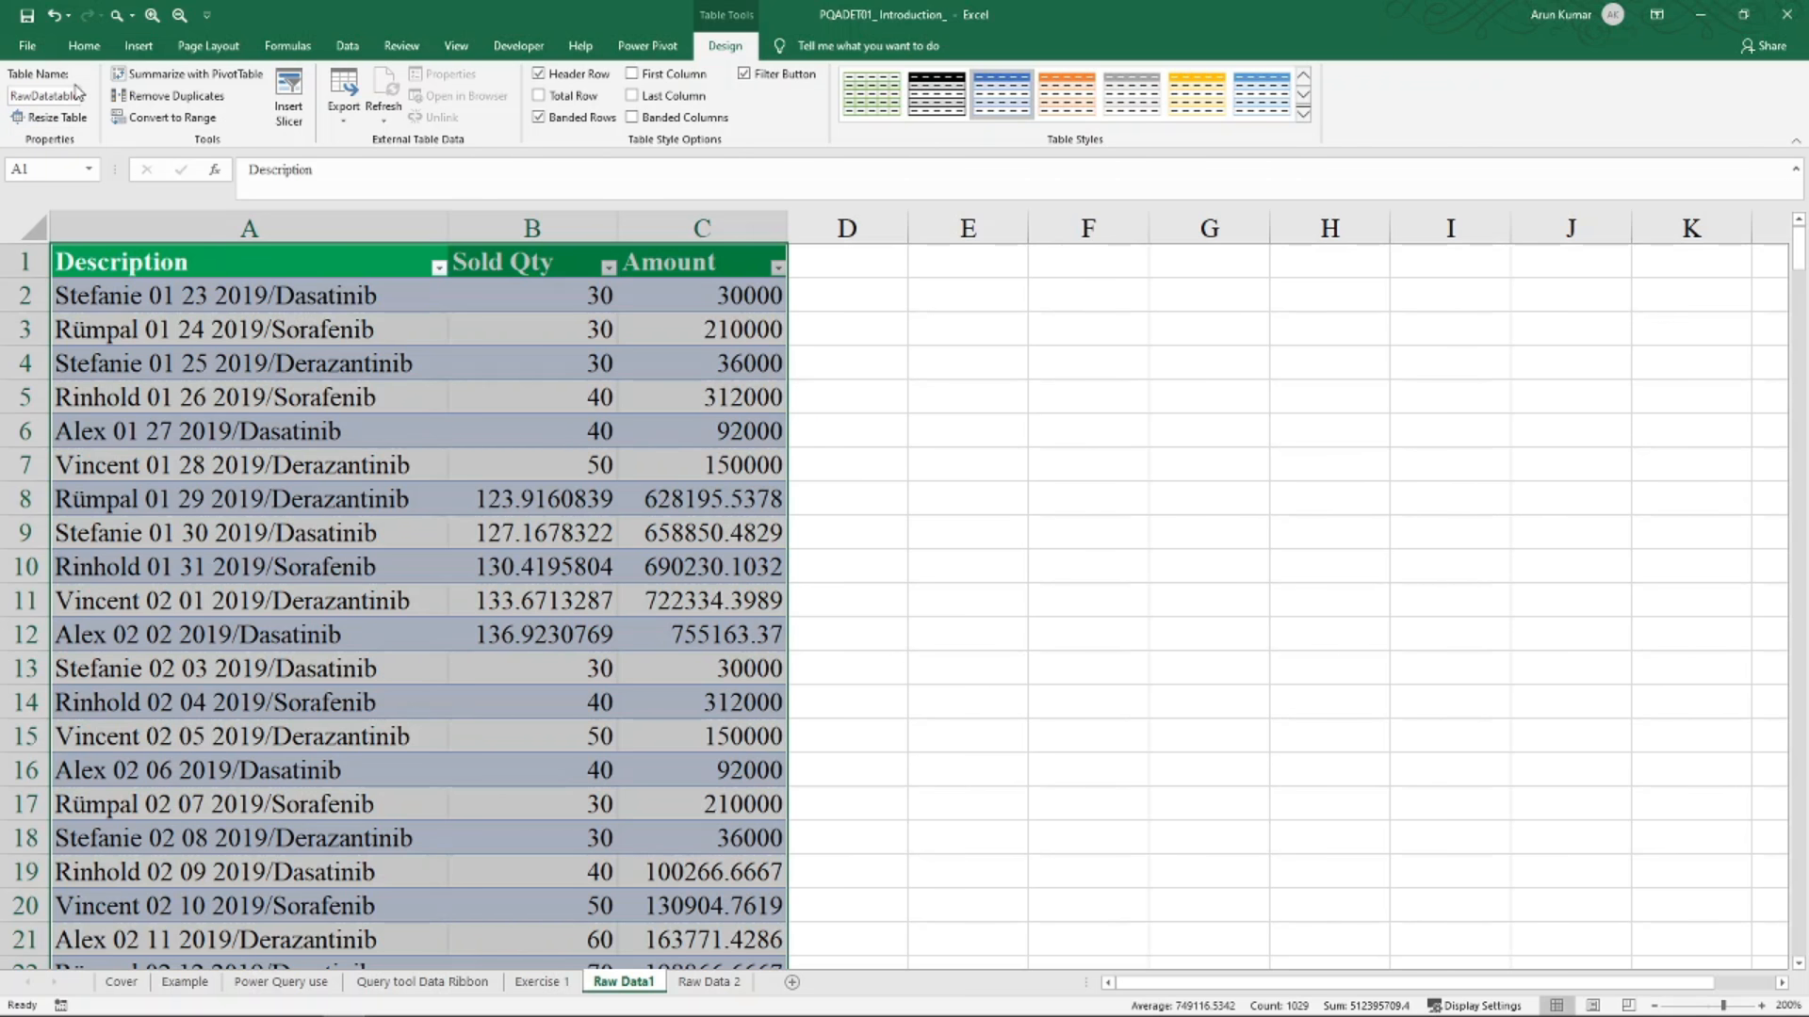
Load the raw data table into the Power Query Editor as a new query from table/range
left_click(359, 460)
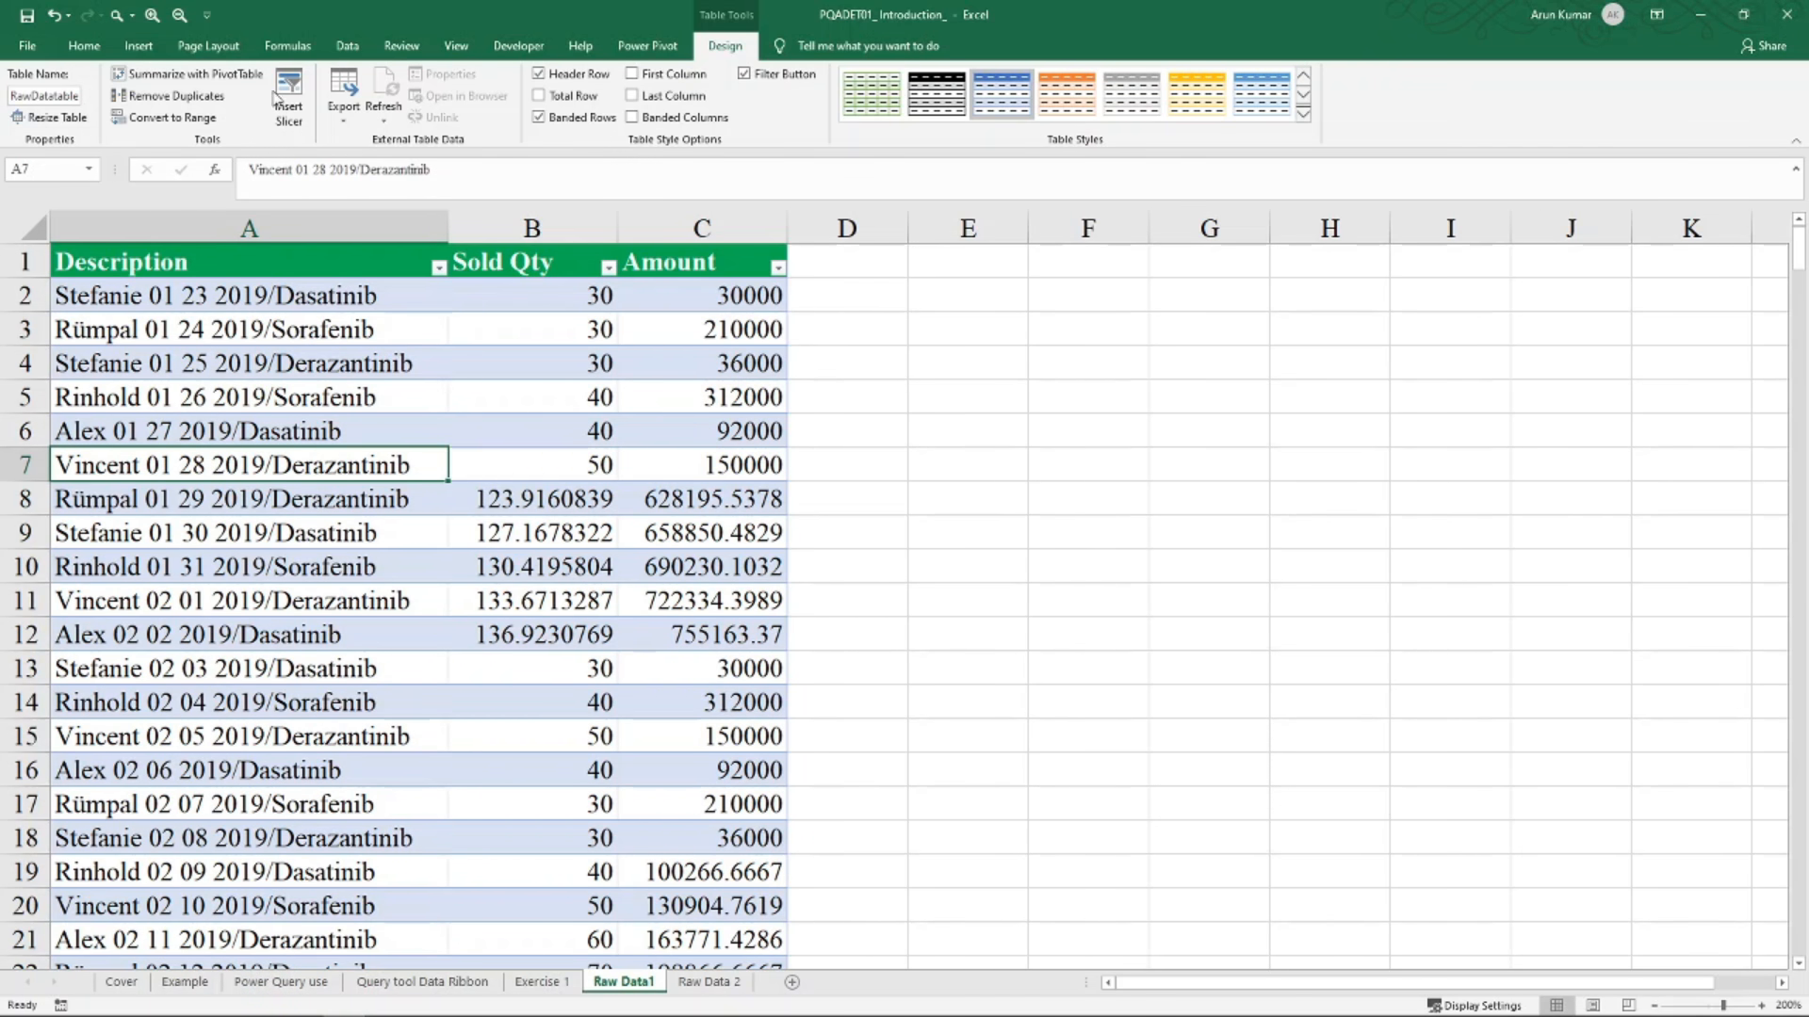
left_click(347, 49)
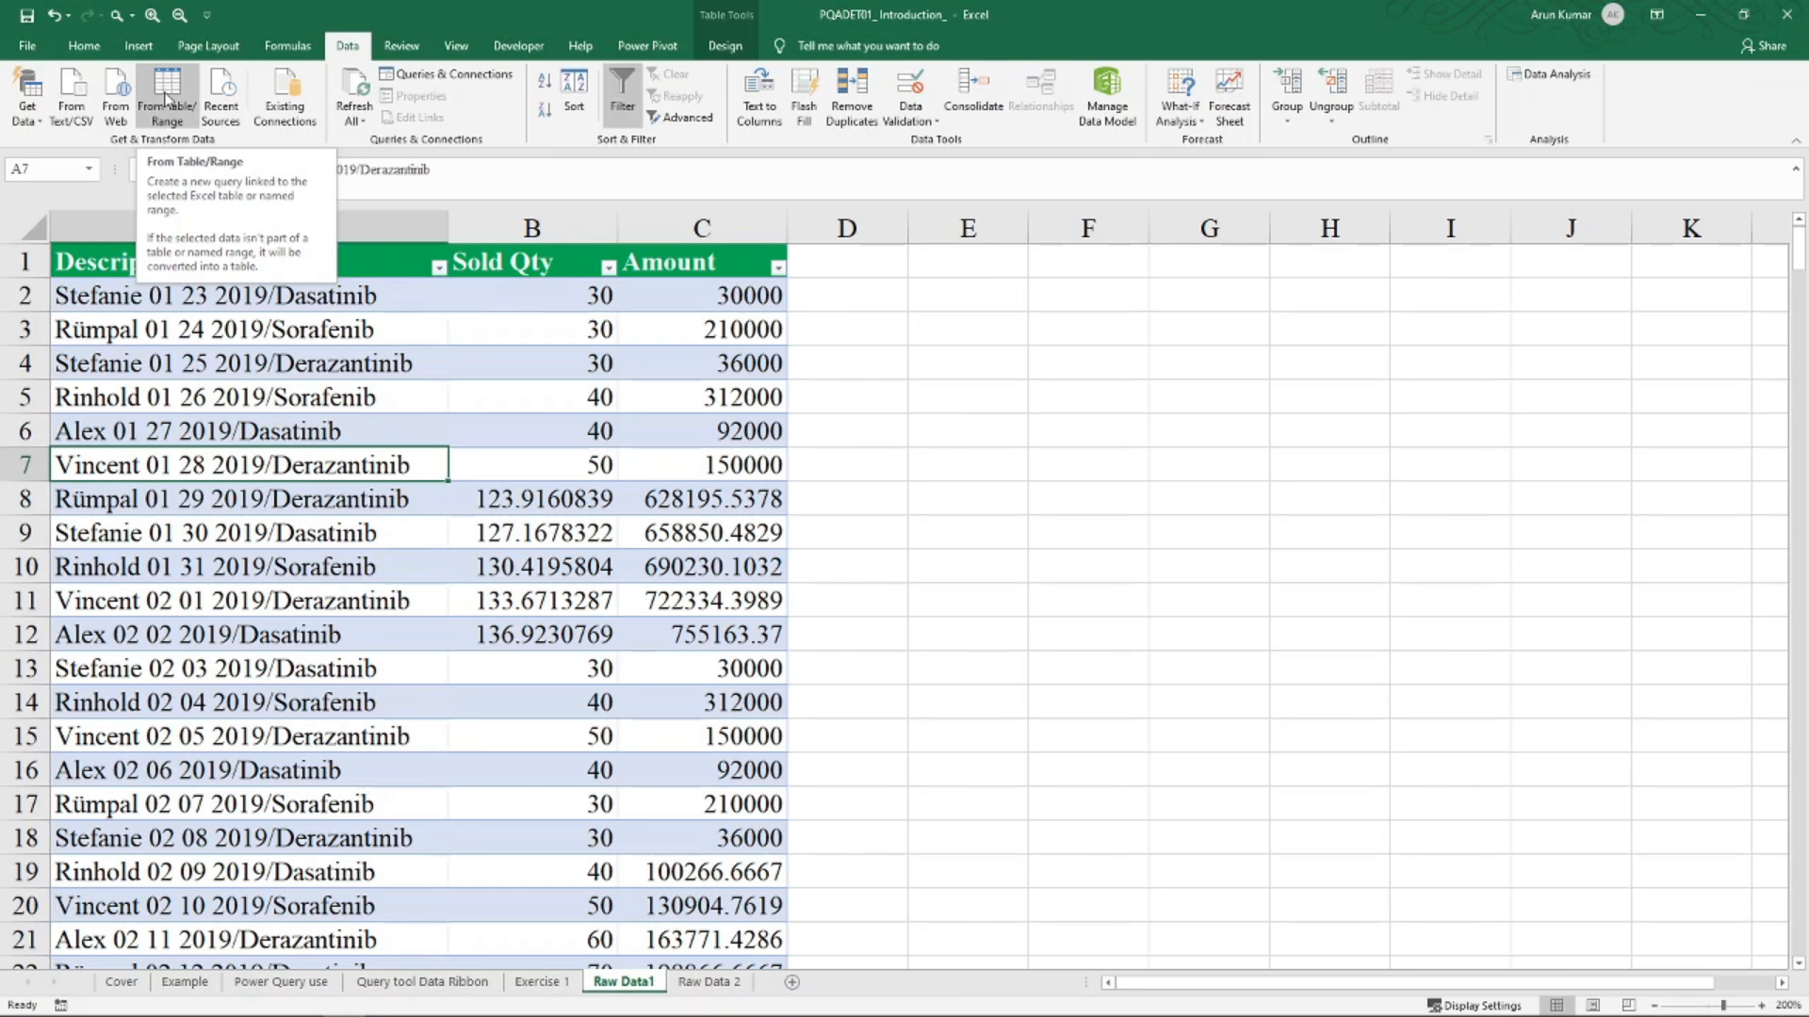
key("alt")
key("a")
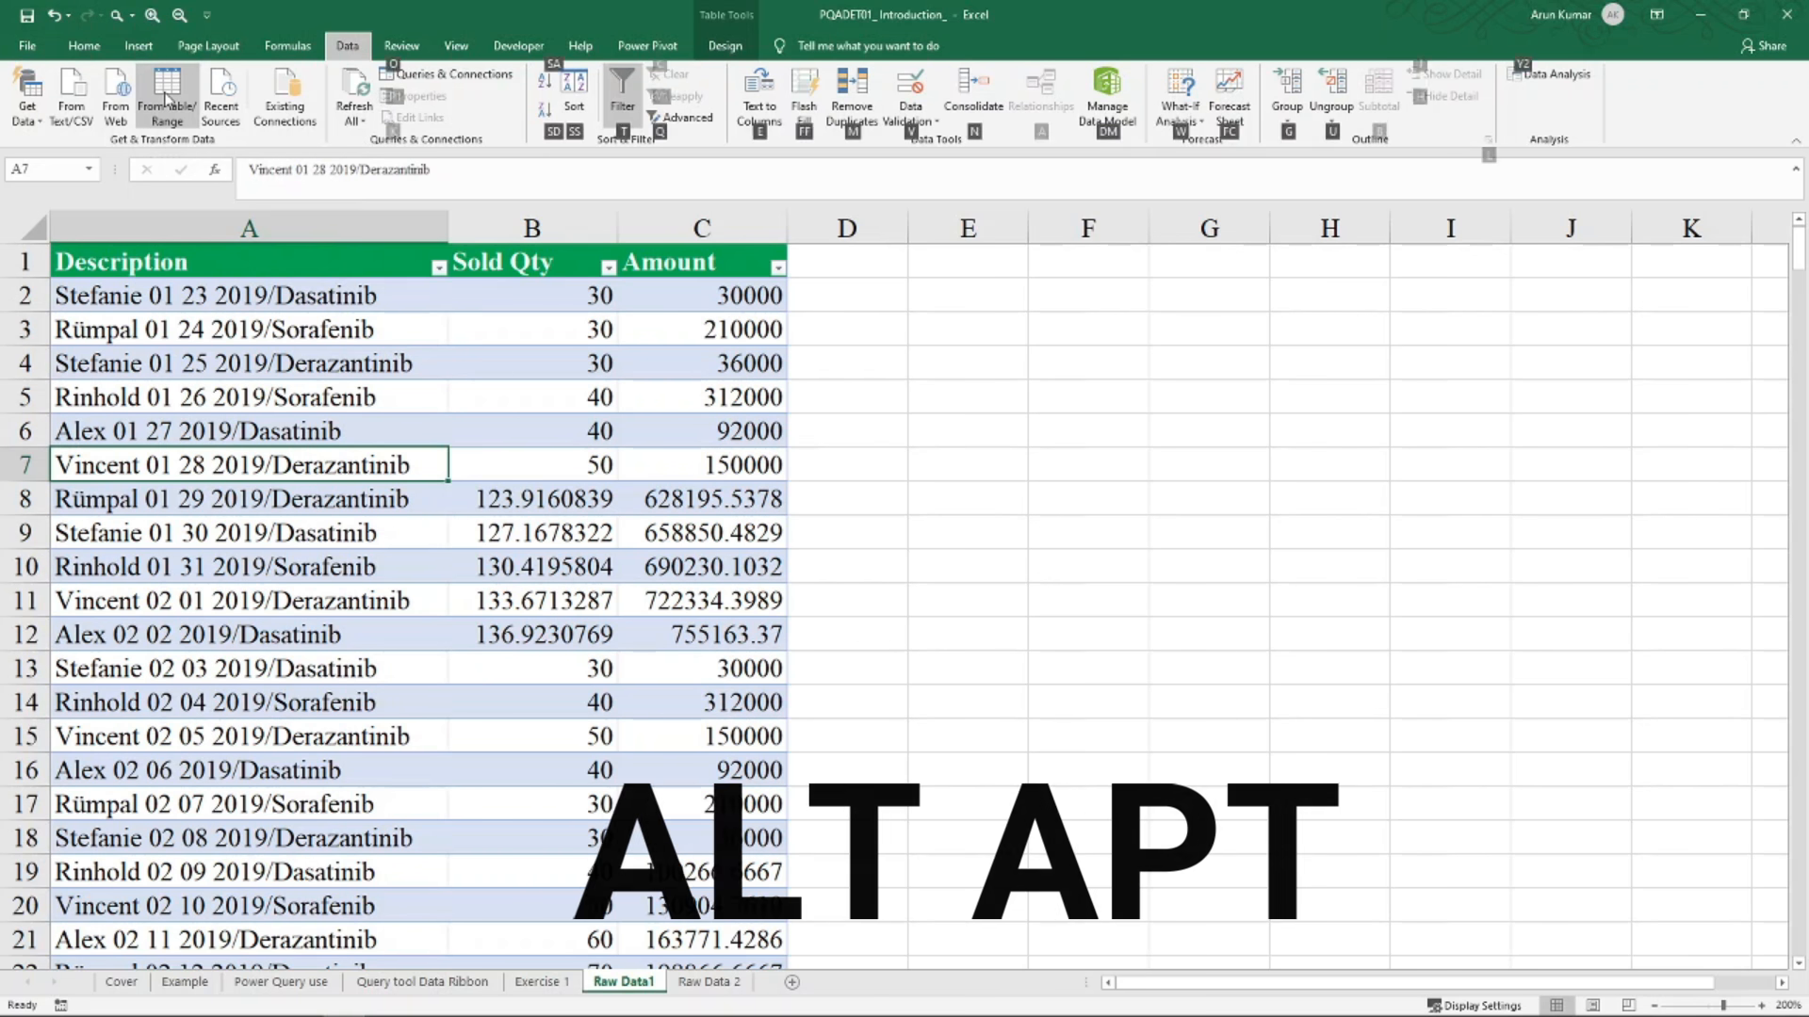
key("p")
key("t")
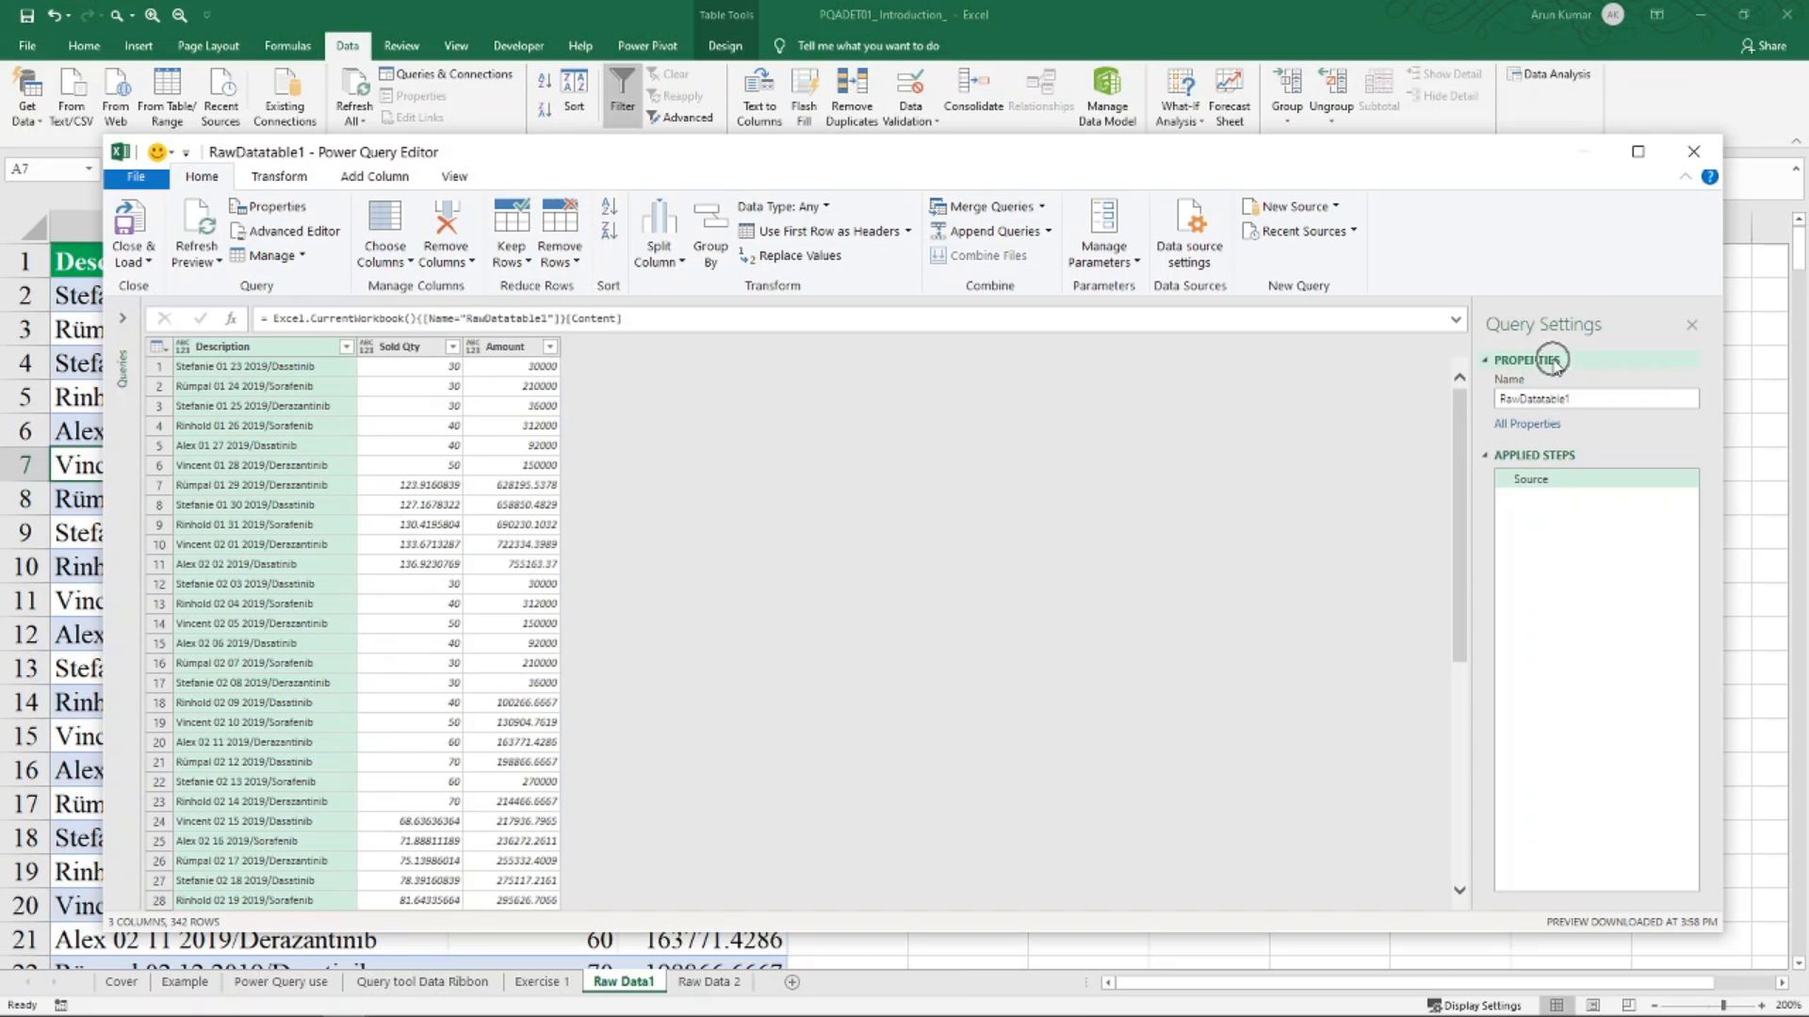
Examine the query's name in its properties and the list of queries in the workbook
left_click_drag(1580, 402, 1497, 401)
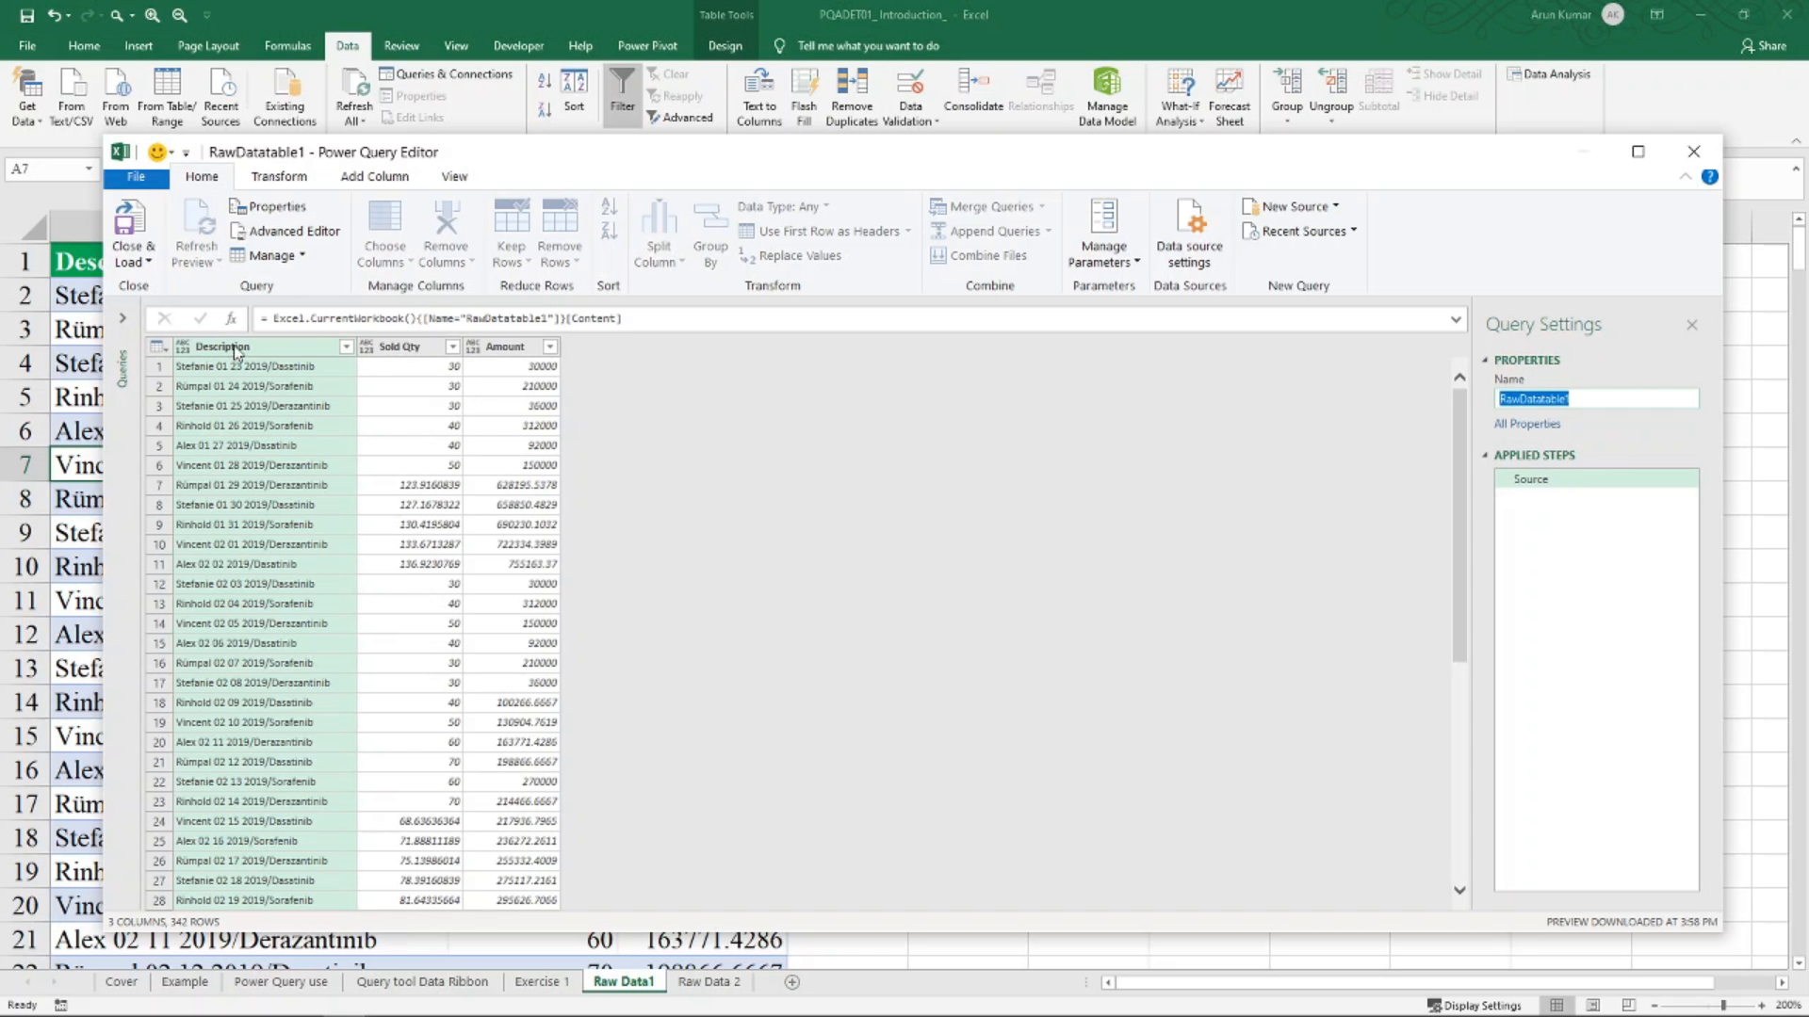
left_click(126, 319)
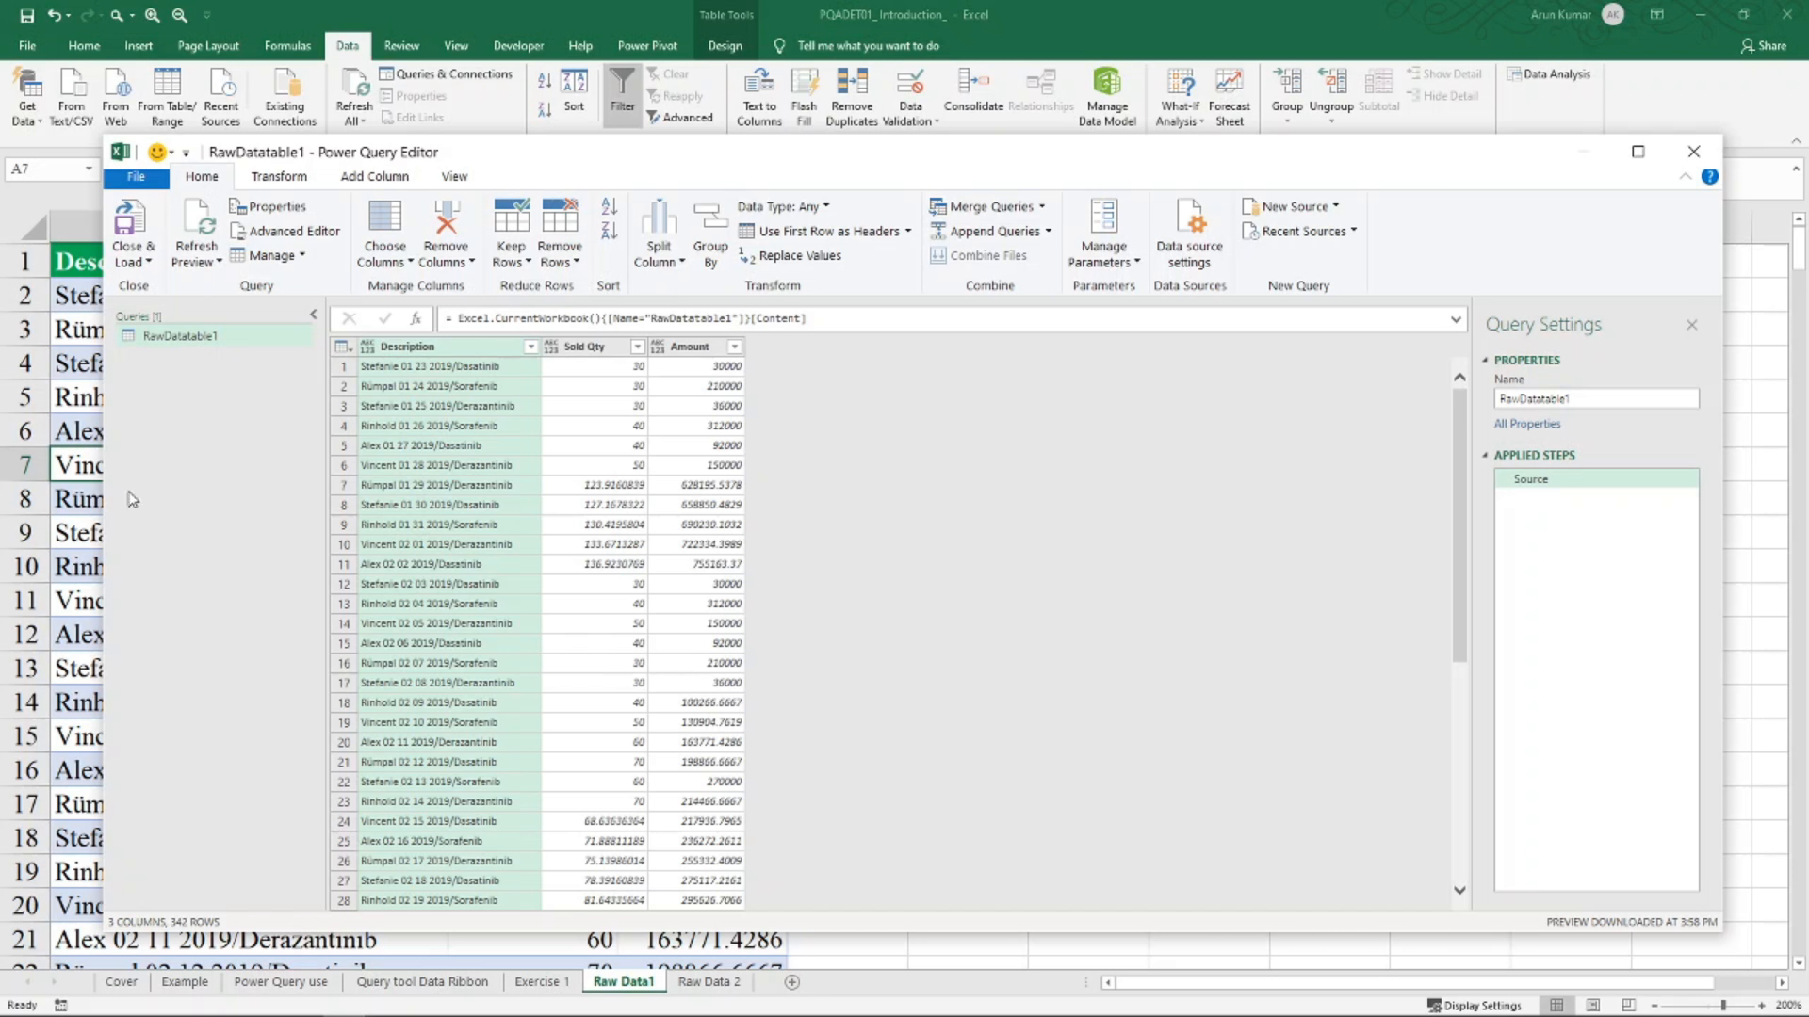
left_click(313, 321)
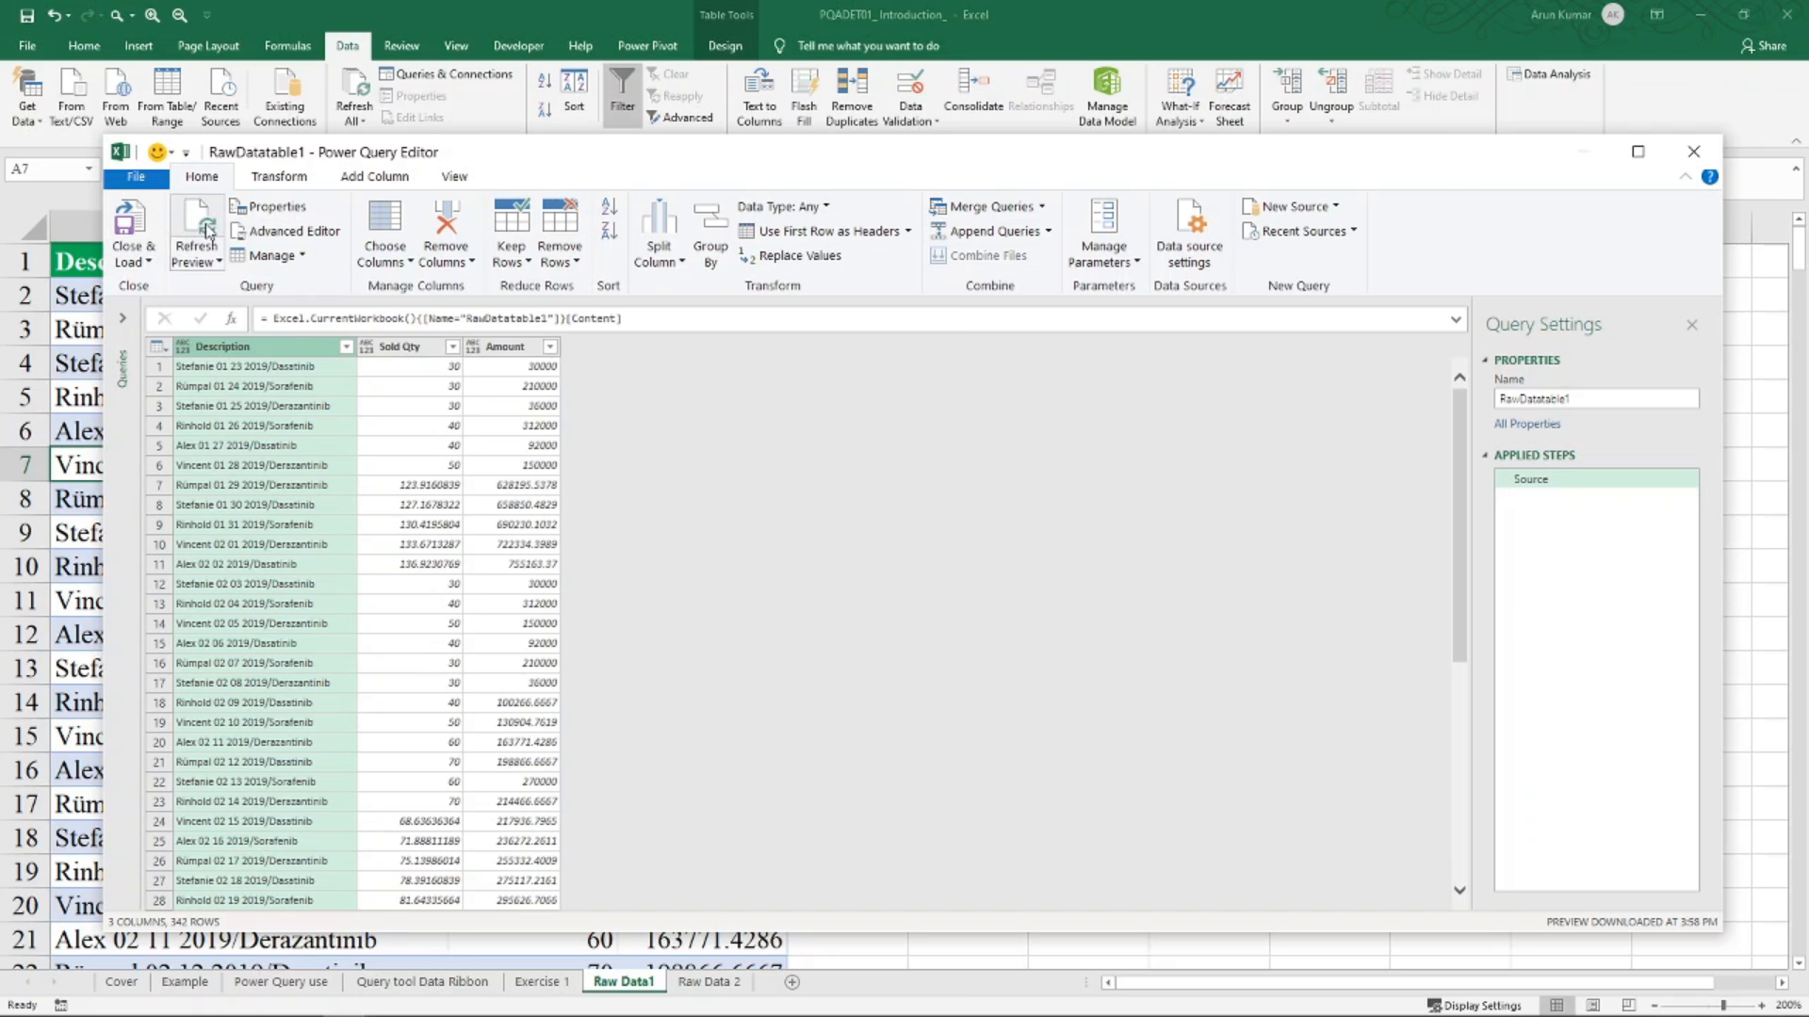
Split the Description column by the custom delimiter "/" at each occurrence
left_click(682, 266)
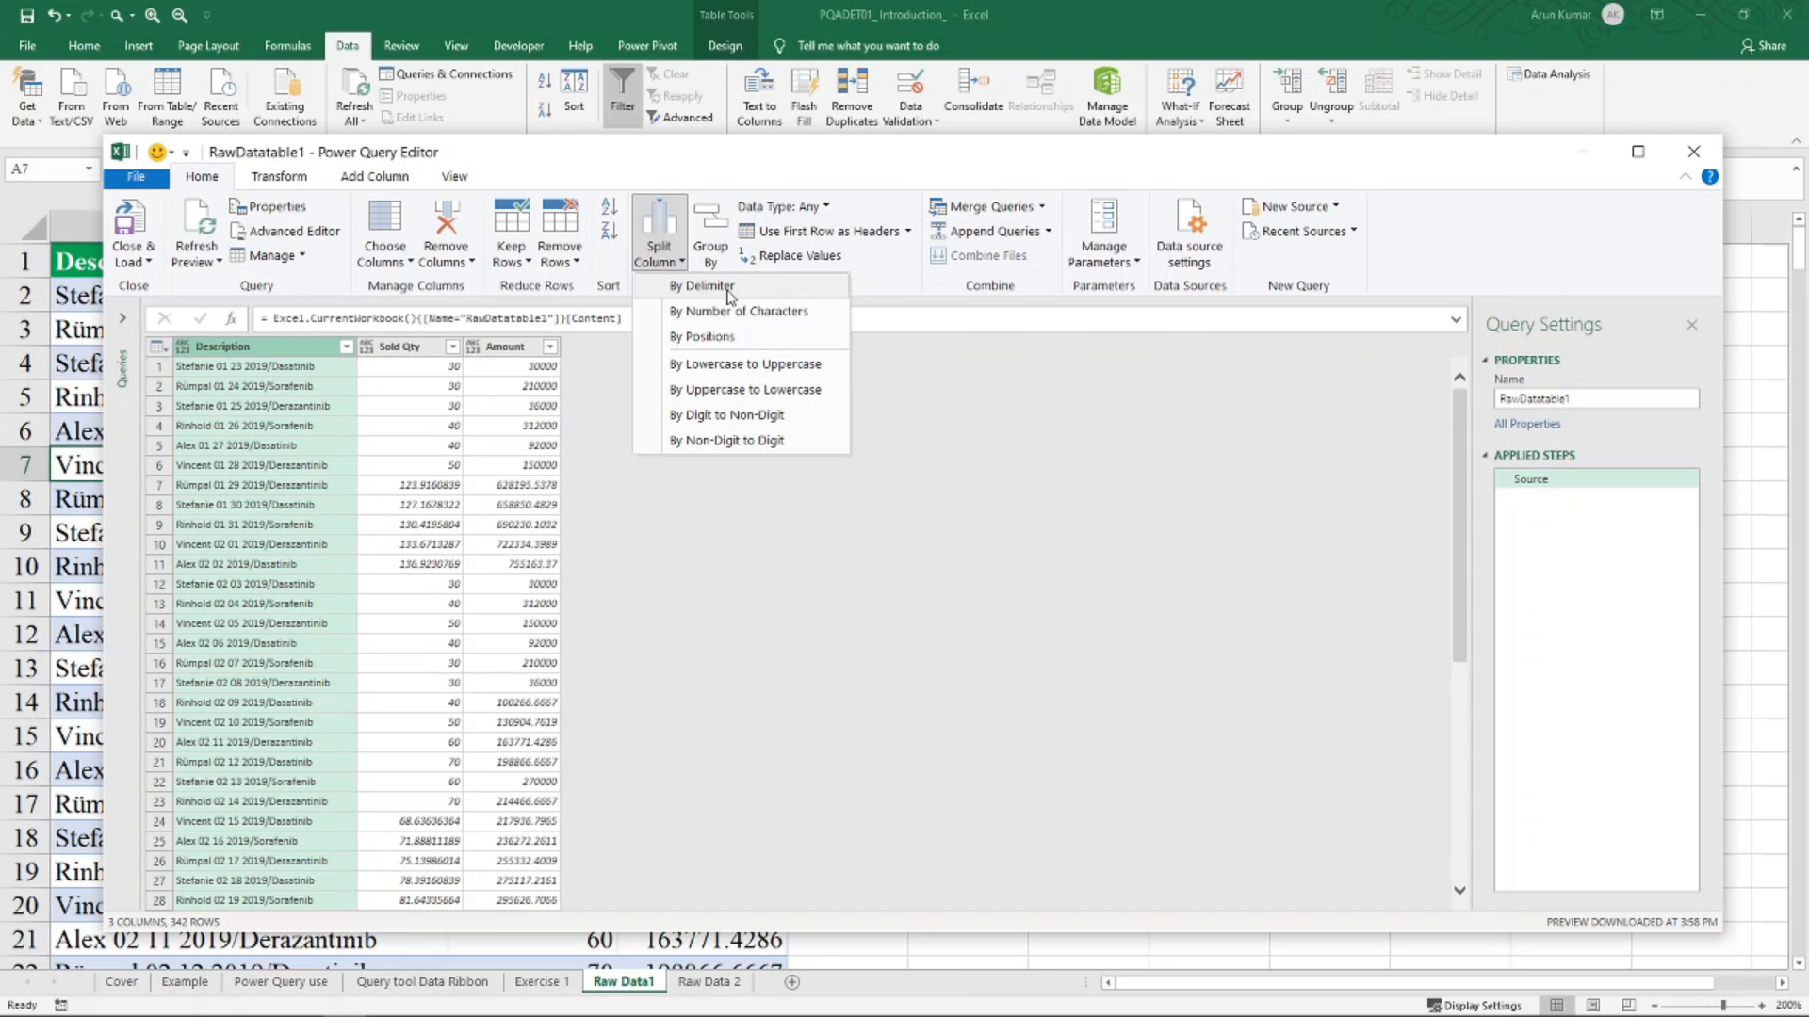
left_click(260, 348)
right_click(262, 354)
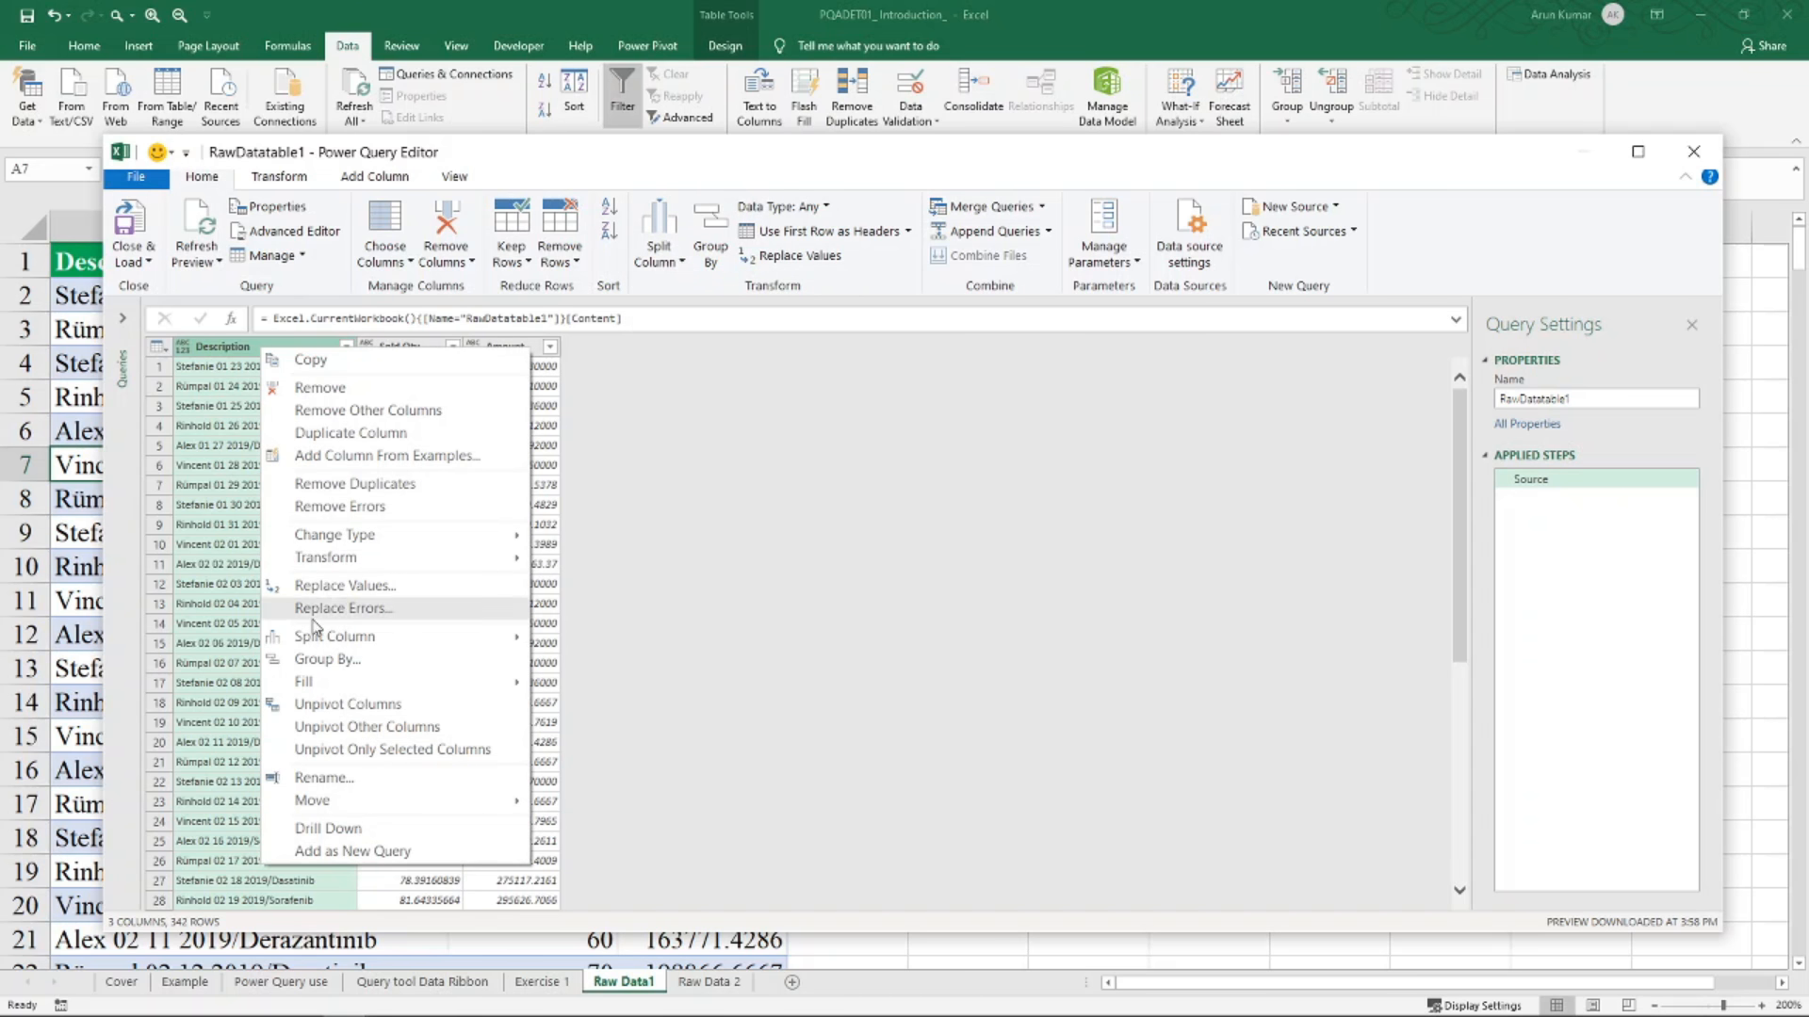
mouse_move(329, 644)
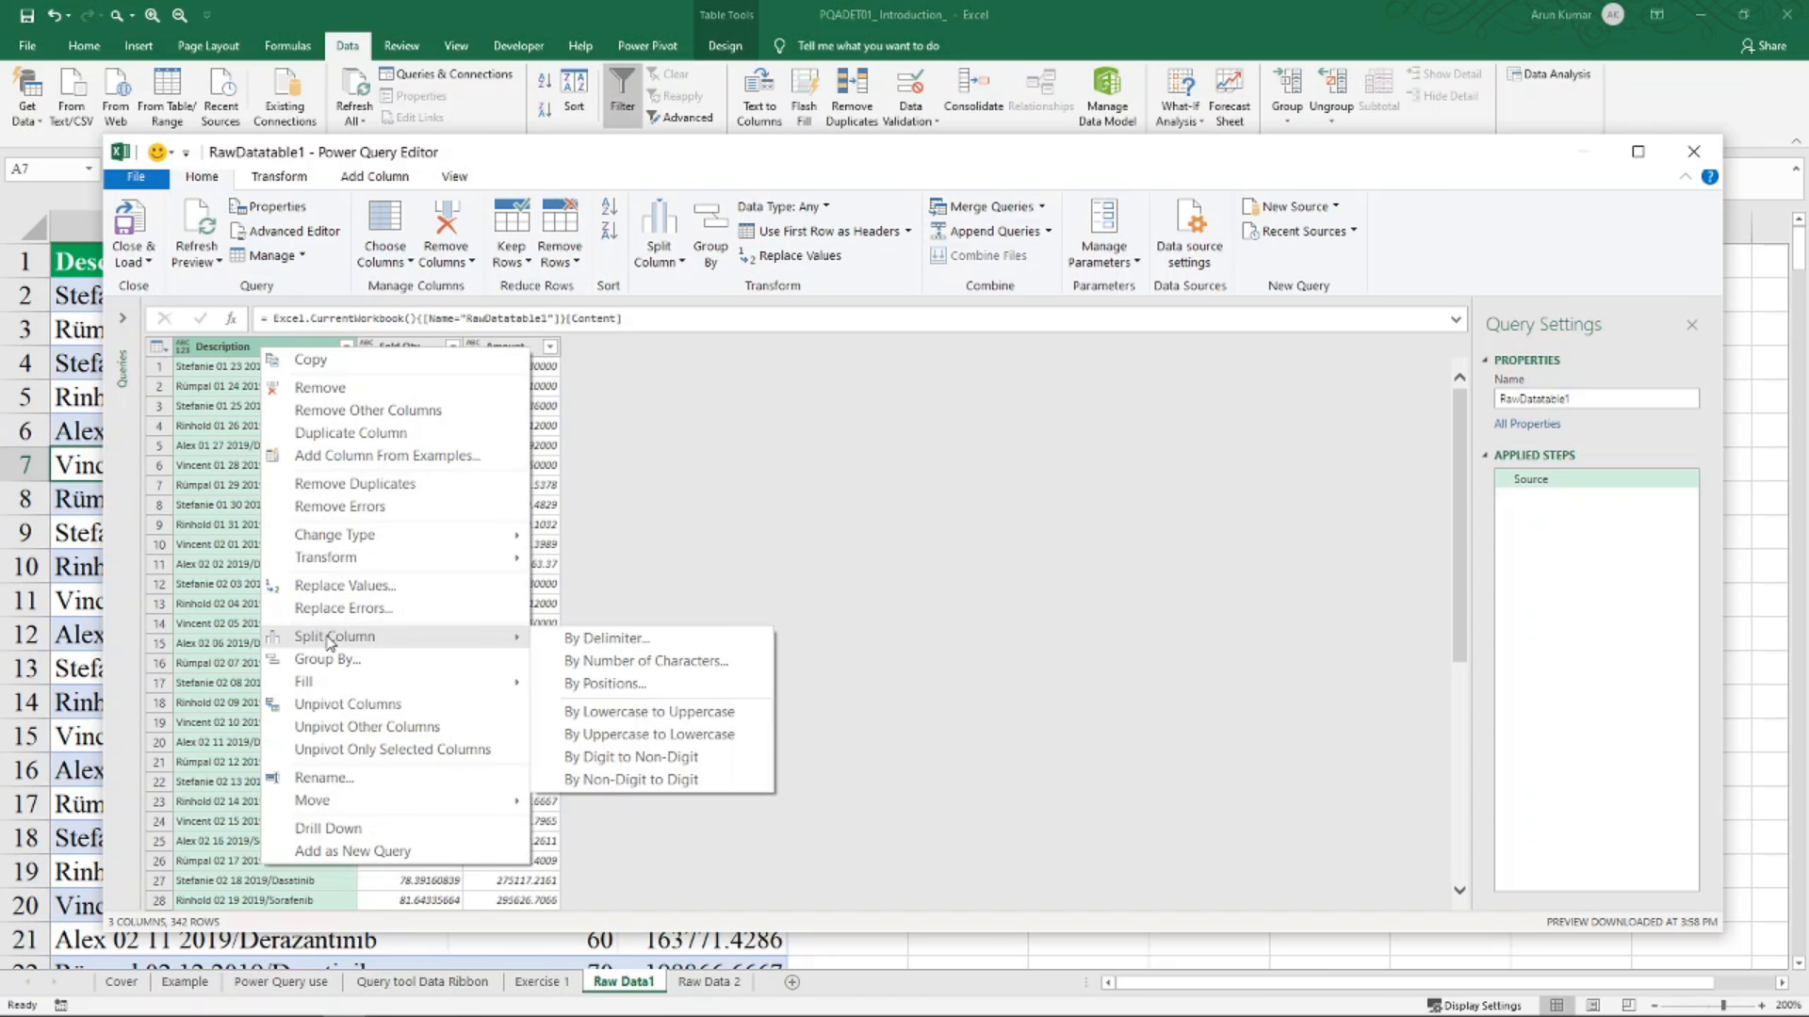
left_click(617, 641)
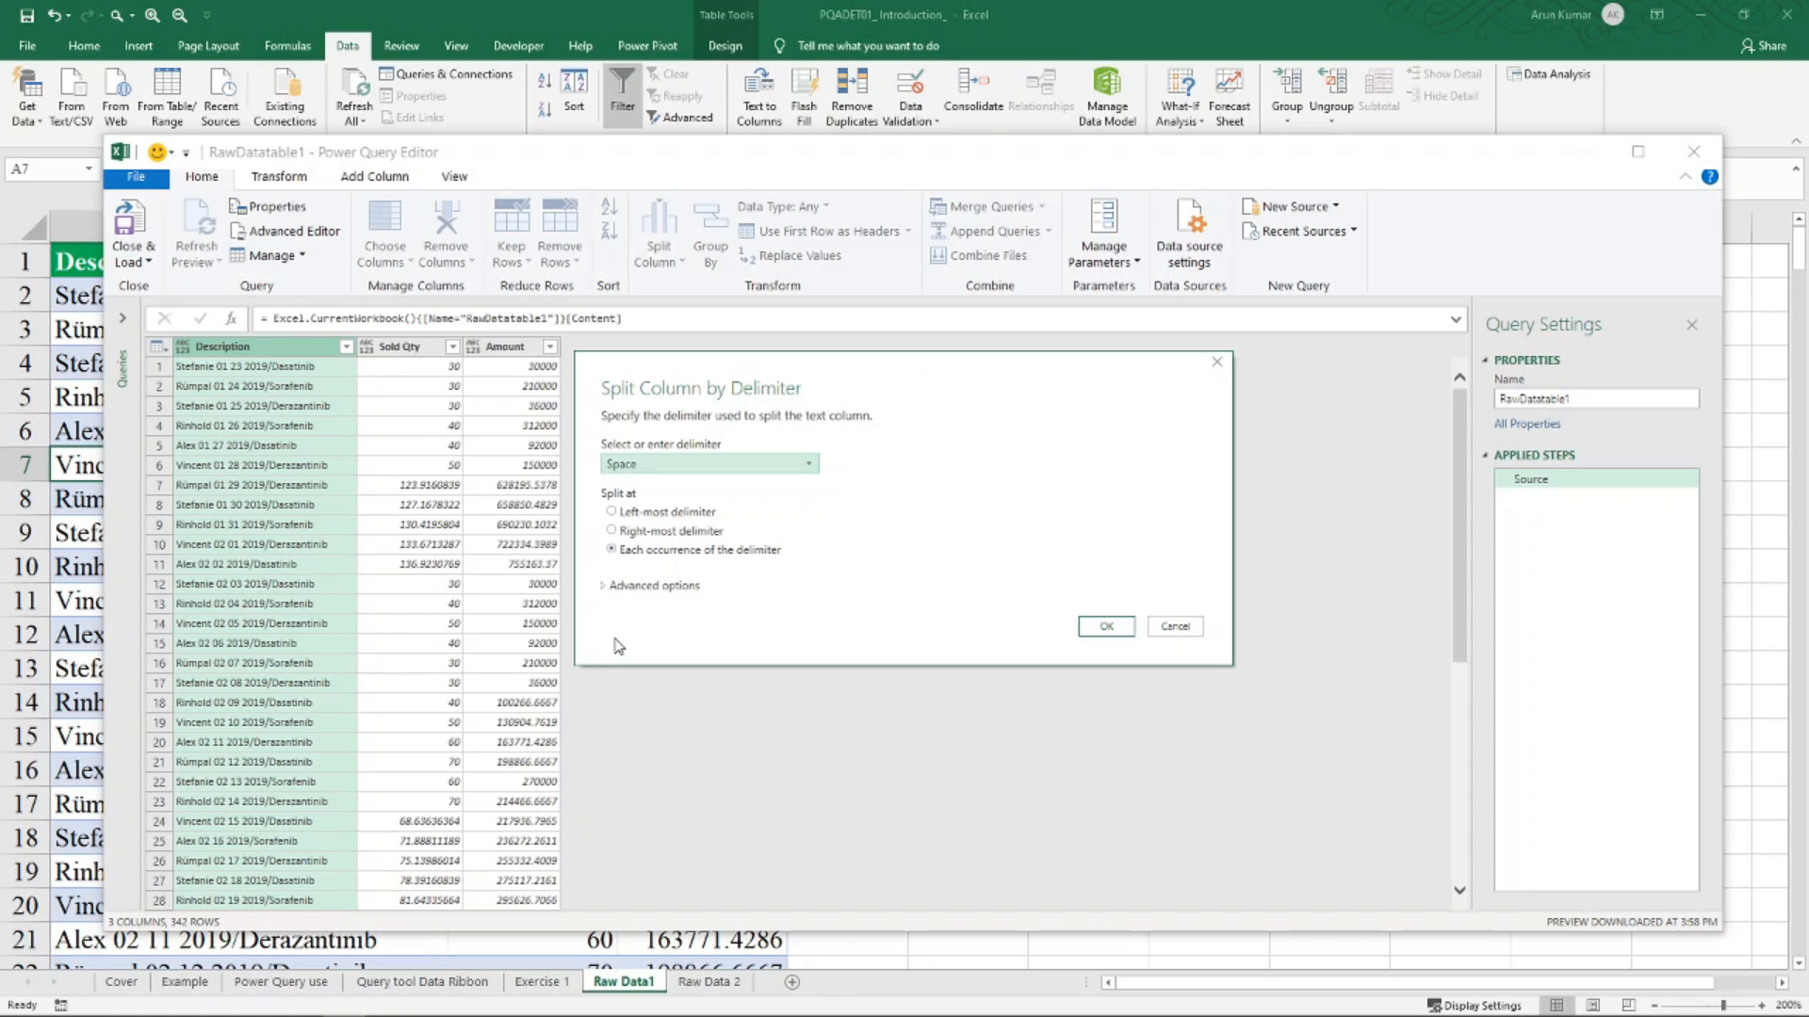
left_click(810, 466)
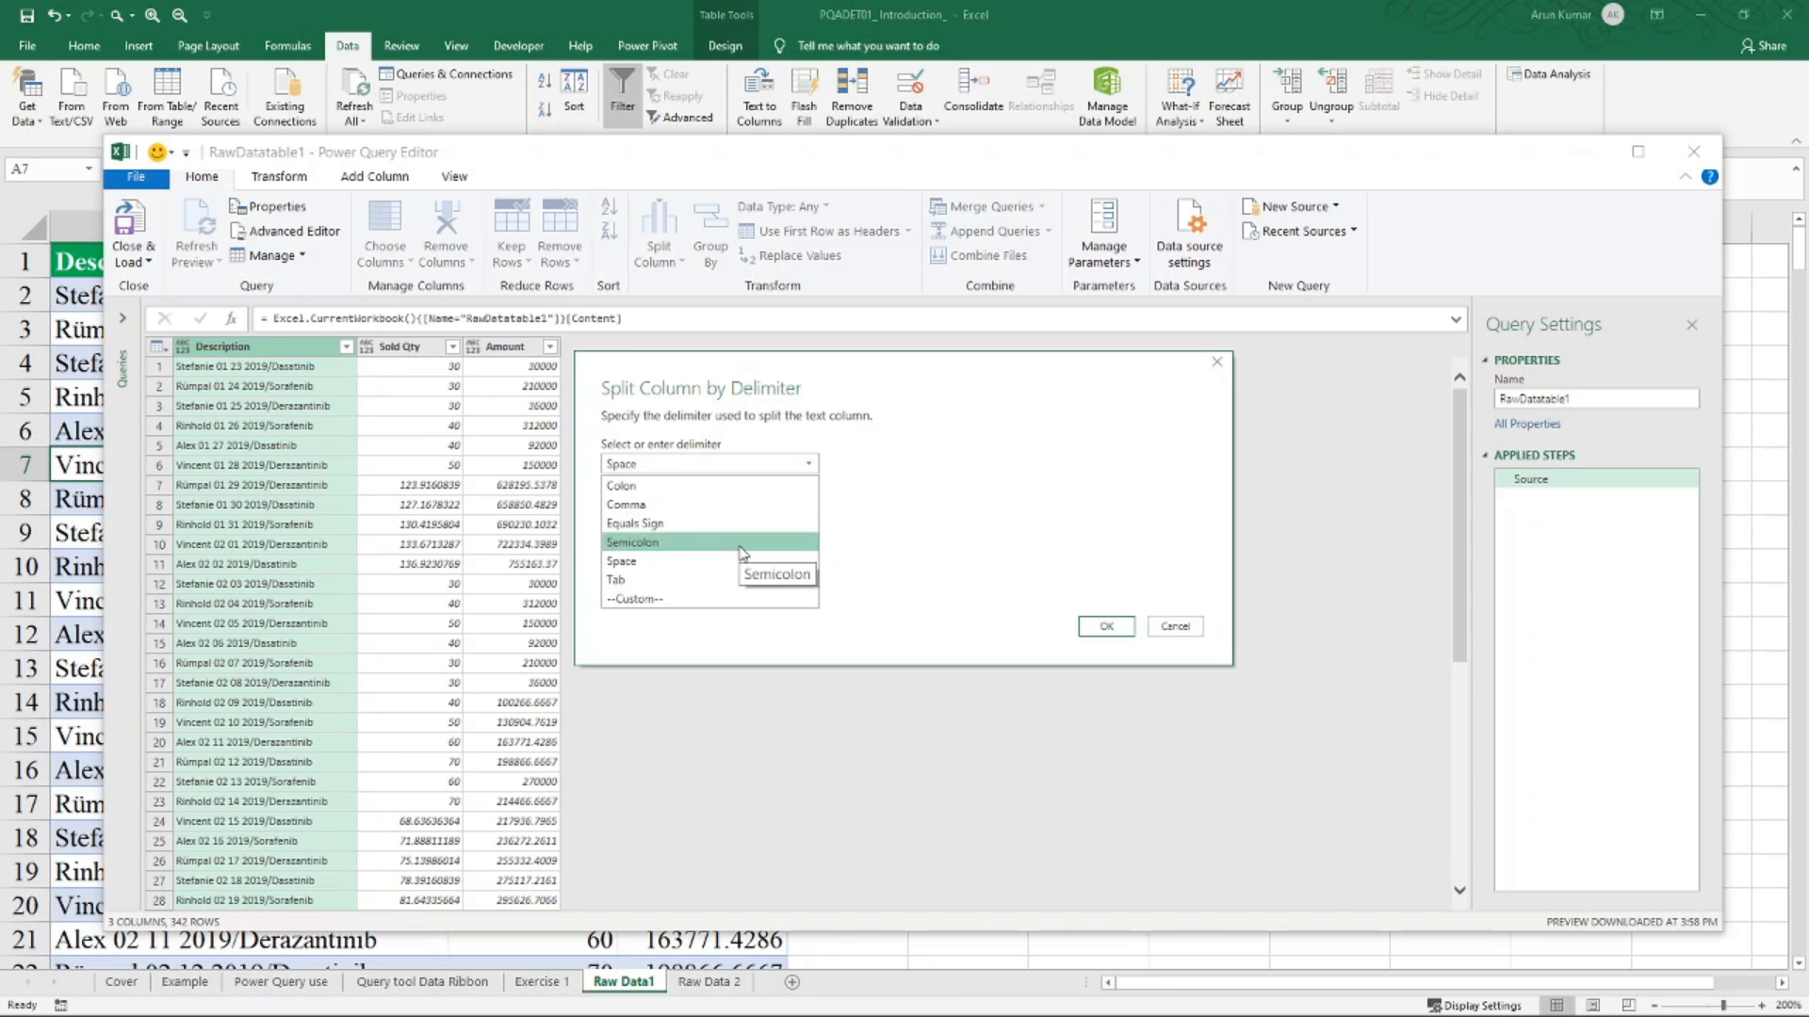
left_click(734, 599)
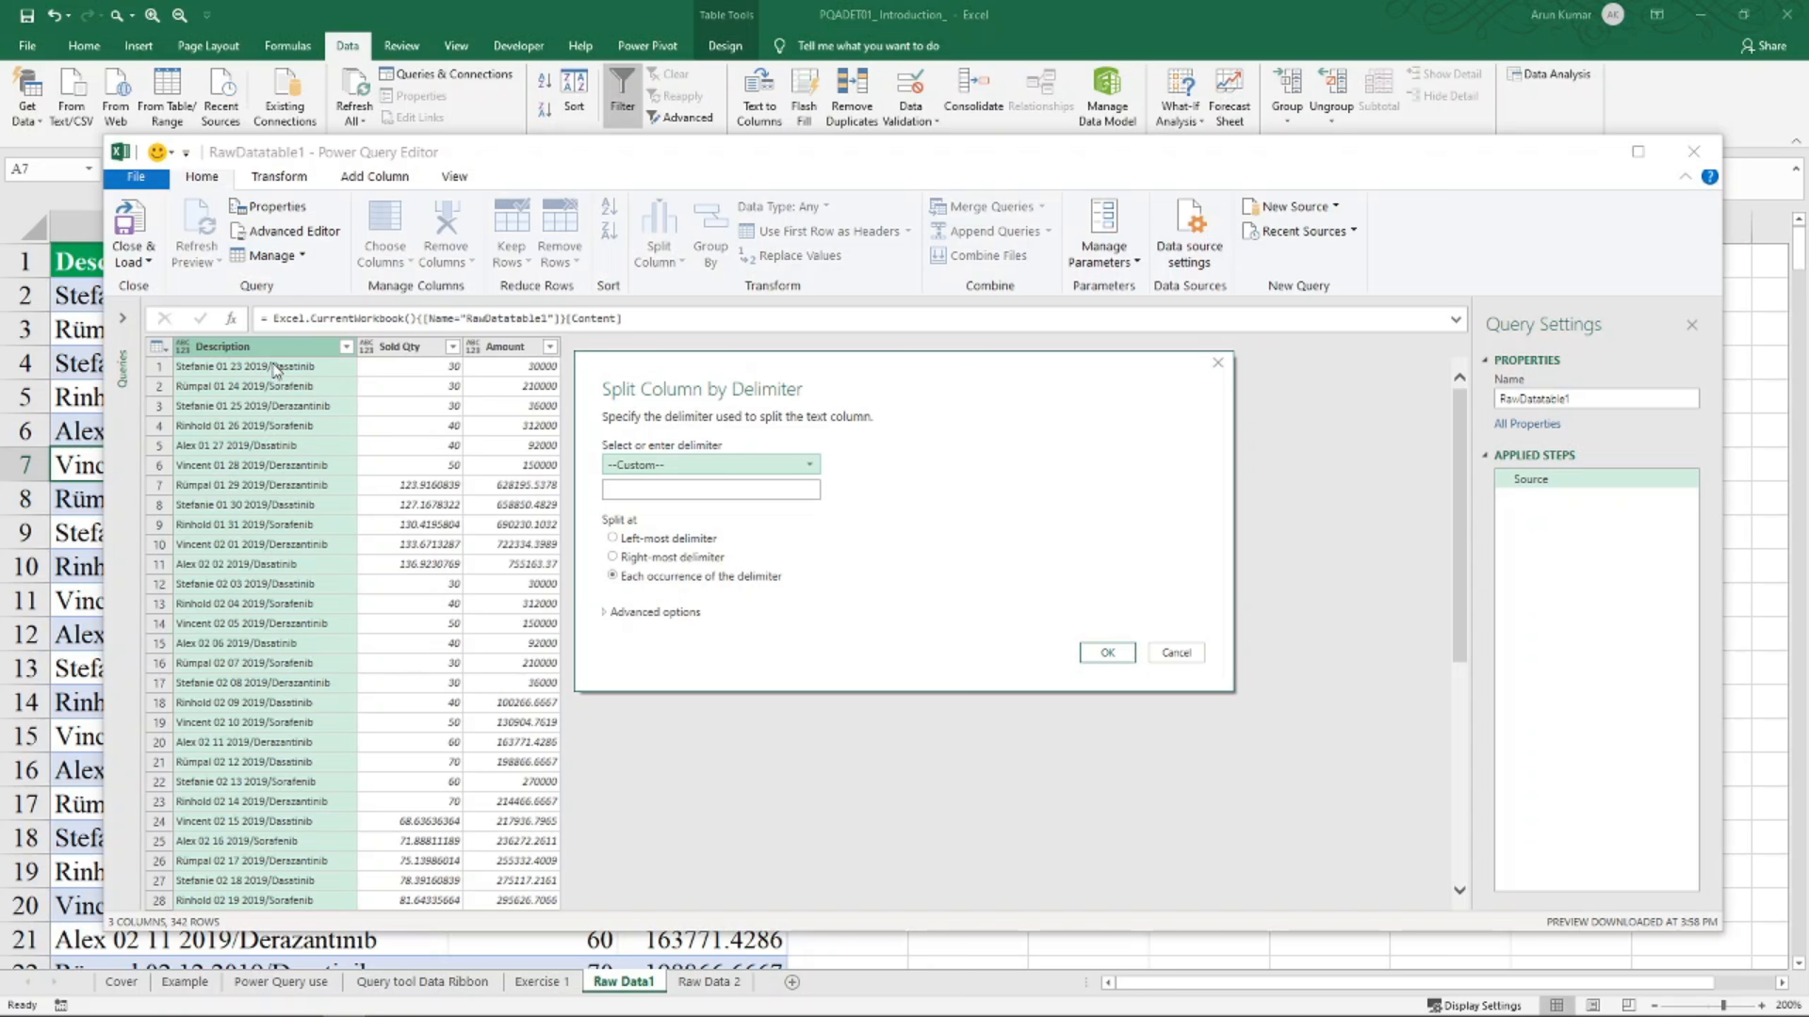
left_click(625, 488)
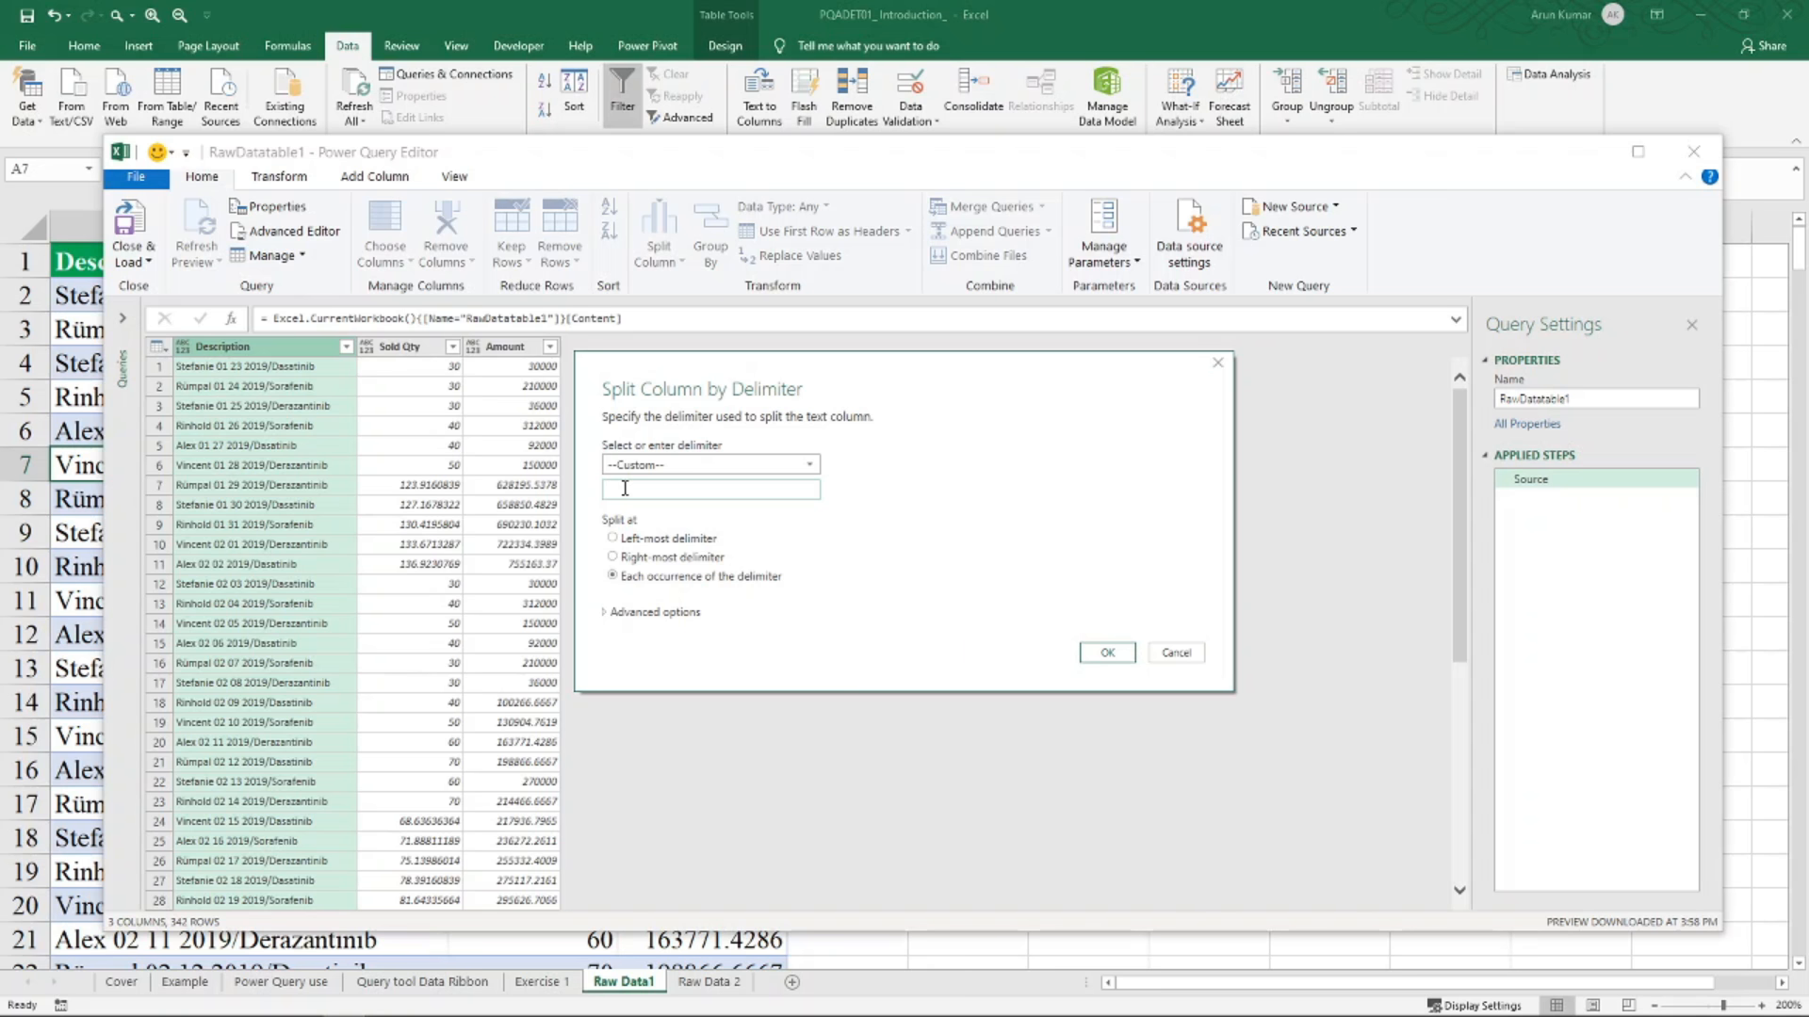
type("/")
left_click(1107, 653)
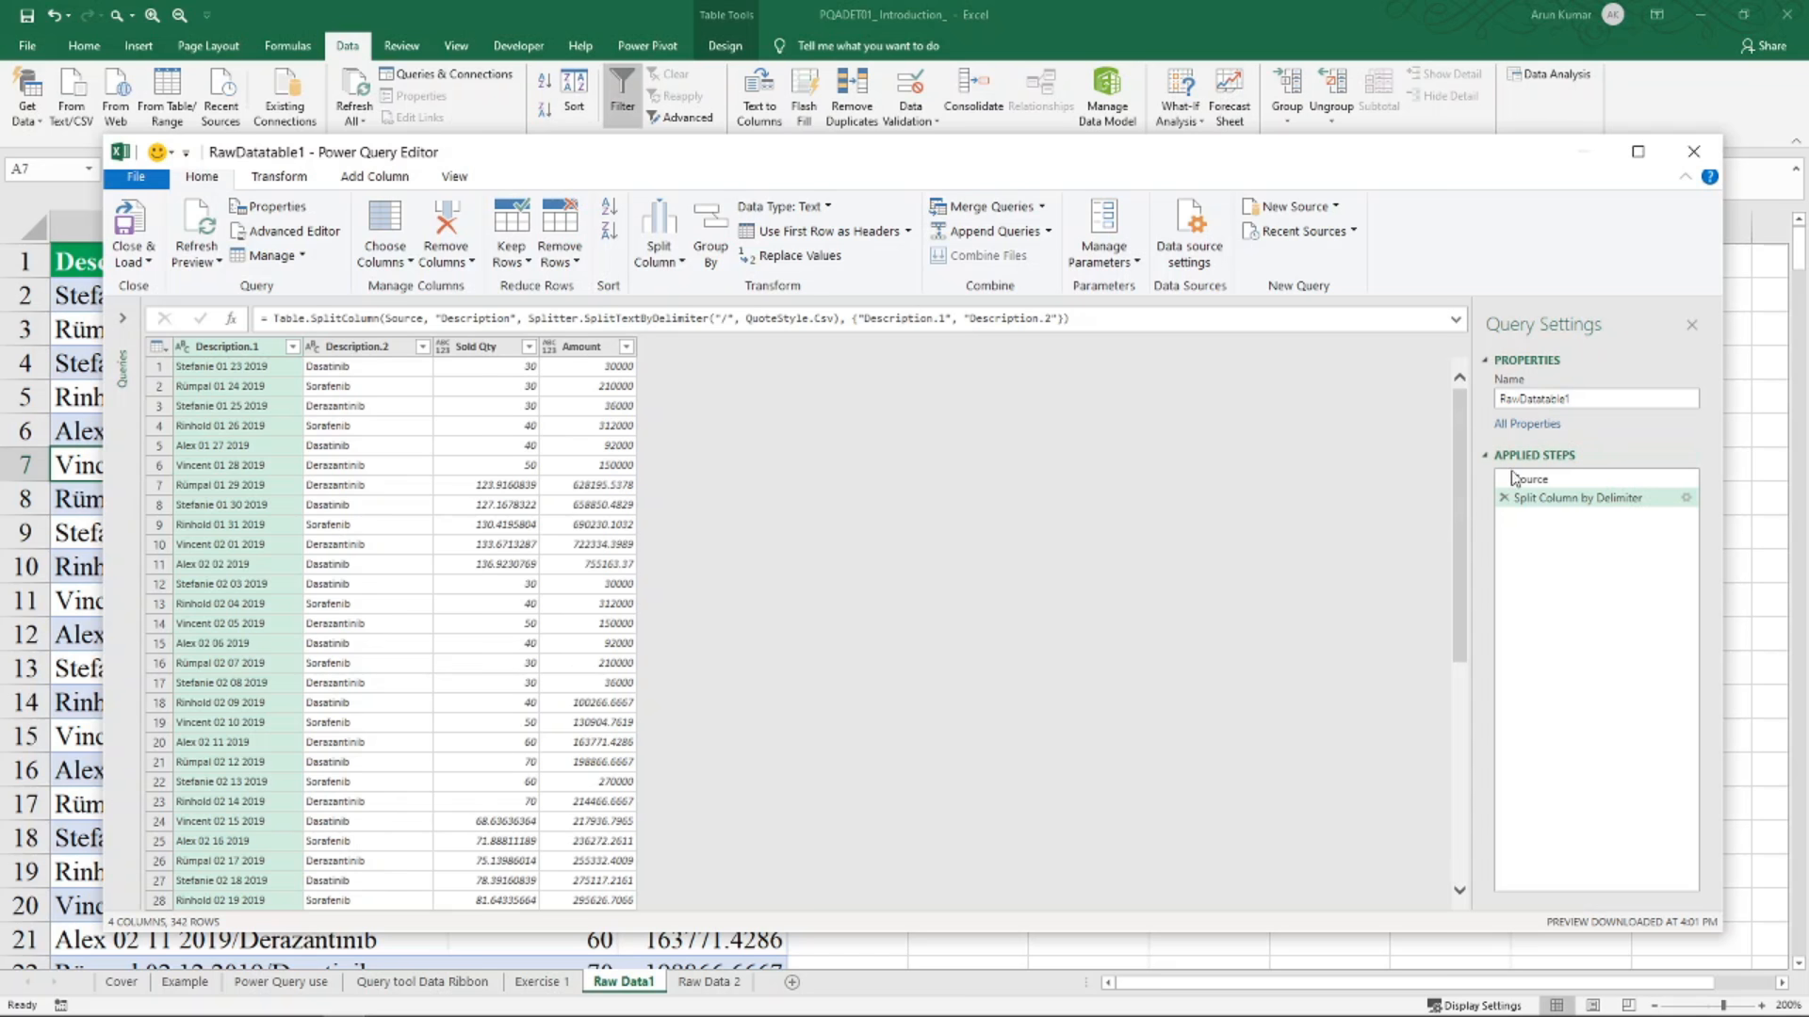
Split the Description.1 column by the space delimiter at the left-most delimiter only
left_click(1549, 498)
left_click(1549, 498)
right_click(233, 350)
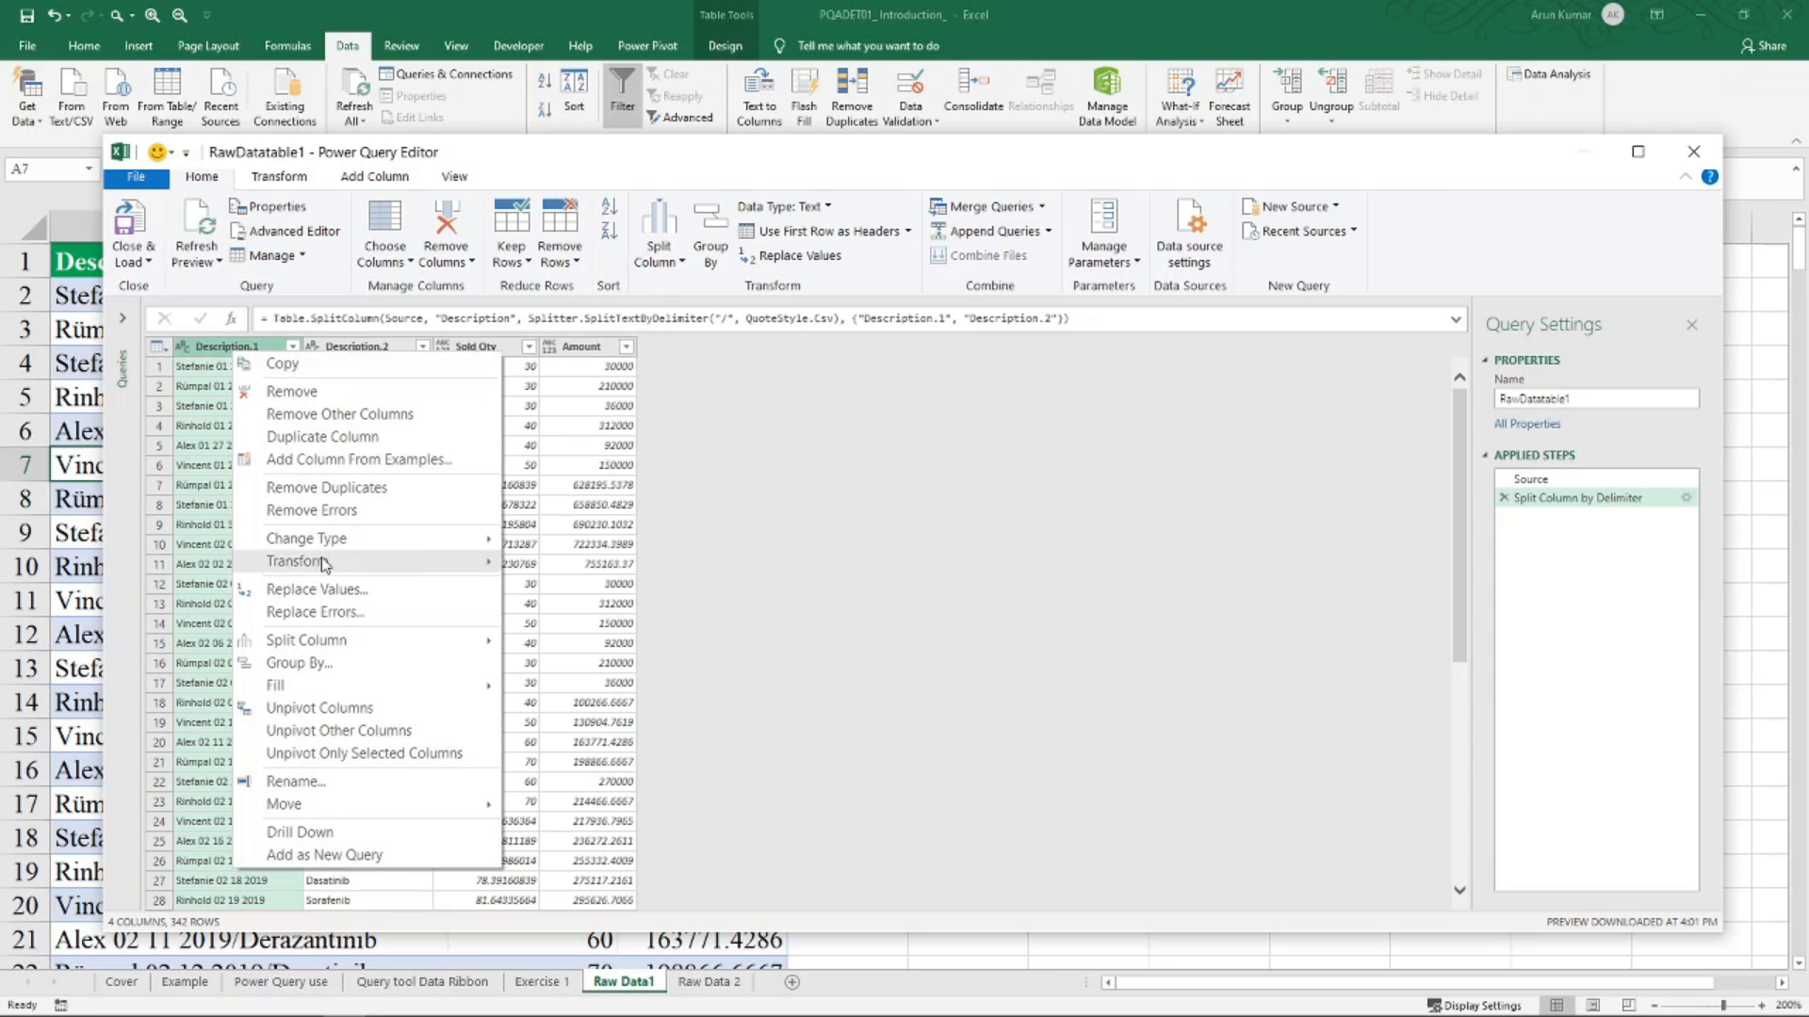
mouse_move(328, 641)
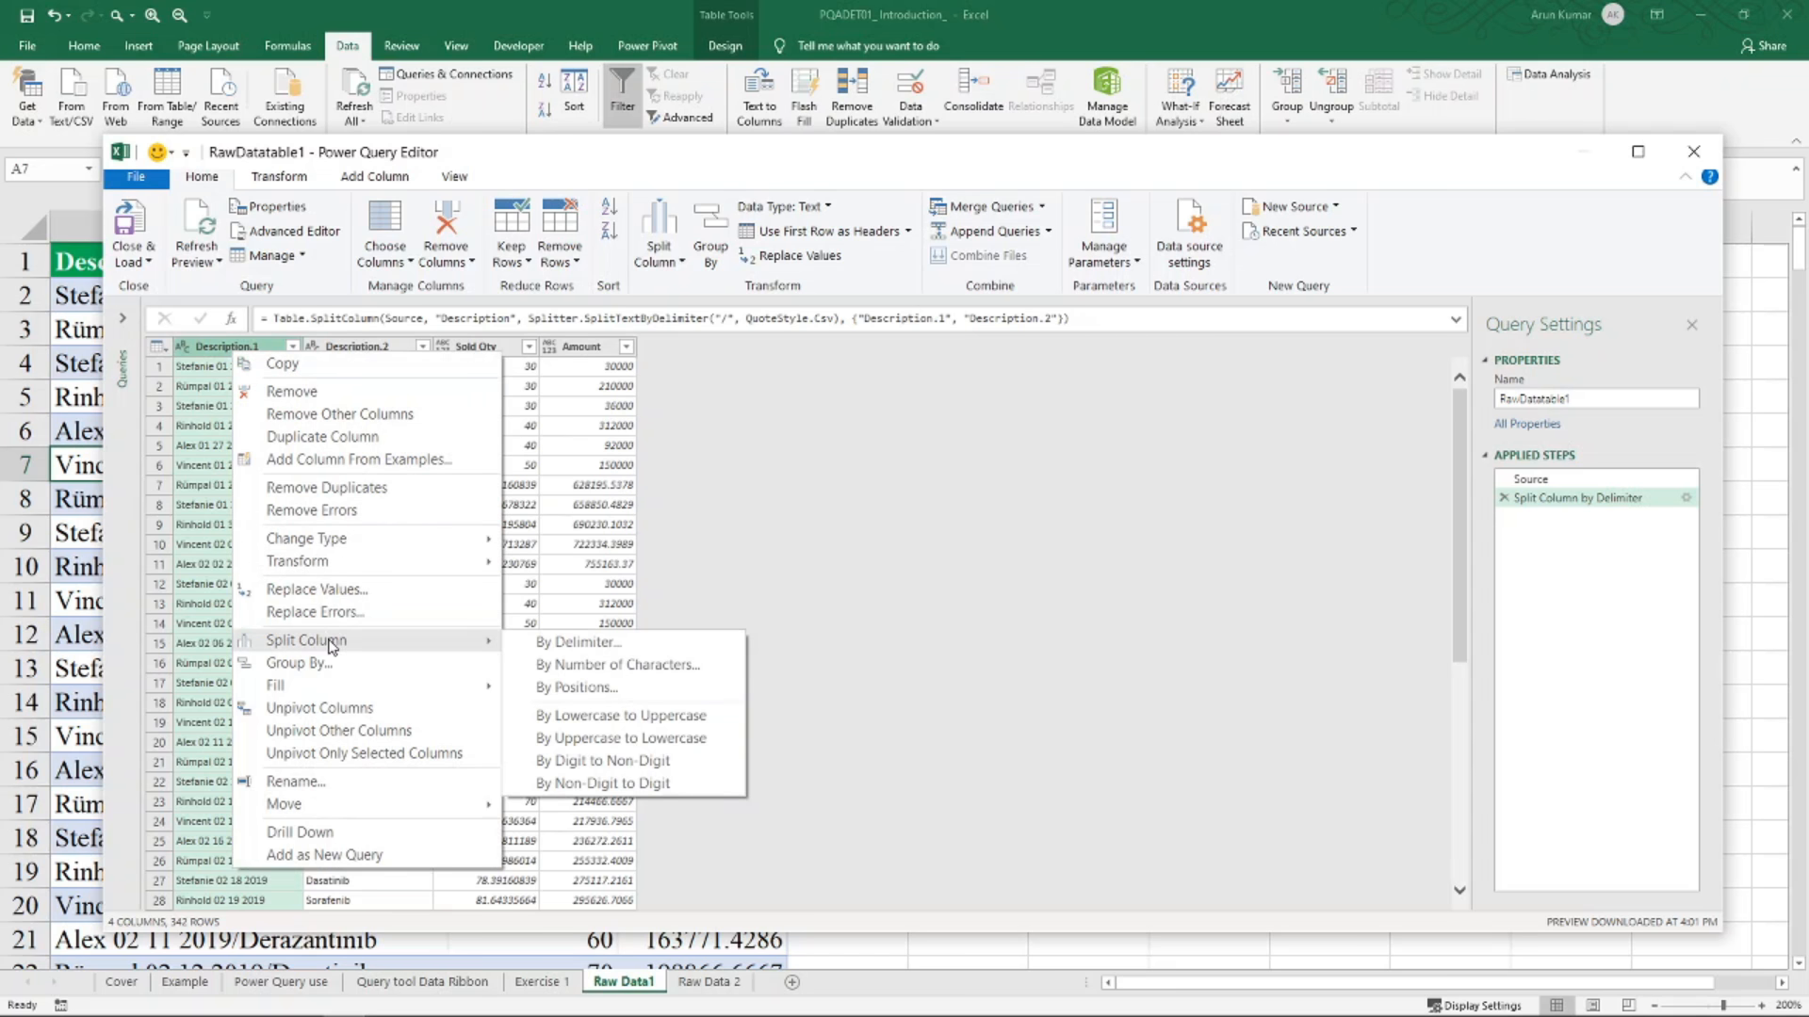
left_click(579, 650)
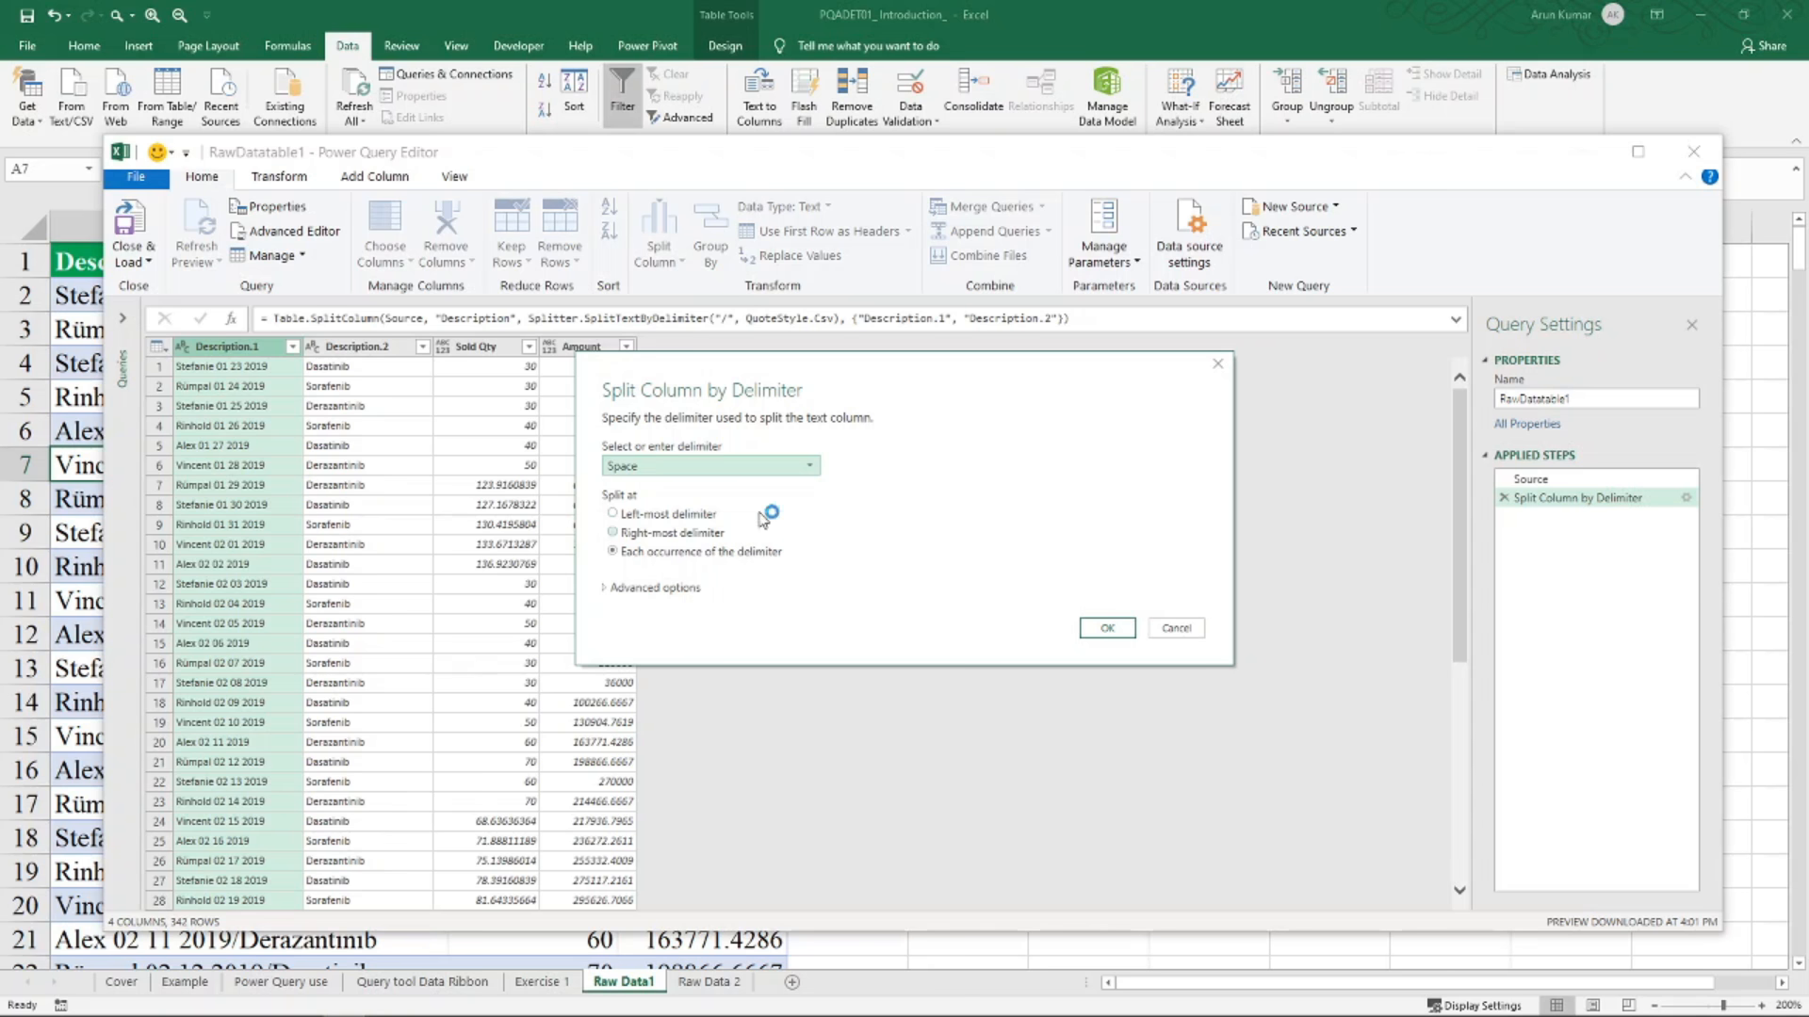
left_click(613, 515)
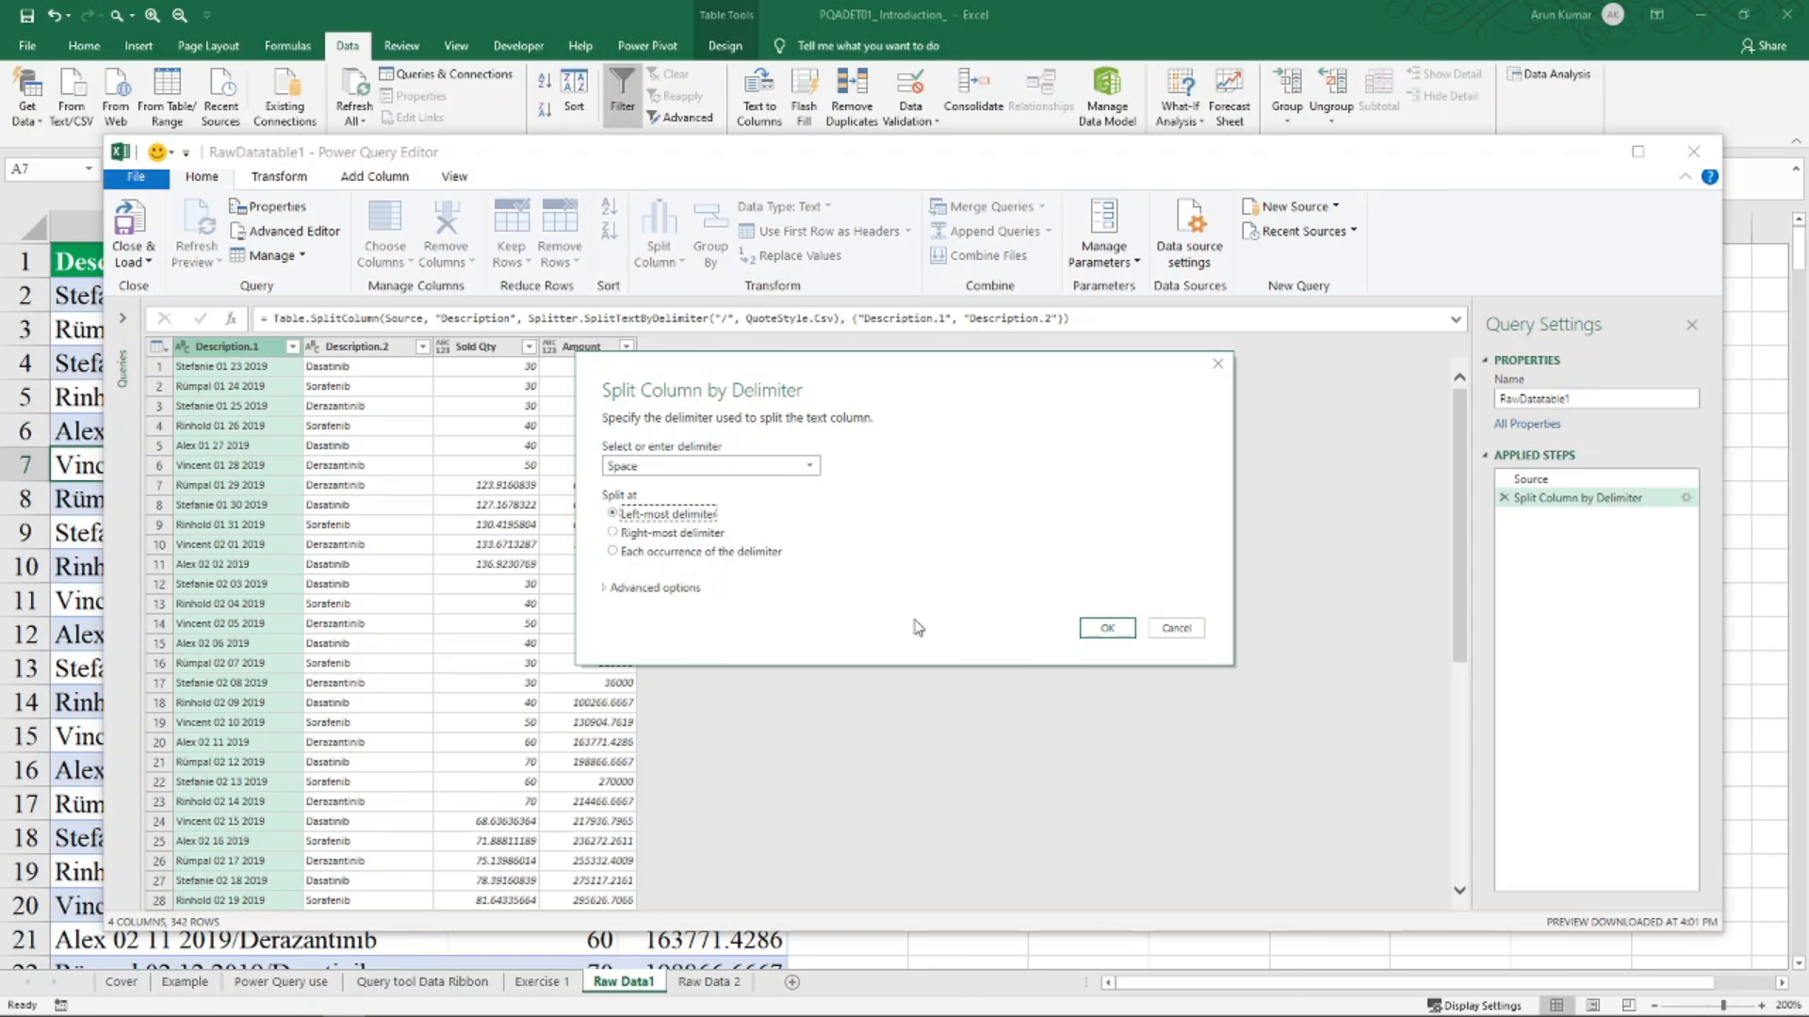
left_click(1108, 630)
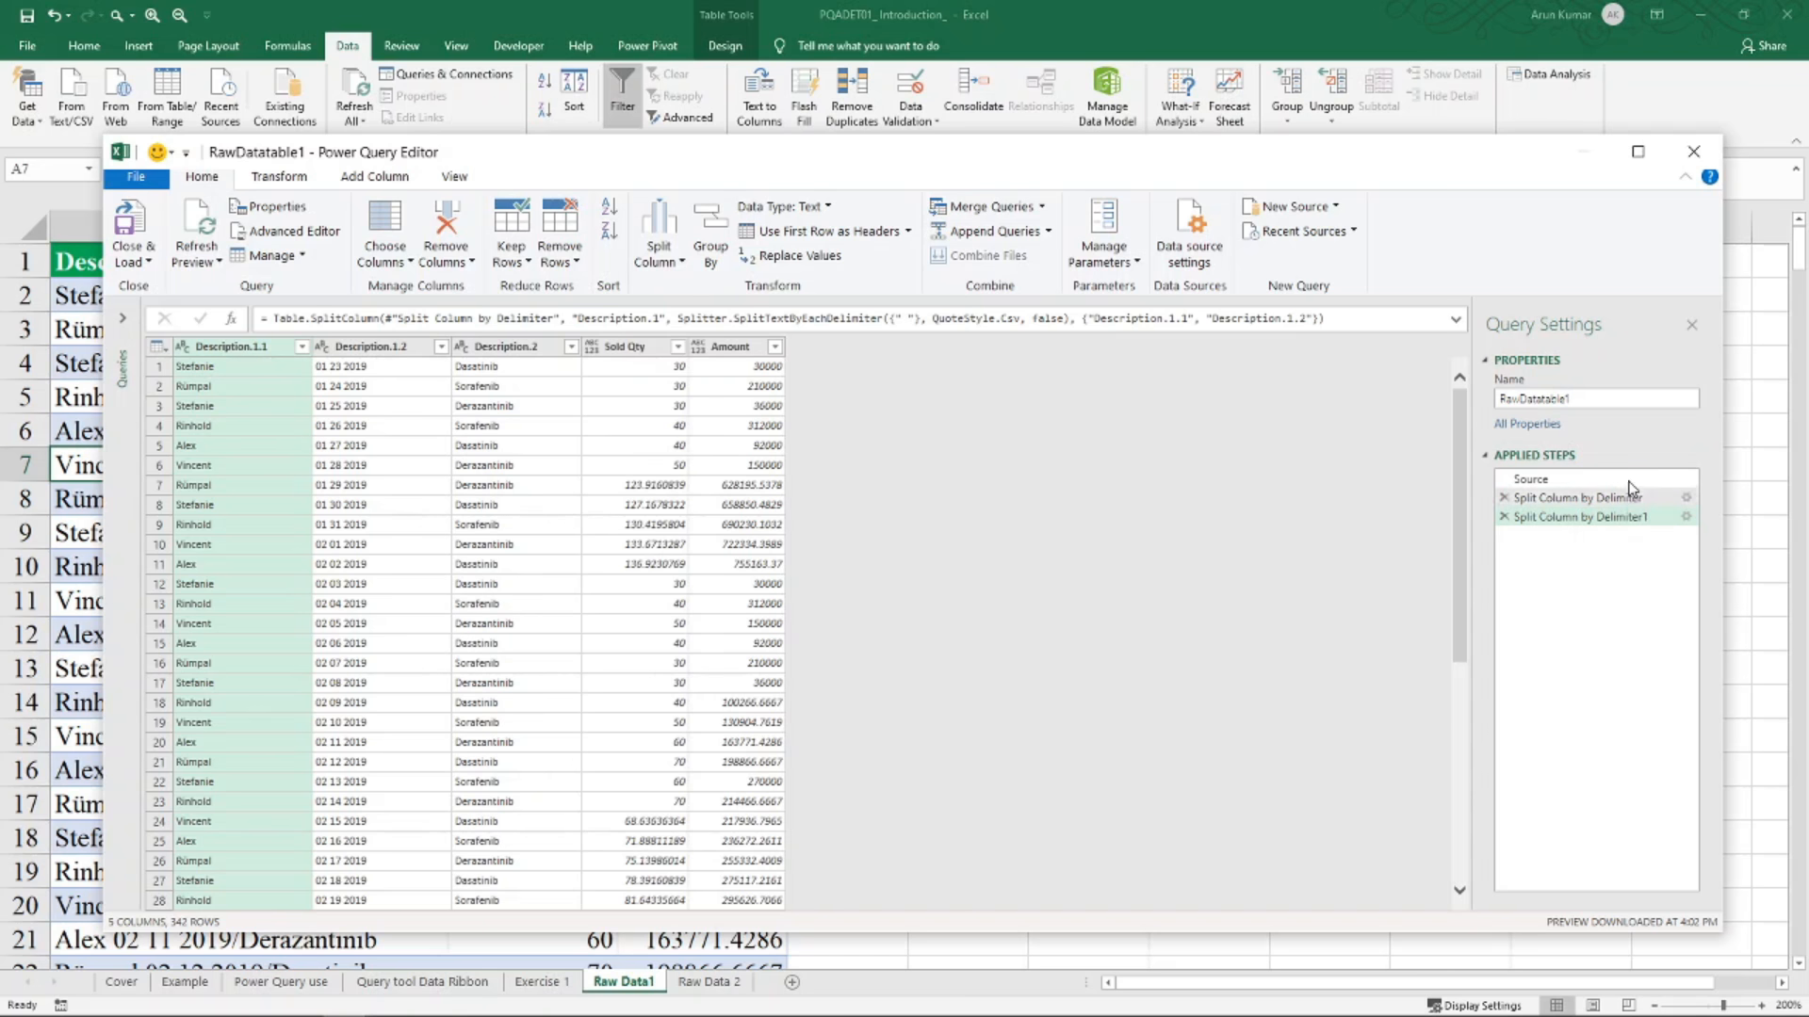
Compare the data at the Source step and at each of the two split-column steps in the applied steps
left_click(1578, 502)
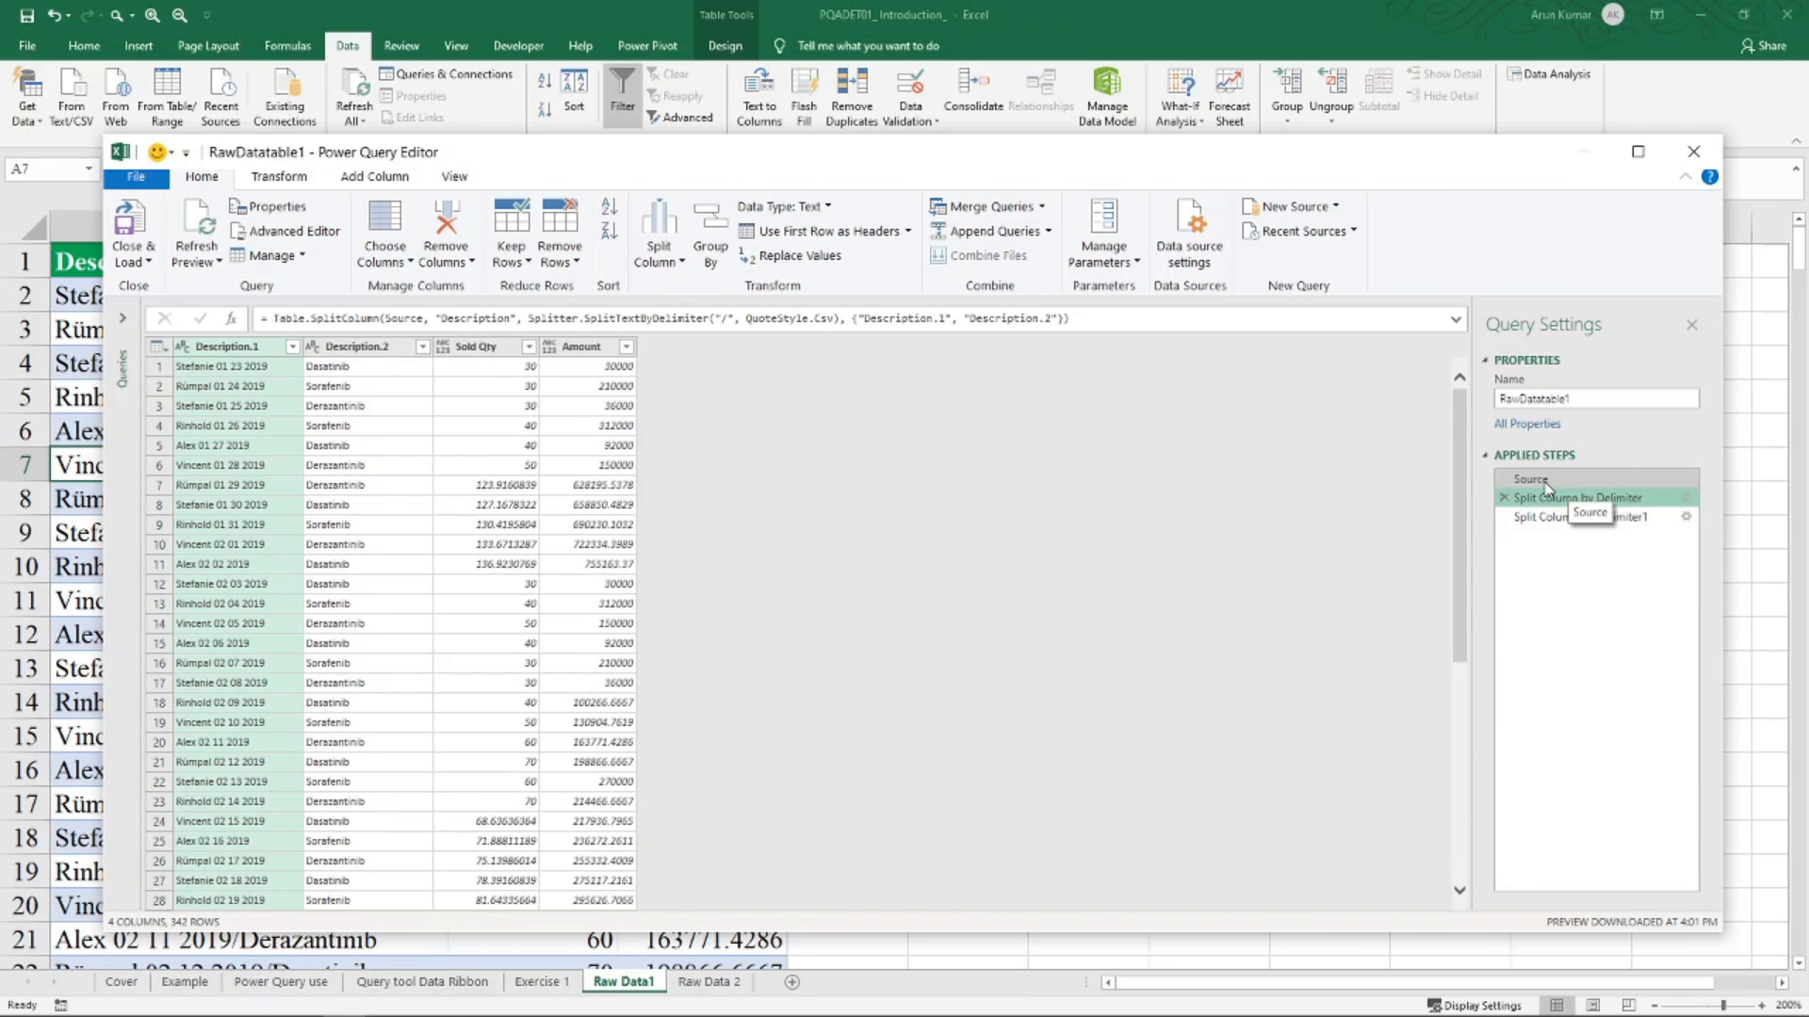
left_click(1518, 481)
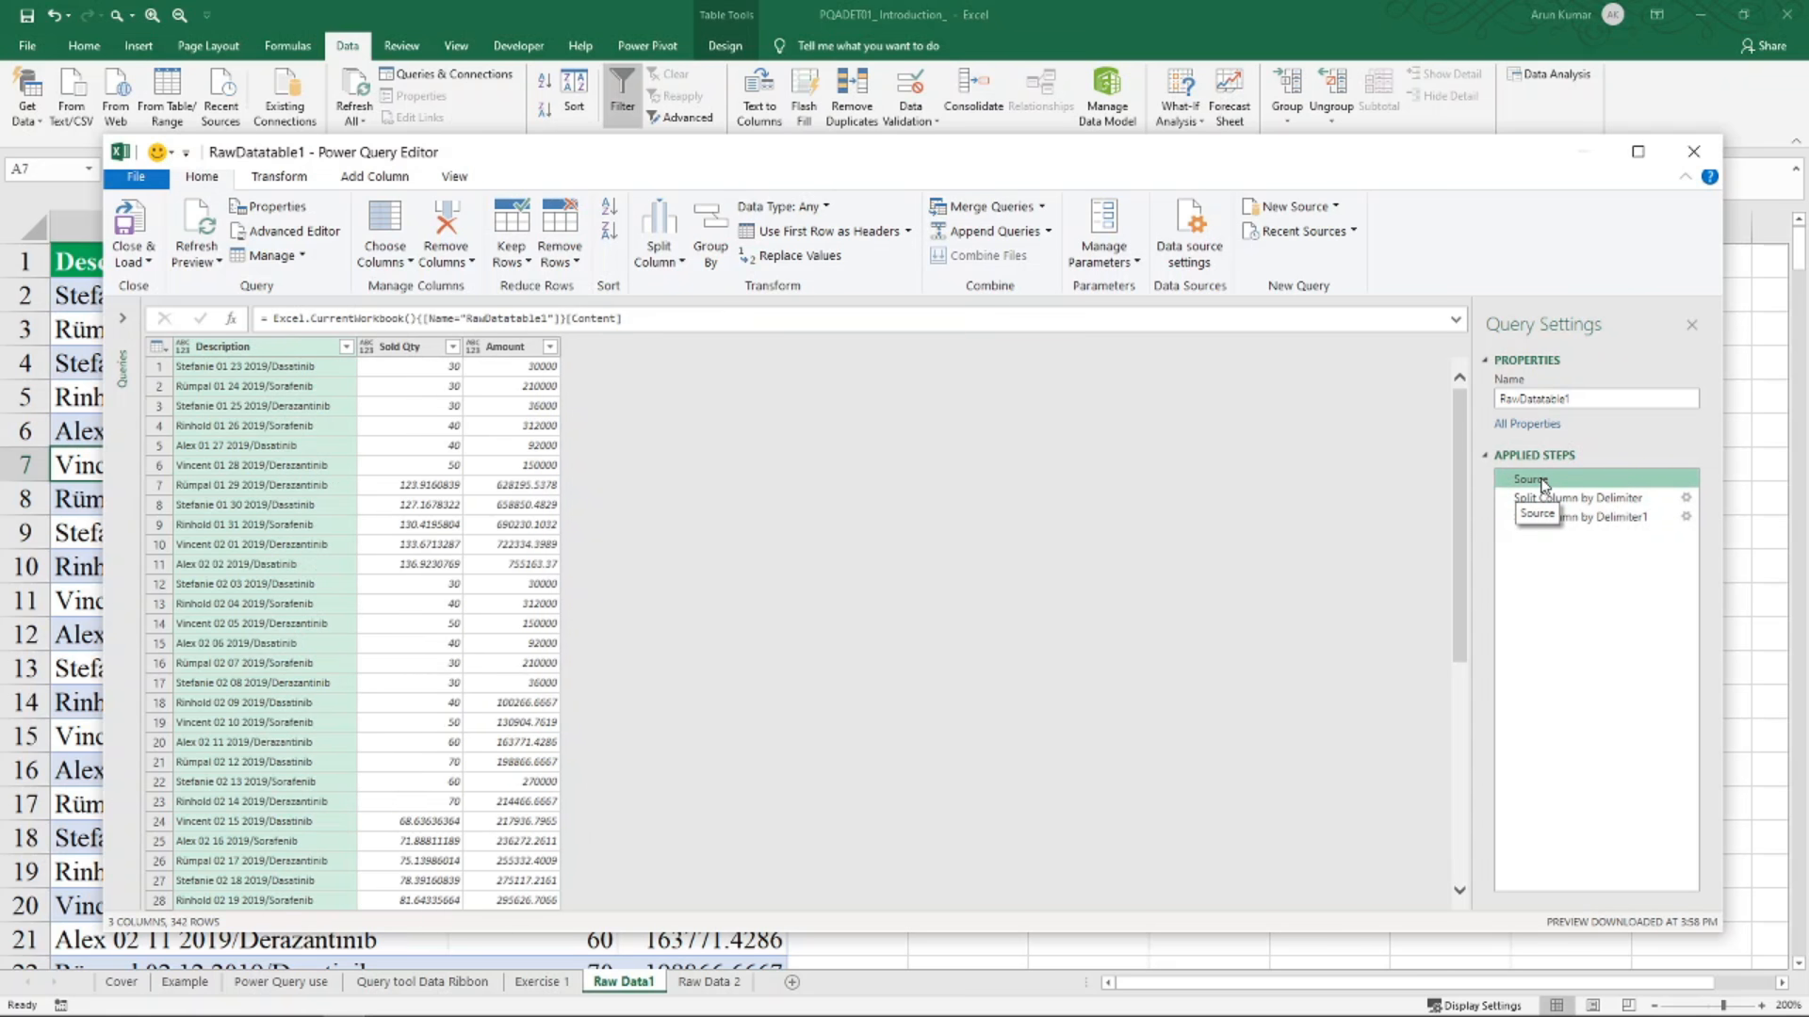
left_click(1564, 499)
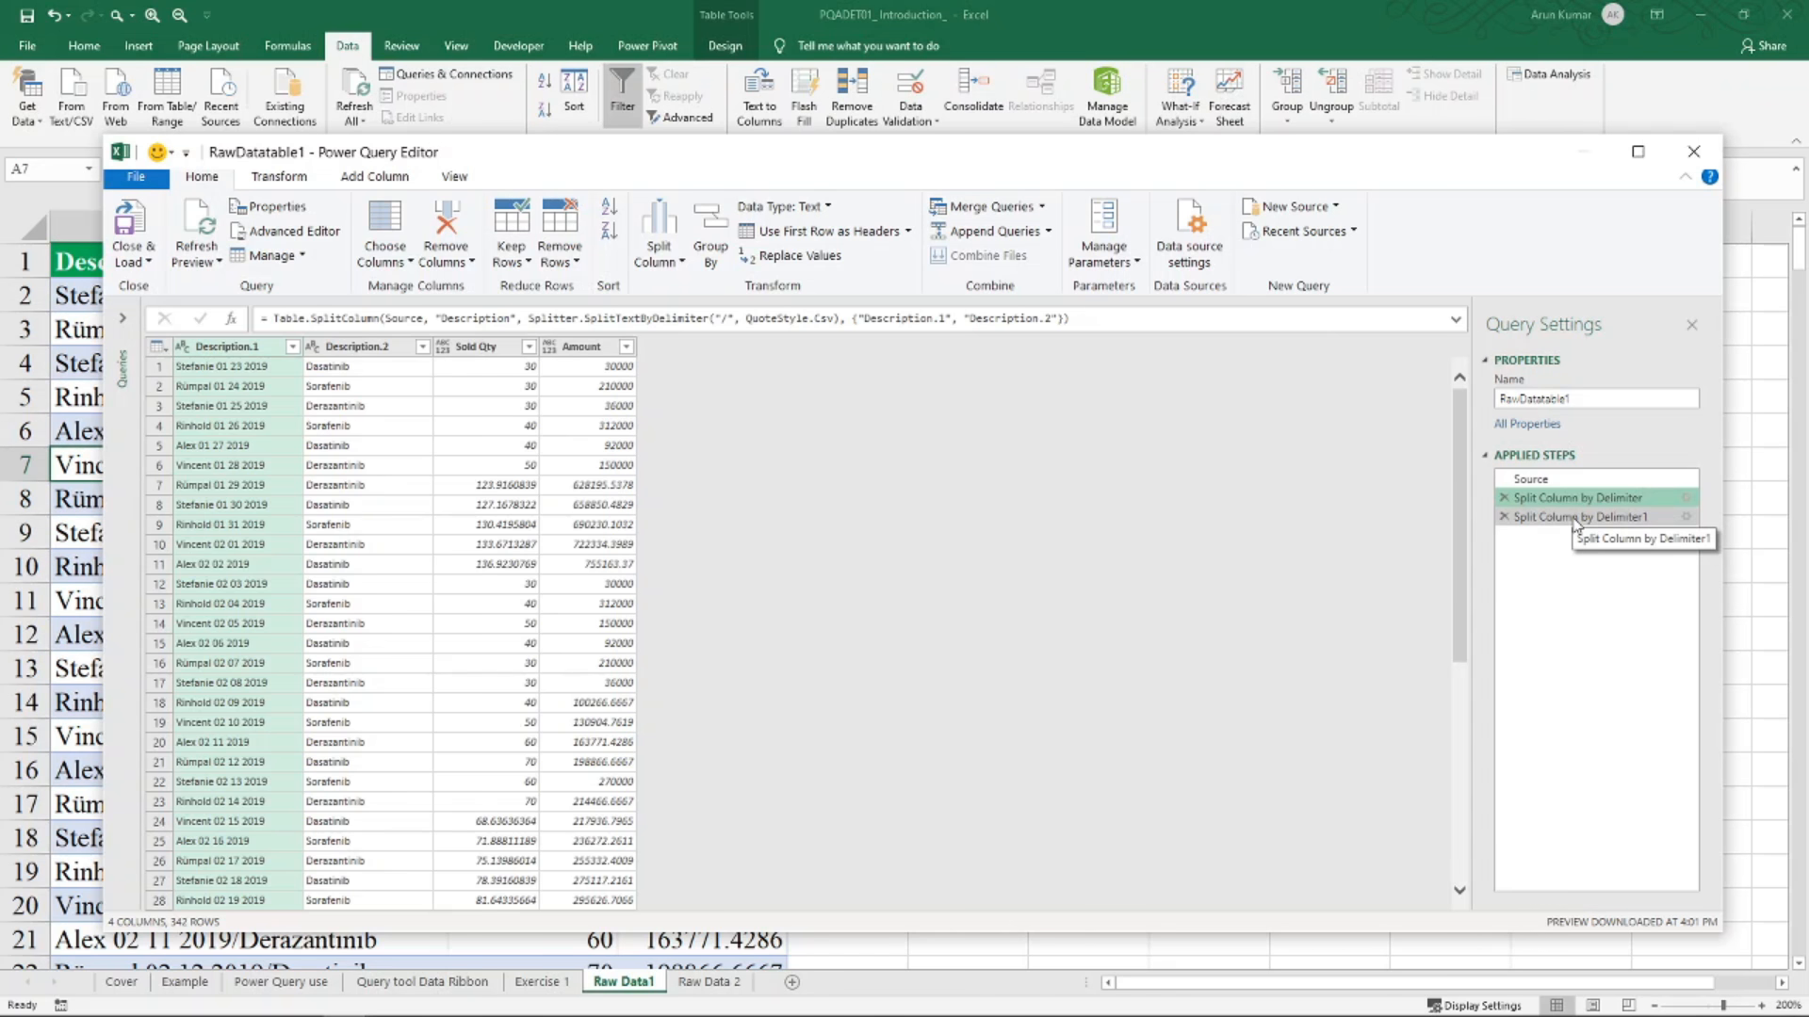
left_click(1576, 518)
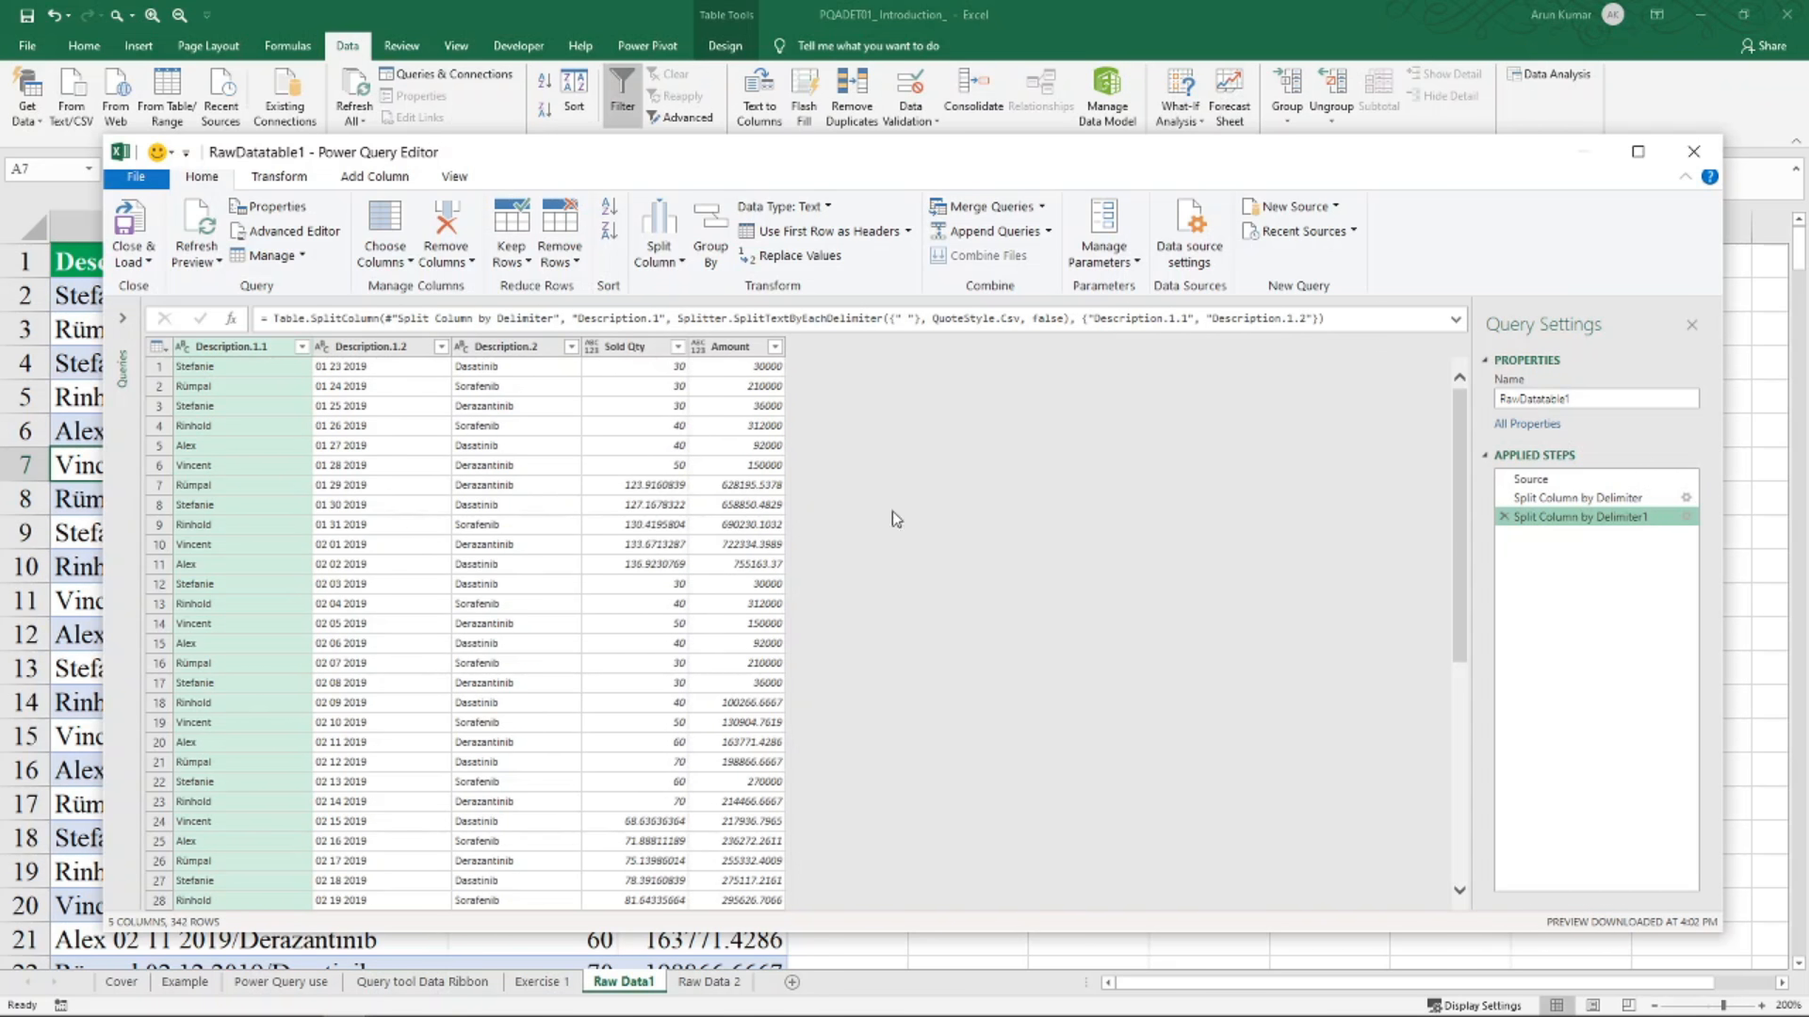
Set the Description.1.1 column's data type to Text and rename the column as Name
left_click(182, 347)
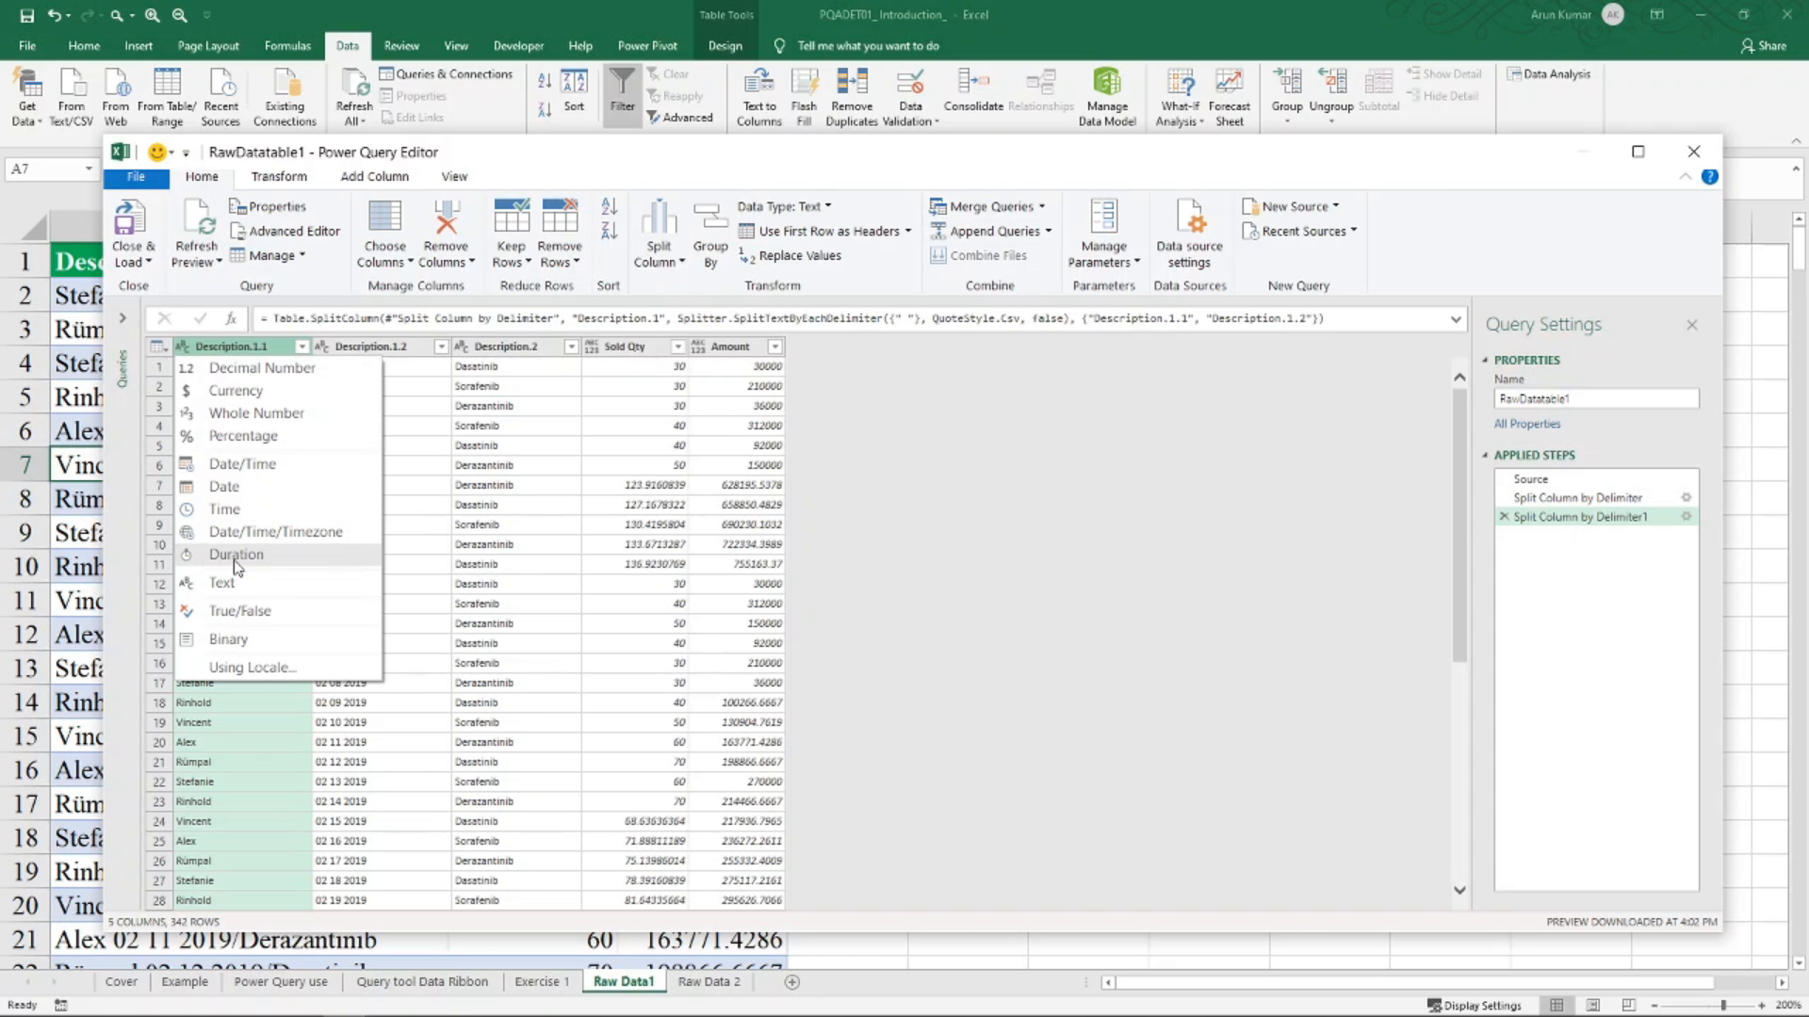
left_click(234, 584)
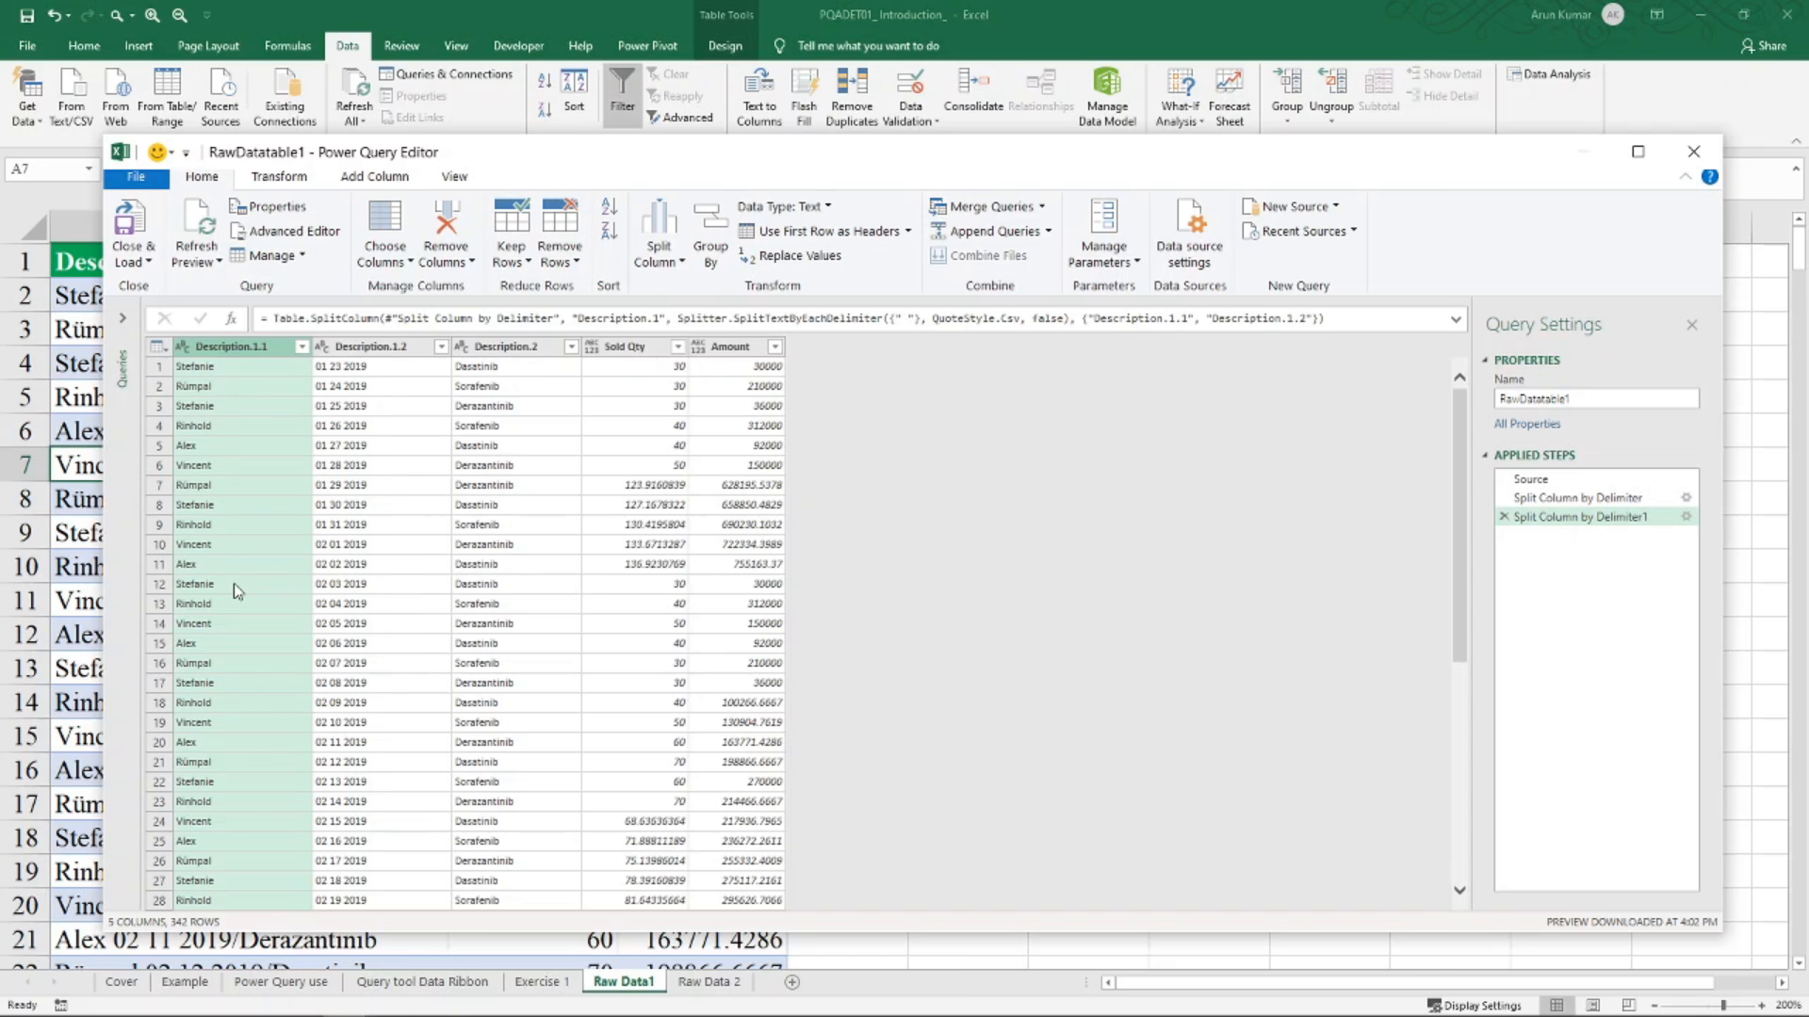
double_click(226, 347)
type("Name")
key("Return")
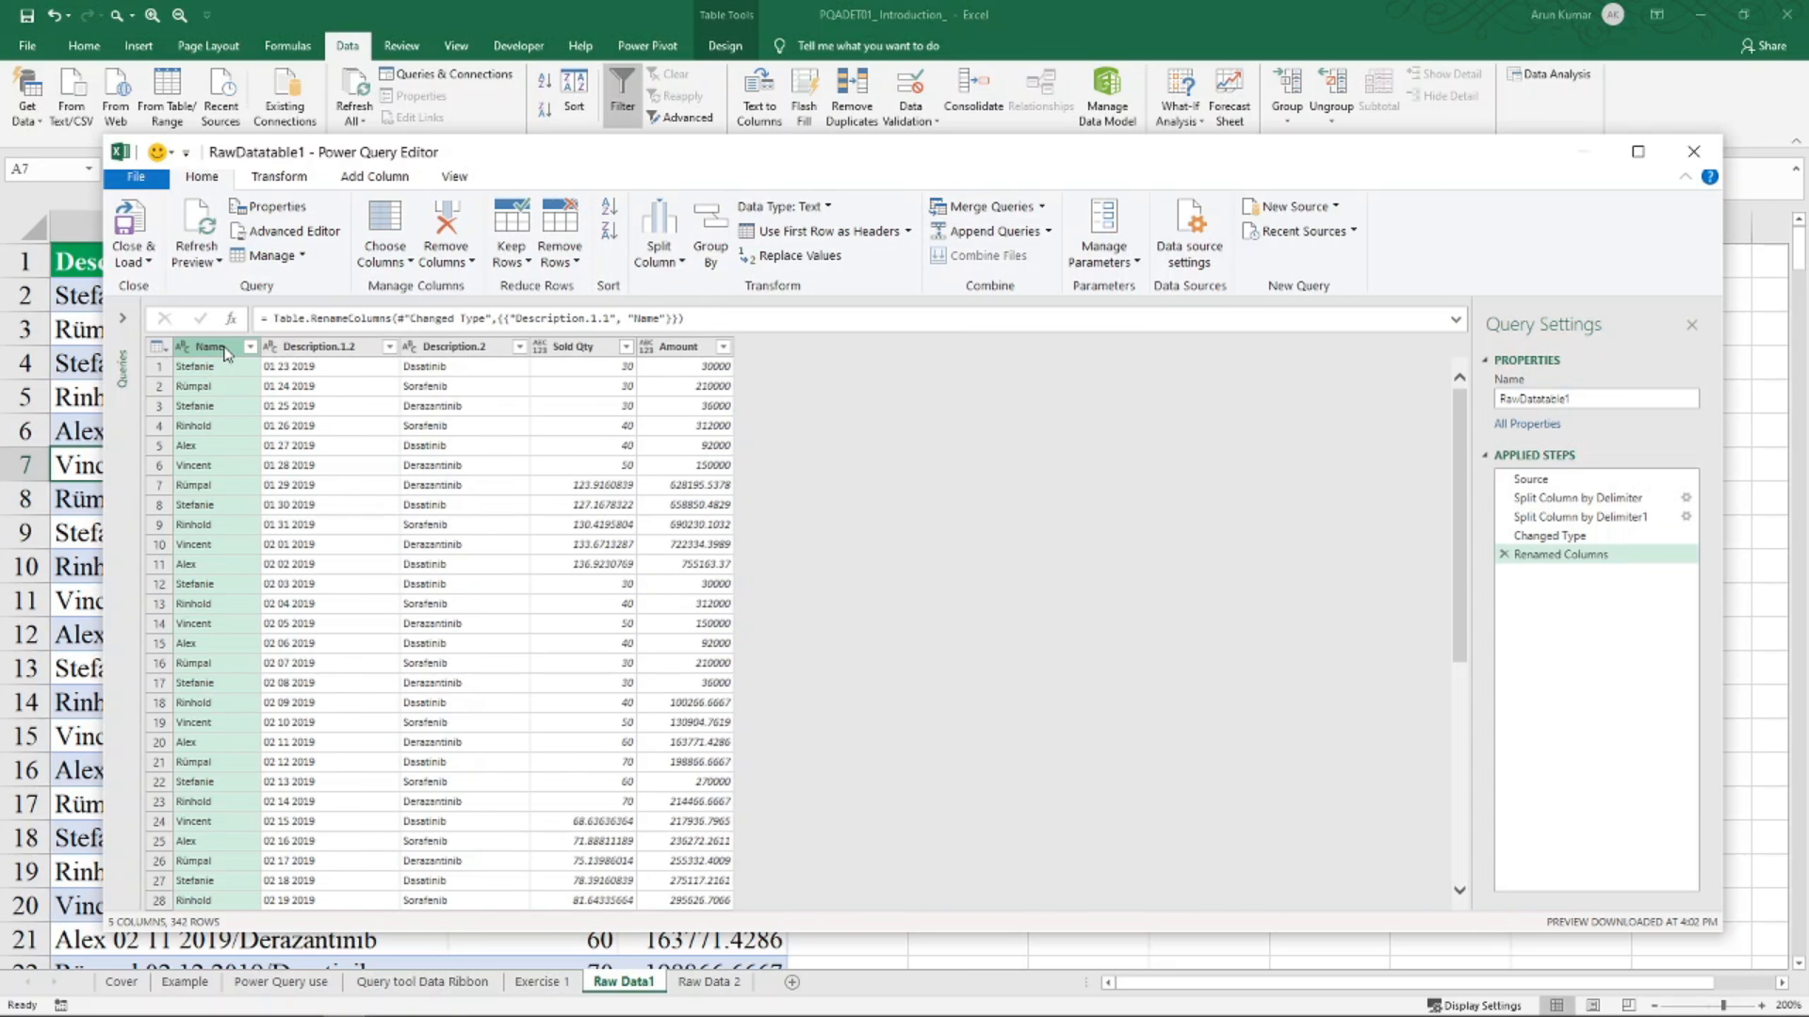
Rename the Description.1.2 column as Date and set its data type to Date
key("Right")
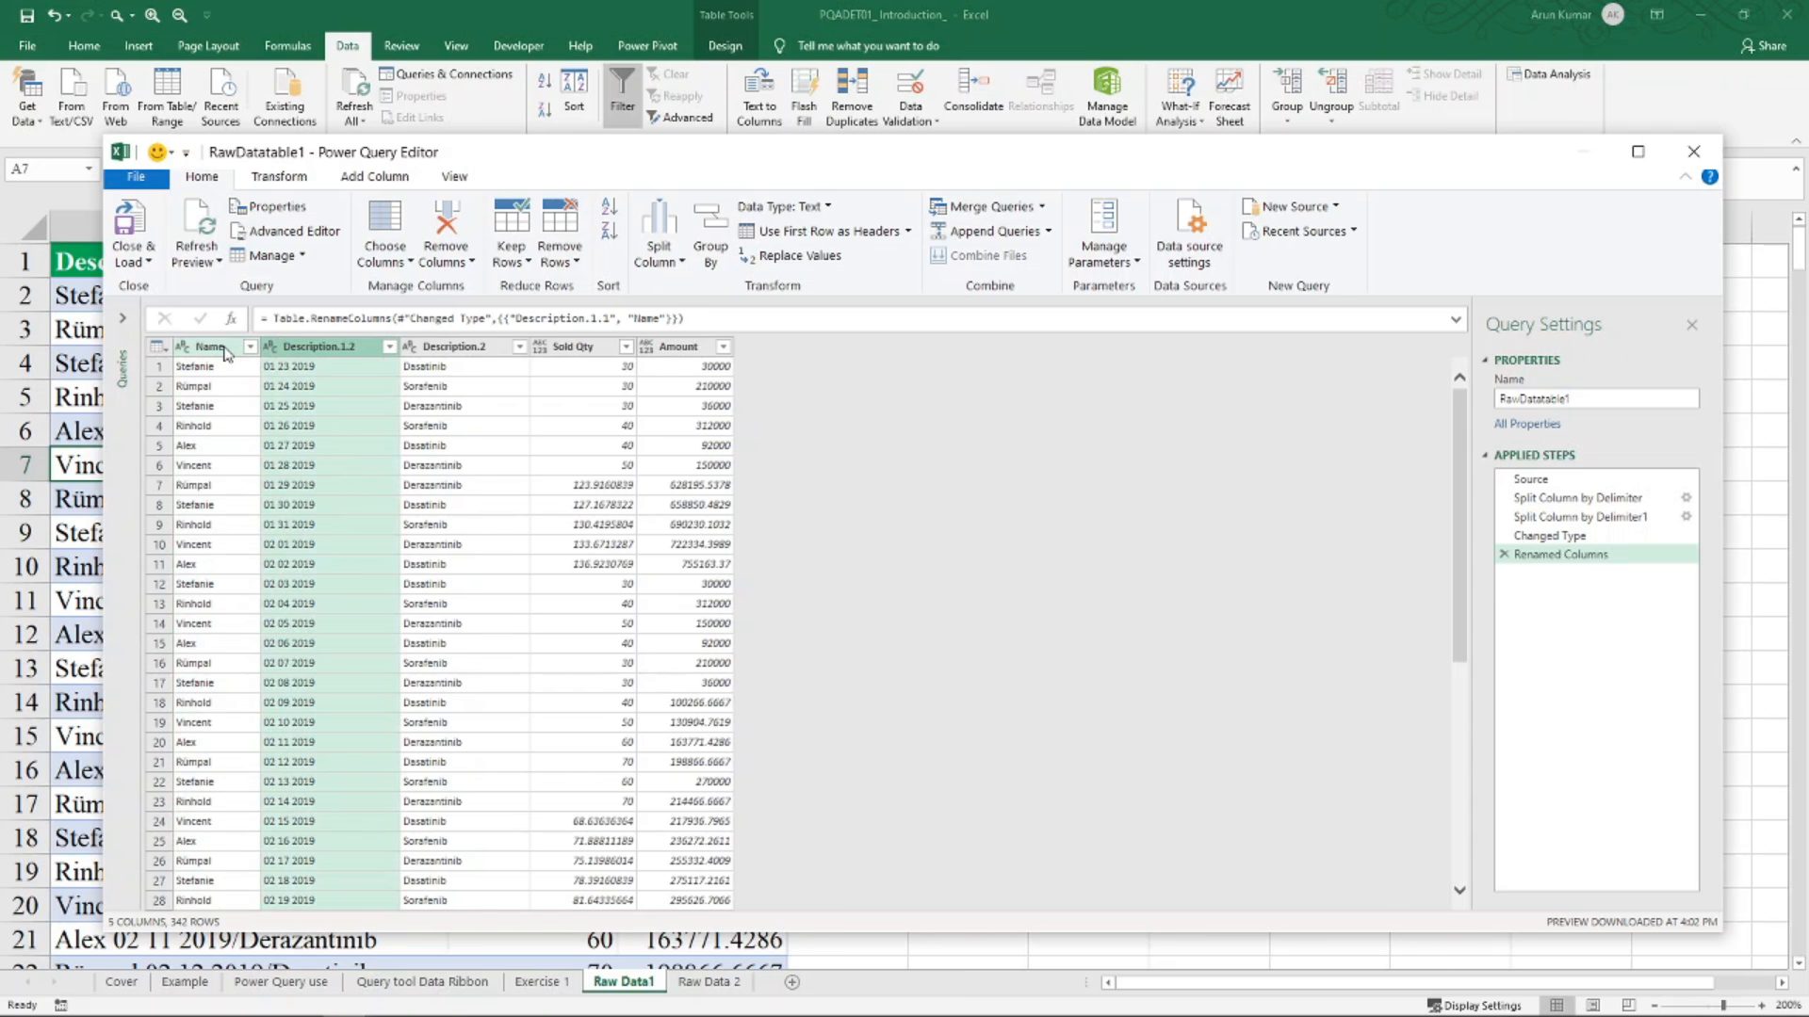
key("F2")
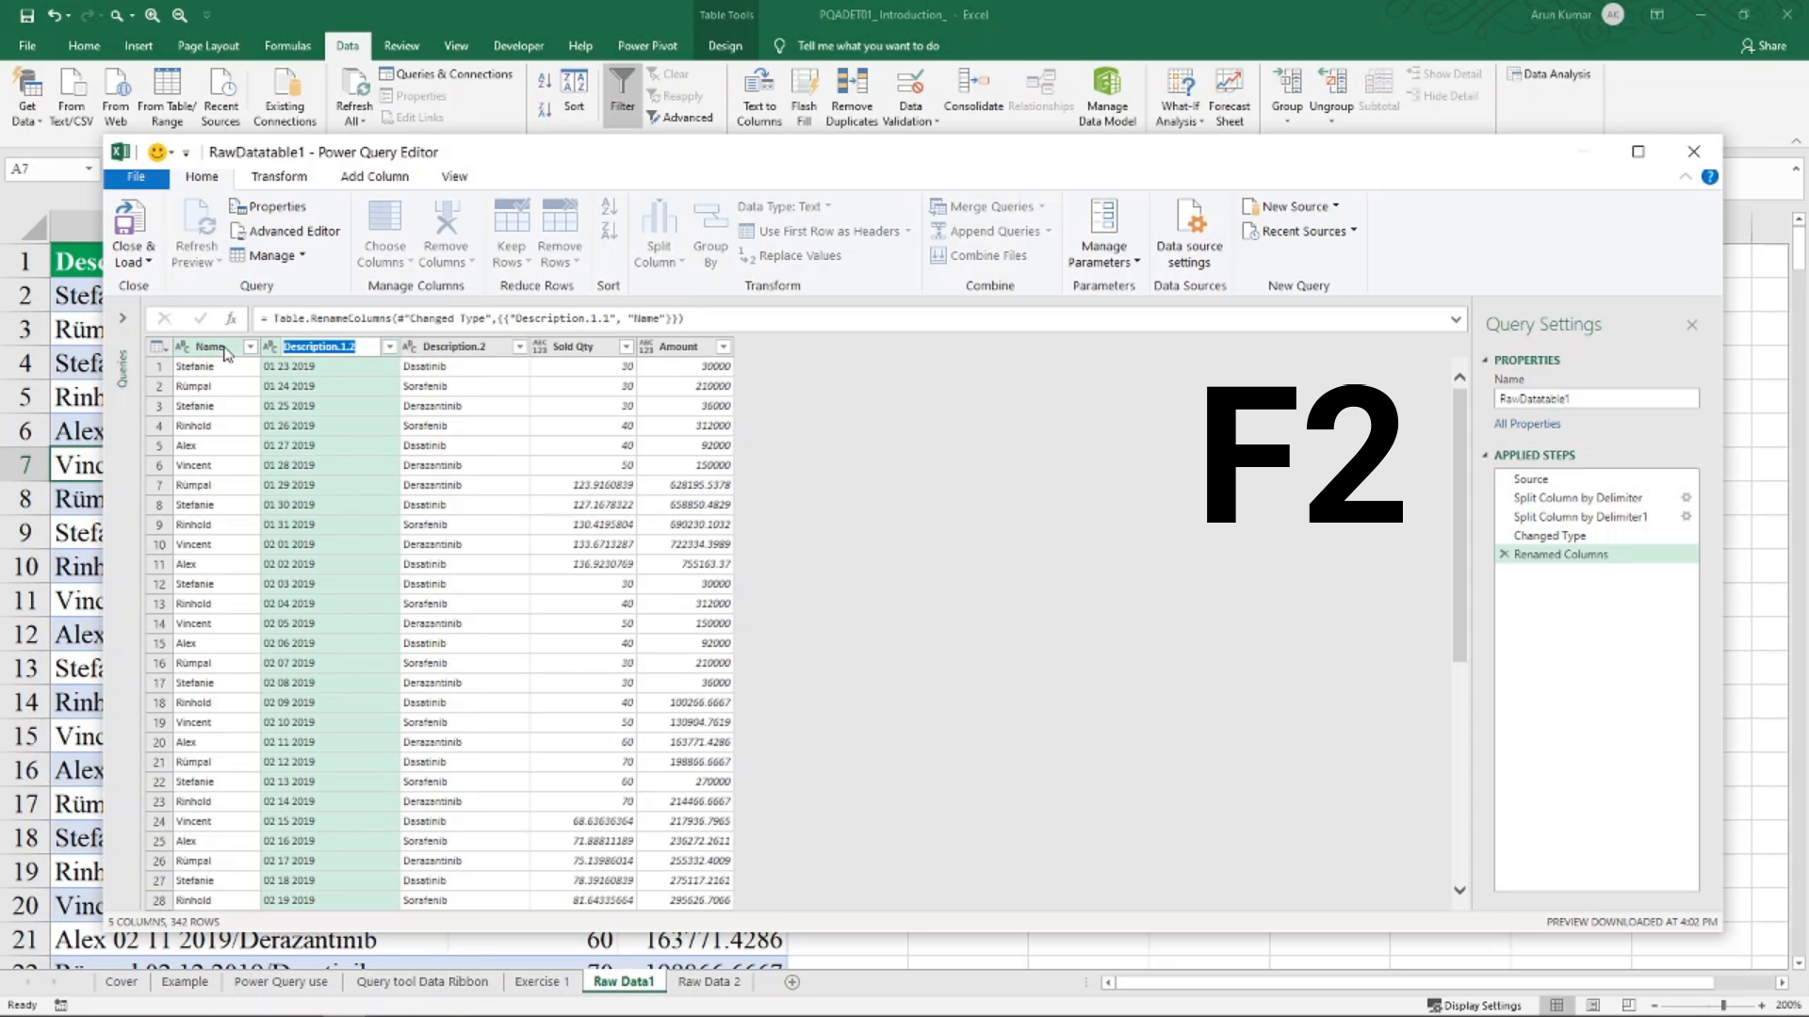
type("Datre")
key("BackSpace")
key("BackSpace")
type("e")
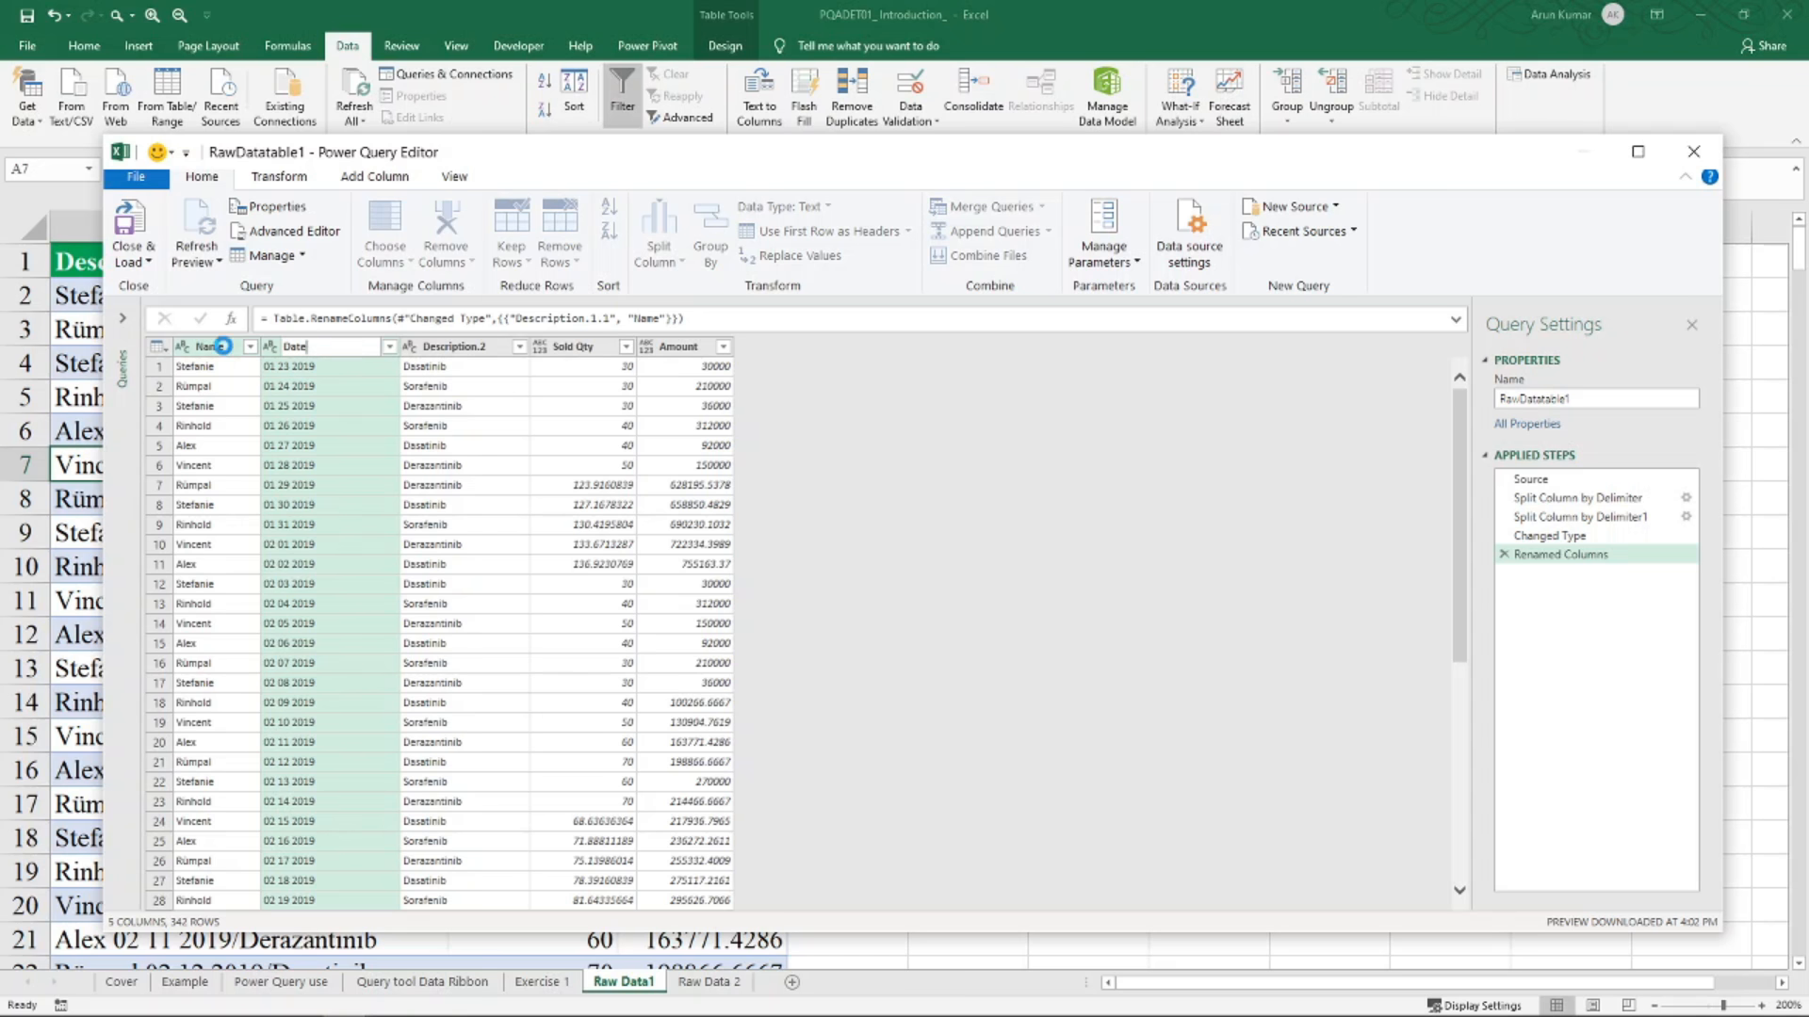
key("Return")
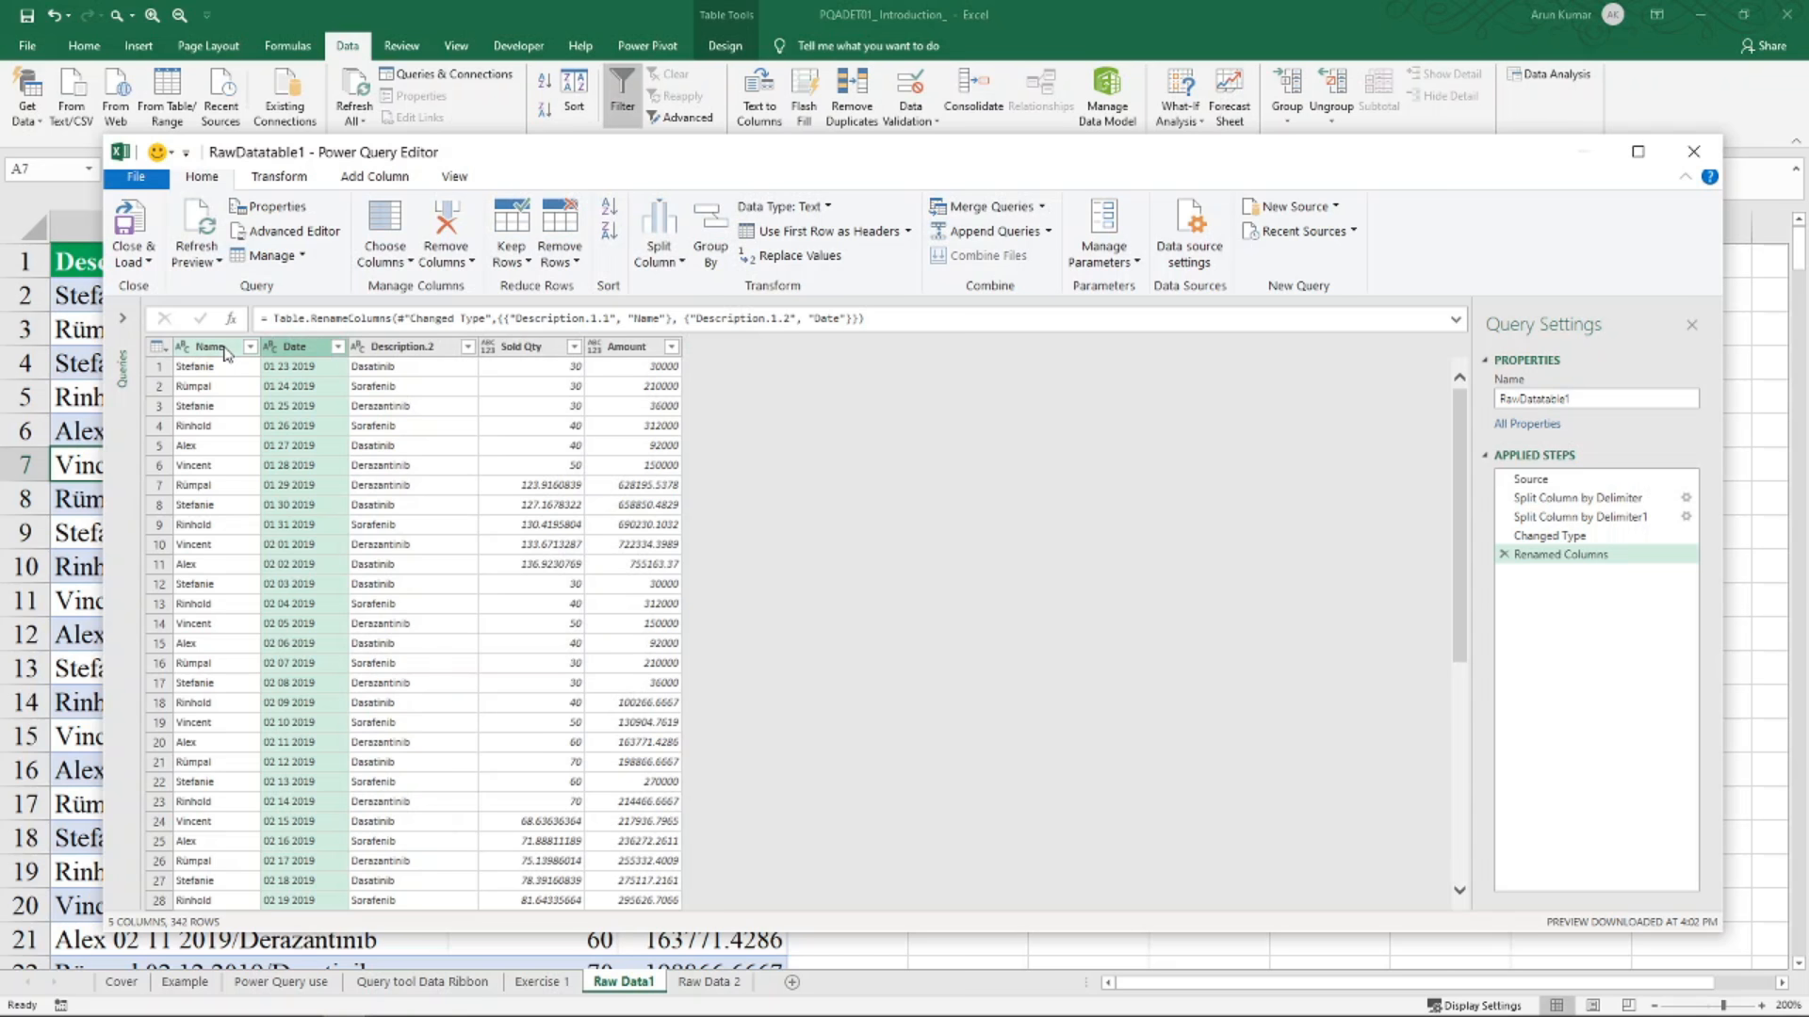
left_click(272, 348)
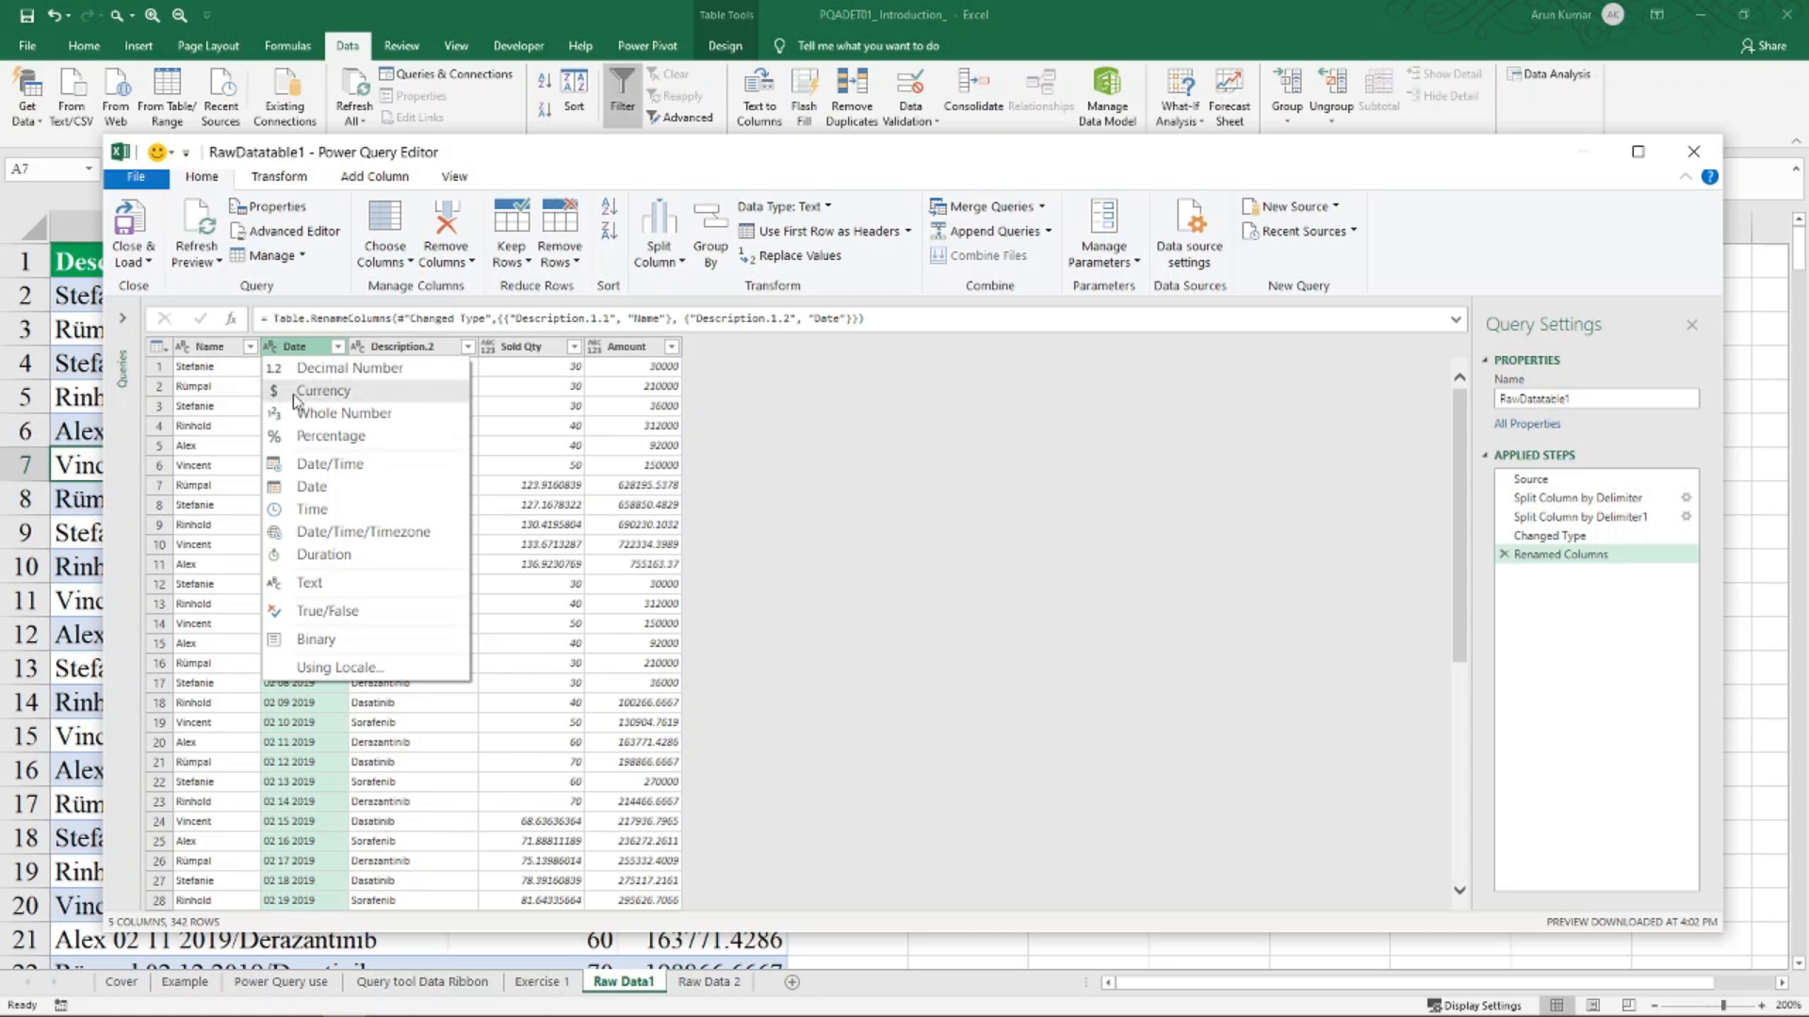
left_click(314, 488)
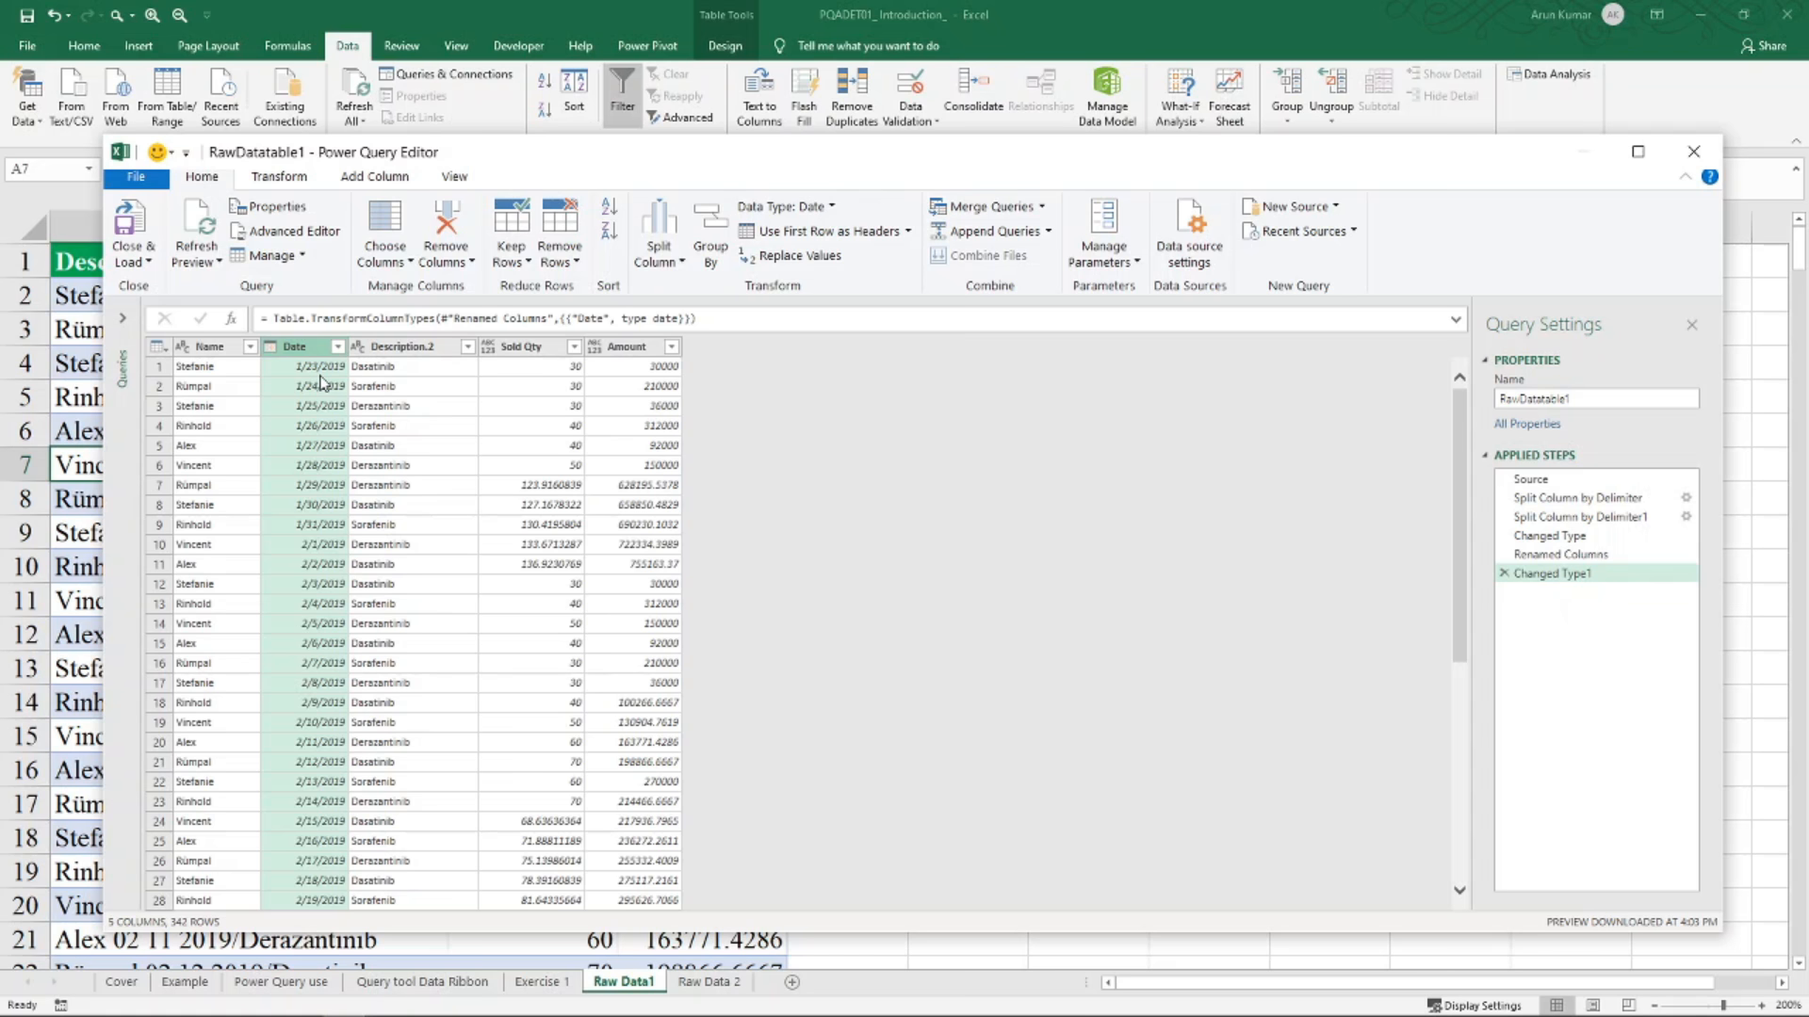
Rename the Description.2 column as Products and set its data type to Text
key("Right")
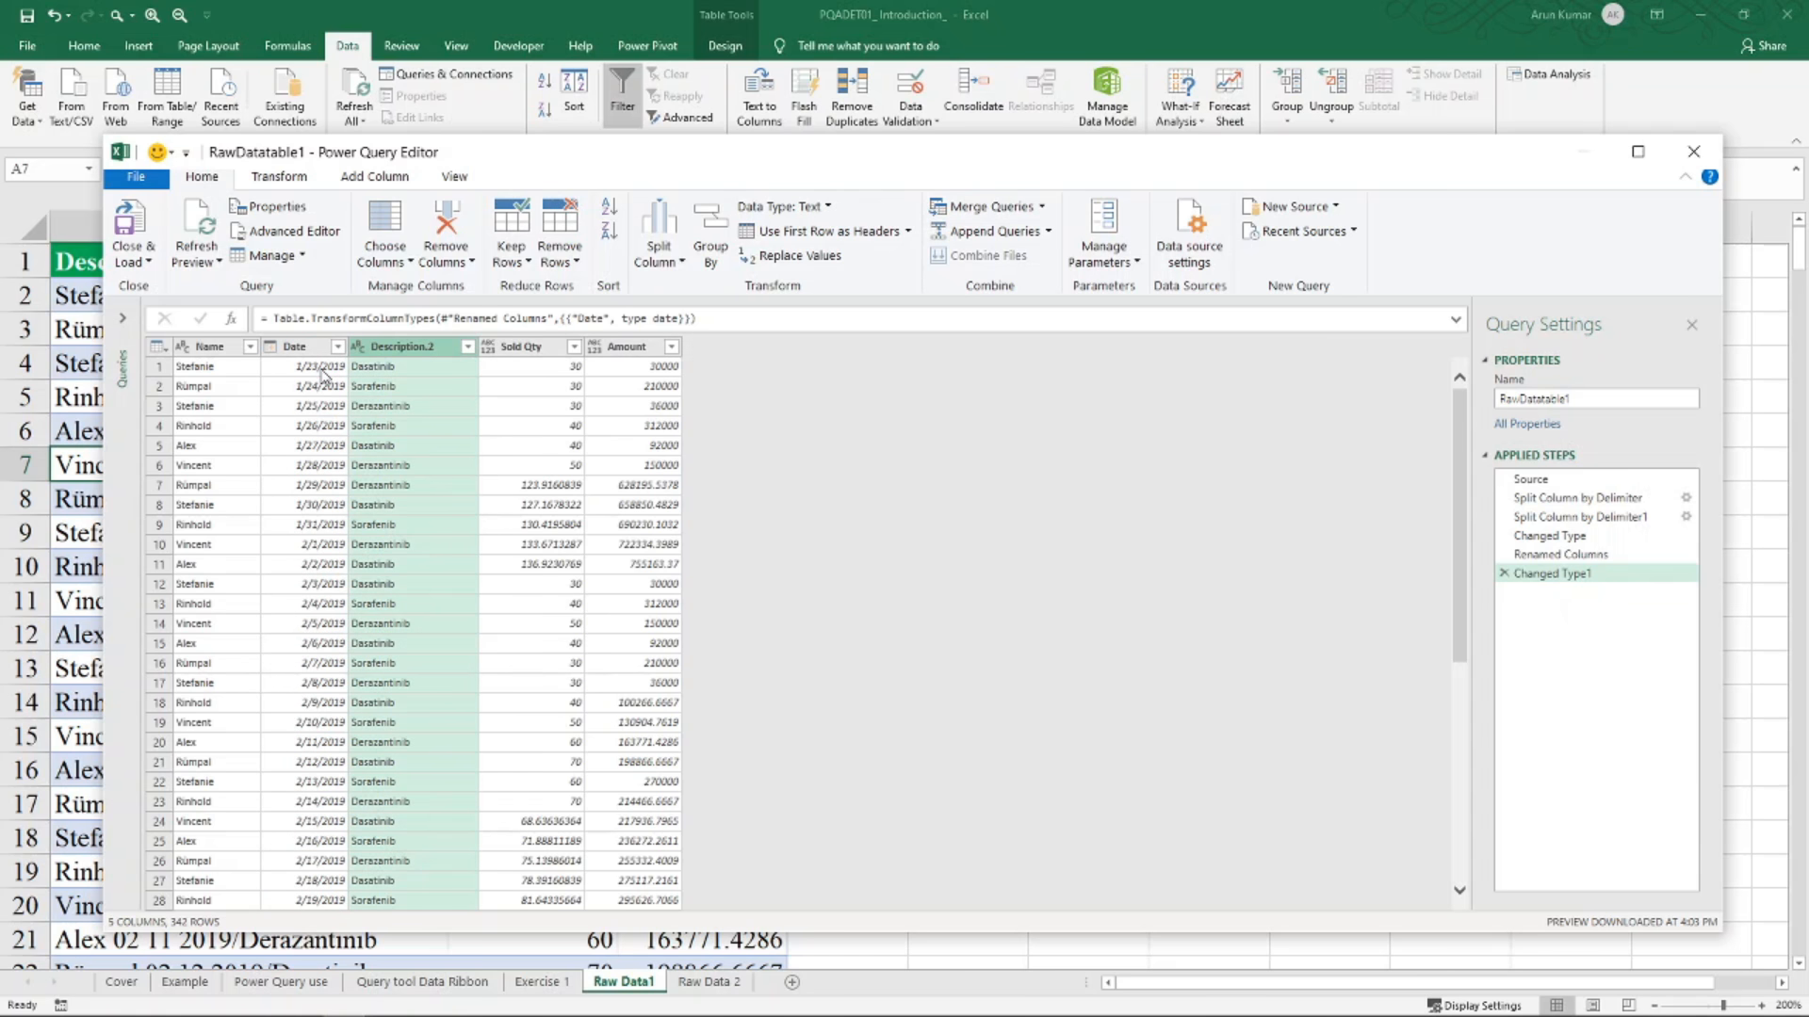
key("F2")
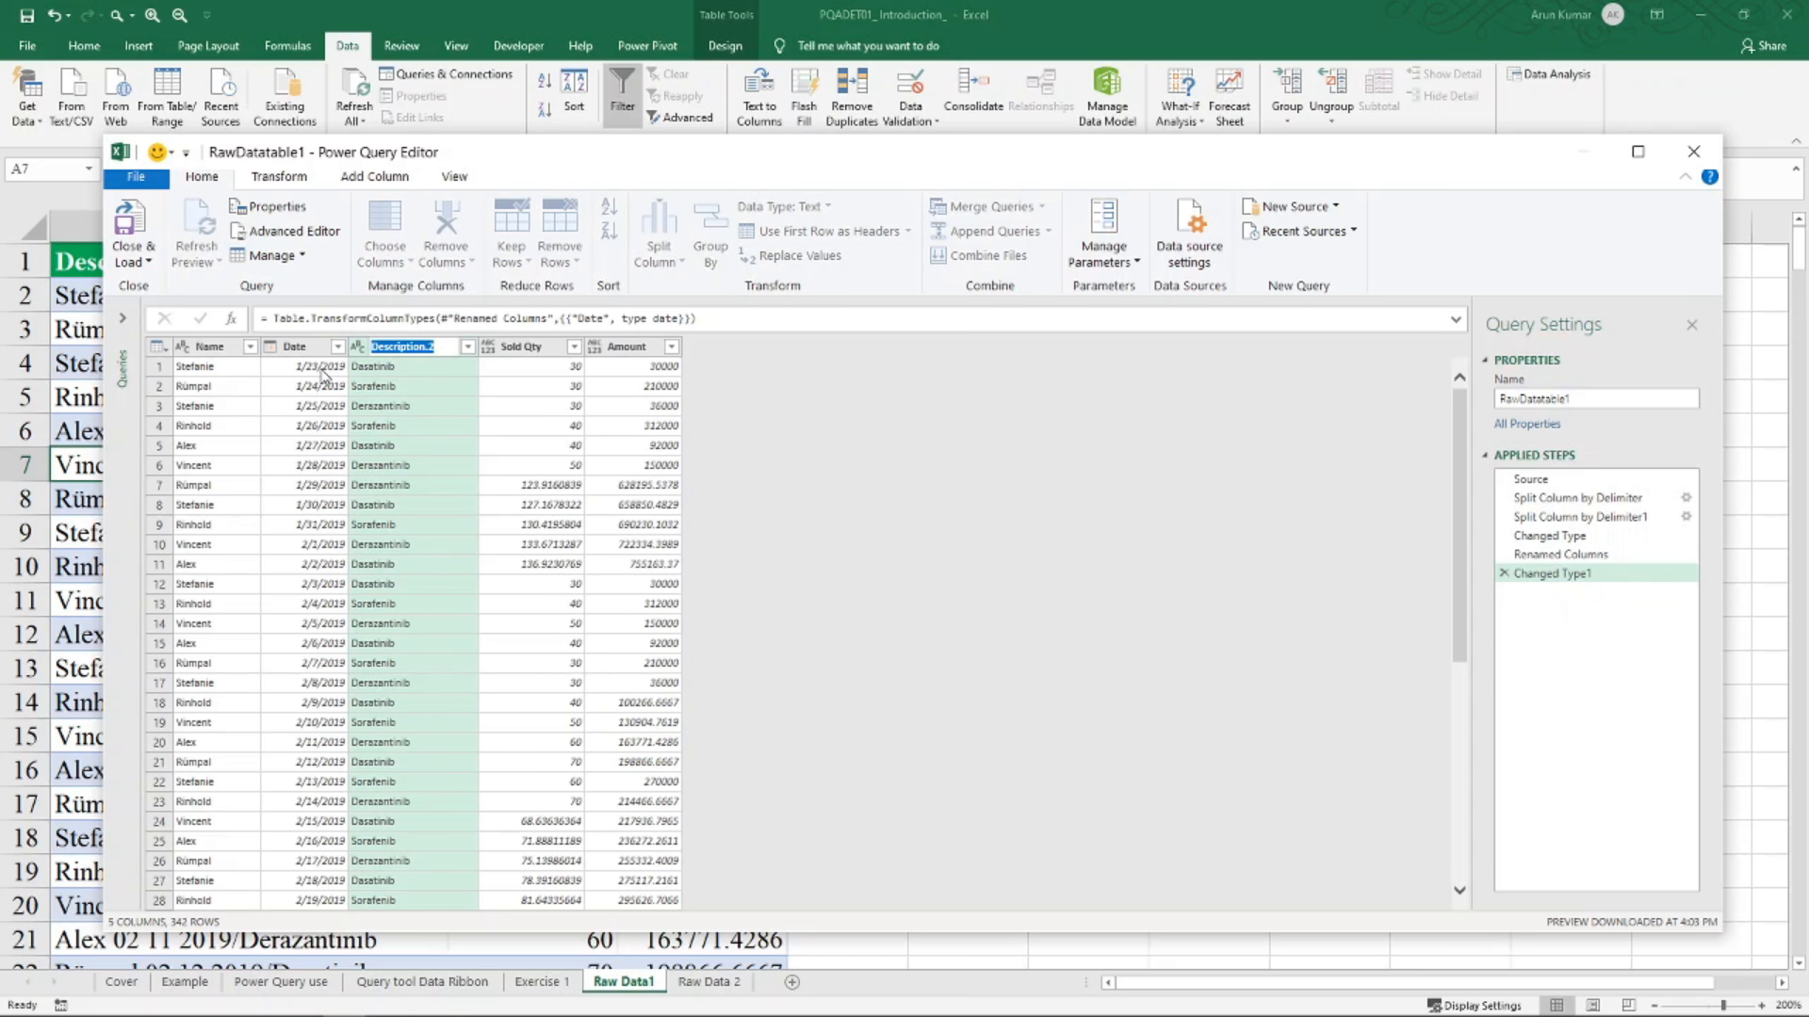
type("Products")
key("Return")
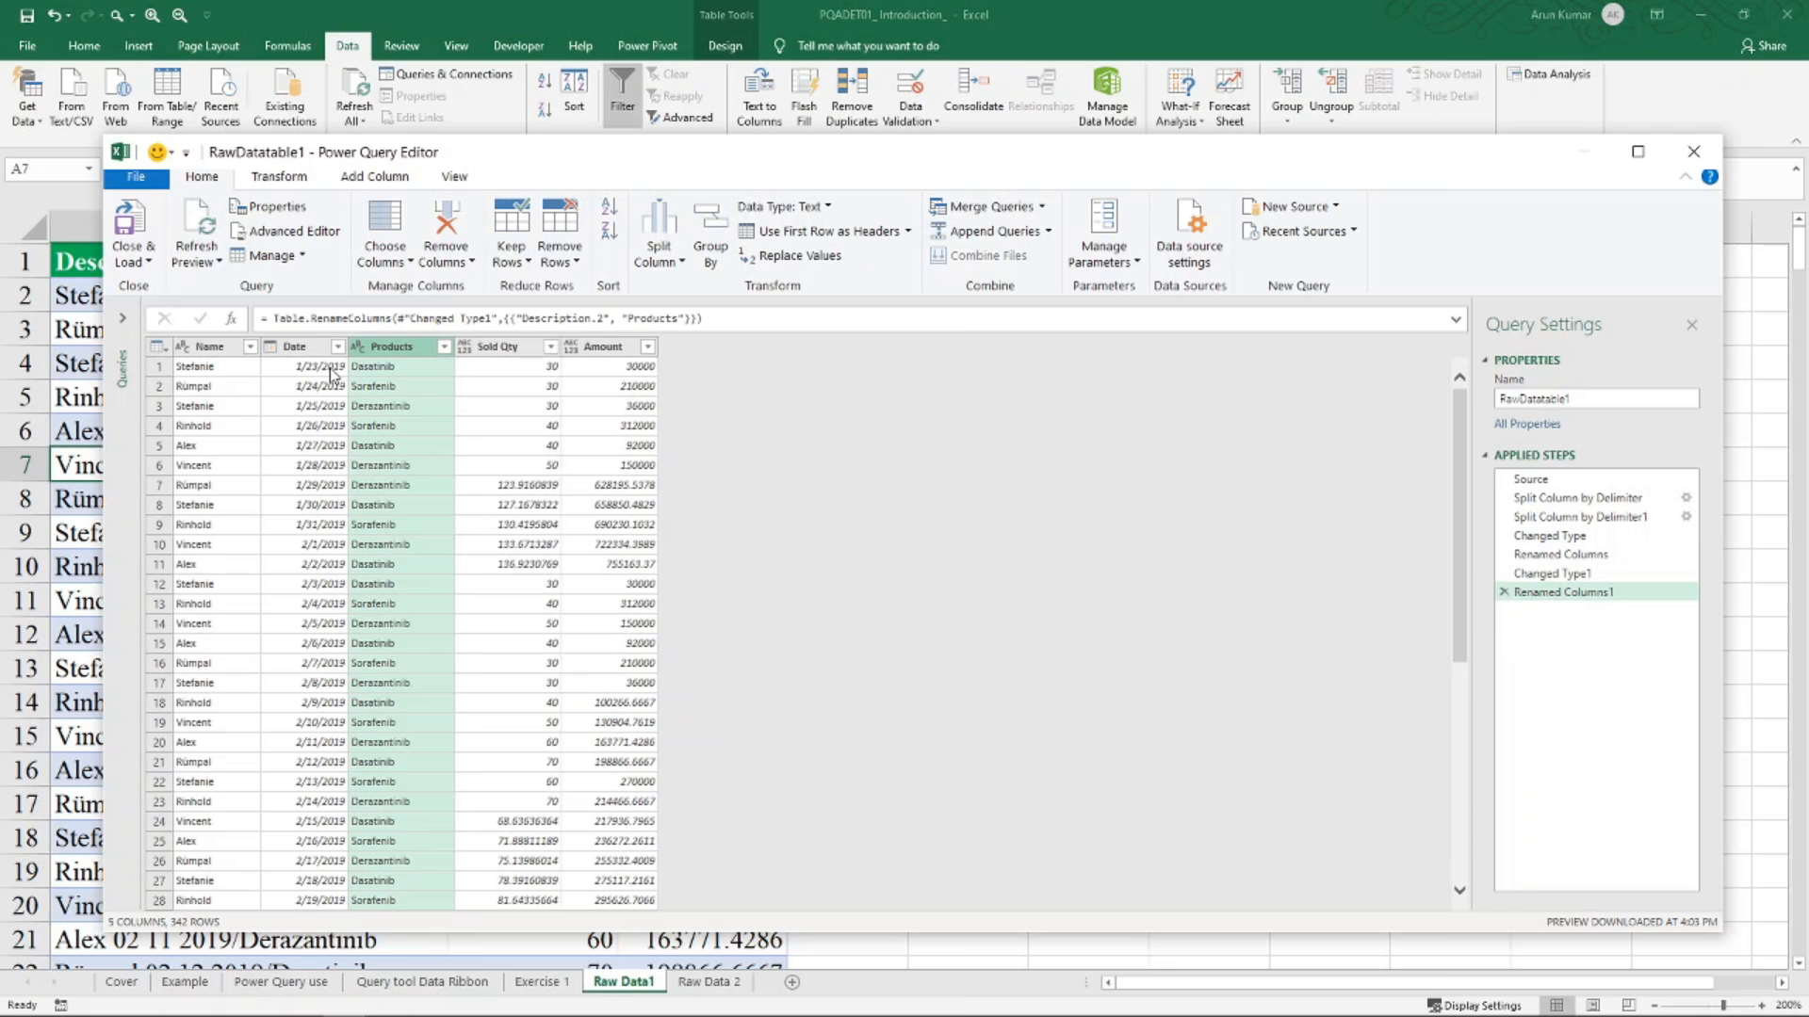
left_click(359, 348)
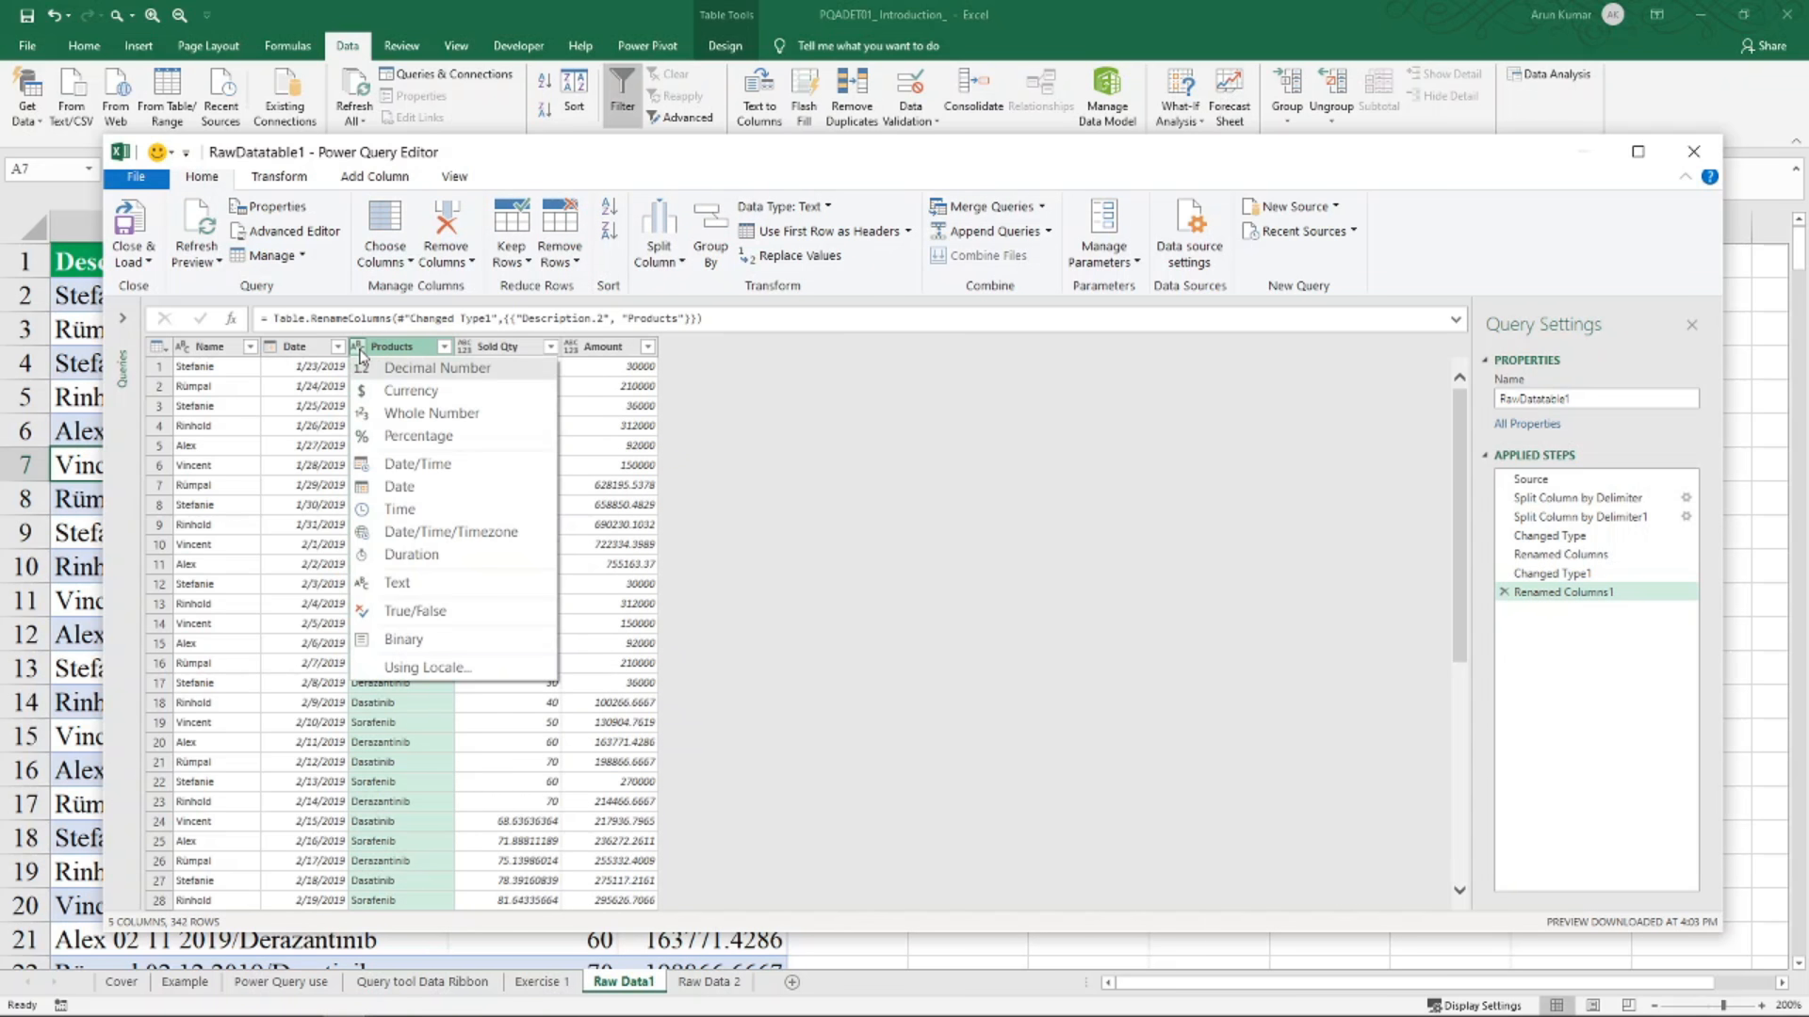
left_click(408, 586)
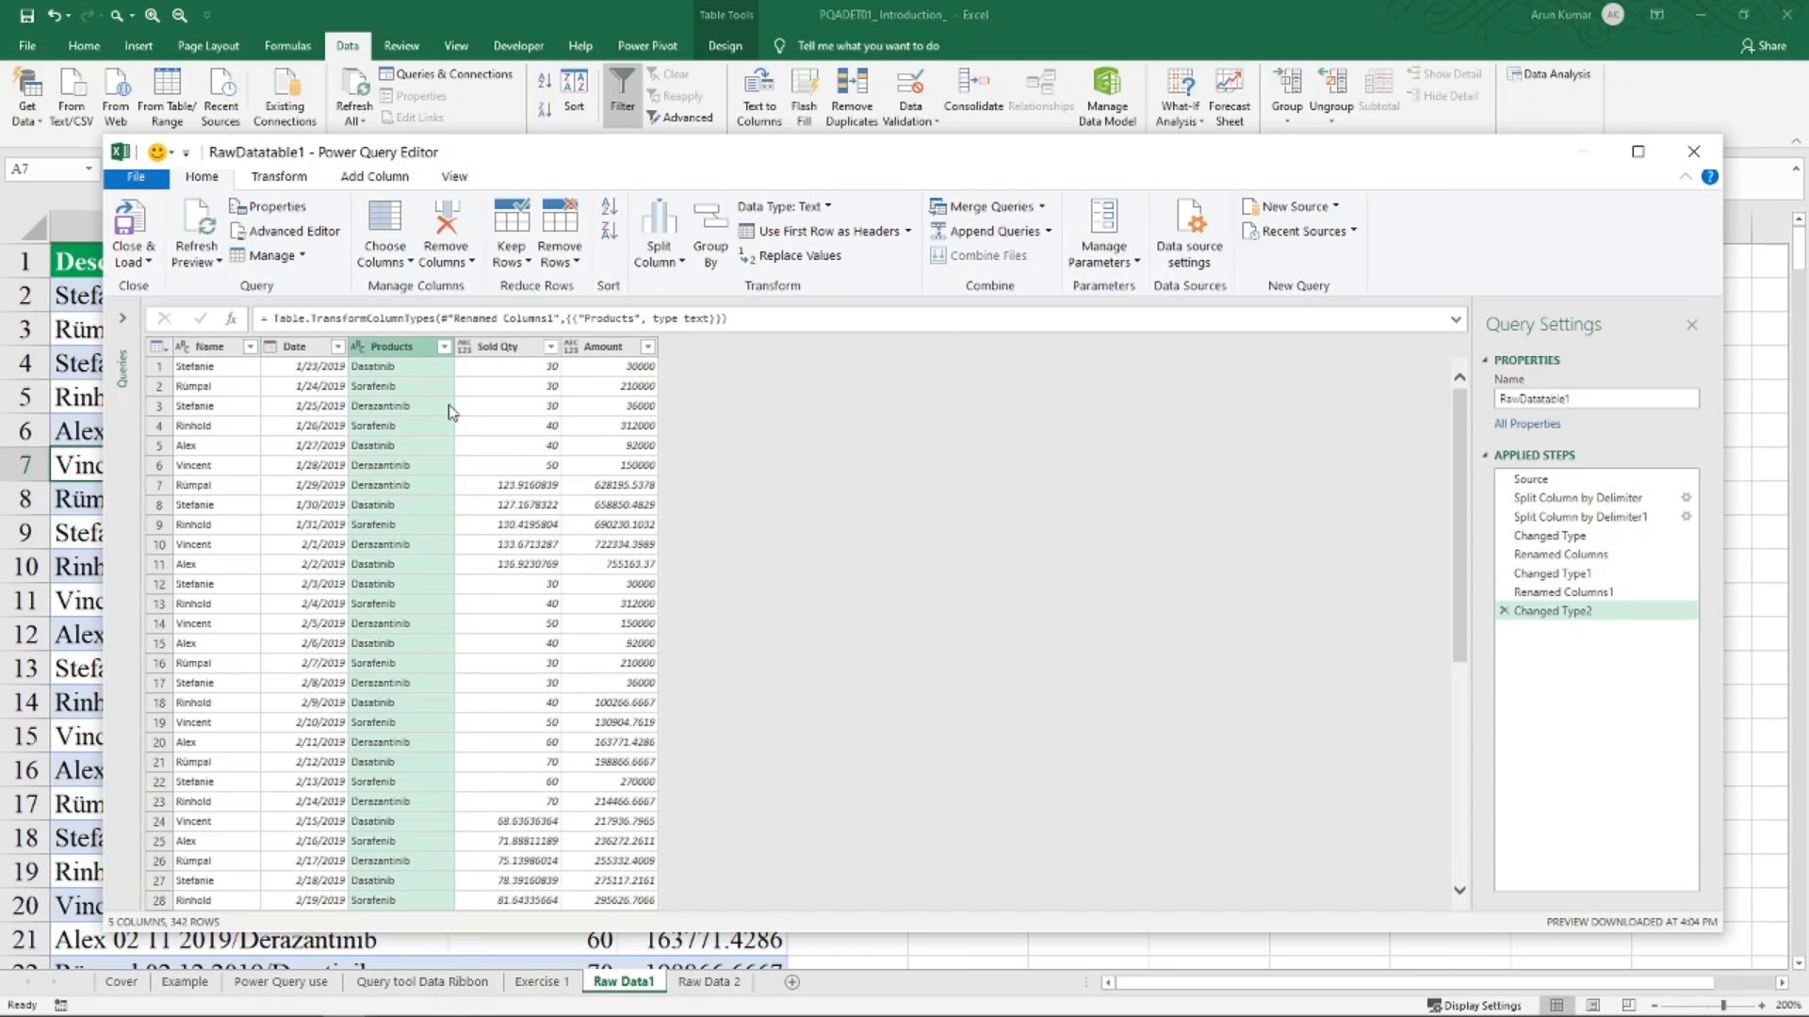
Set the Sold Qty column's data type to Whole Number, keeping its existing name
key("Right")
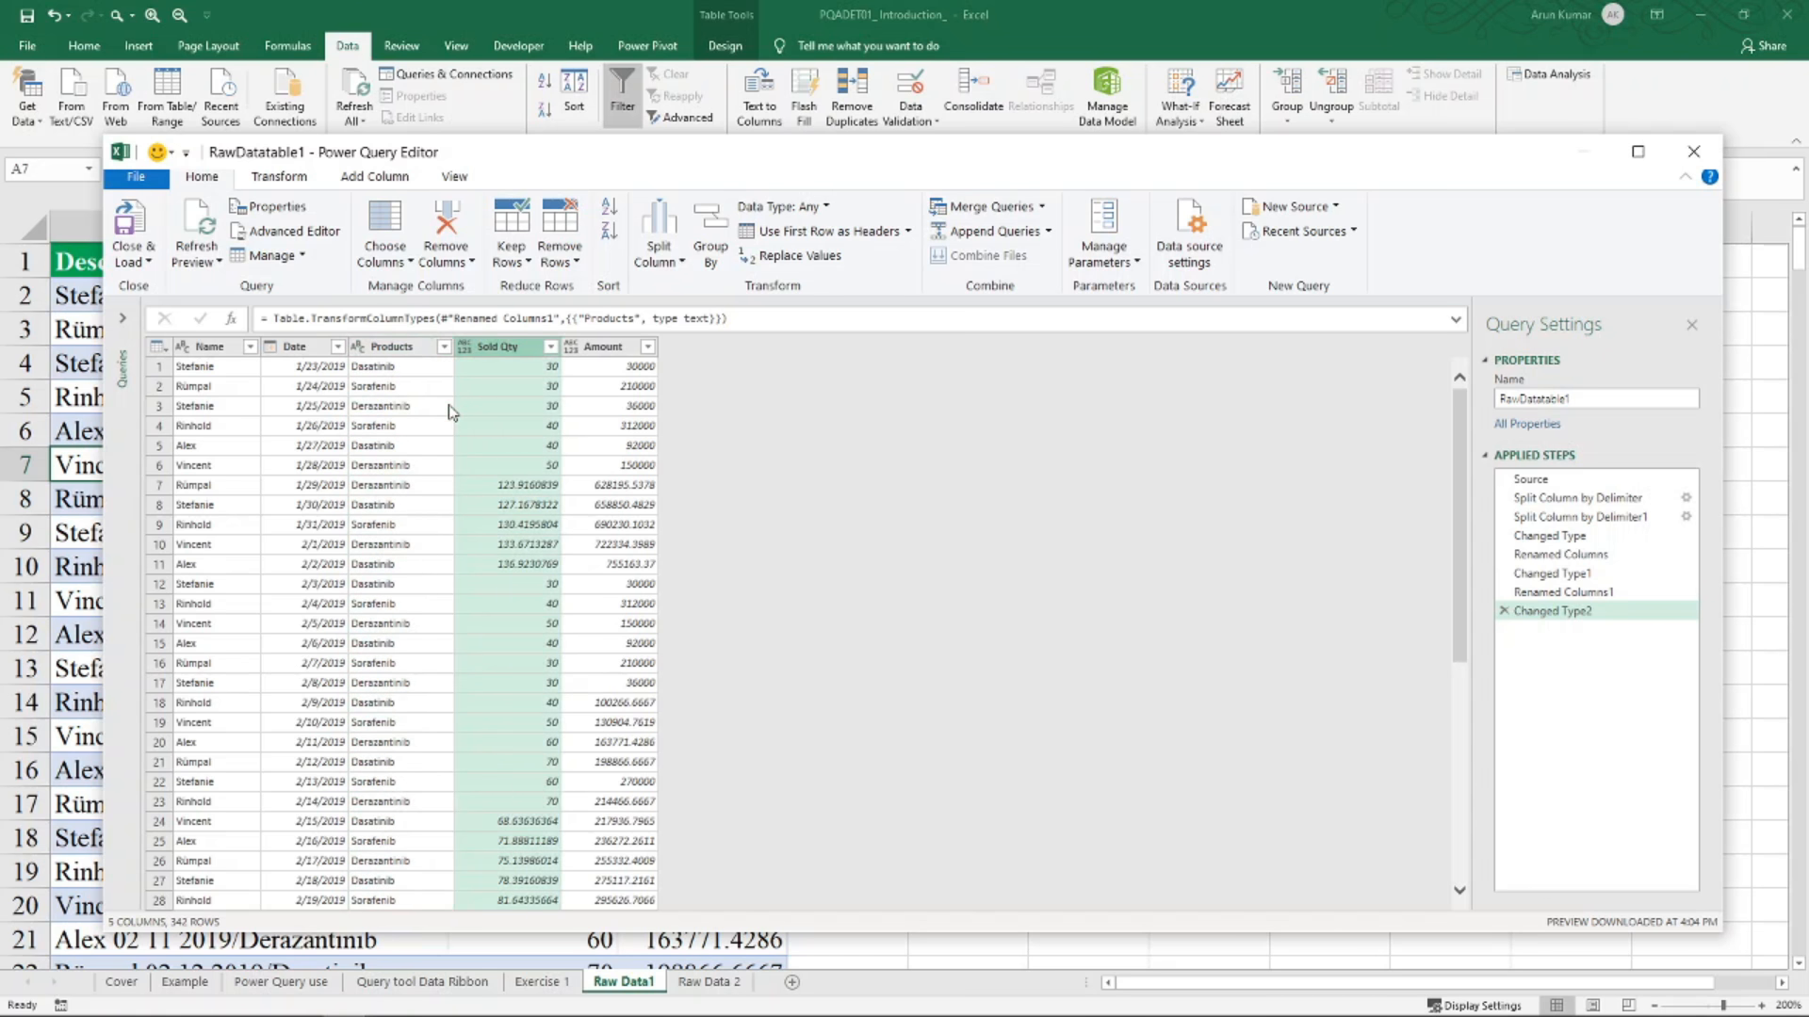
key("F2")
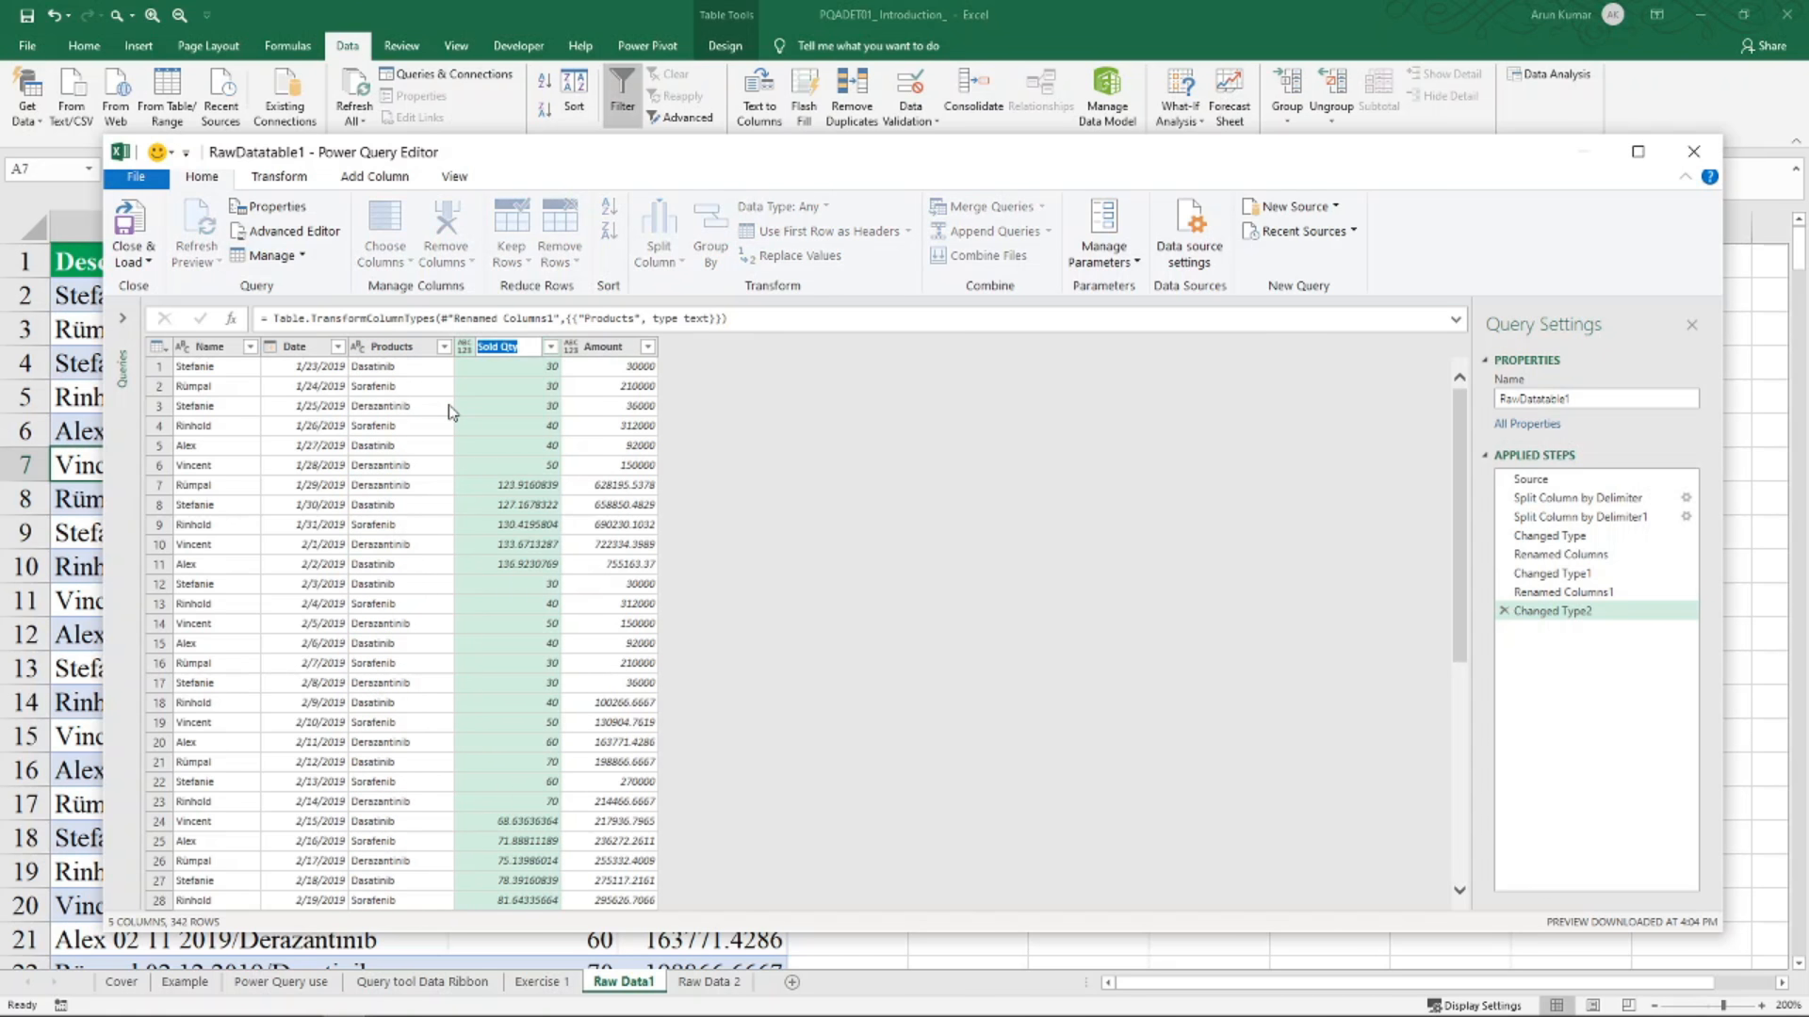
key("Escape")
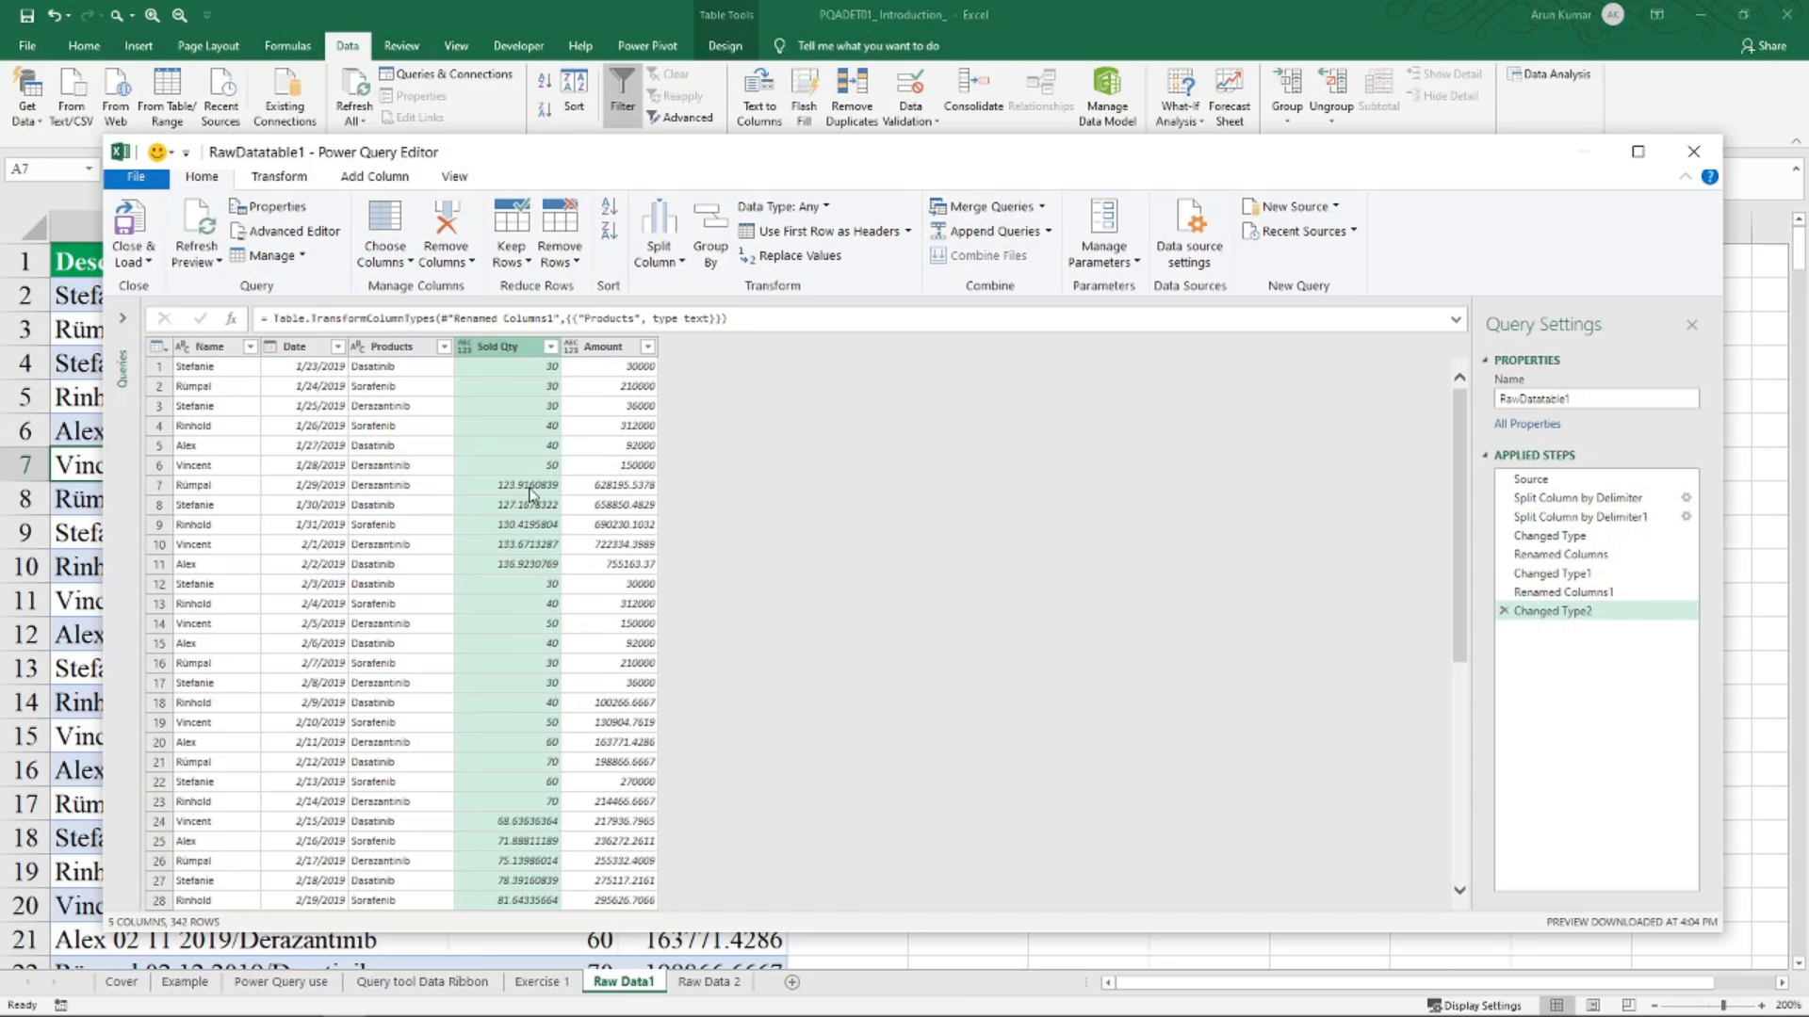
left_click(464, 347)
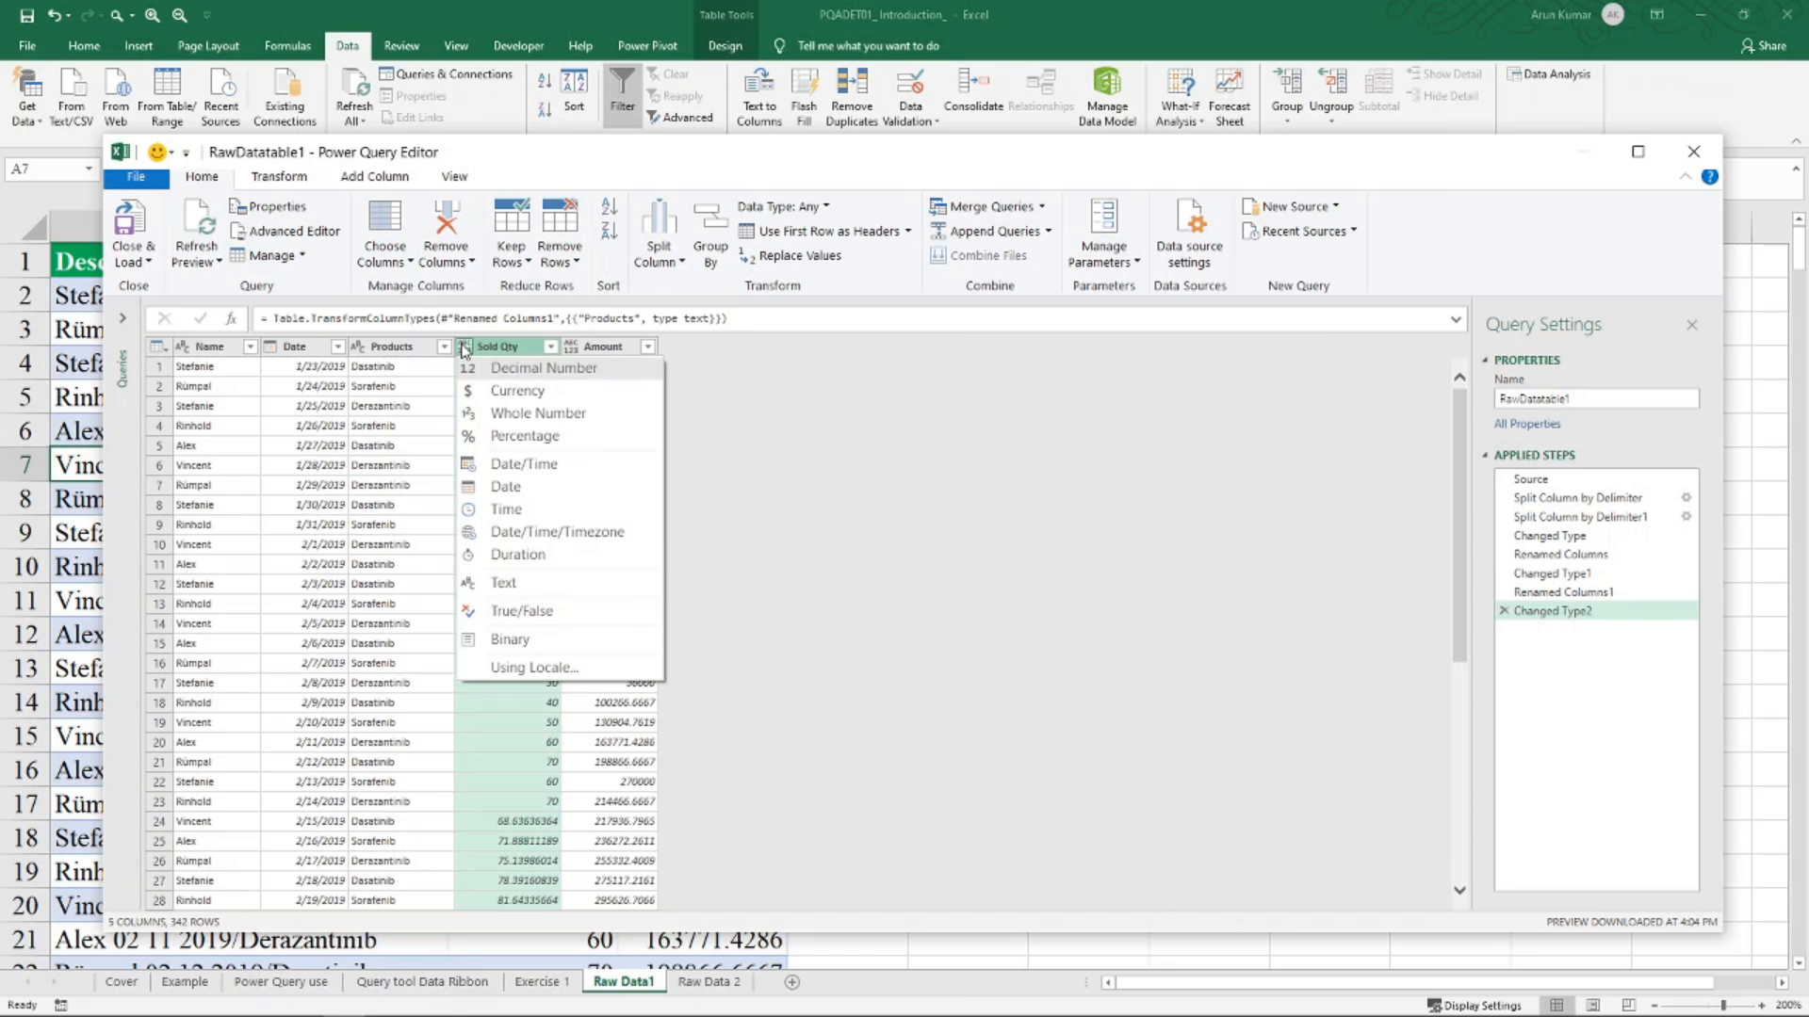
left_click(517, 423)
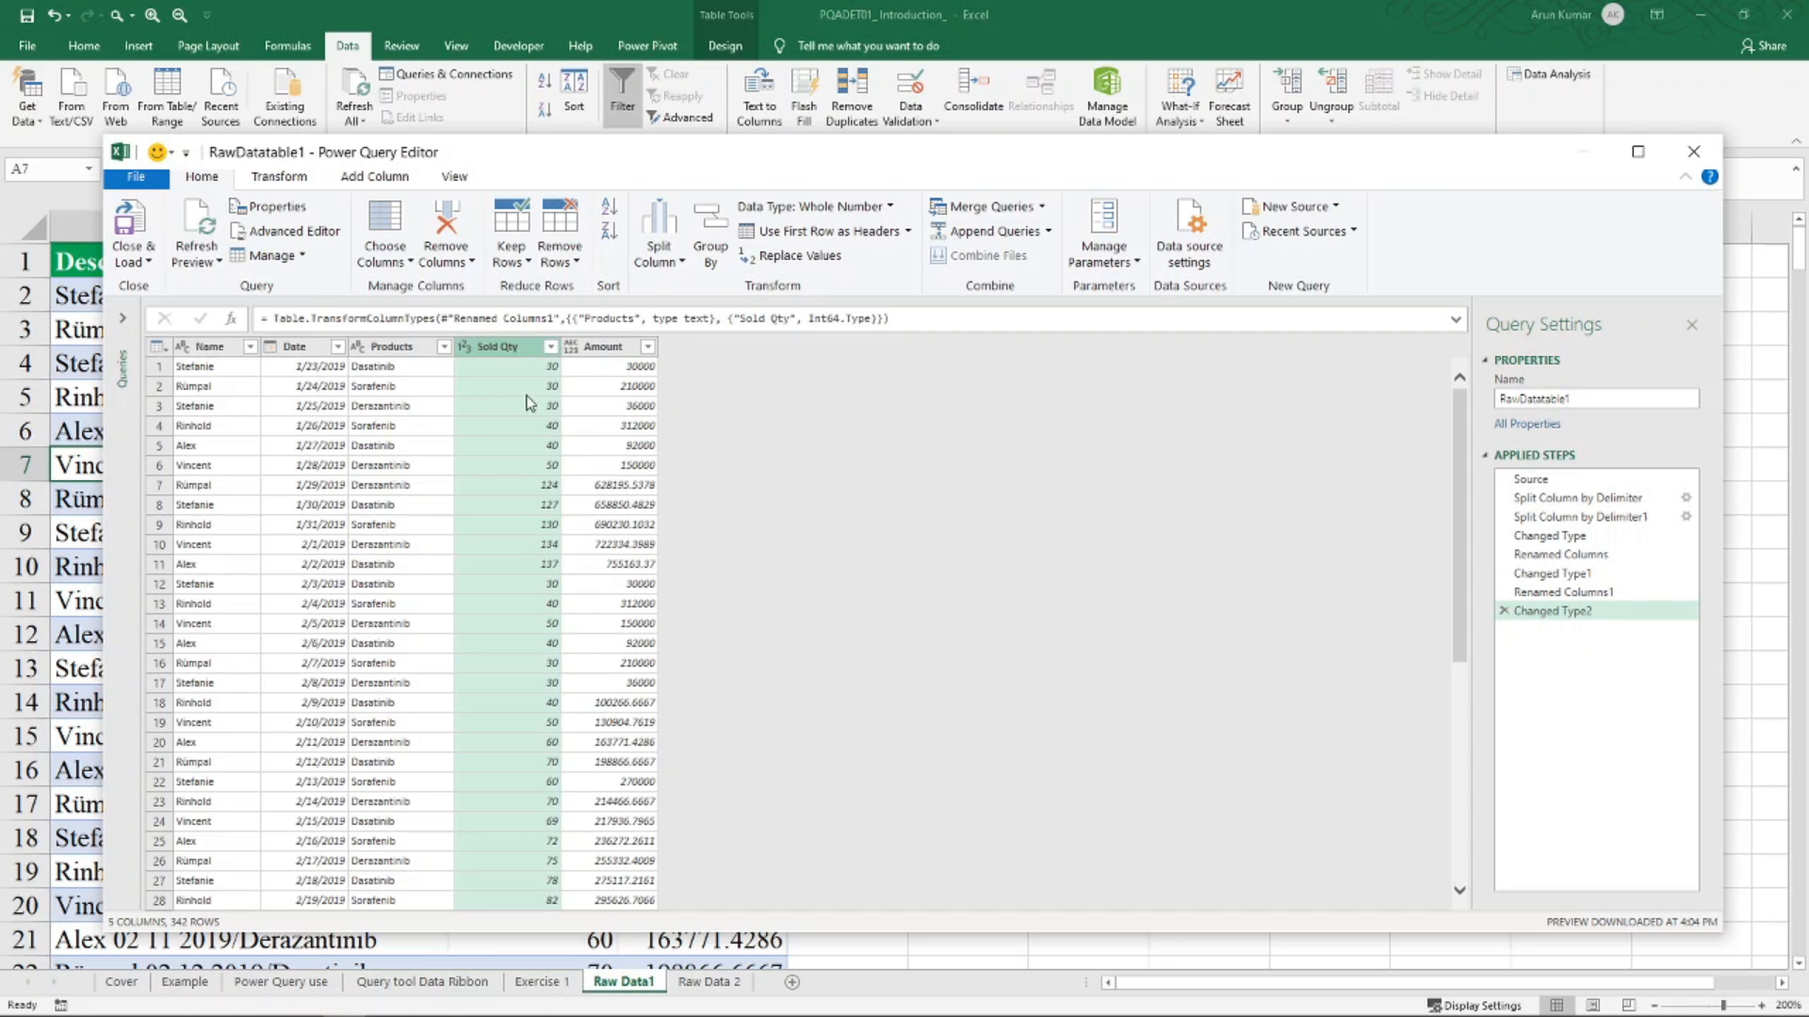
Set the Amount column's data type to Currency and round its values to 2 decimal places
left_click(570, 348)
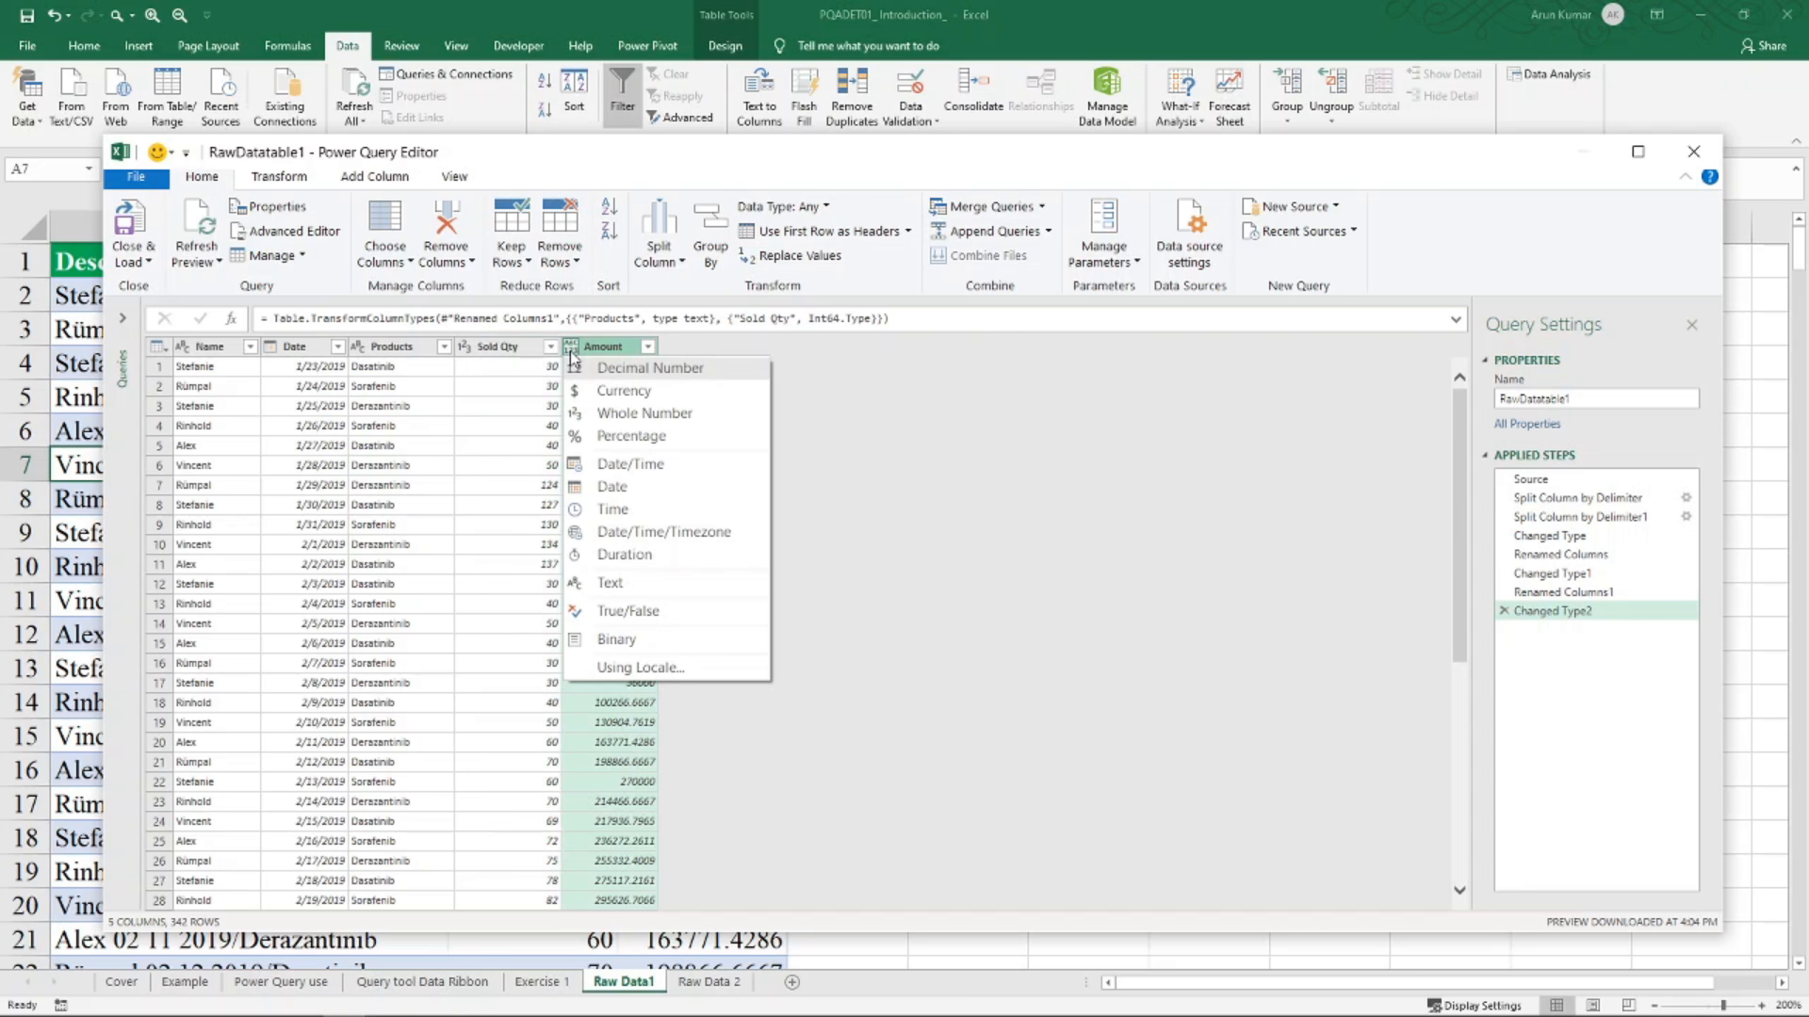
left_click(617, 392)
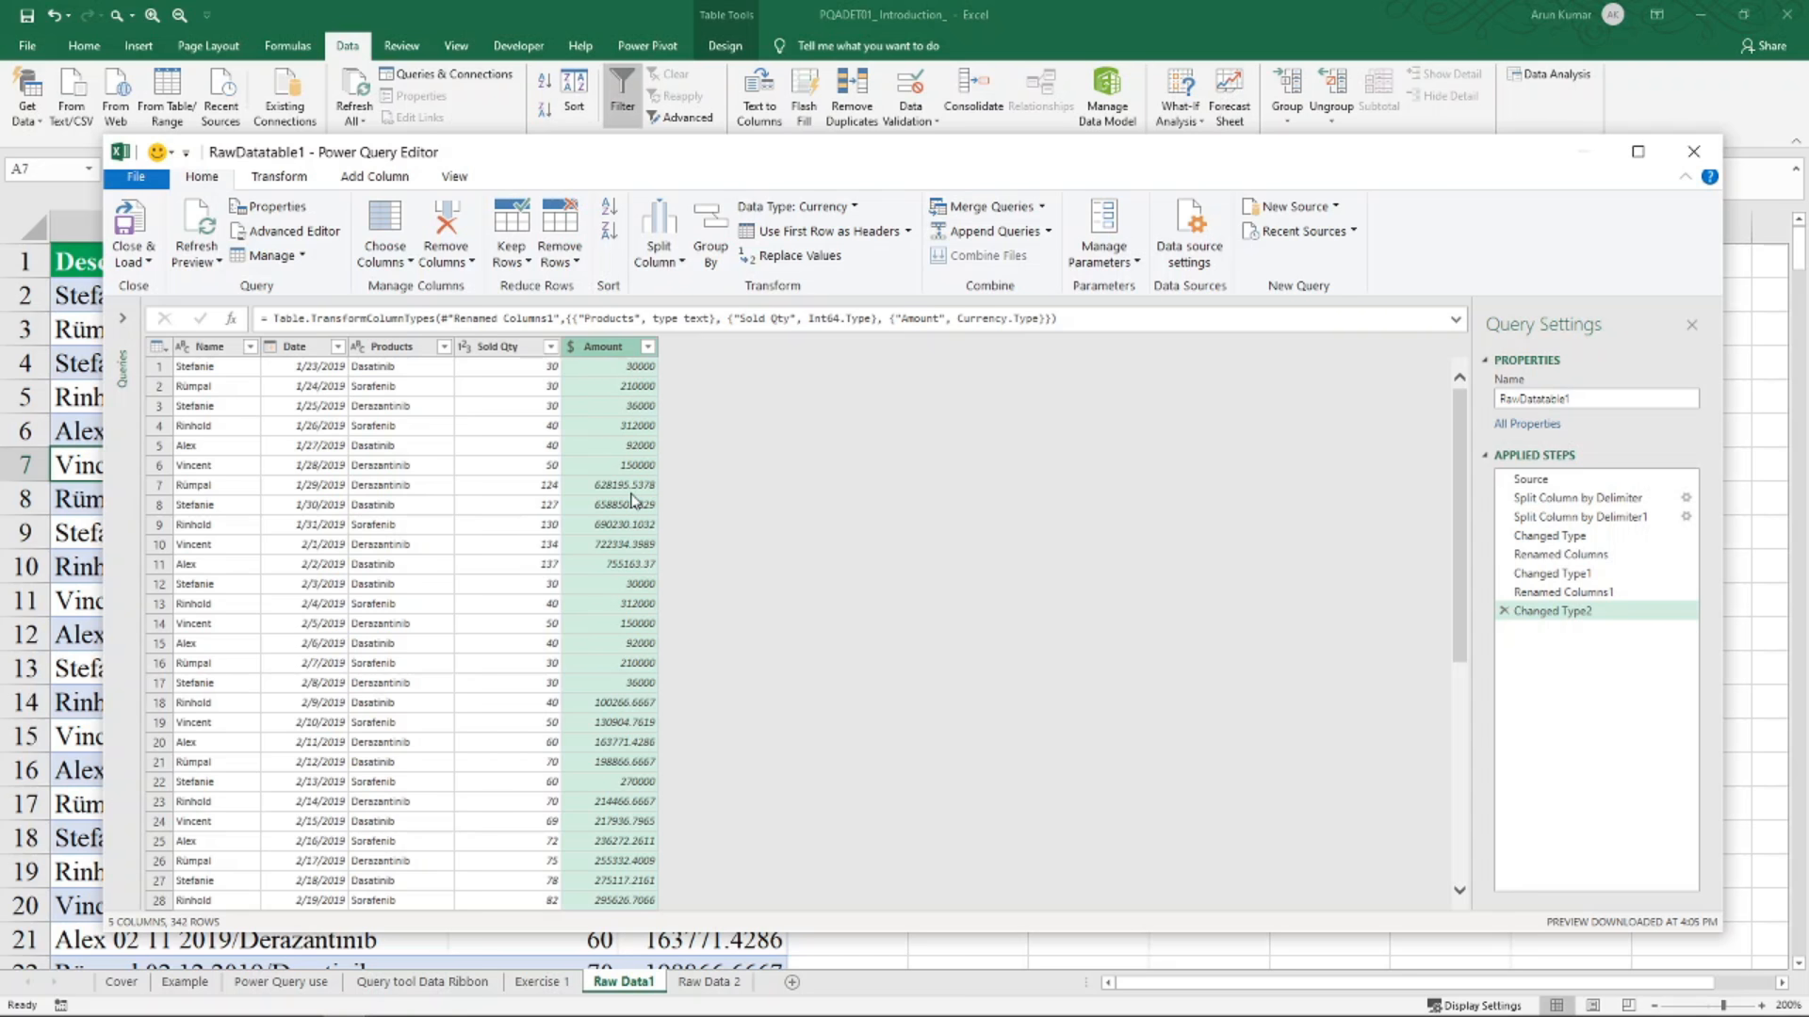
right_click(629, 353)
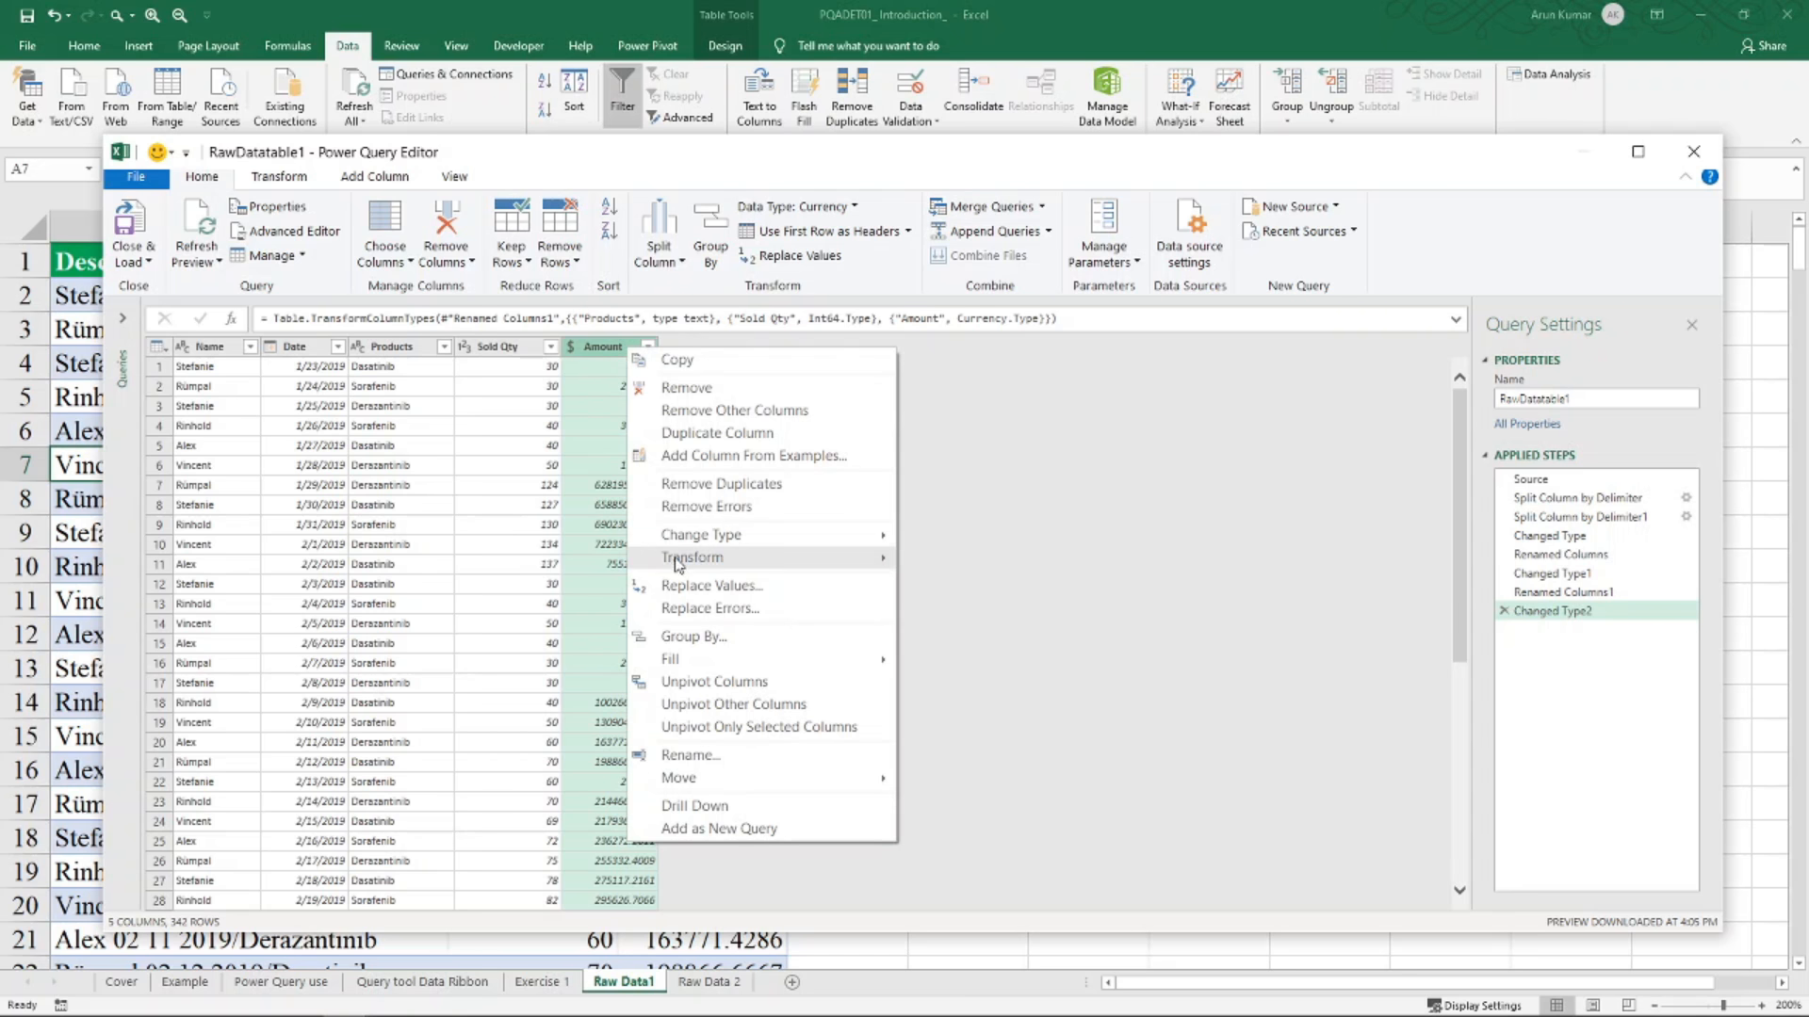
mouse_move(679, 564)
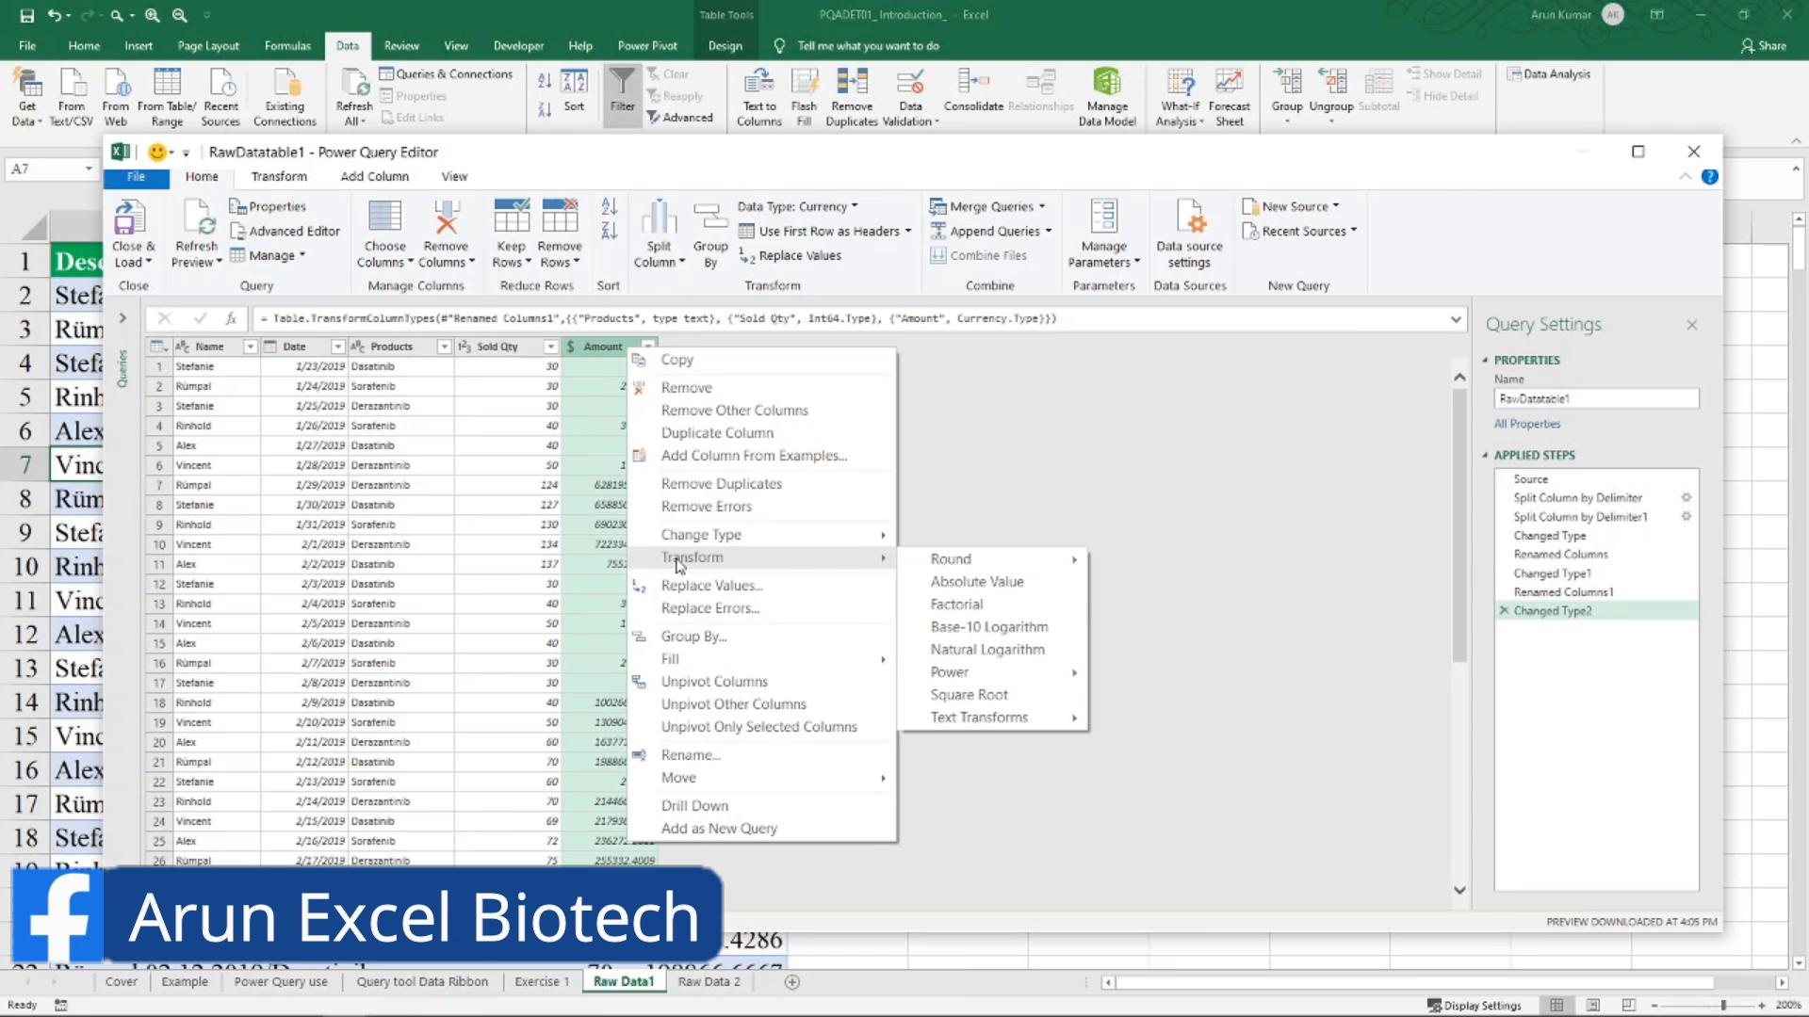
mouse_move(942, 562)
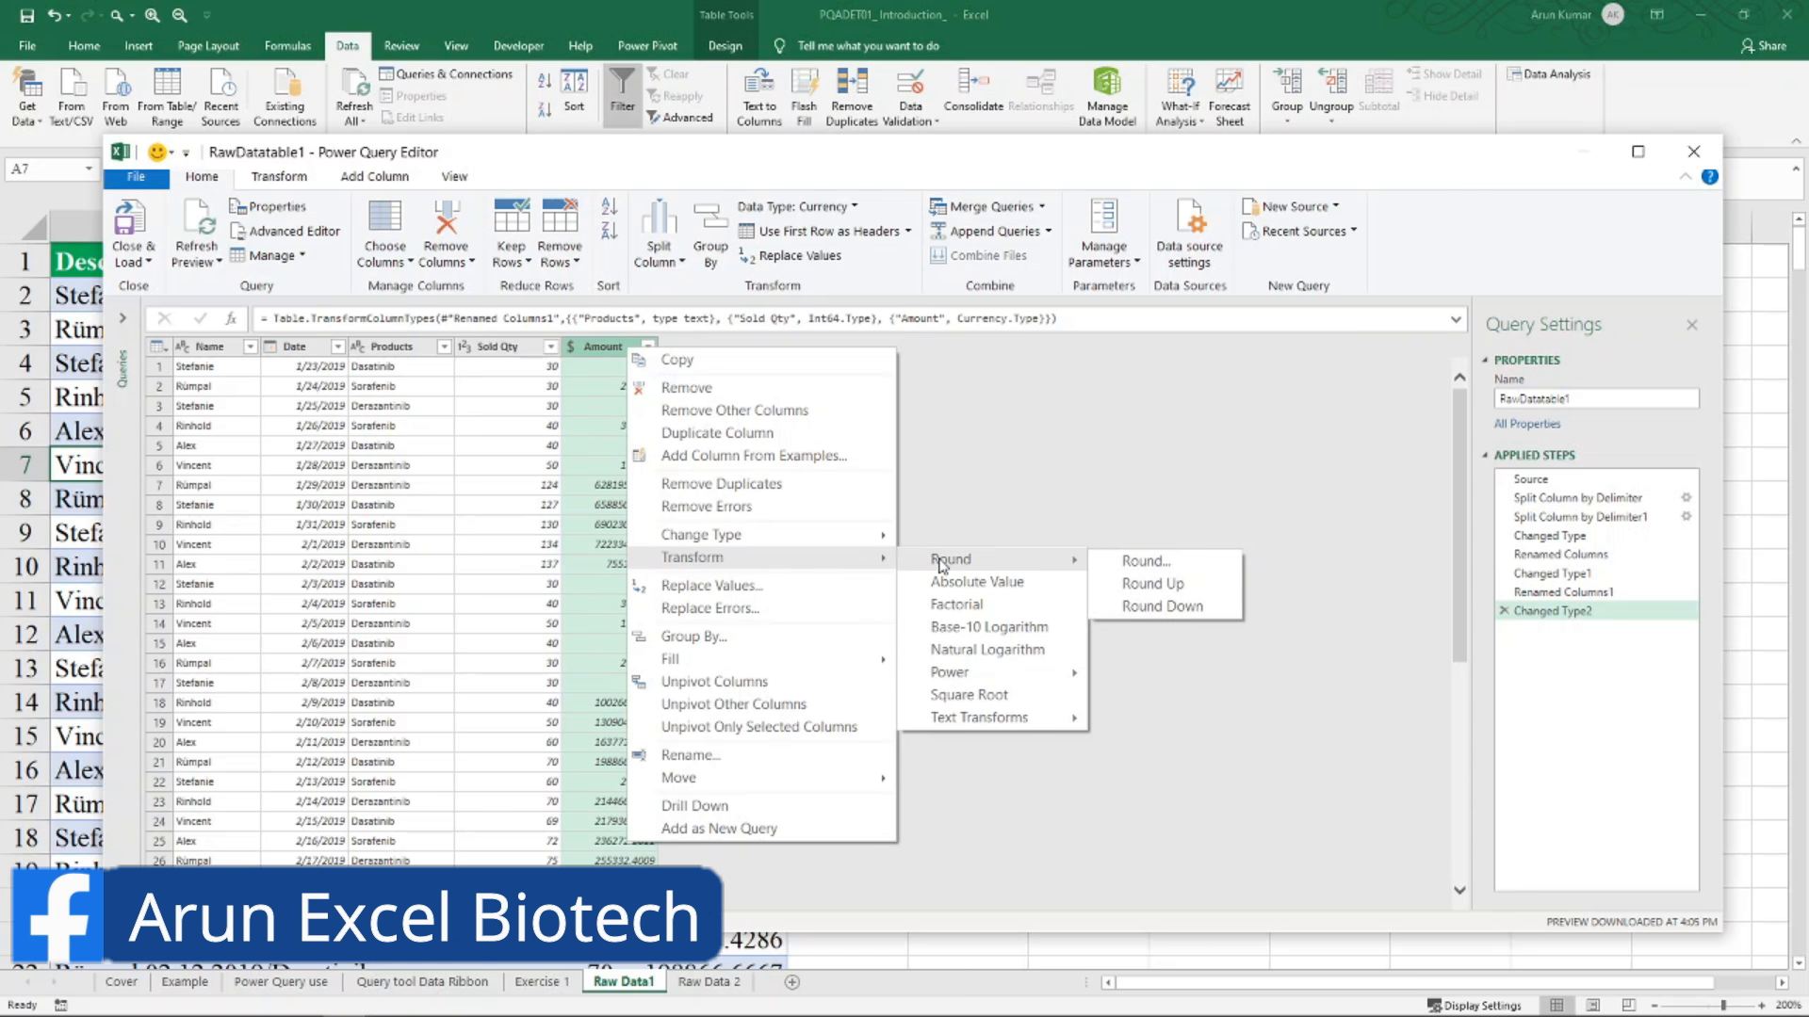
left_click(1147, 565)
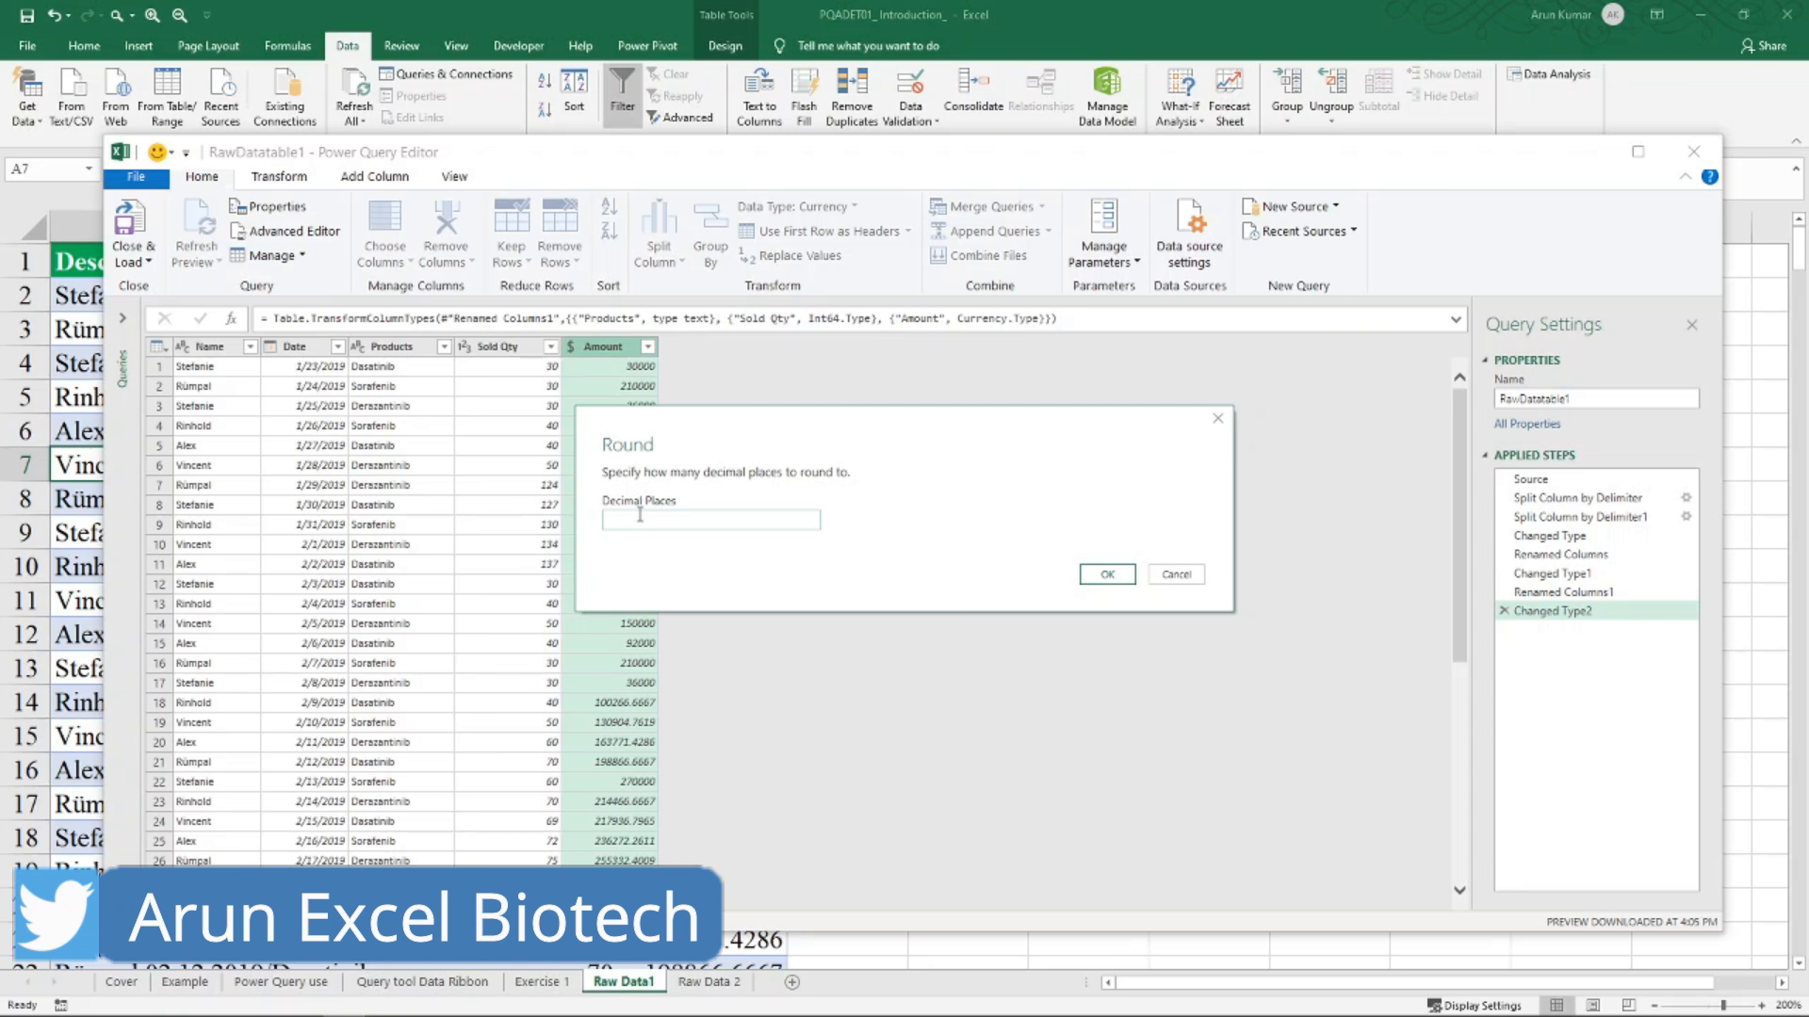
type("2")
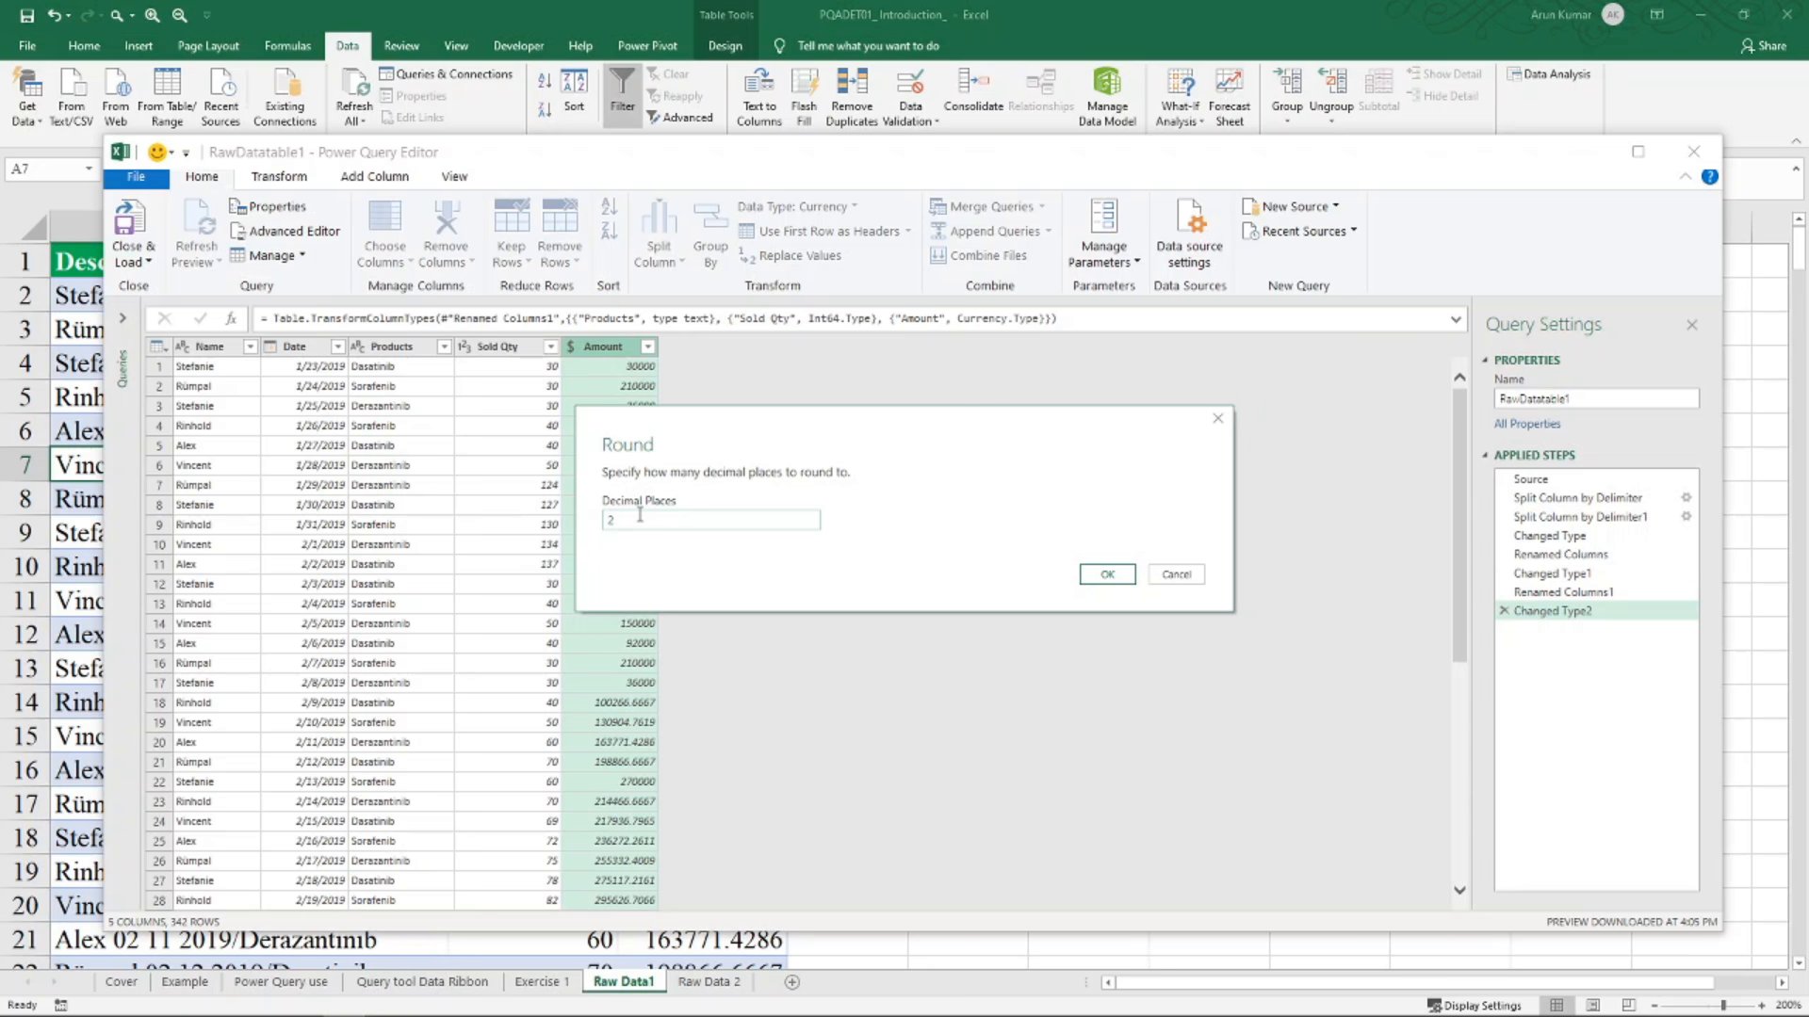
left_click(1107, 574)
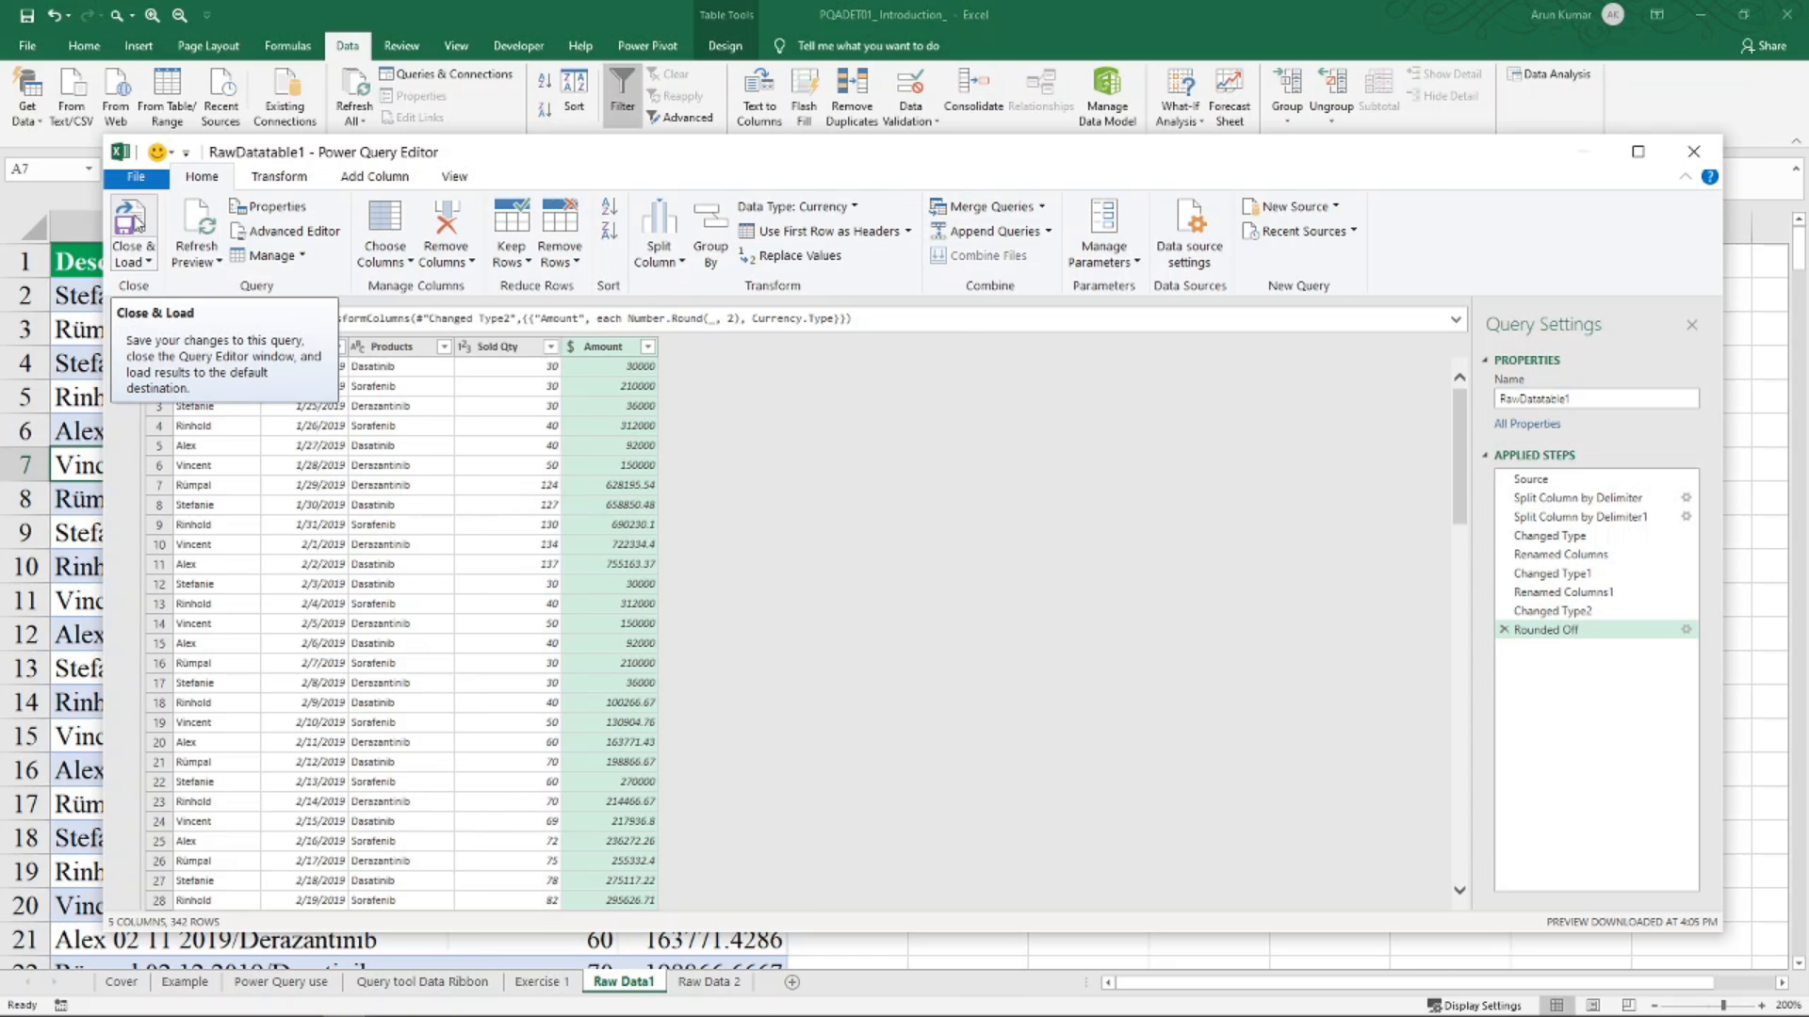
Close the query editor and load the RawDatatable1 query with the Only Create Connection option
left_click(151, 263)
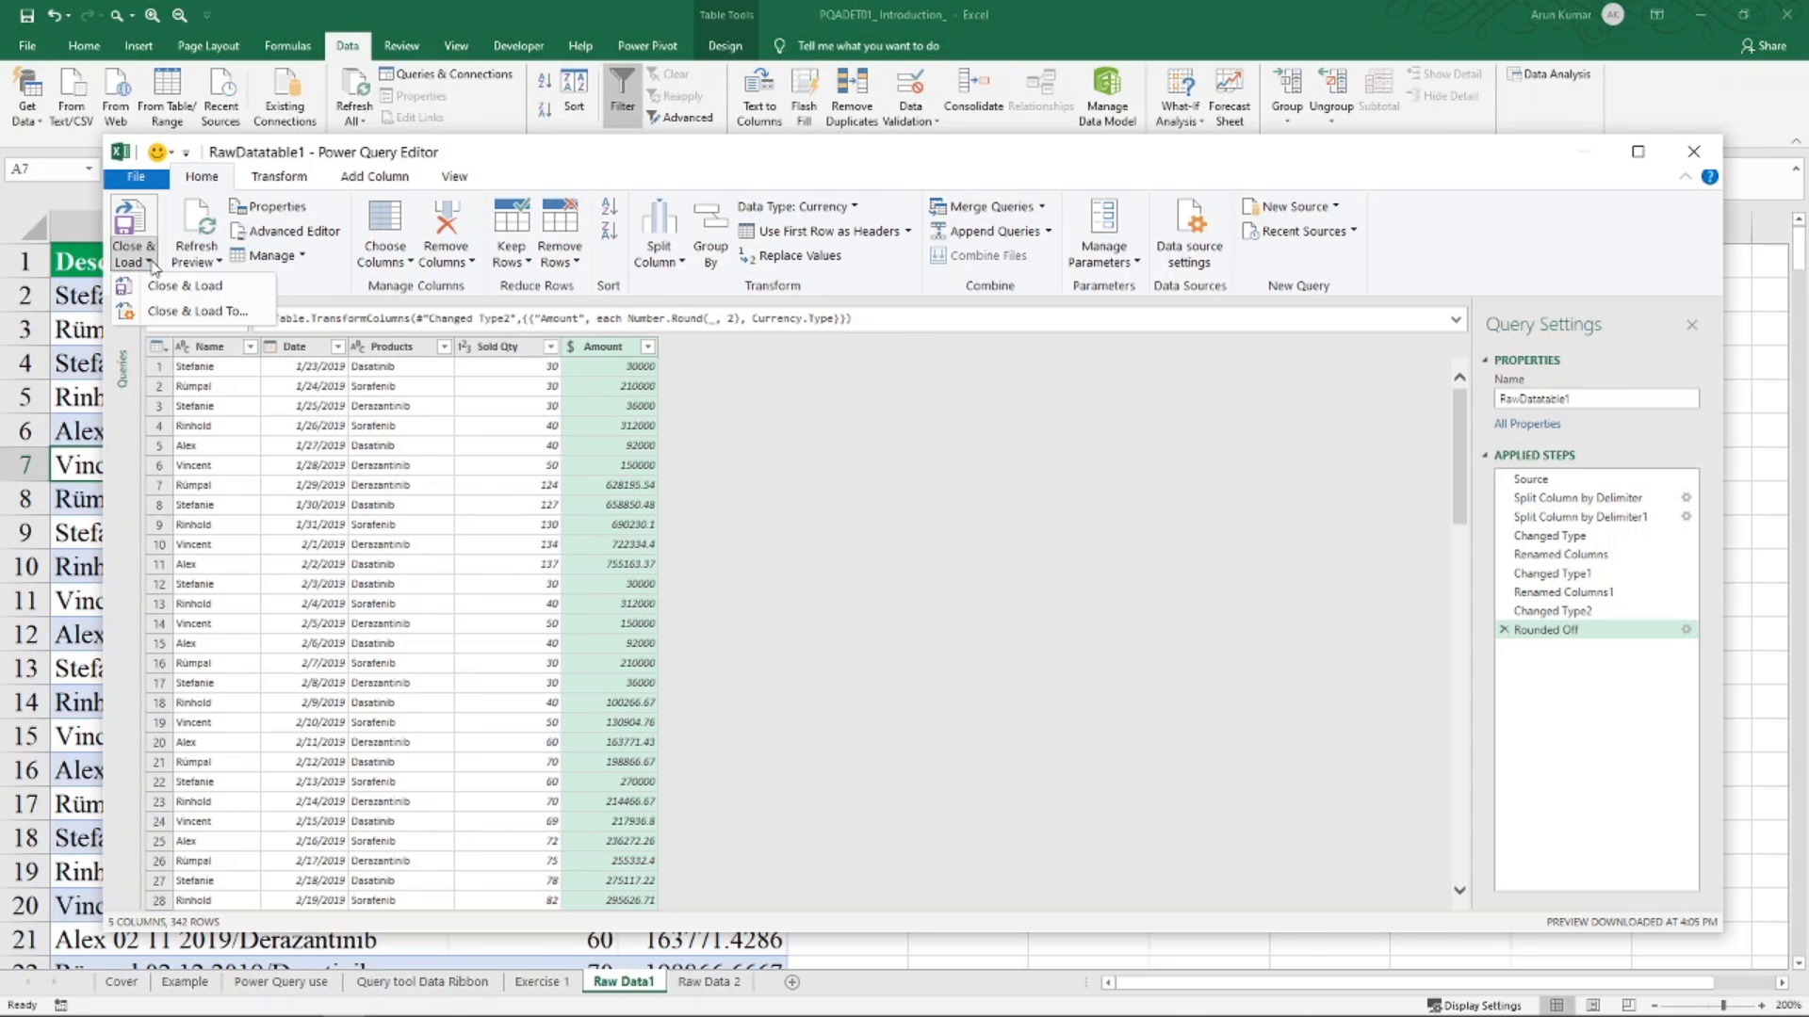
left_click(176, 317)
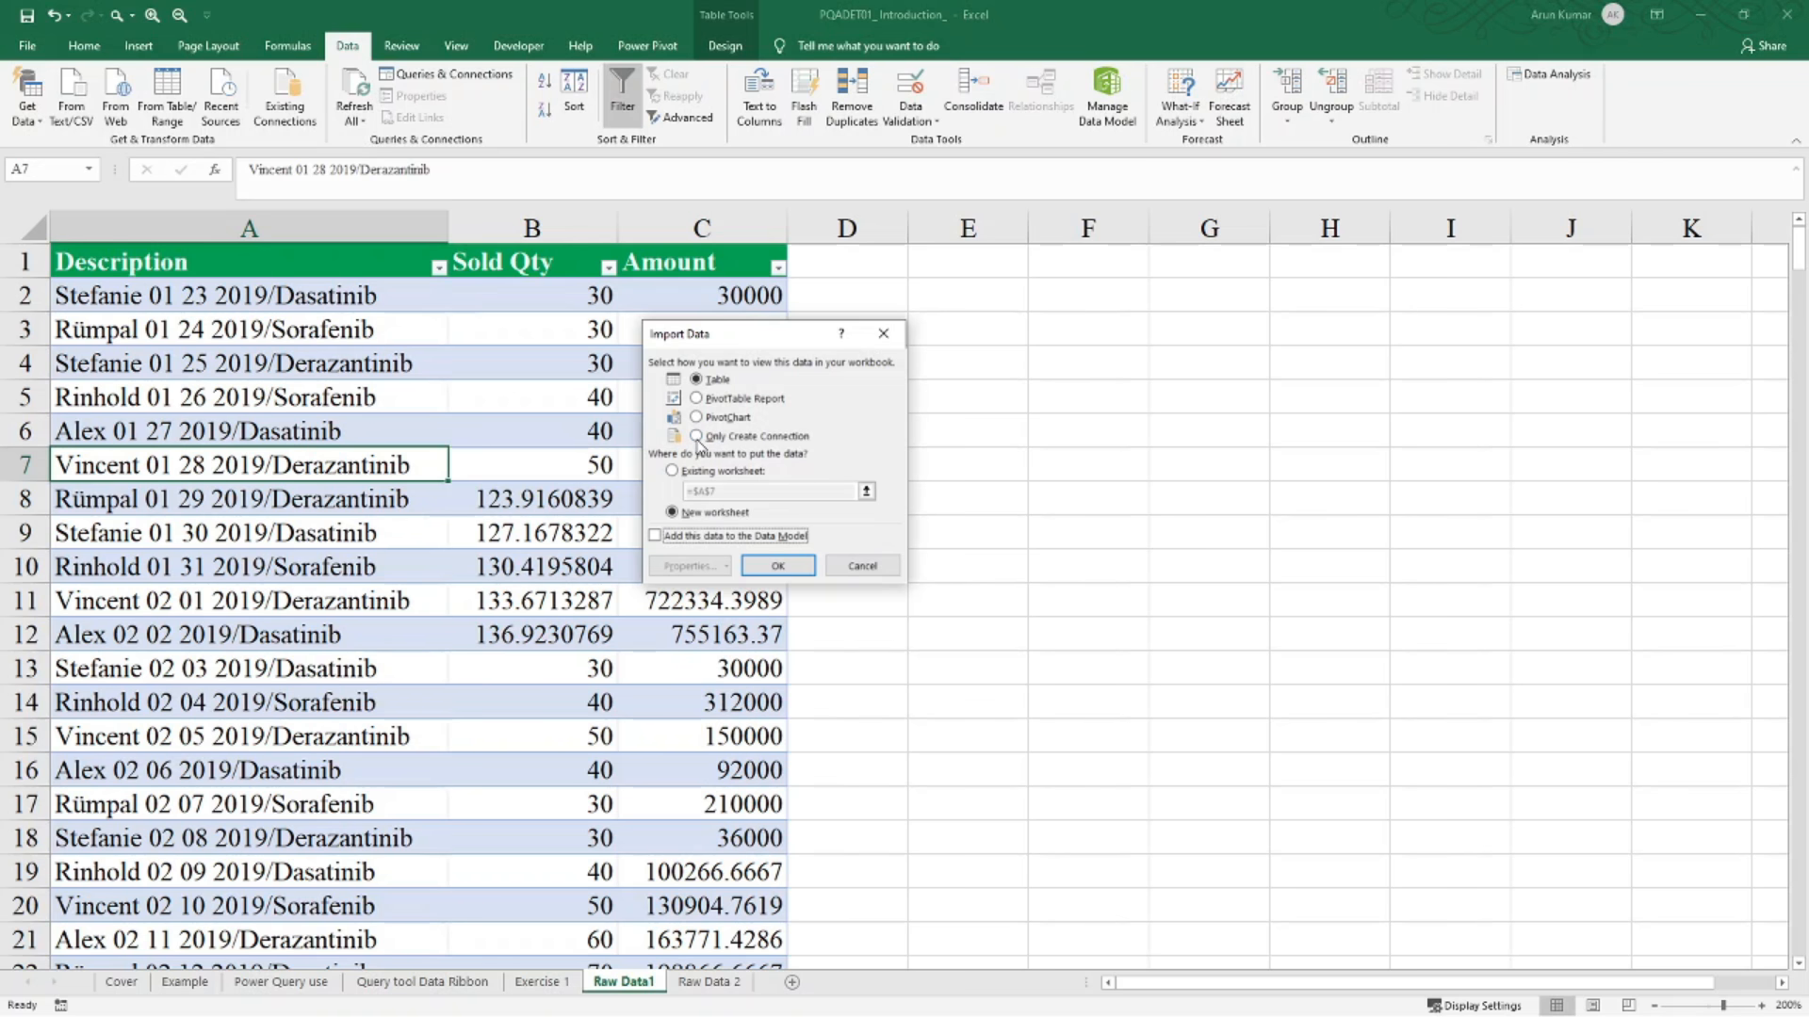
left_click(697, 437)
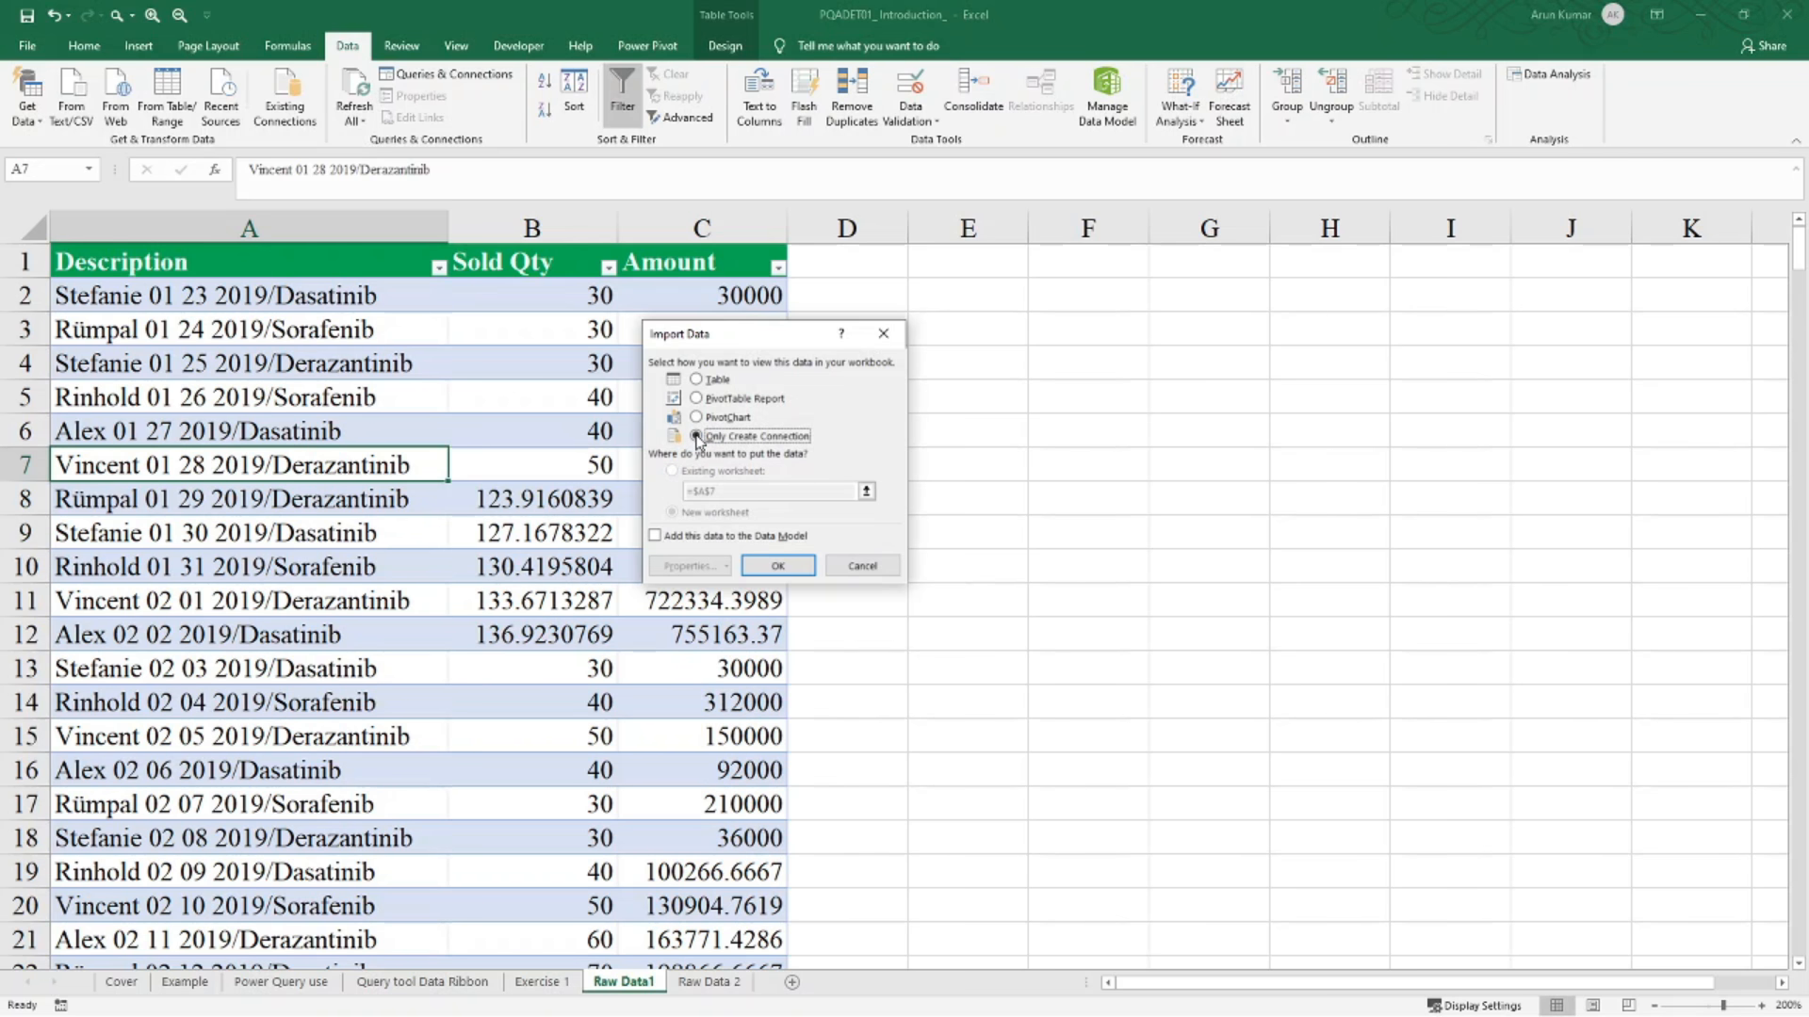
left_click(777, 567)
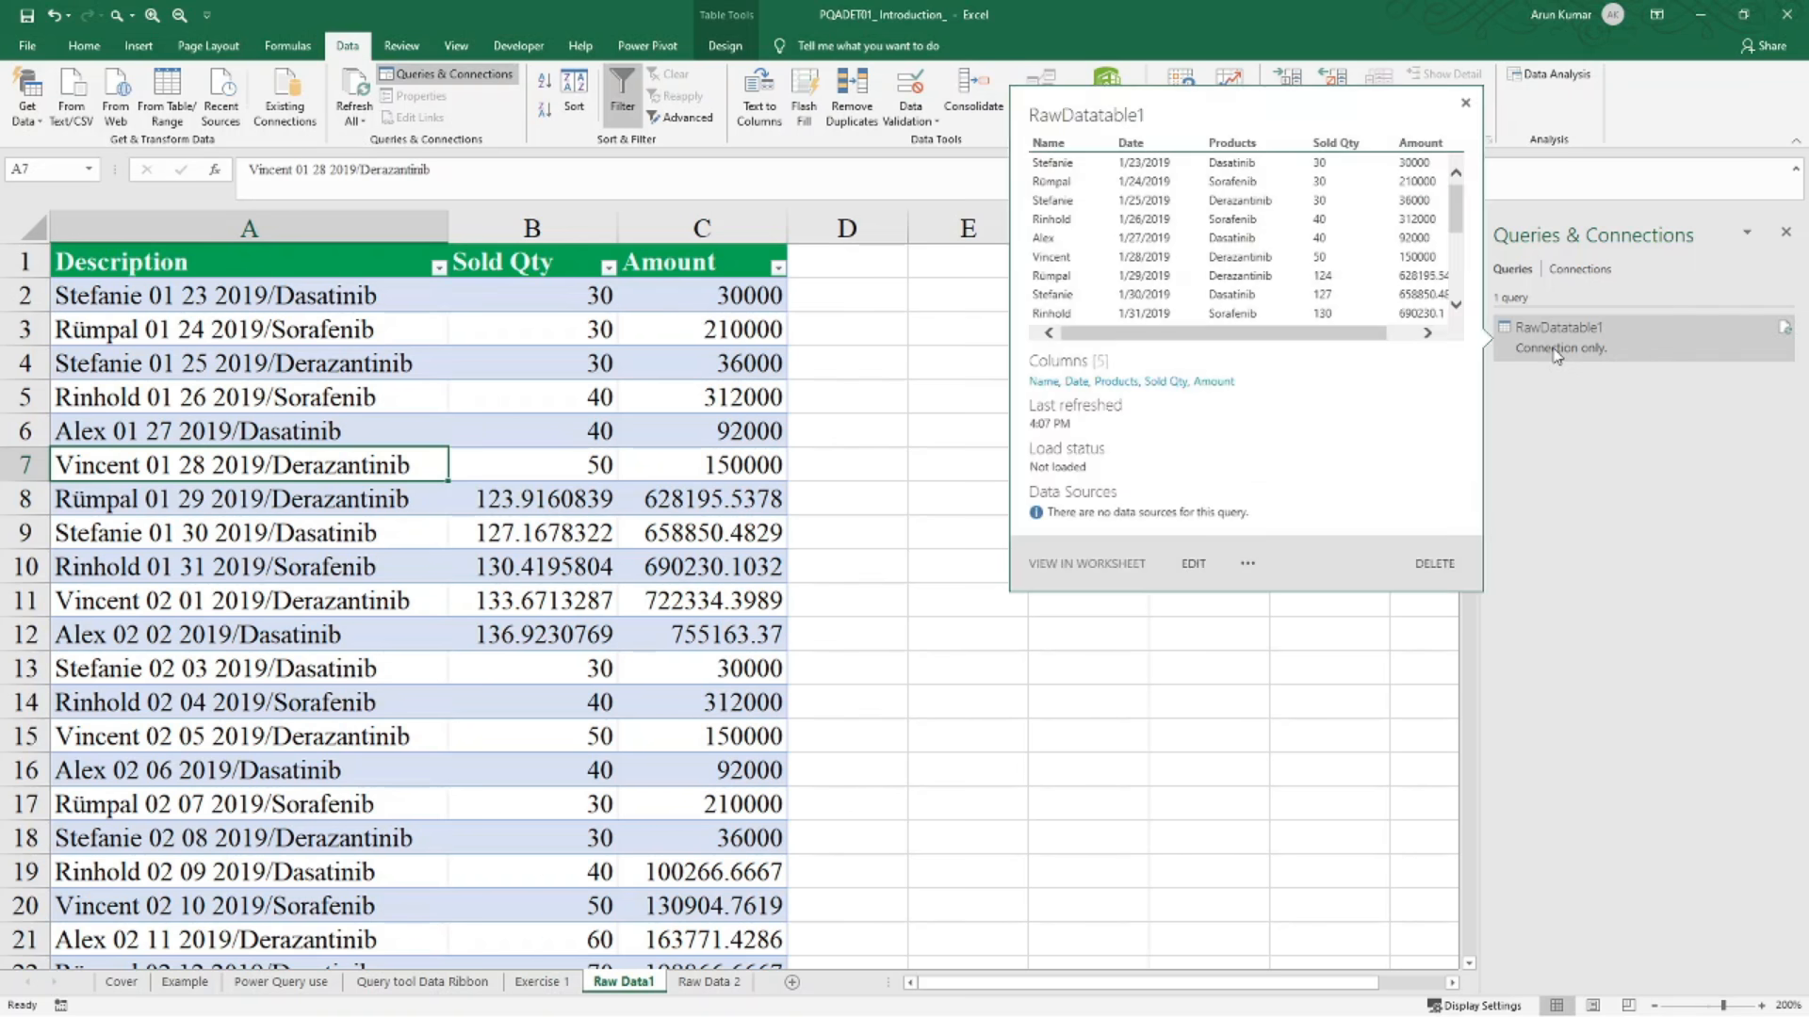
Reopen the RawDatatable1 query in the Power Query Editor and close and load it again without edits
double_click(1629, 346)
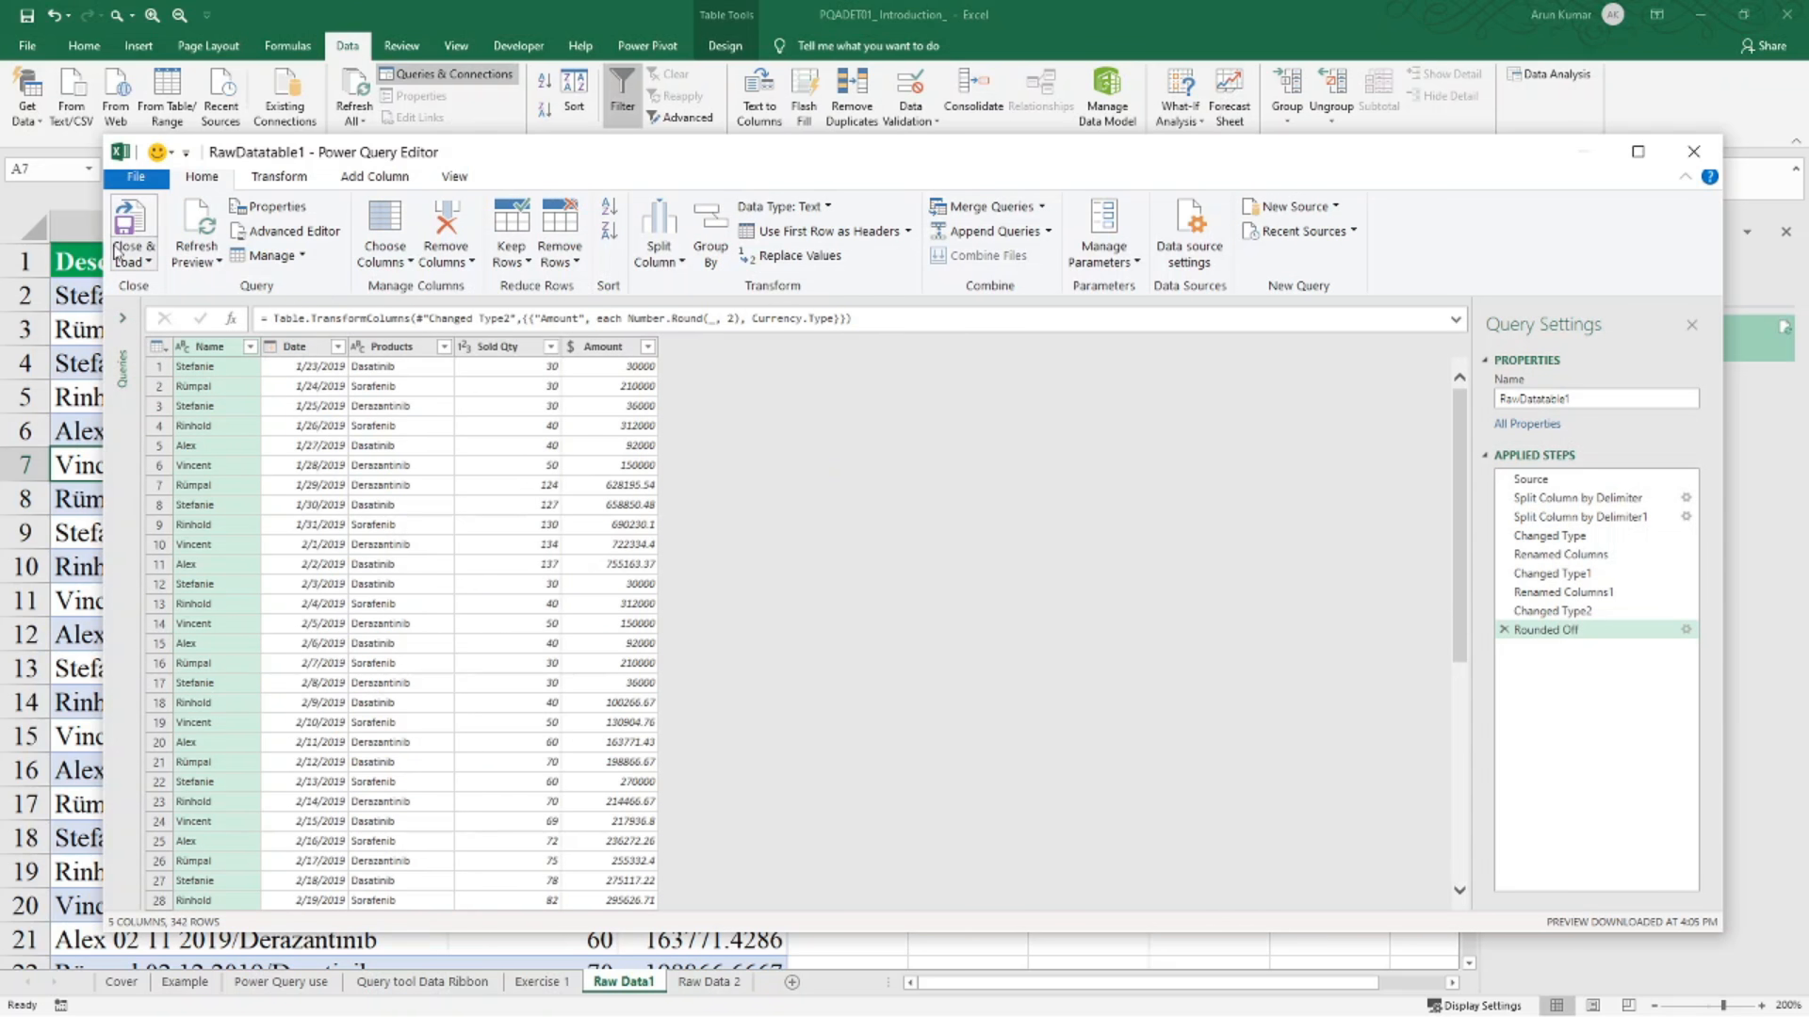
left_click(129, 224)
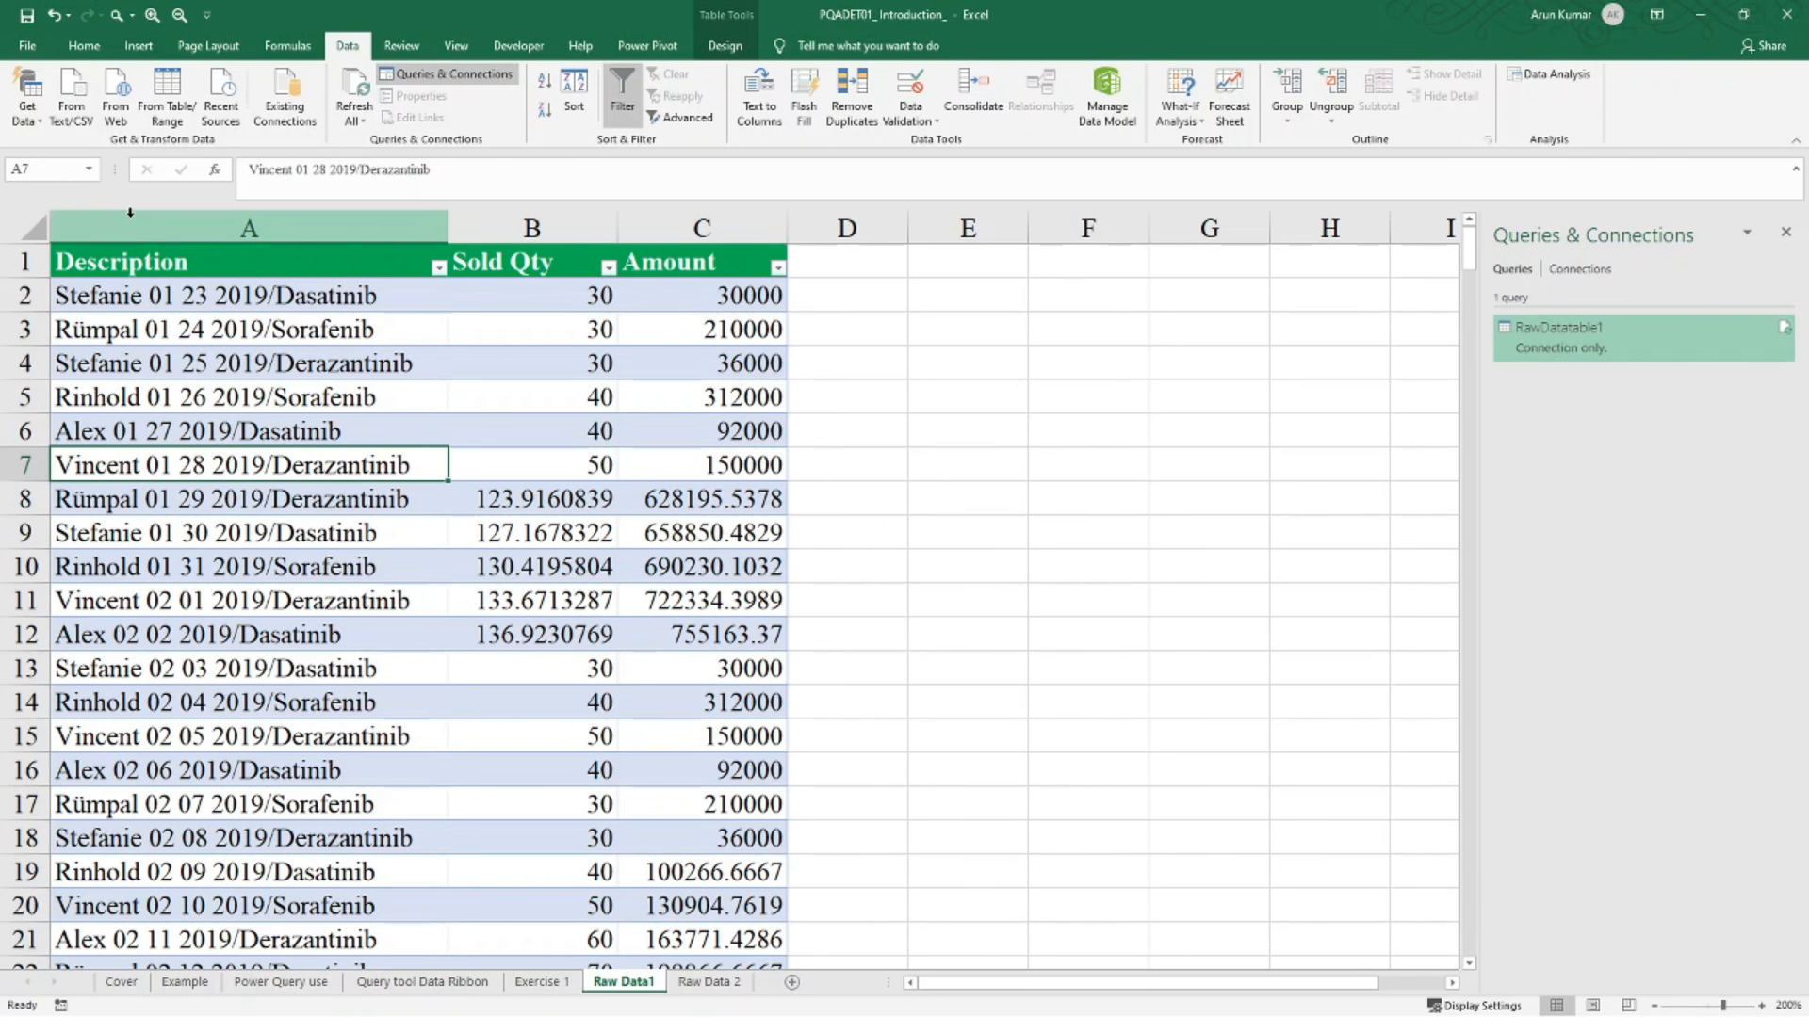
Change the load destination of the RawDatatable1 query to a table in a new worksheet
right_click(1617, 350)
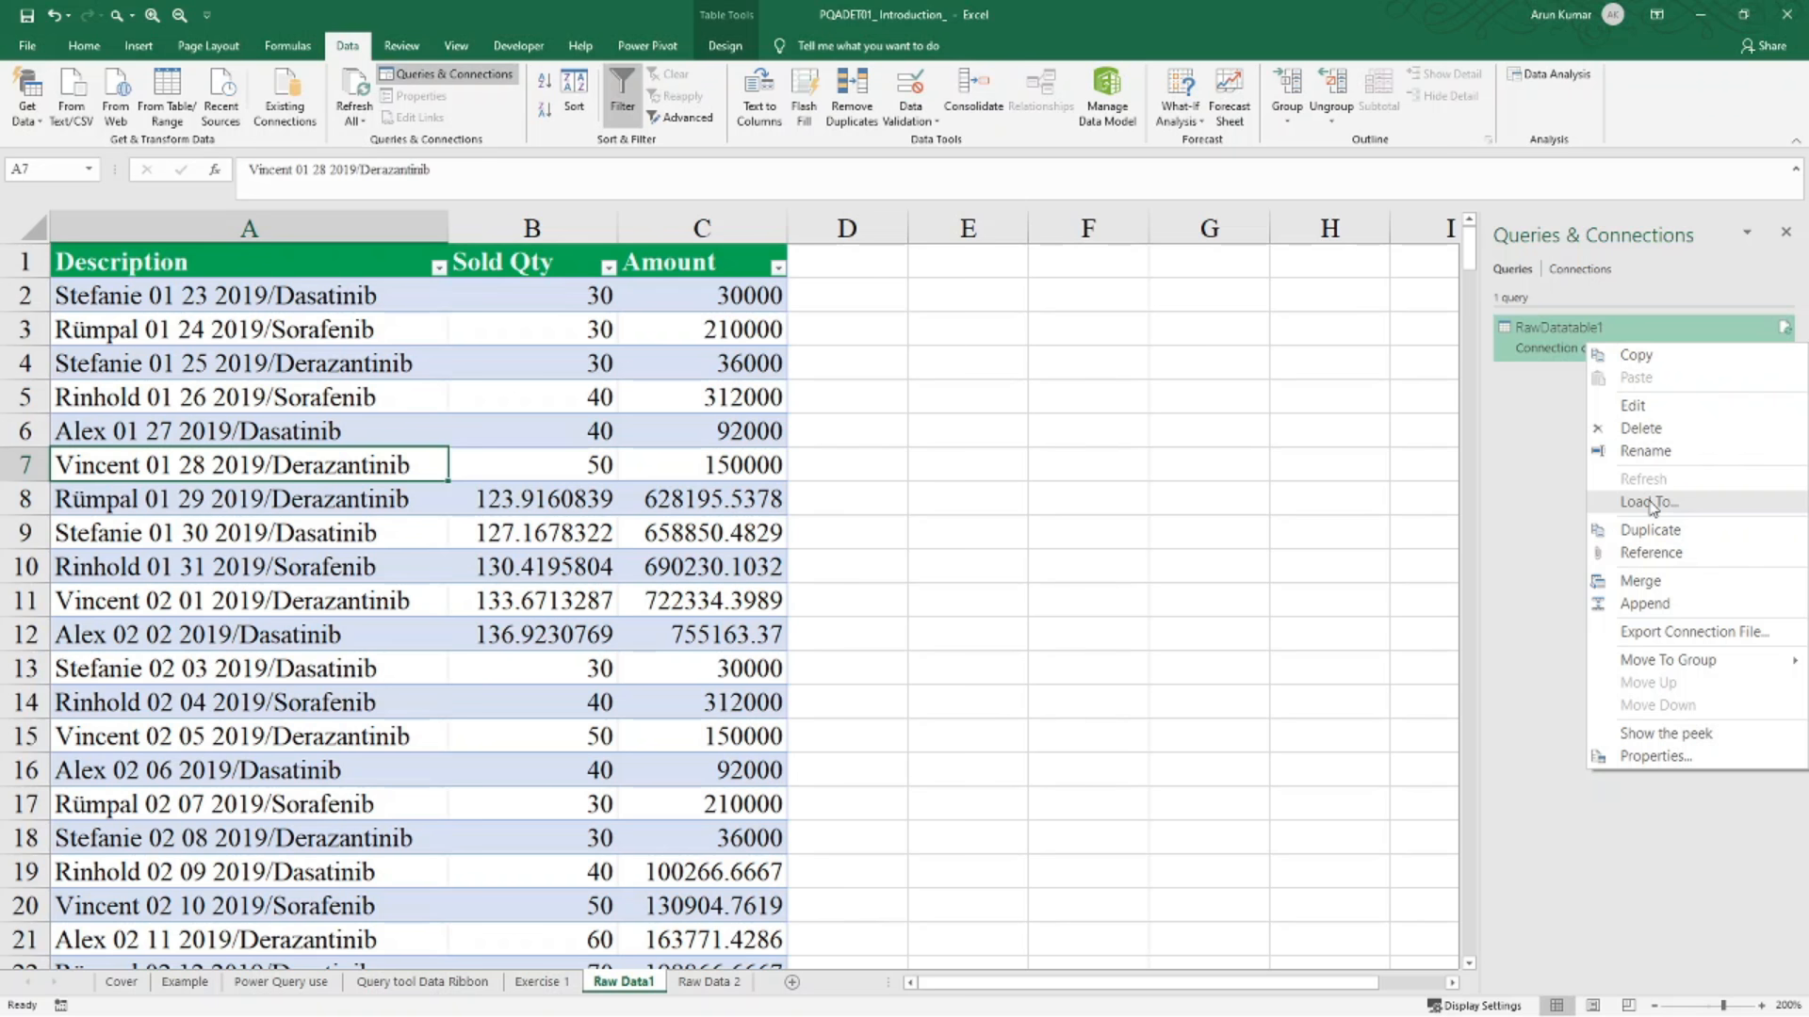
left_click(1650, 504)
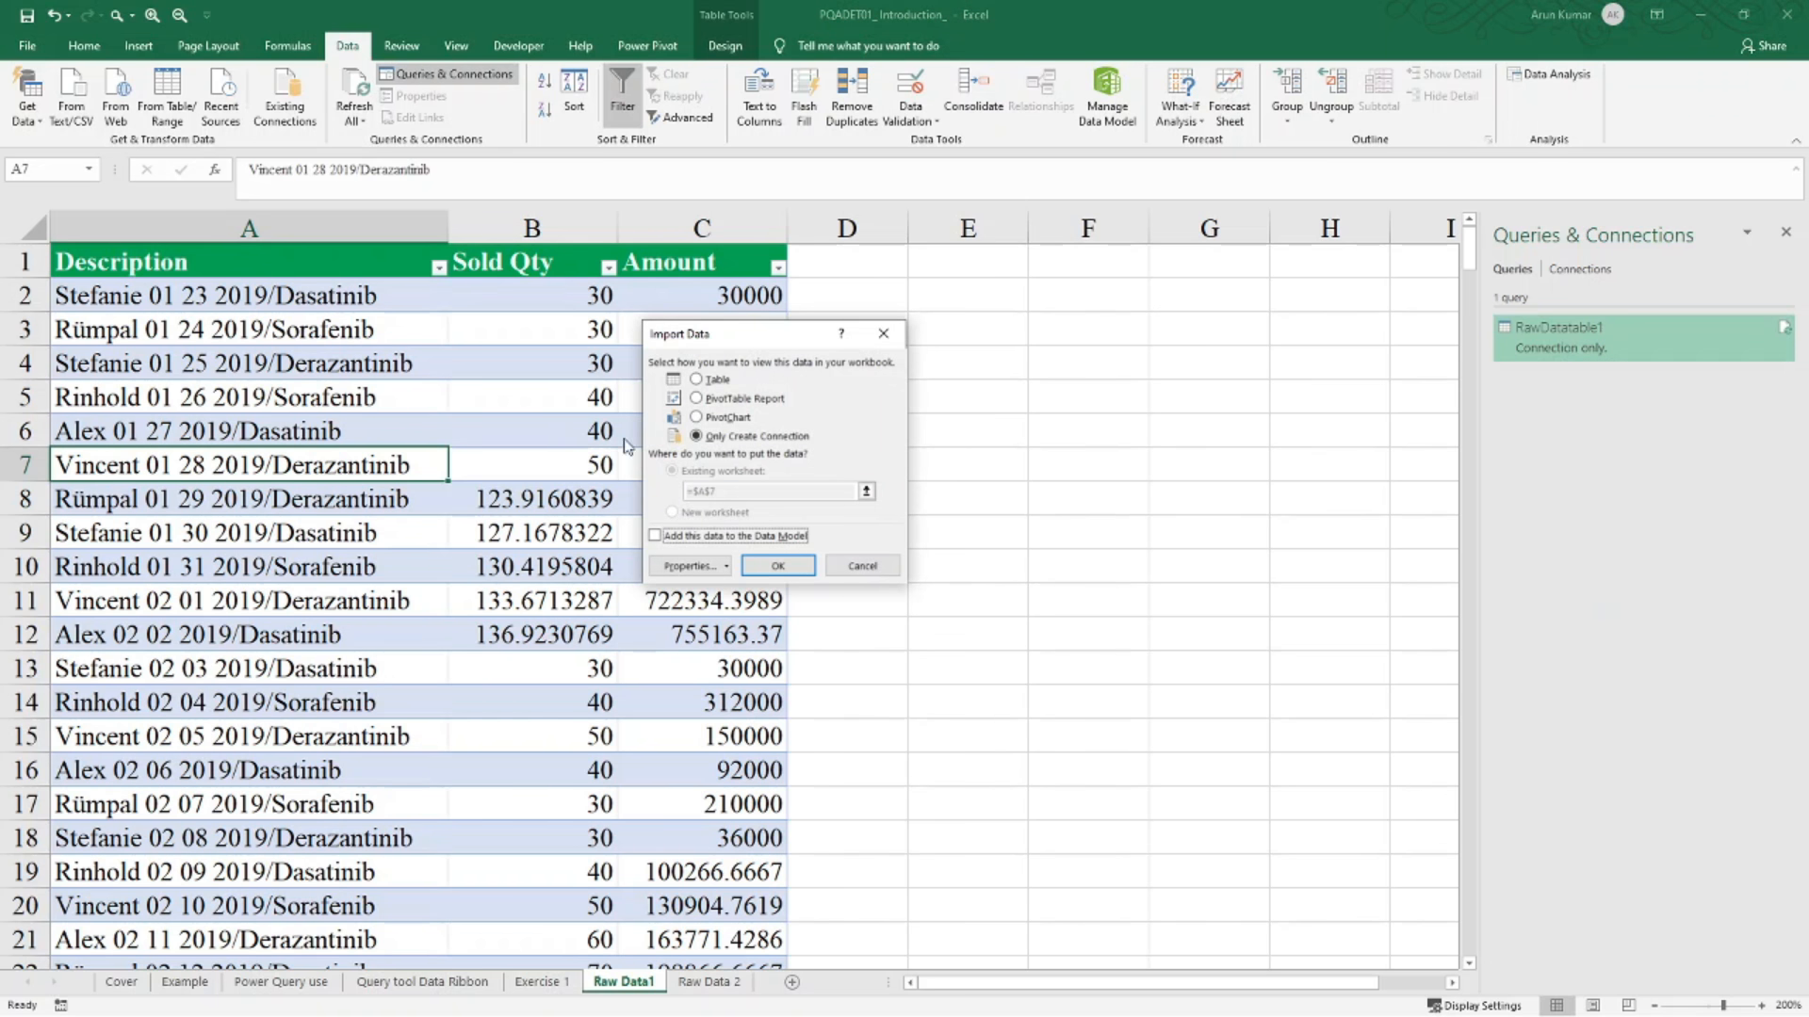
left_click(696, 380)
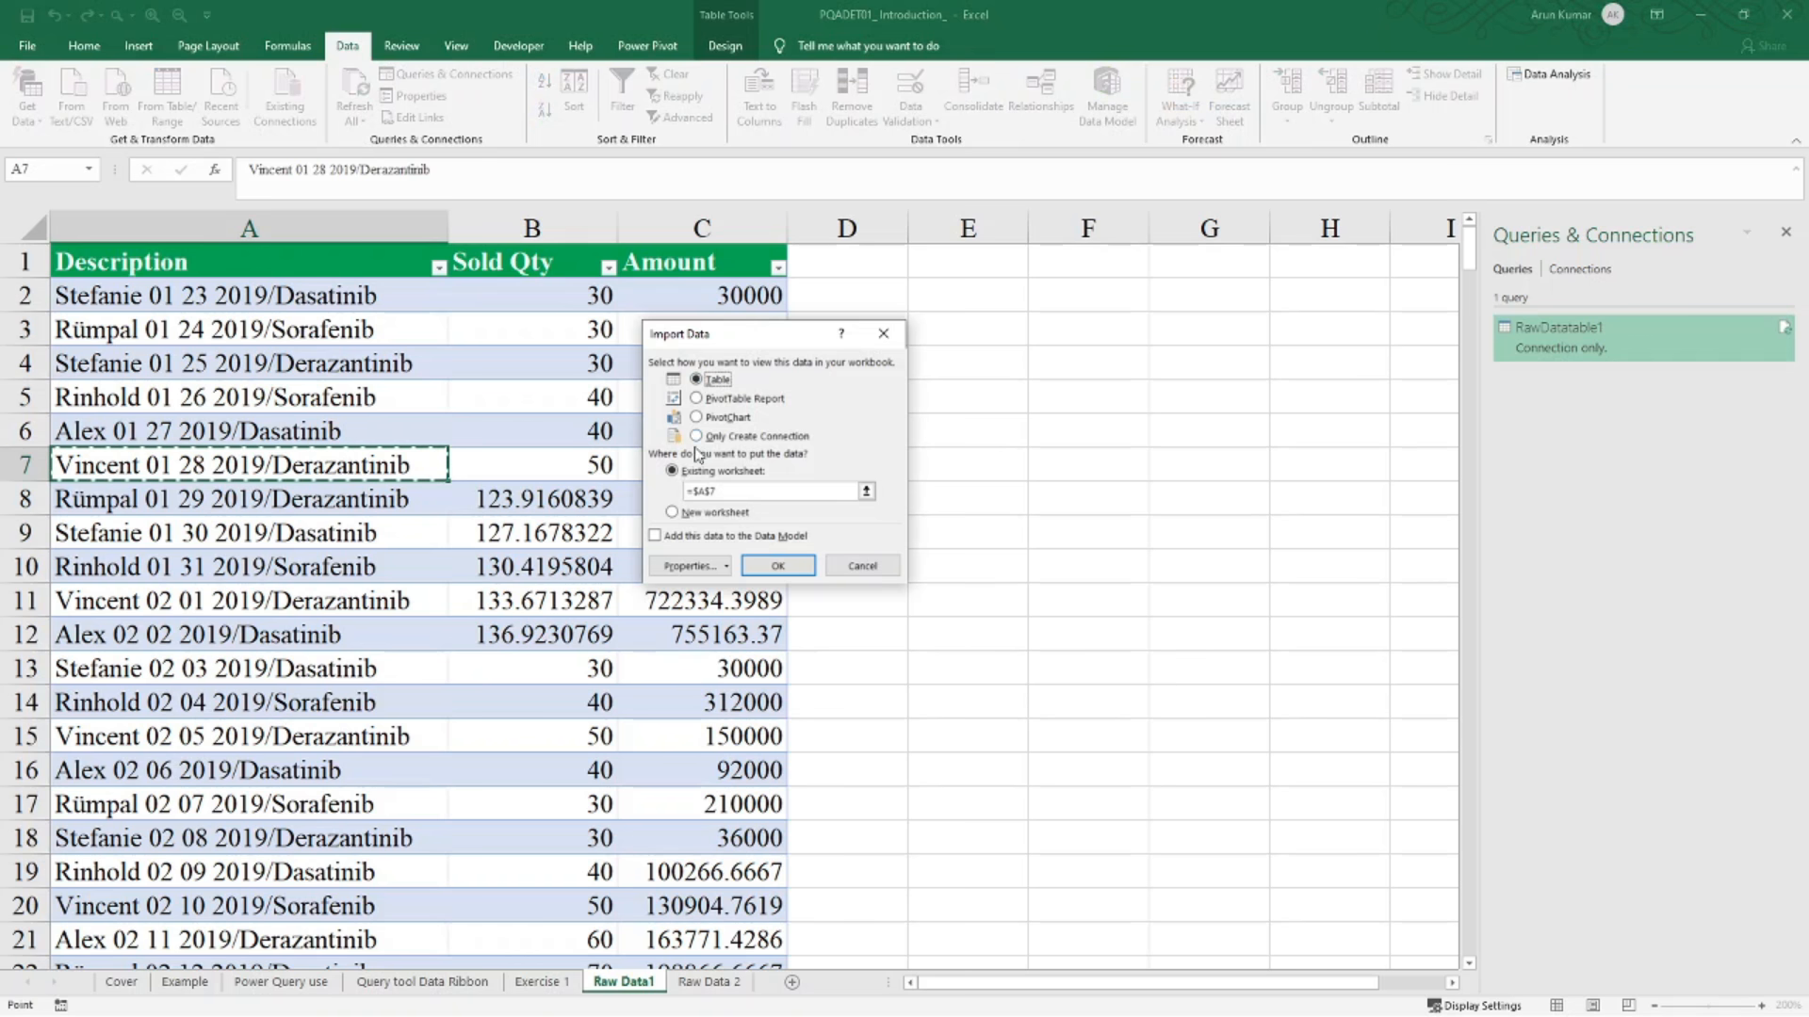
left_click(672, 513)
left_click(786, 565)
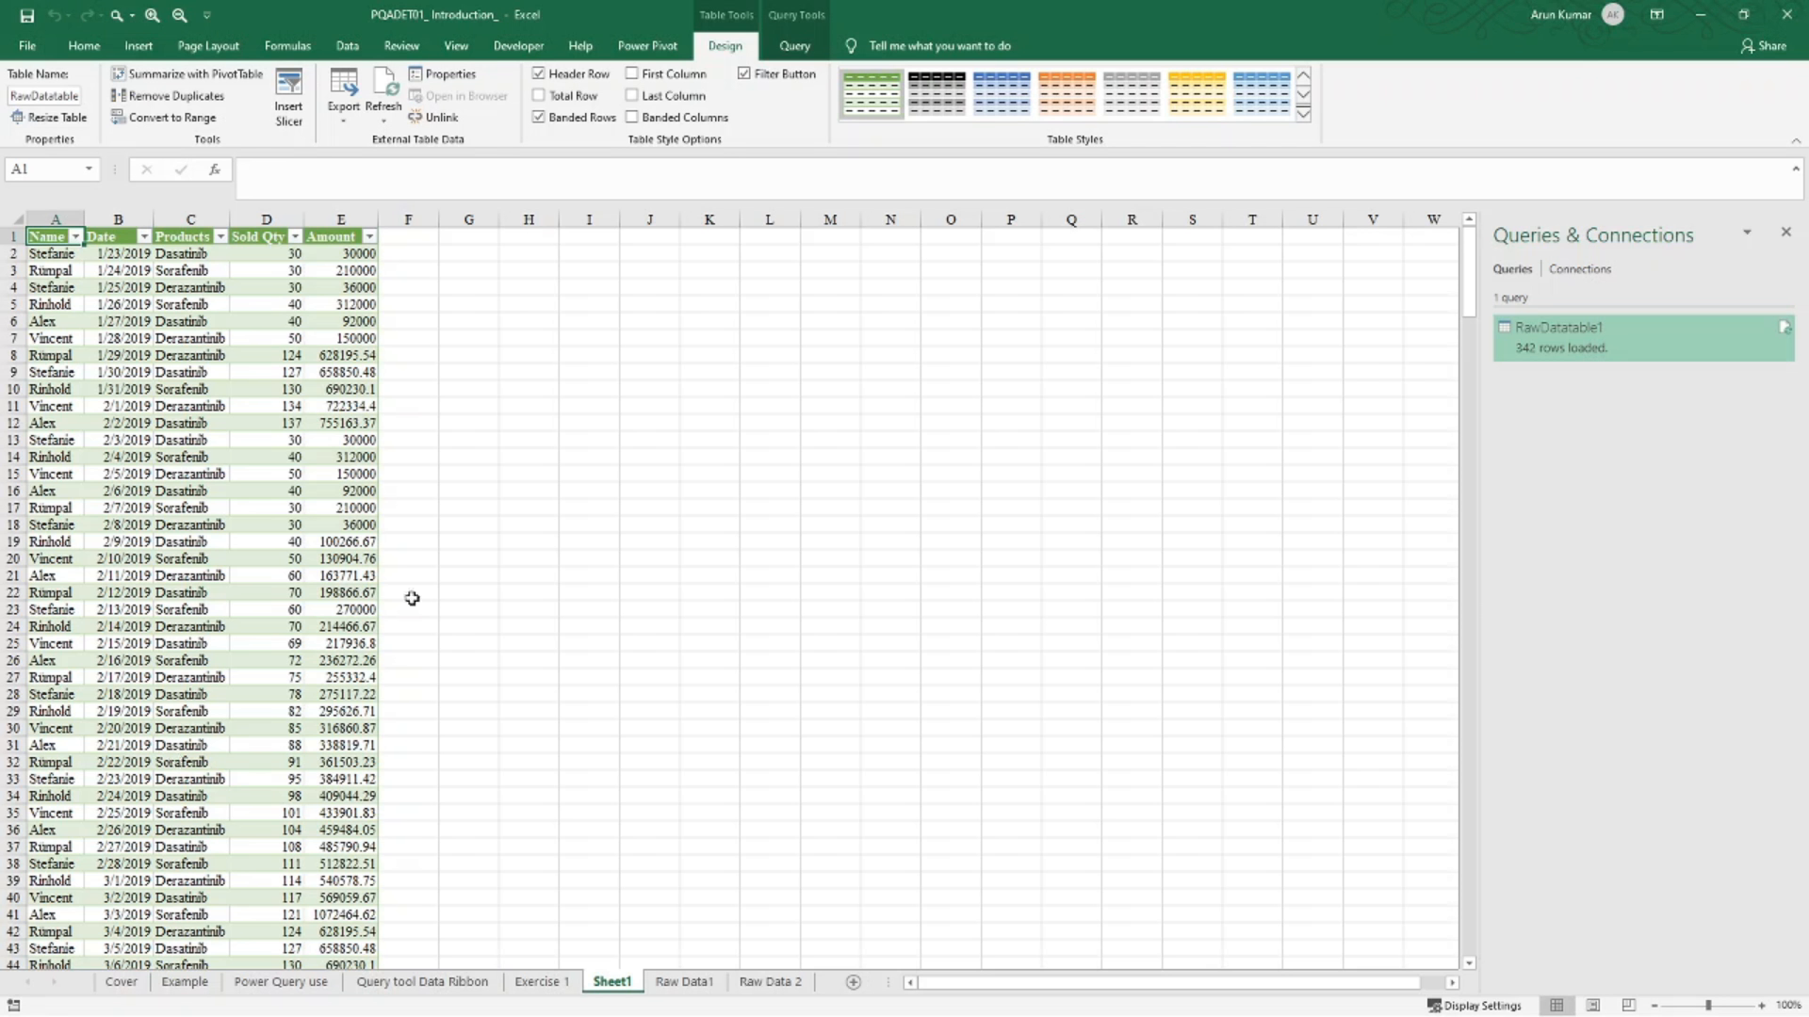
Rename the worksheet holding the loaded query table as Proper Data Set
double_click(617, 982)
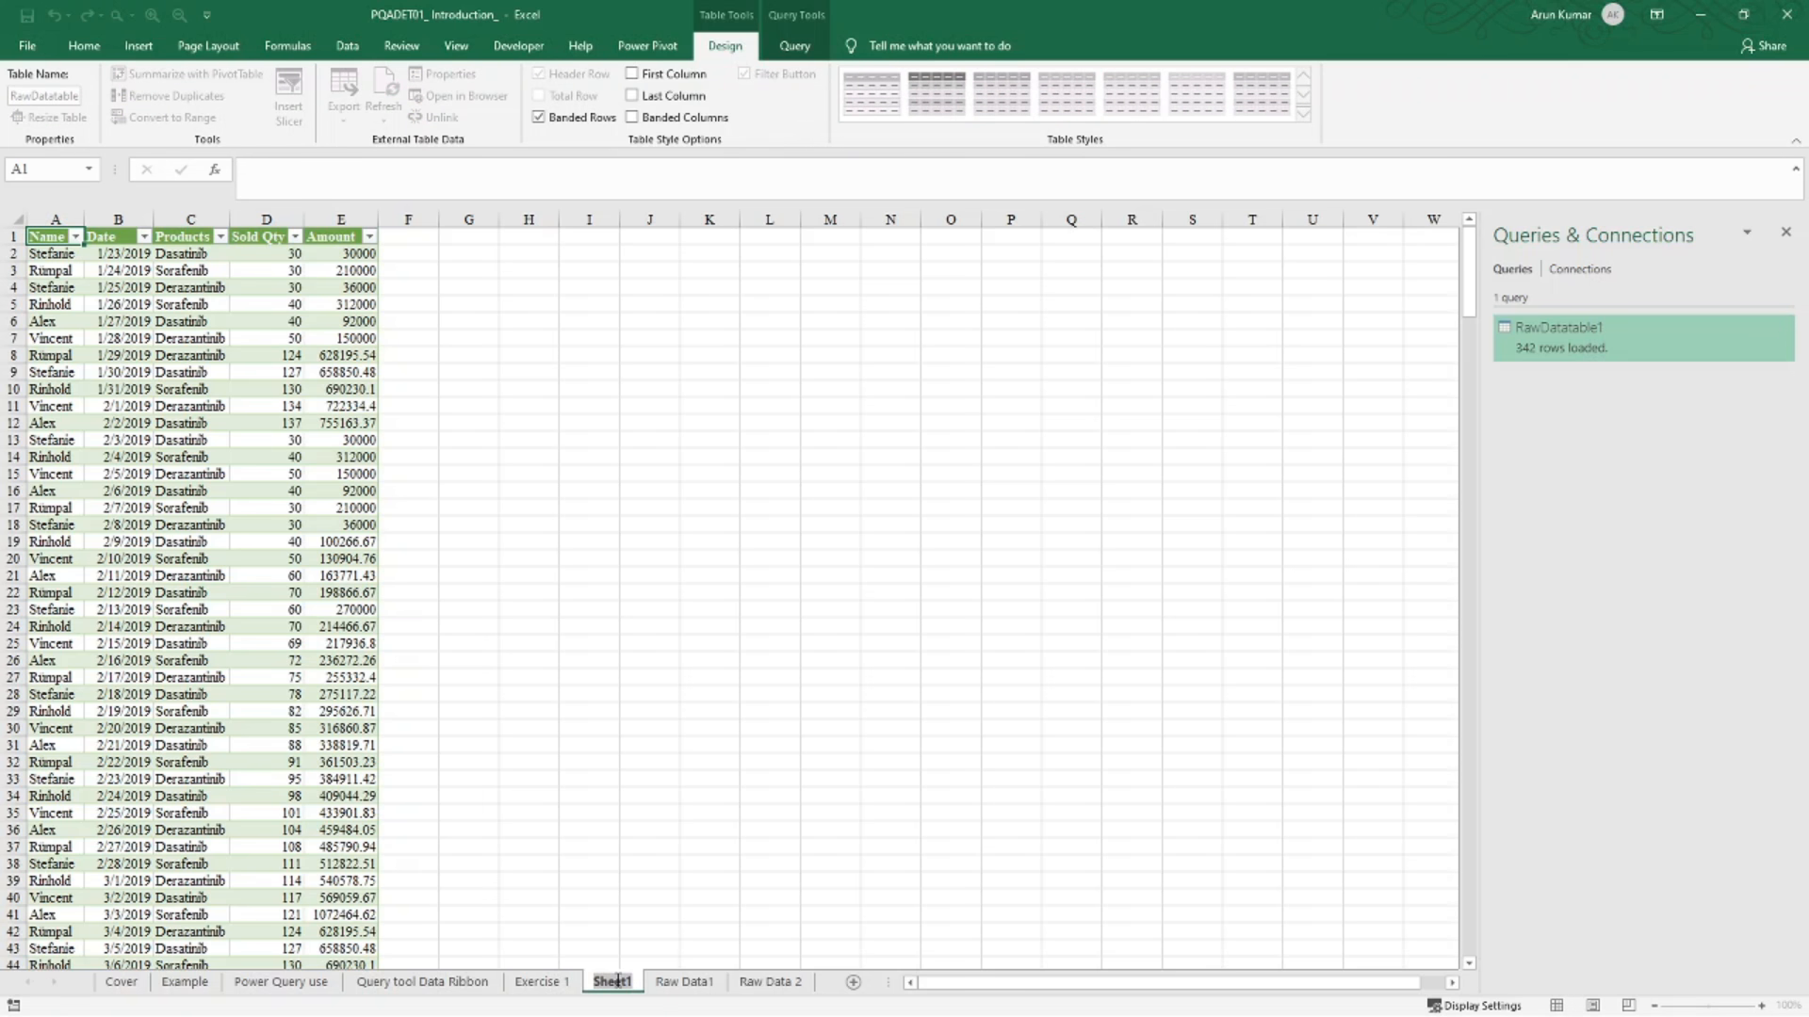
type("Proper Data Set")
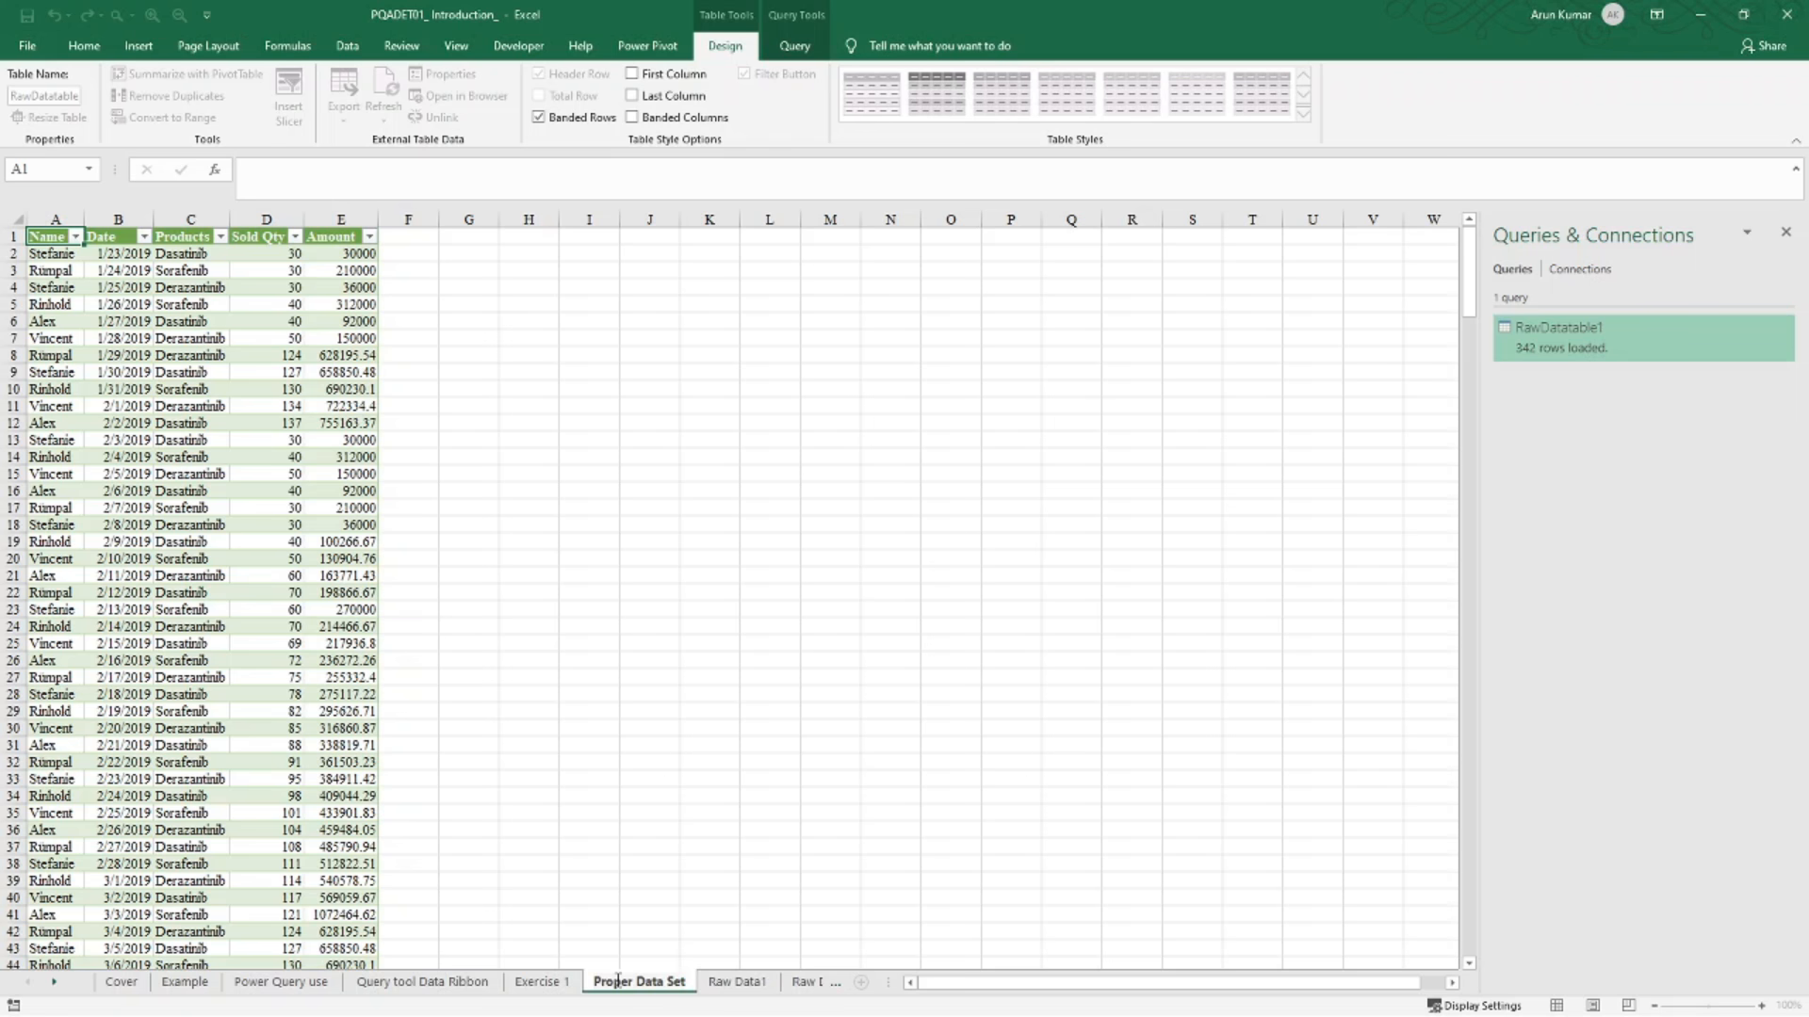
key("Return")
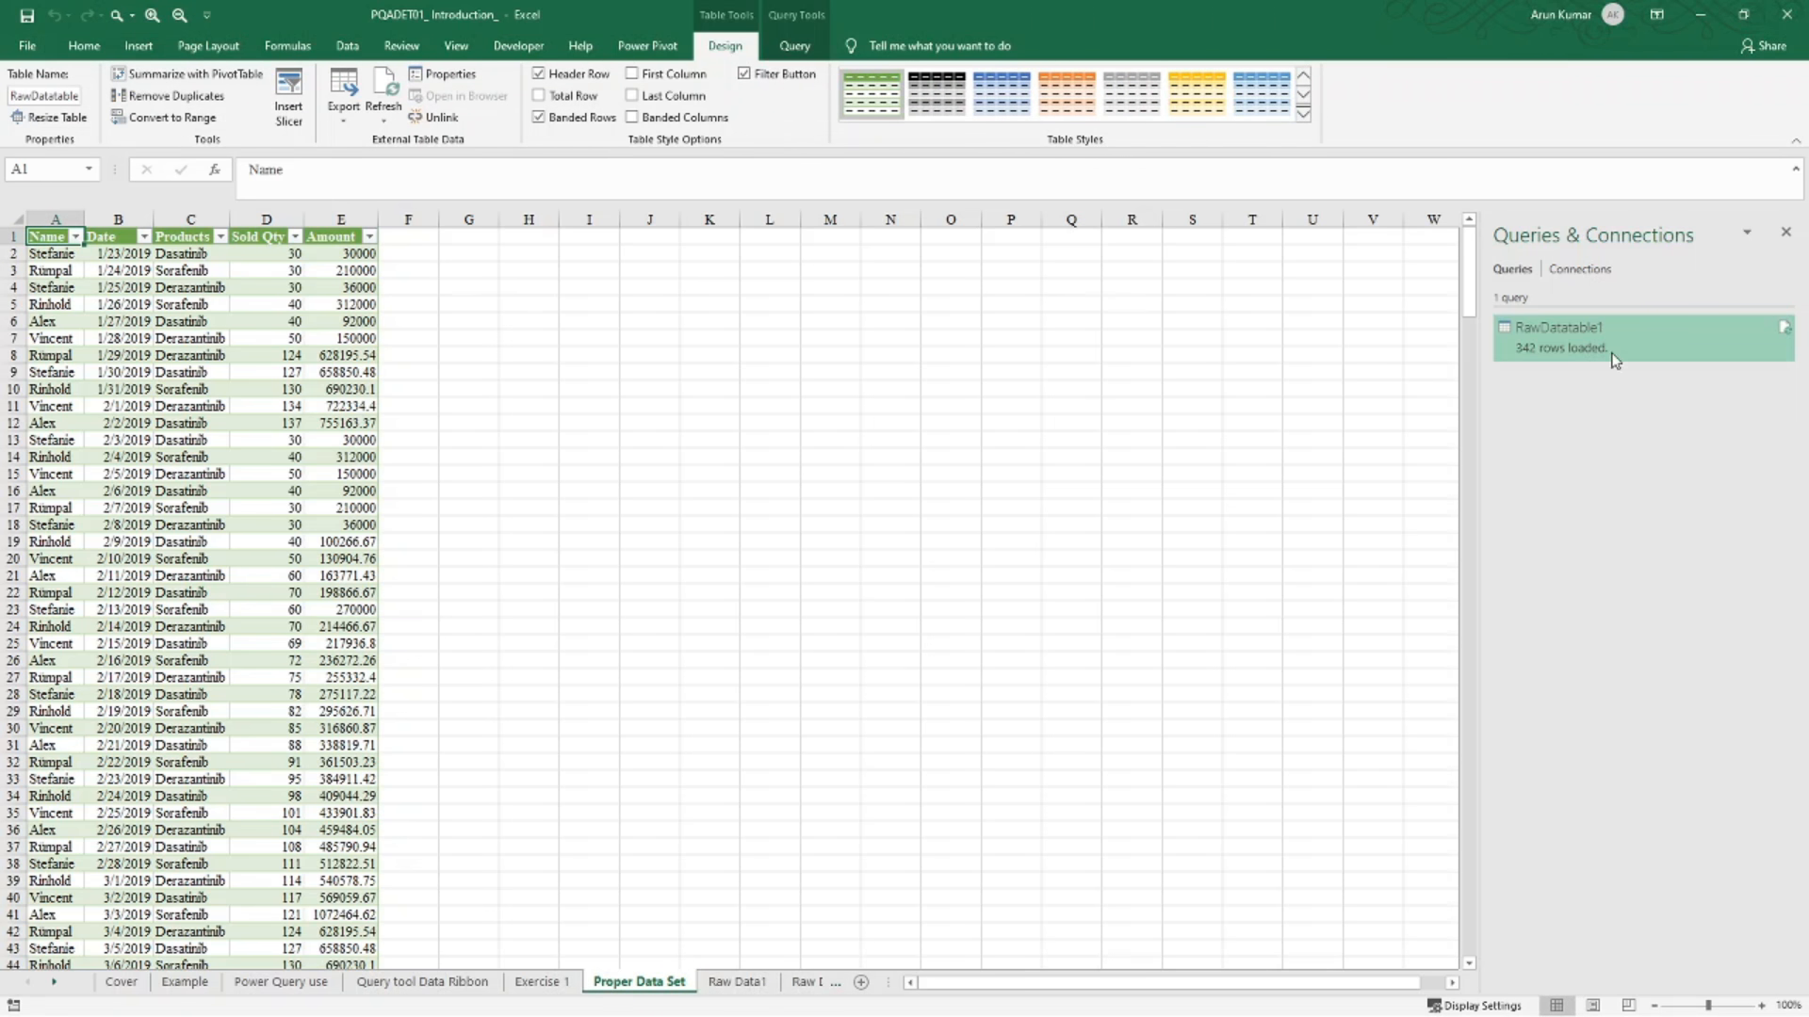
mouse_move(1513, 364)
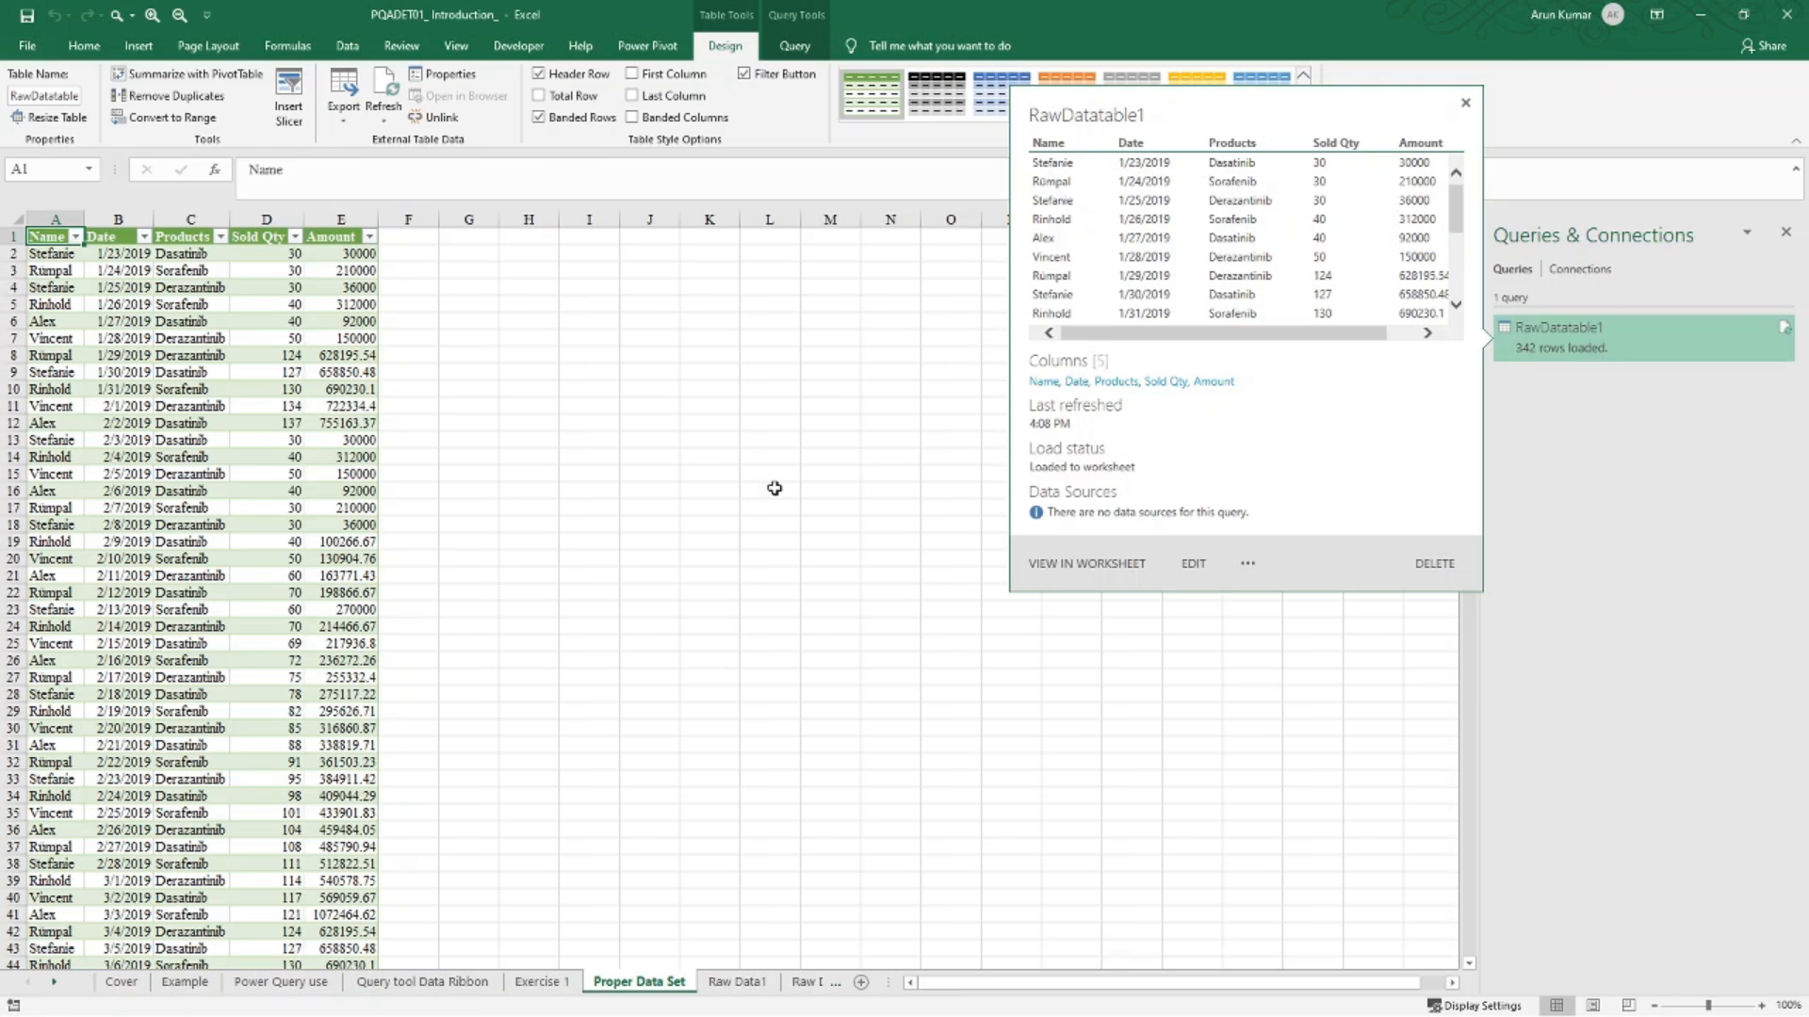
Create a PivotTable from the loaded query table, placed in cell G2 of the existing Proper Data Set worksheet
left_click(464, 254)
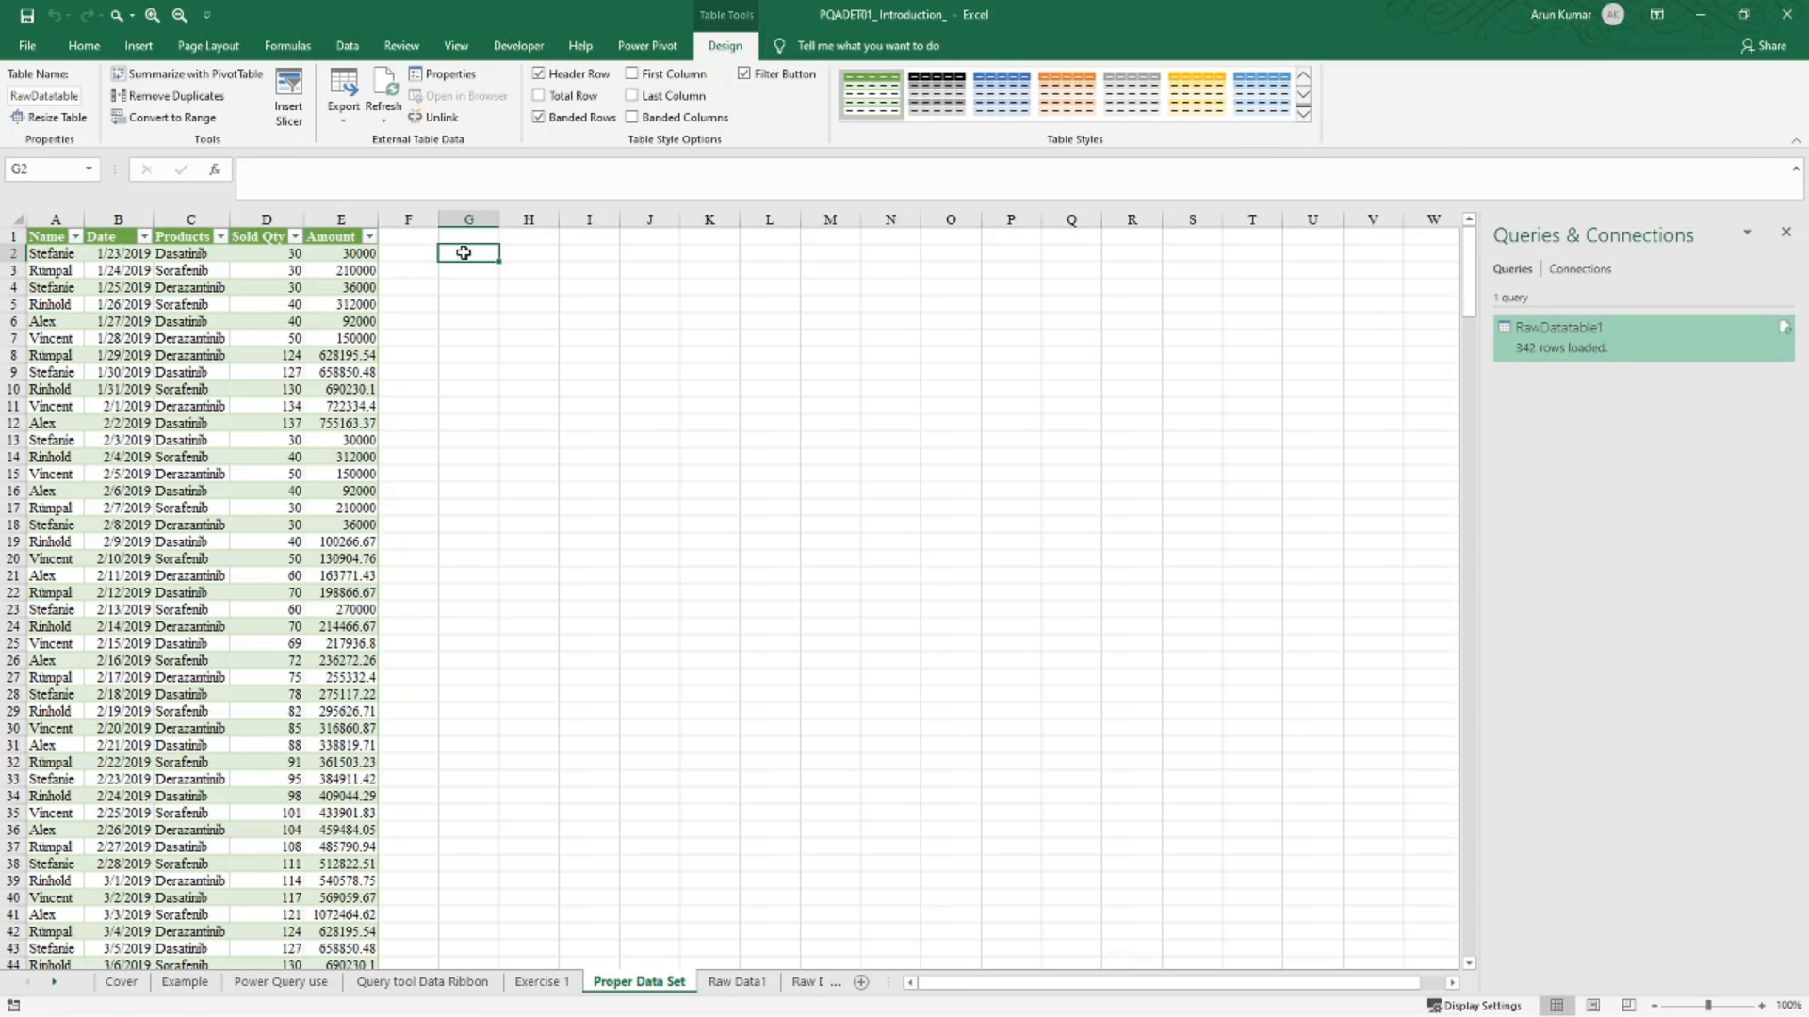
left_click(468, 238)
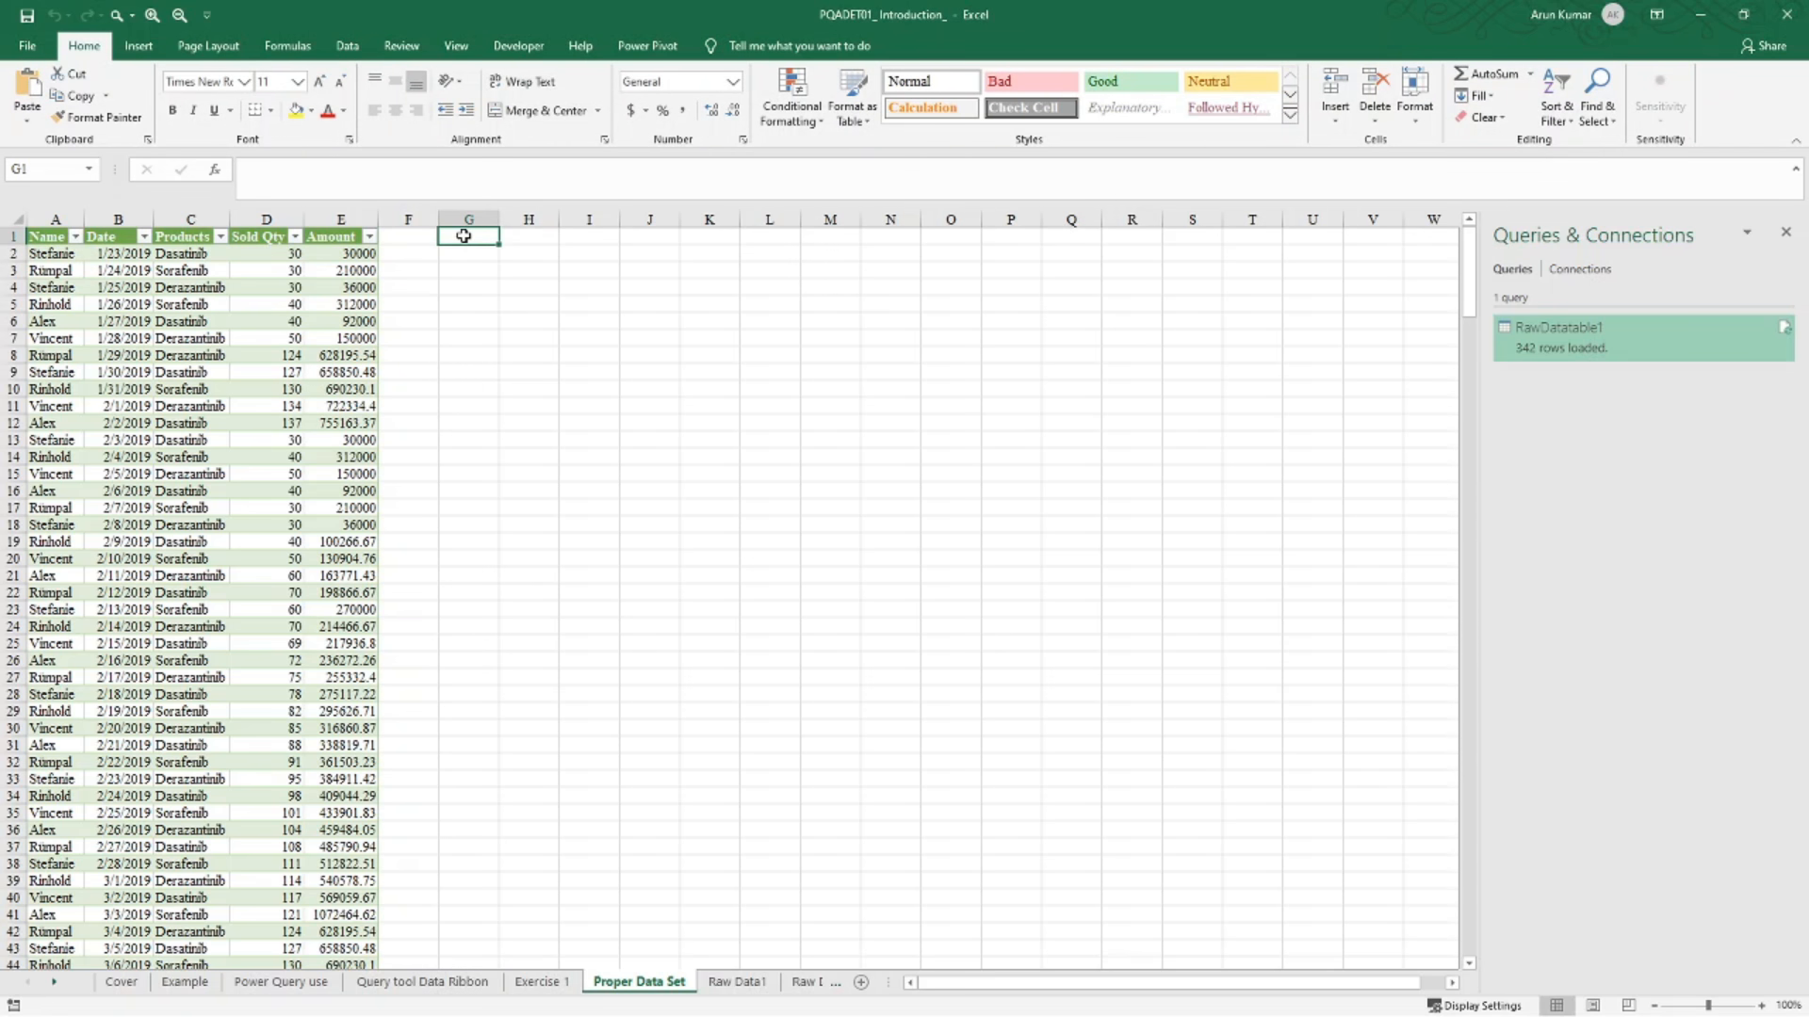
left_click(139, 45)
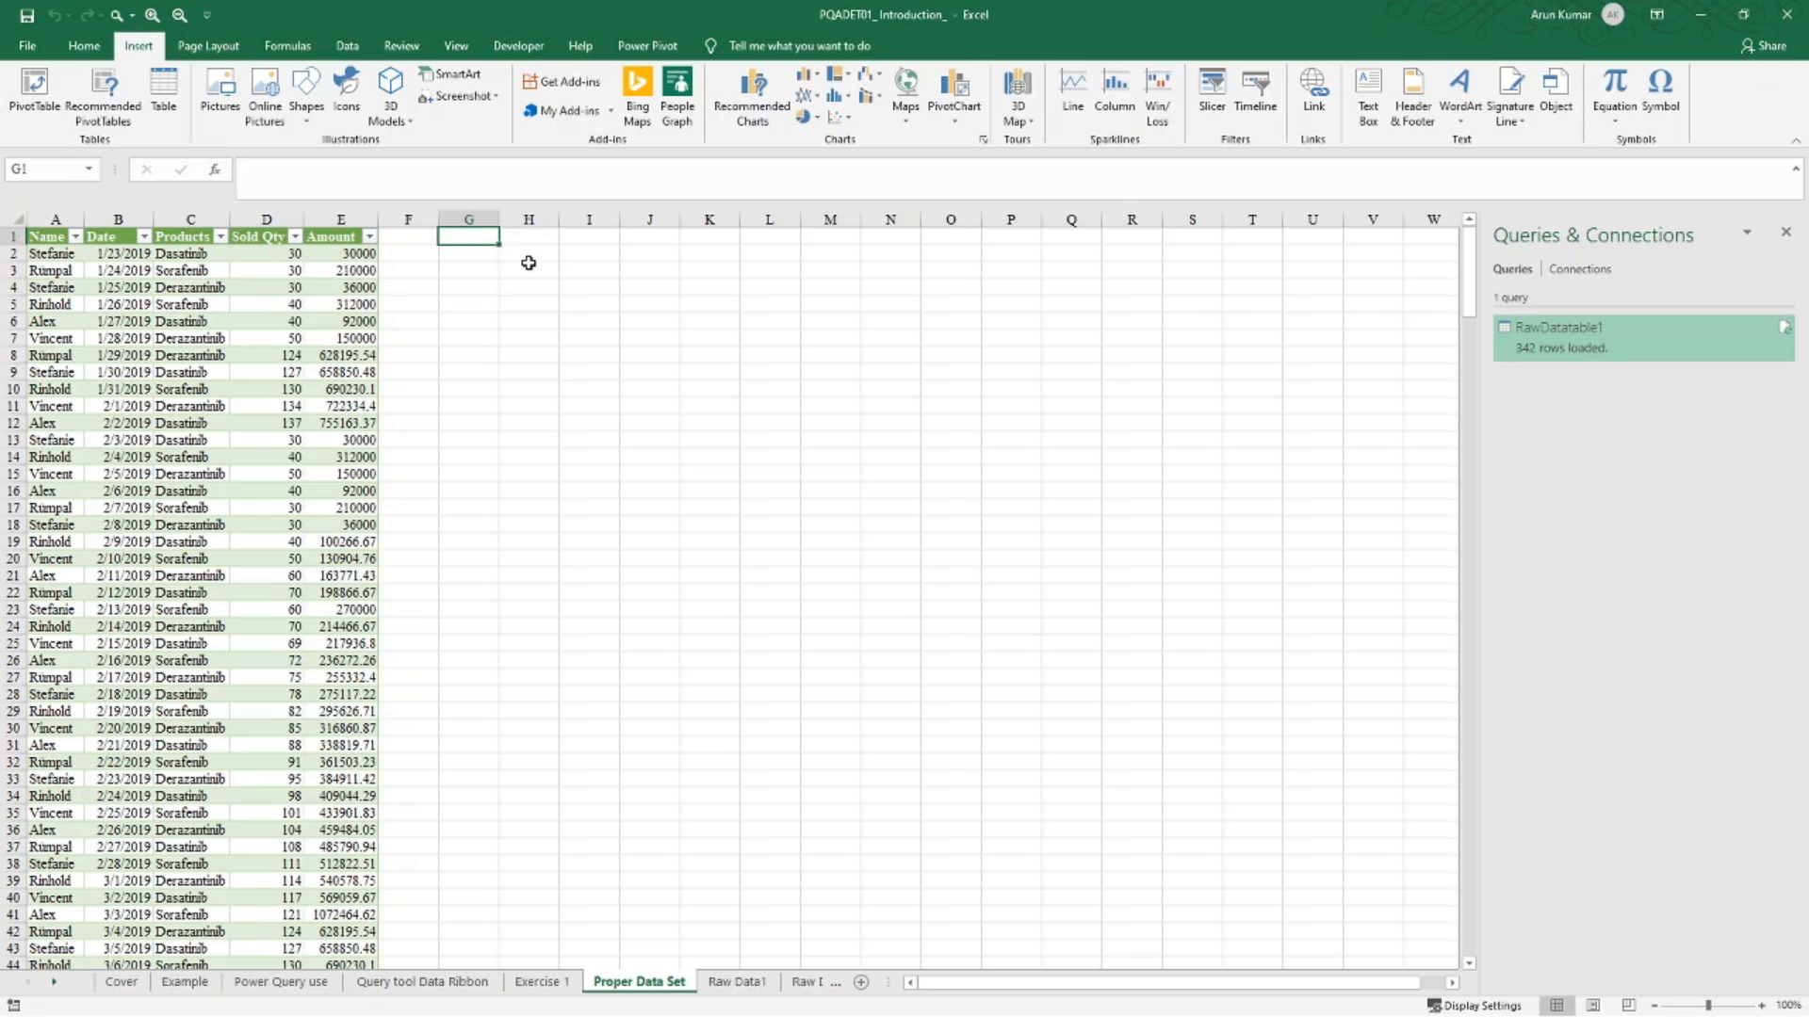
key("alt")
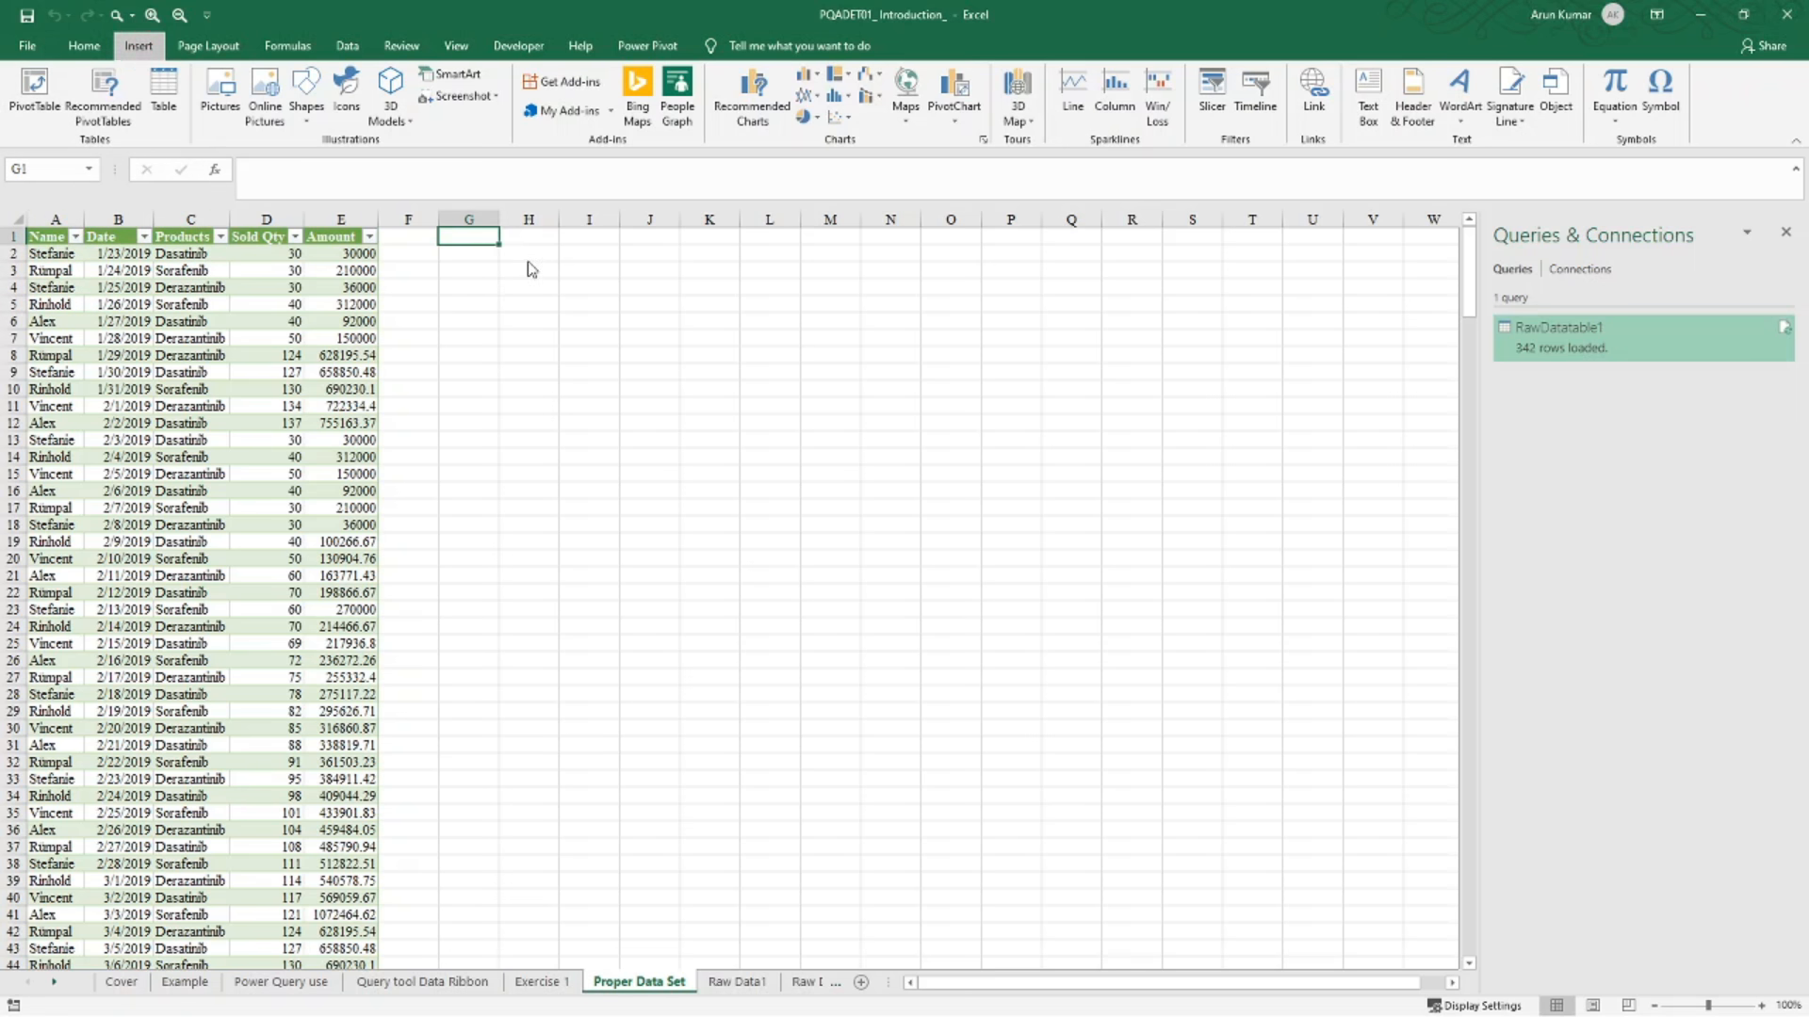
key("n")
key("v")
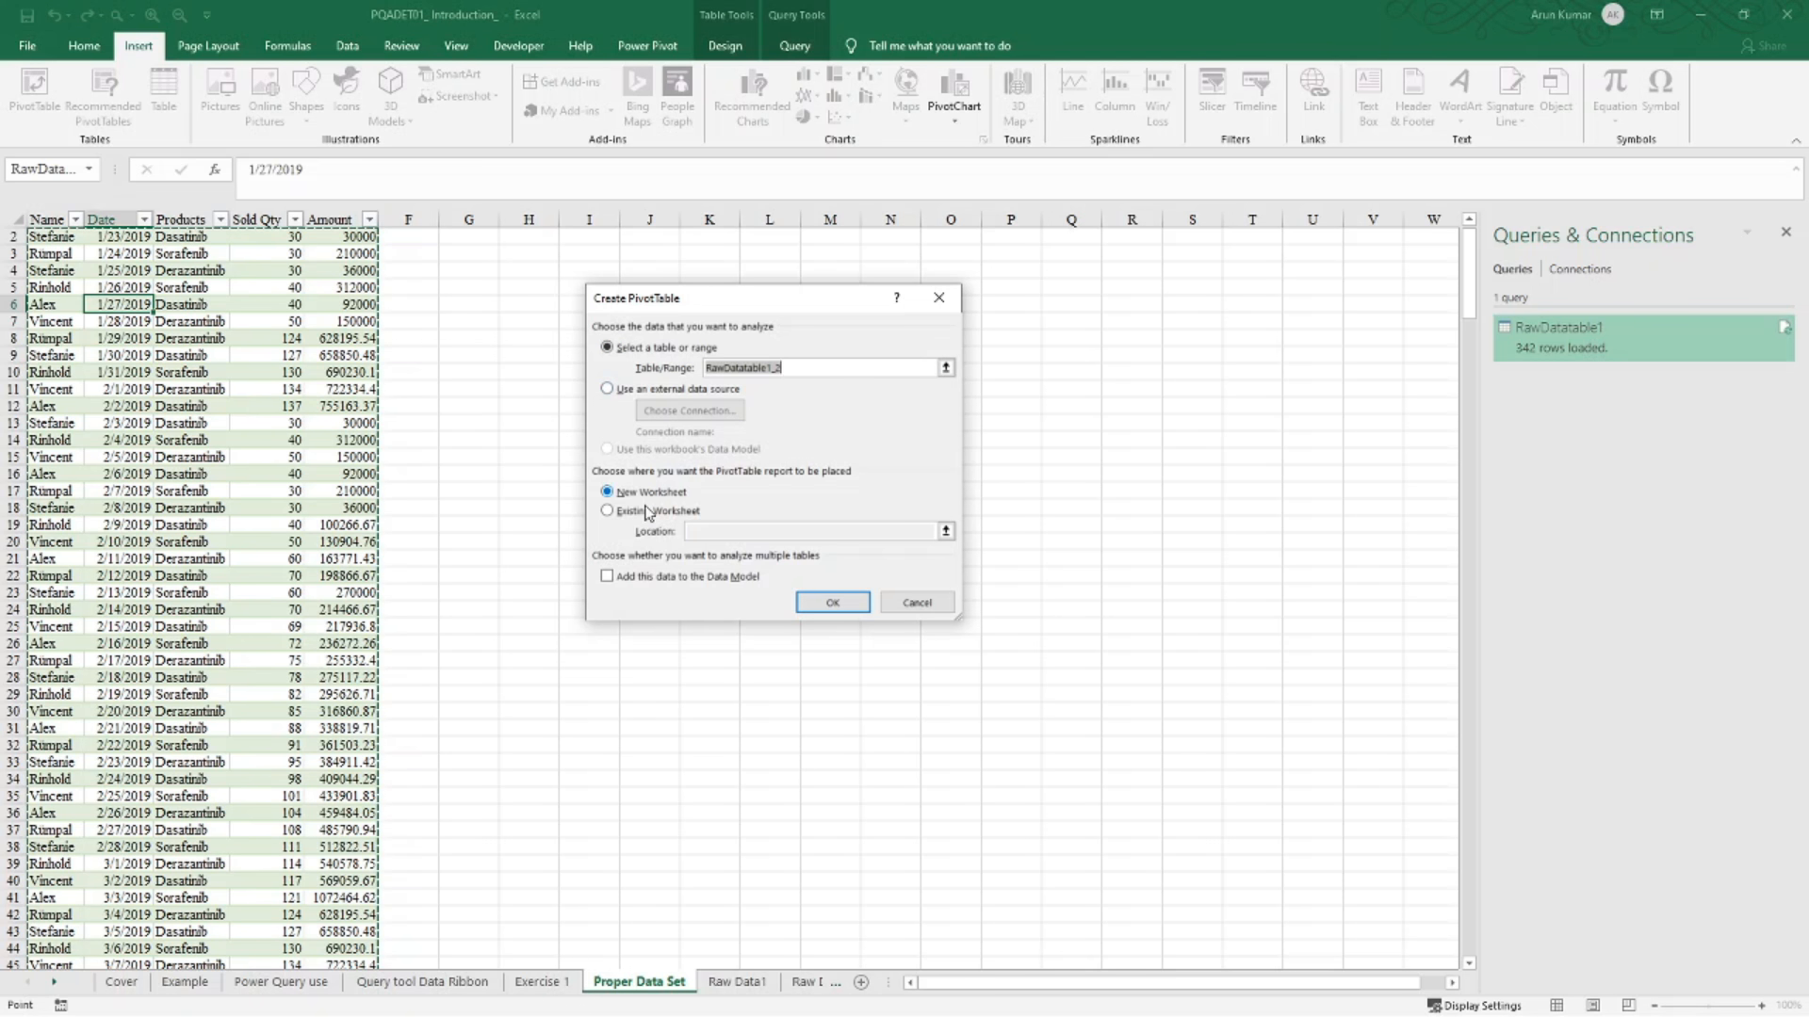
left_click(608, 512)
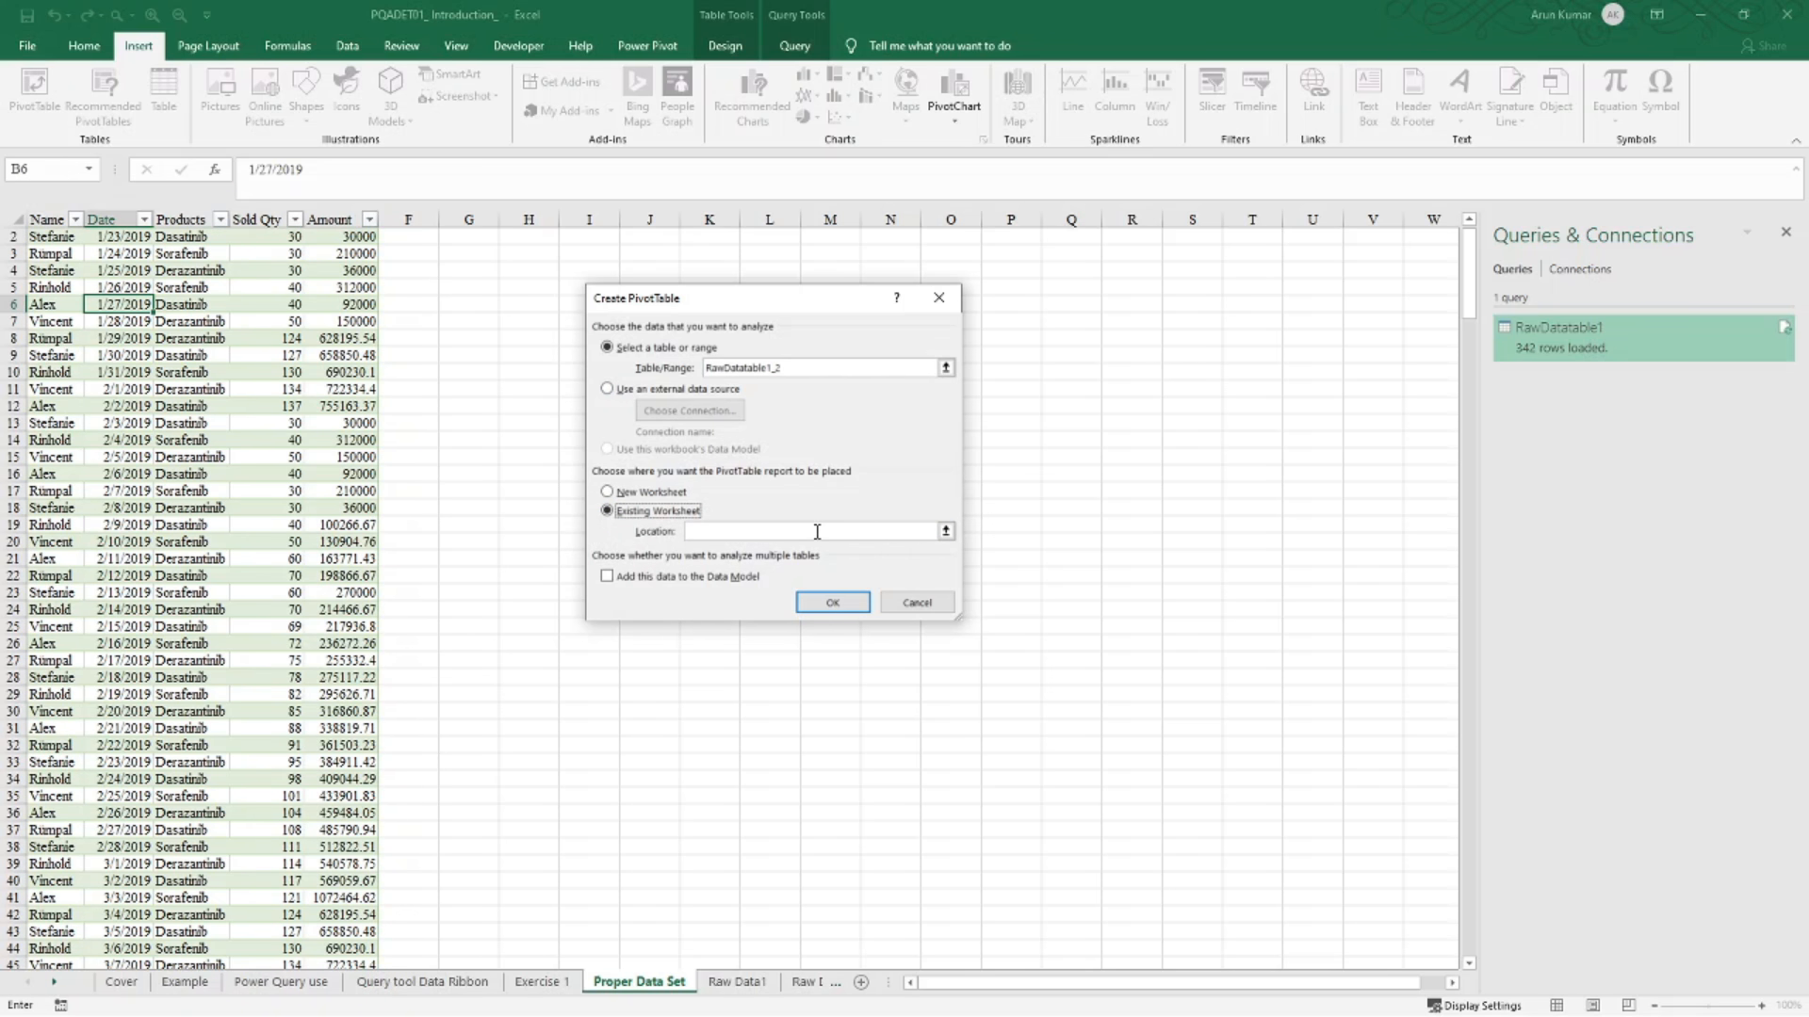
left_click(944, 532)
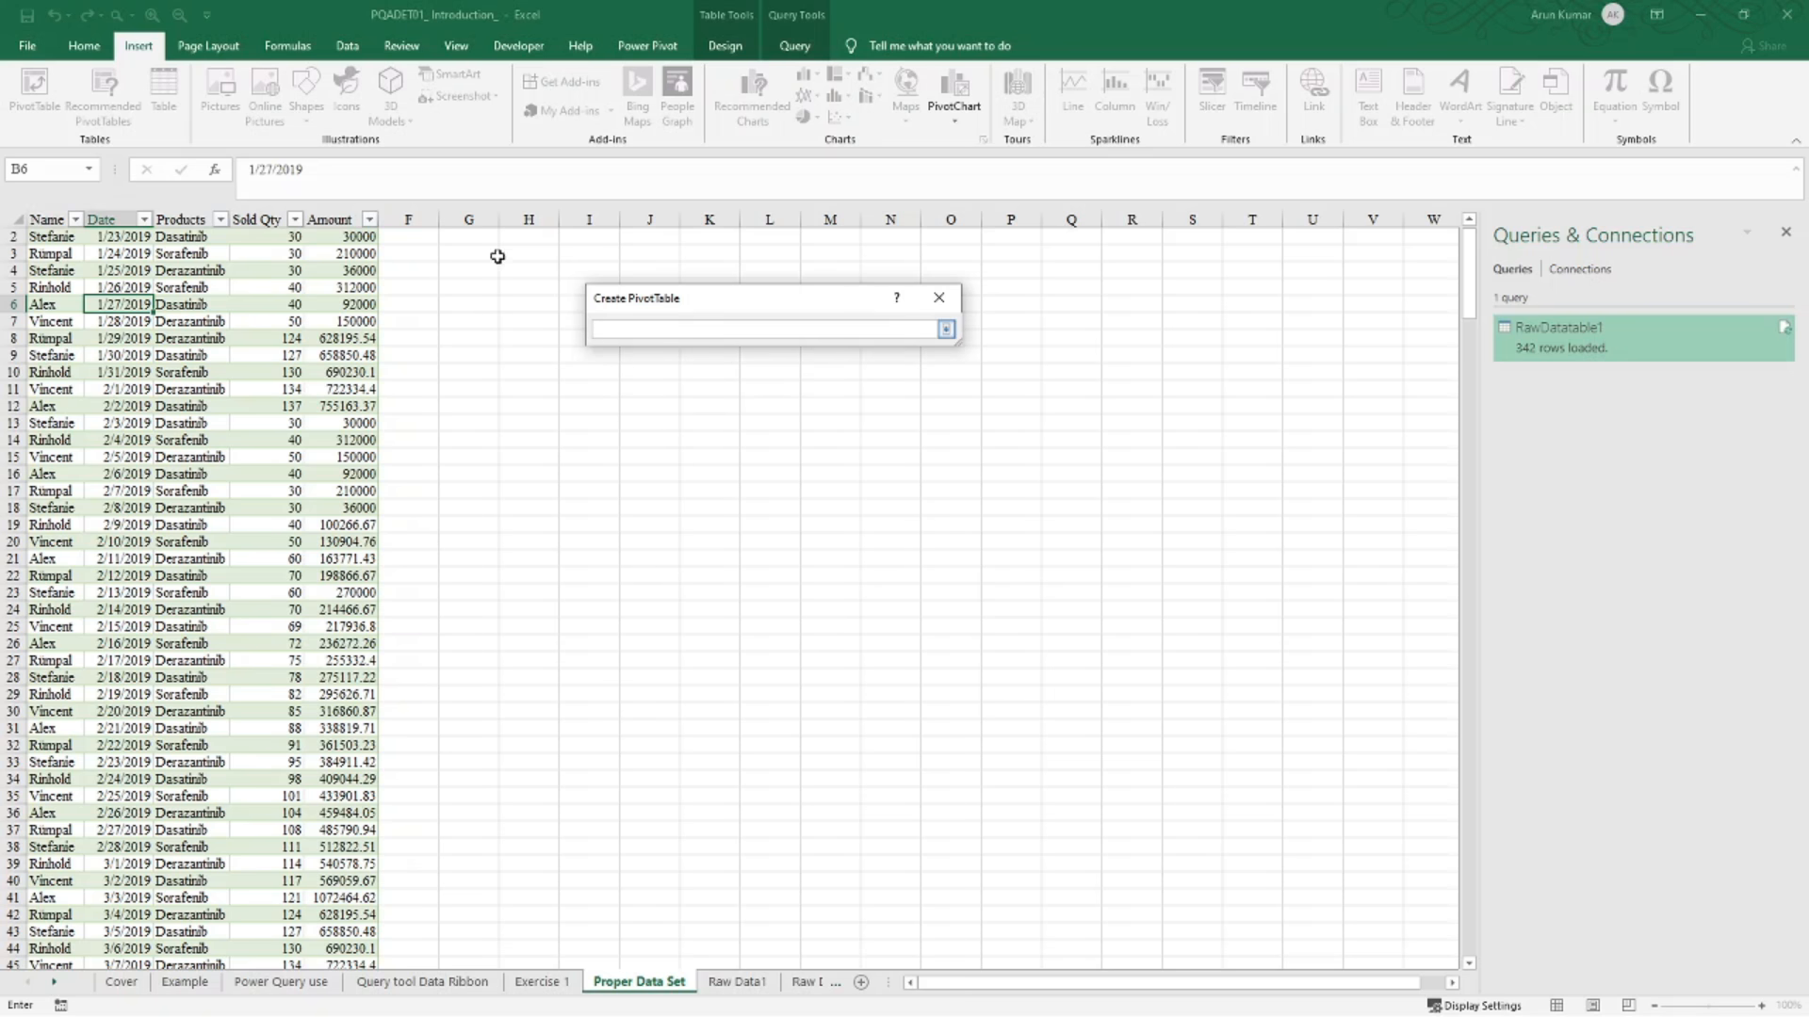
left_click(477, 235)
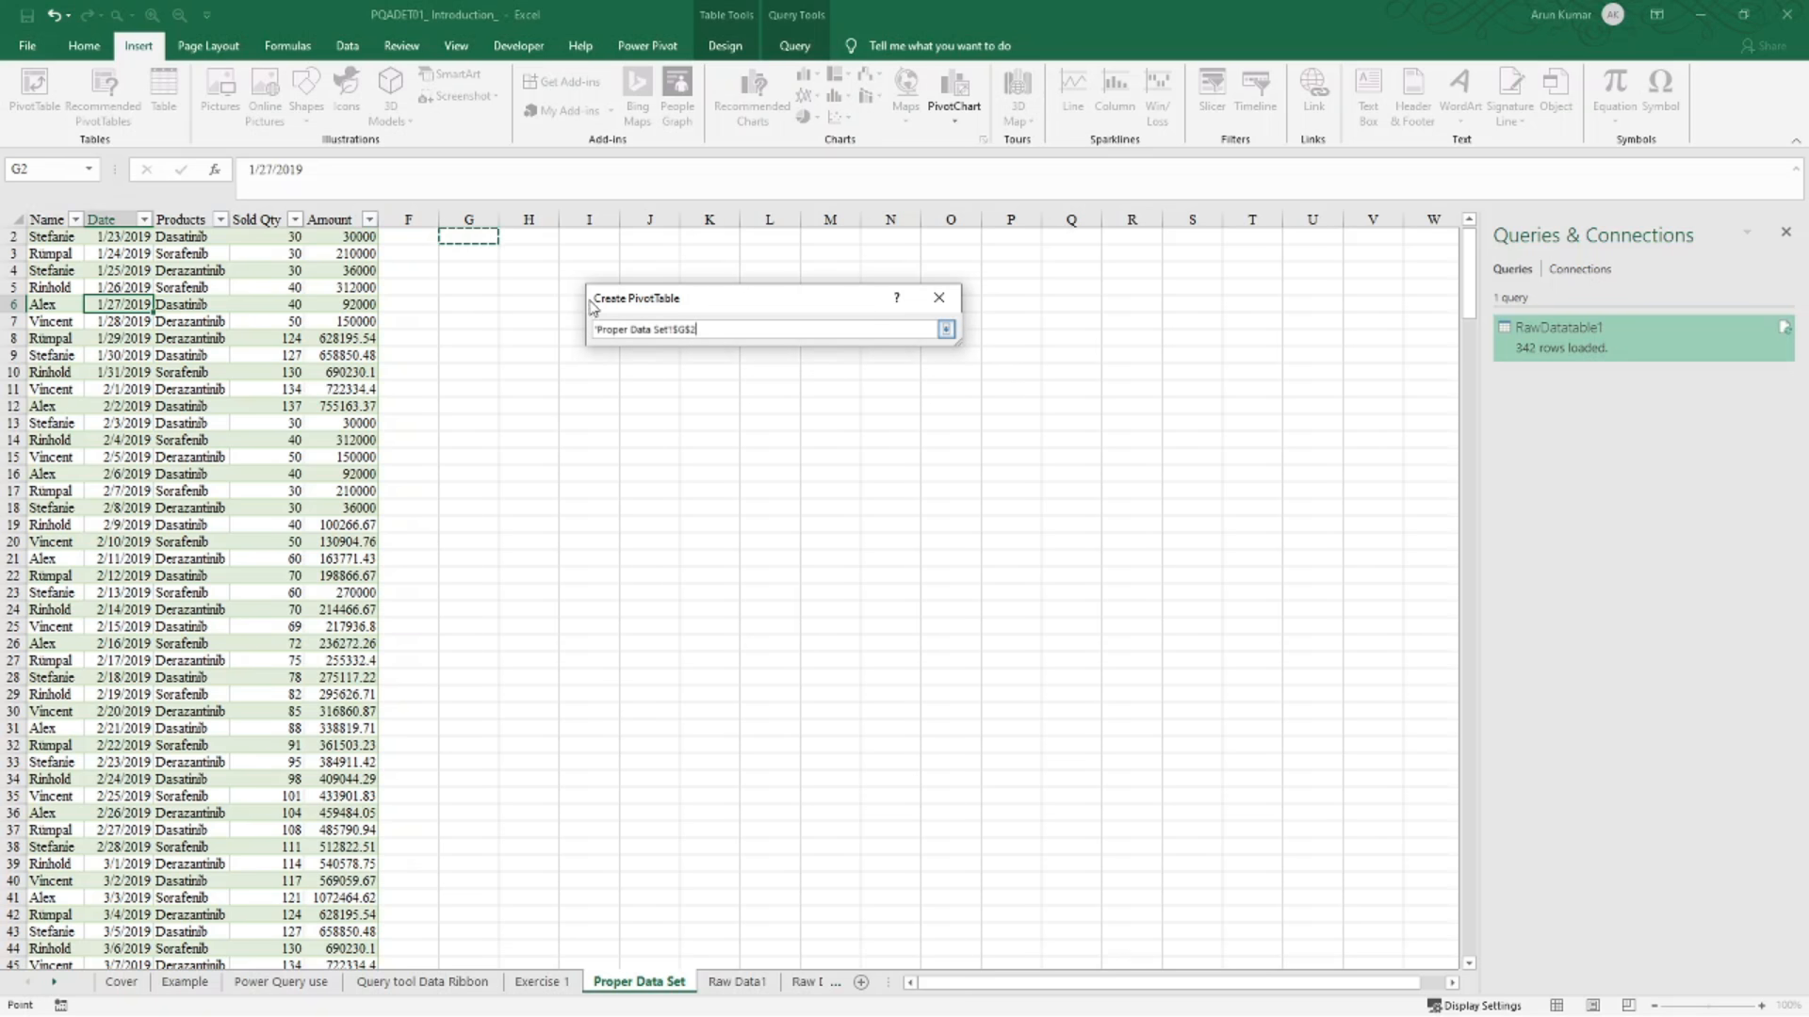
left_click(945, 329)
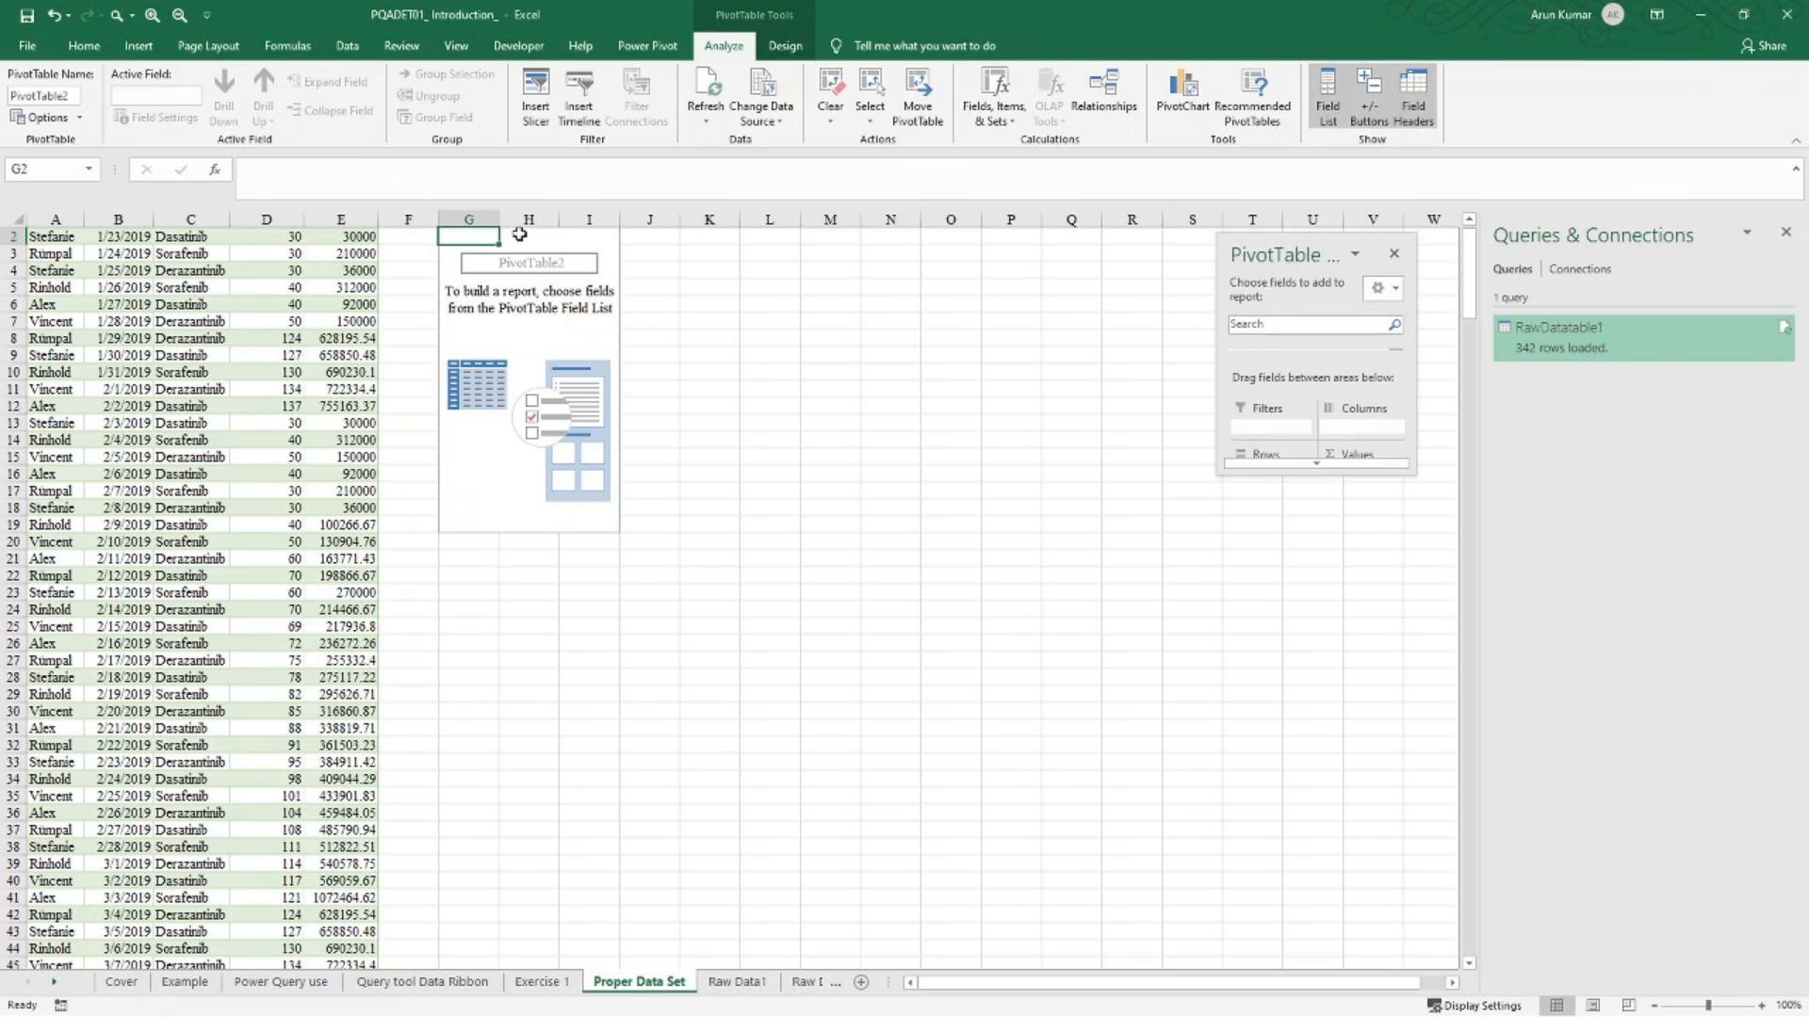
Build the PivotTable with Name in the rows, the sum of Sold Qty as values and Products in the columns
left_click_drag(1319, 477, 1364, 799)
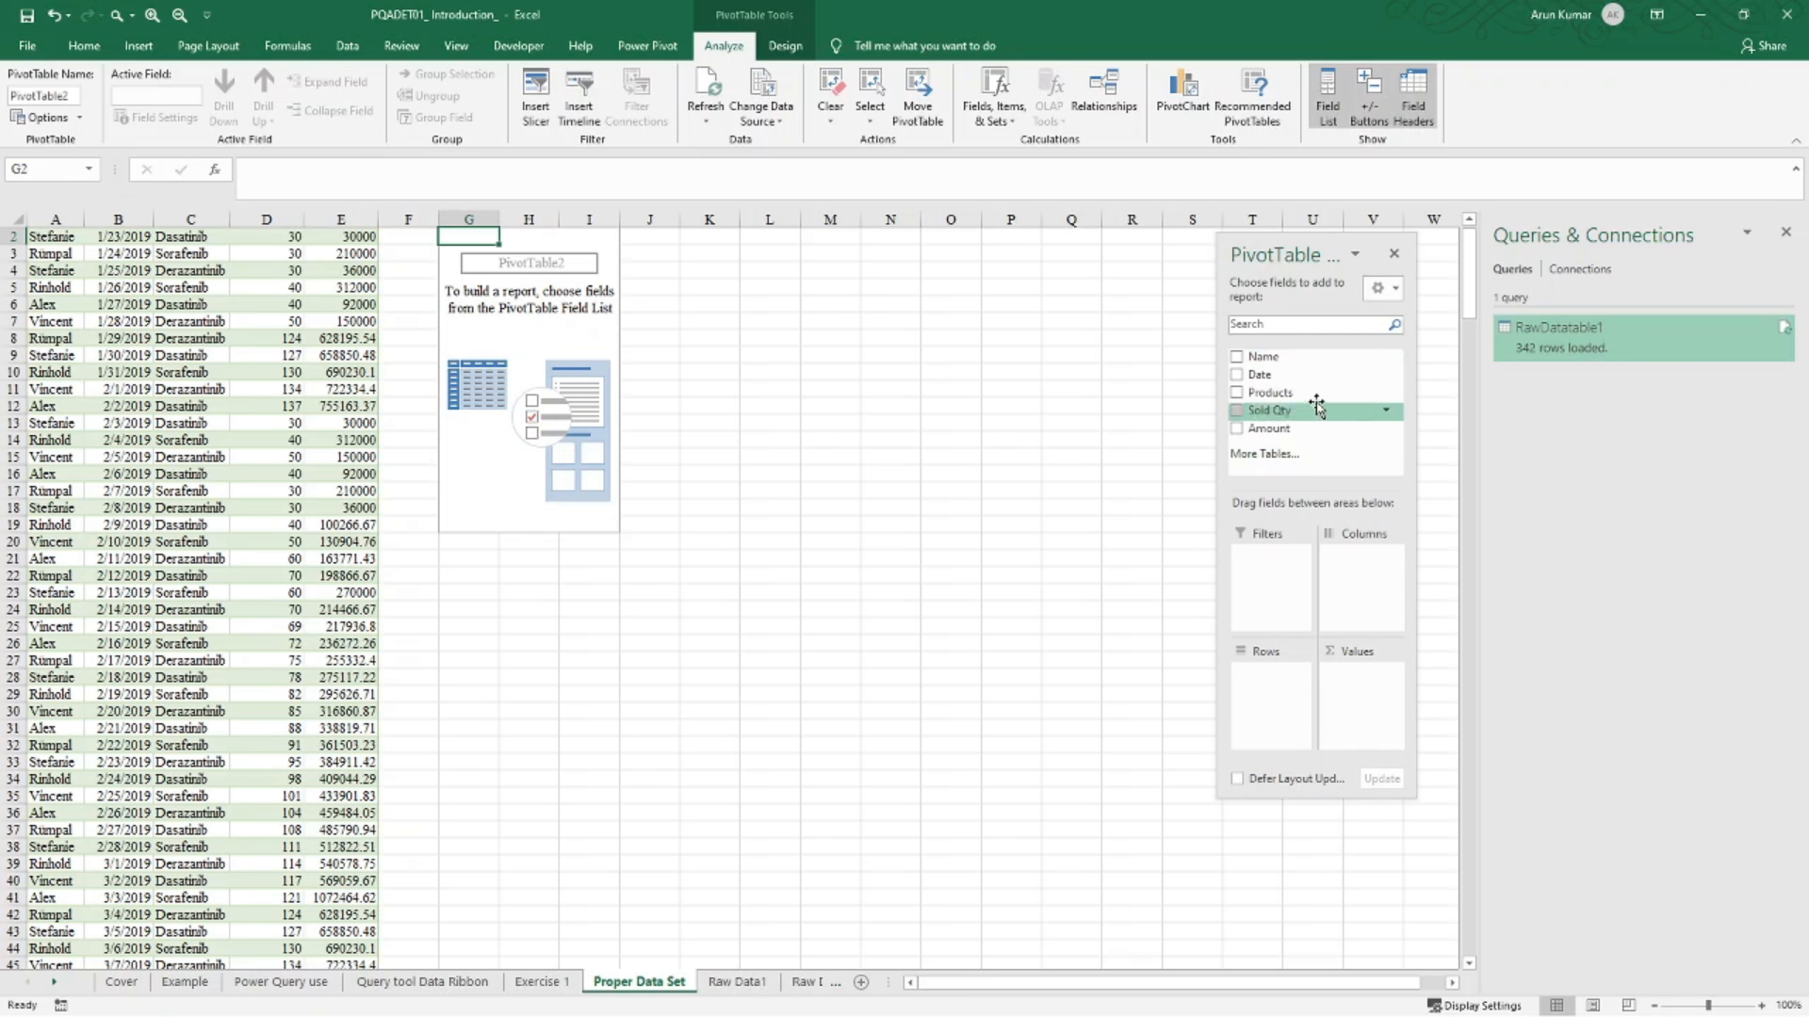
left_click_drag(1262, 356, 1257, 683)
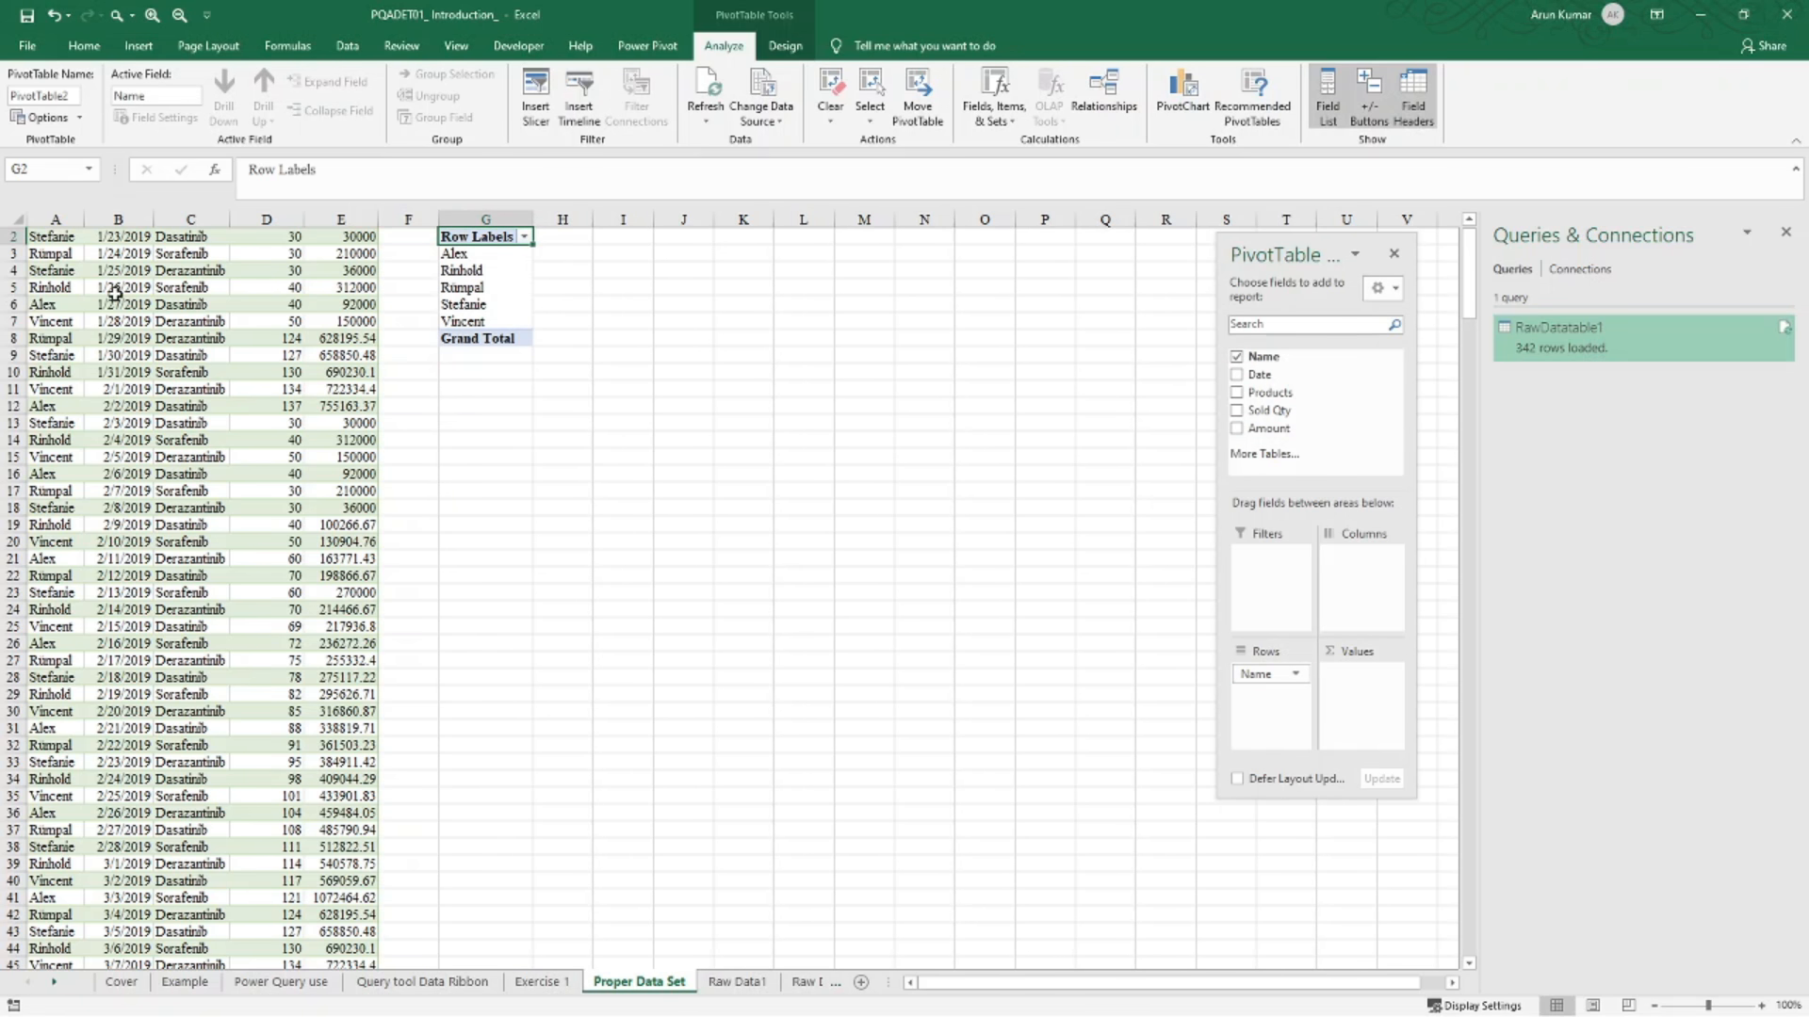
scroll(116, 283, "up", 1)
left_click_drag(1267, 410, 1361, 686)
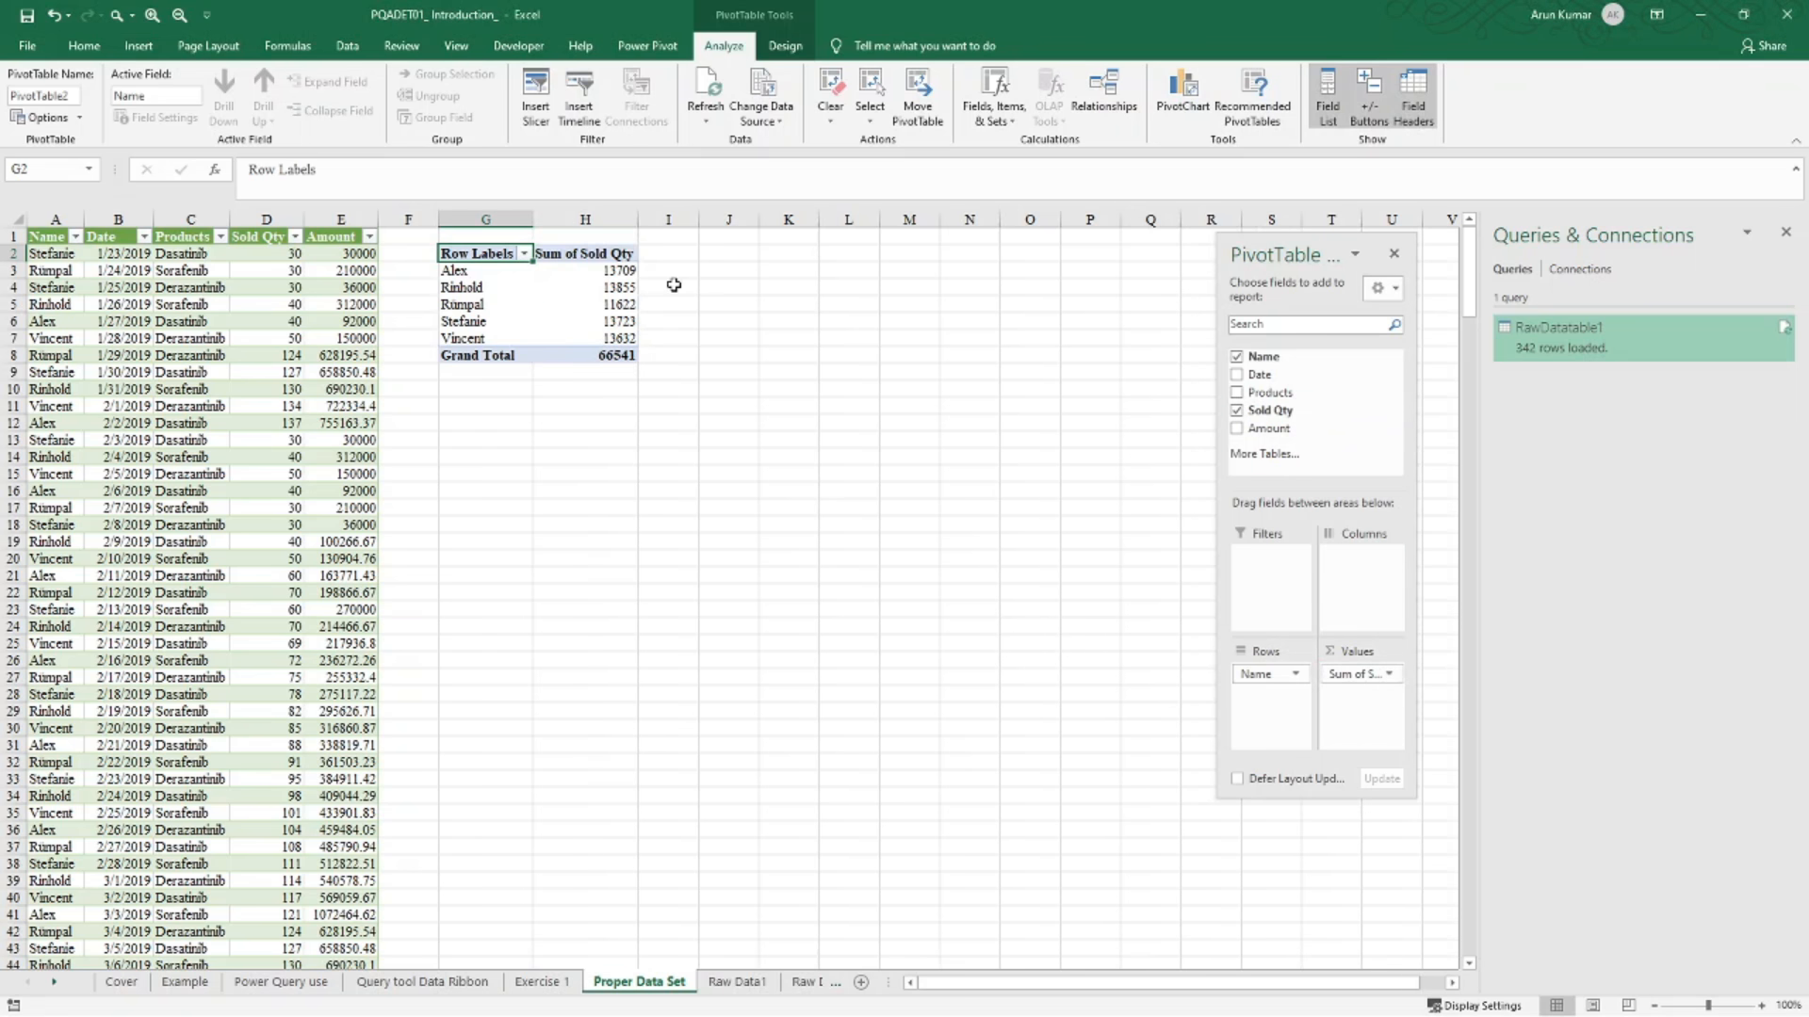
left_click_drag(1264, 399, 1355, 570)
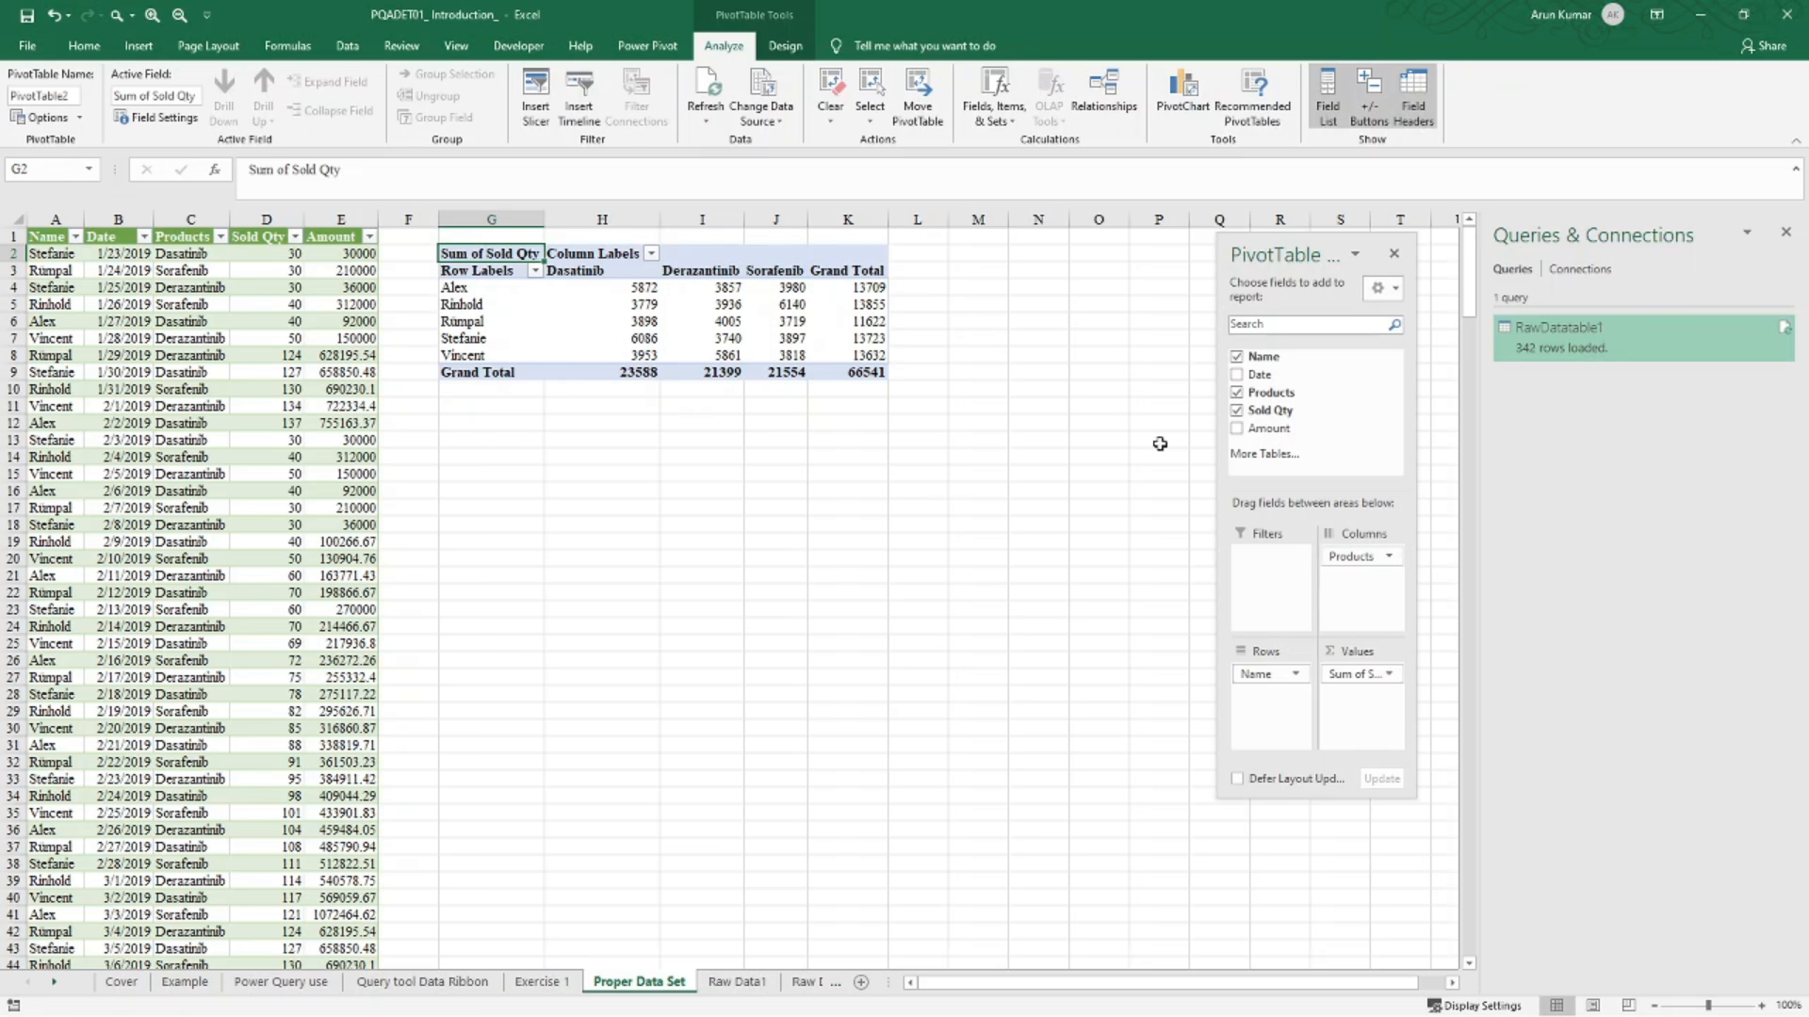
Add Amount to the PivotTable values as a sum, and move the field list clear of the report
left_click_drag(1267, 428, 1352, 708)
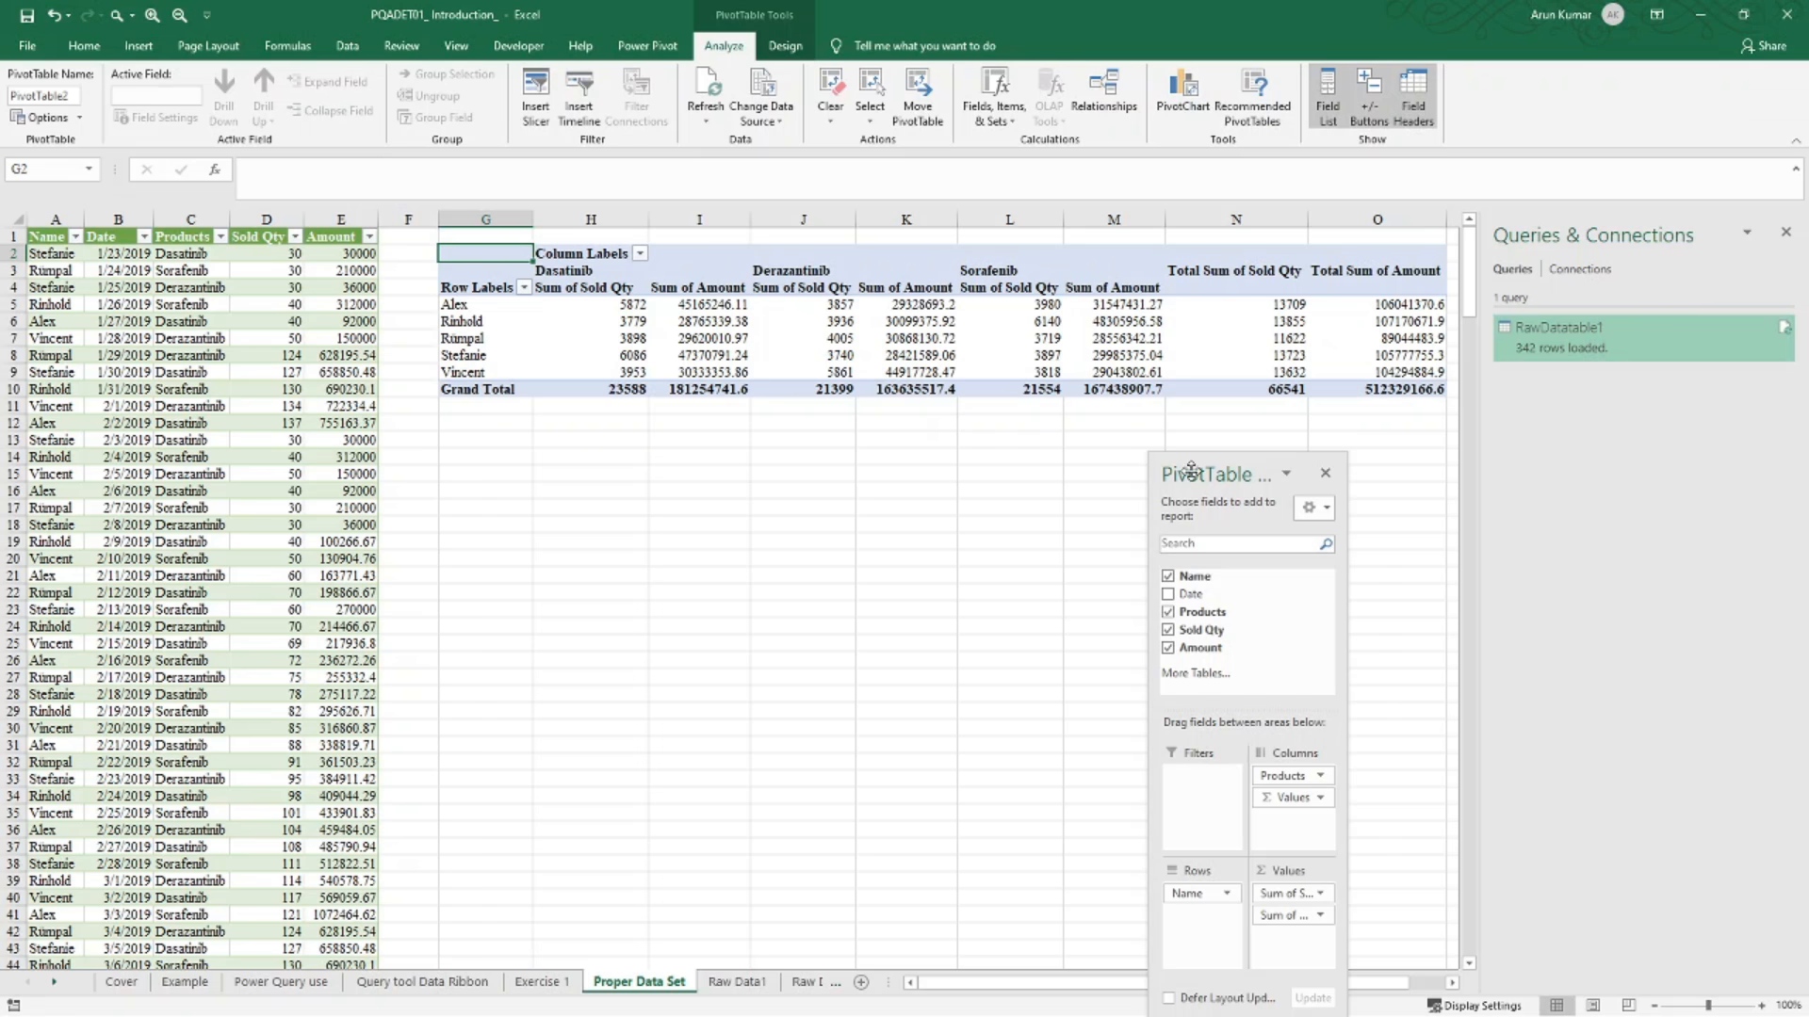
left_click_drag(1222, 460, 1311, 418)
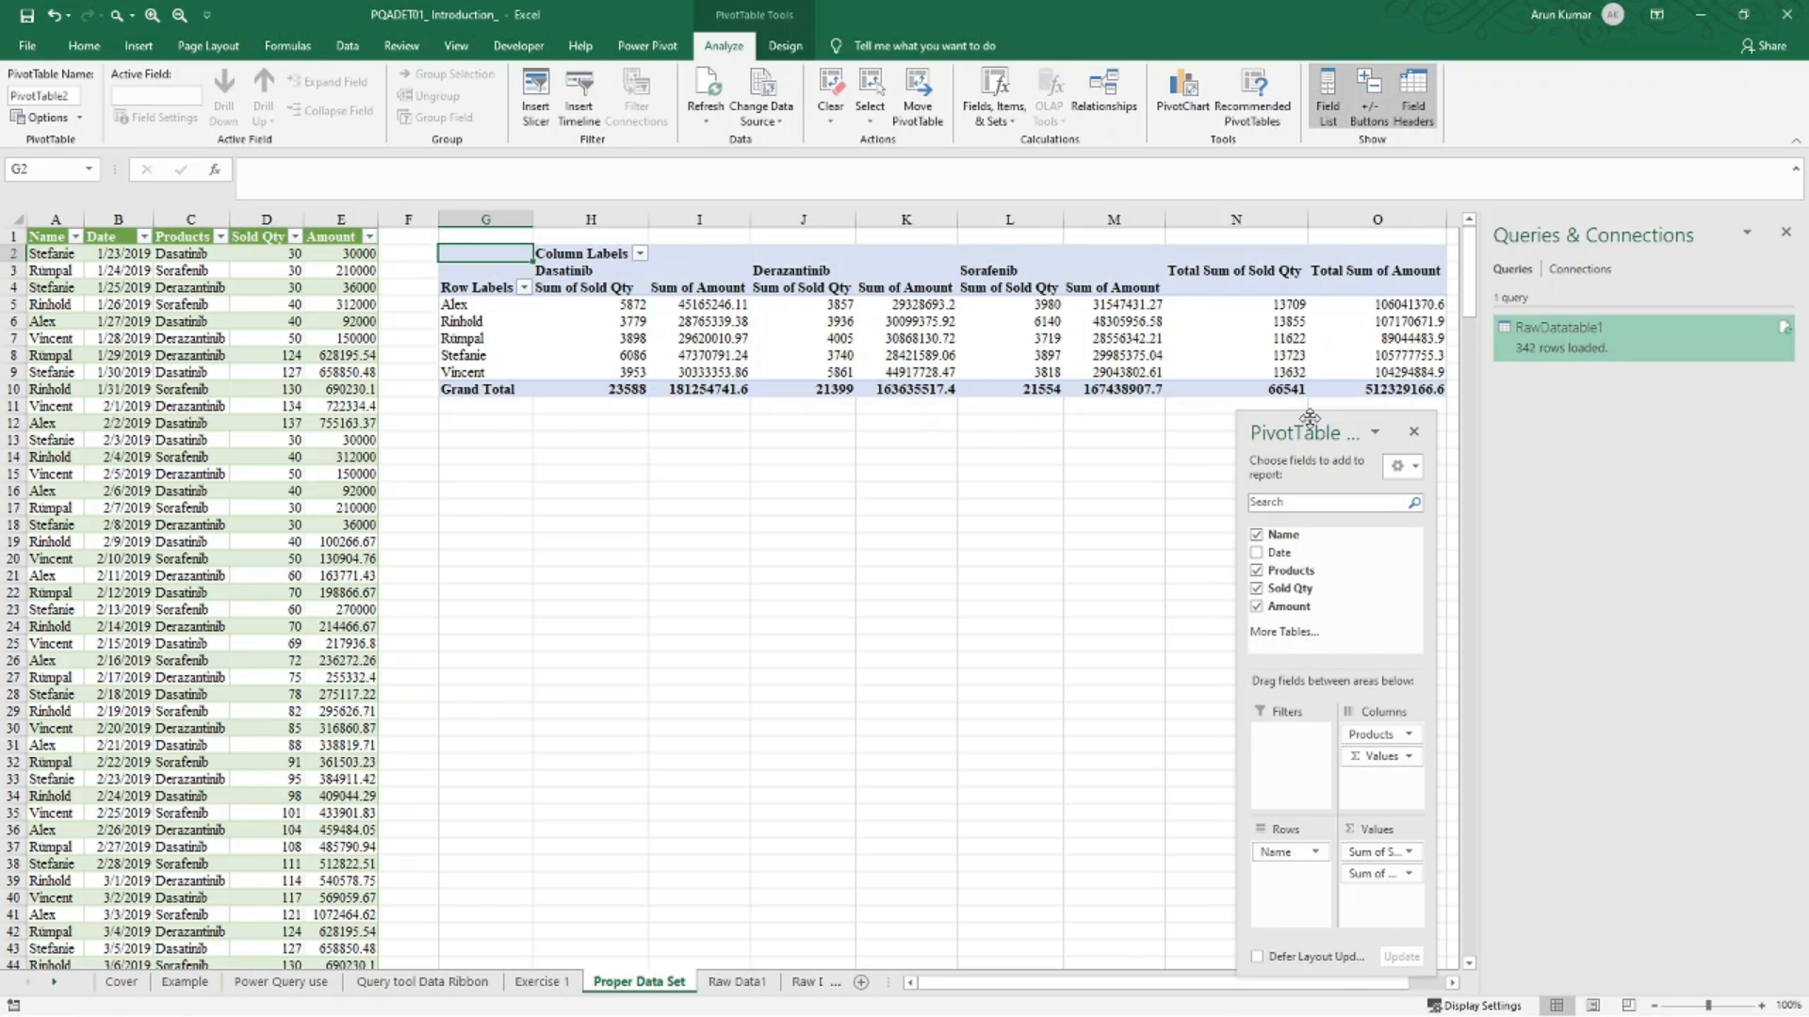
left_click(1381, 389)
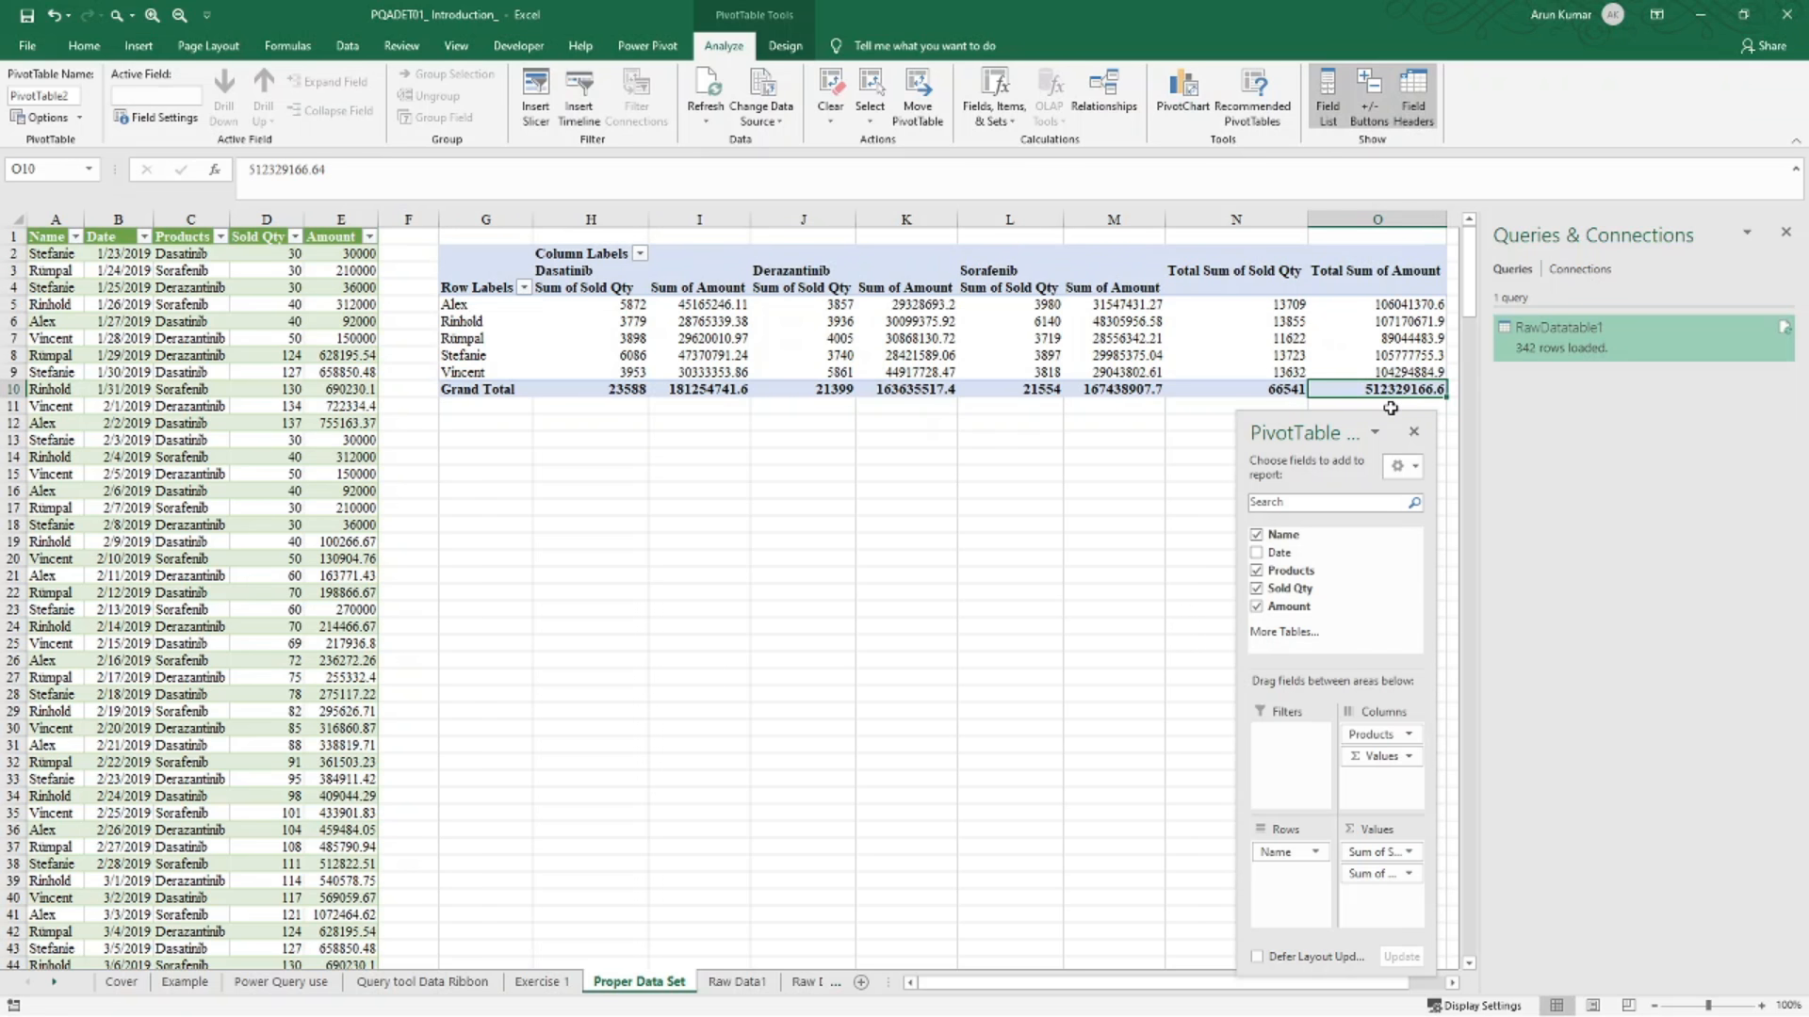
Format the PivotTable's Sum of Amount values as Currency with the $ symbol and 0 decimal places
left_click(704, 322)
right_click(704, 322)
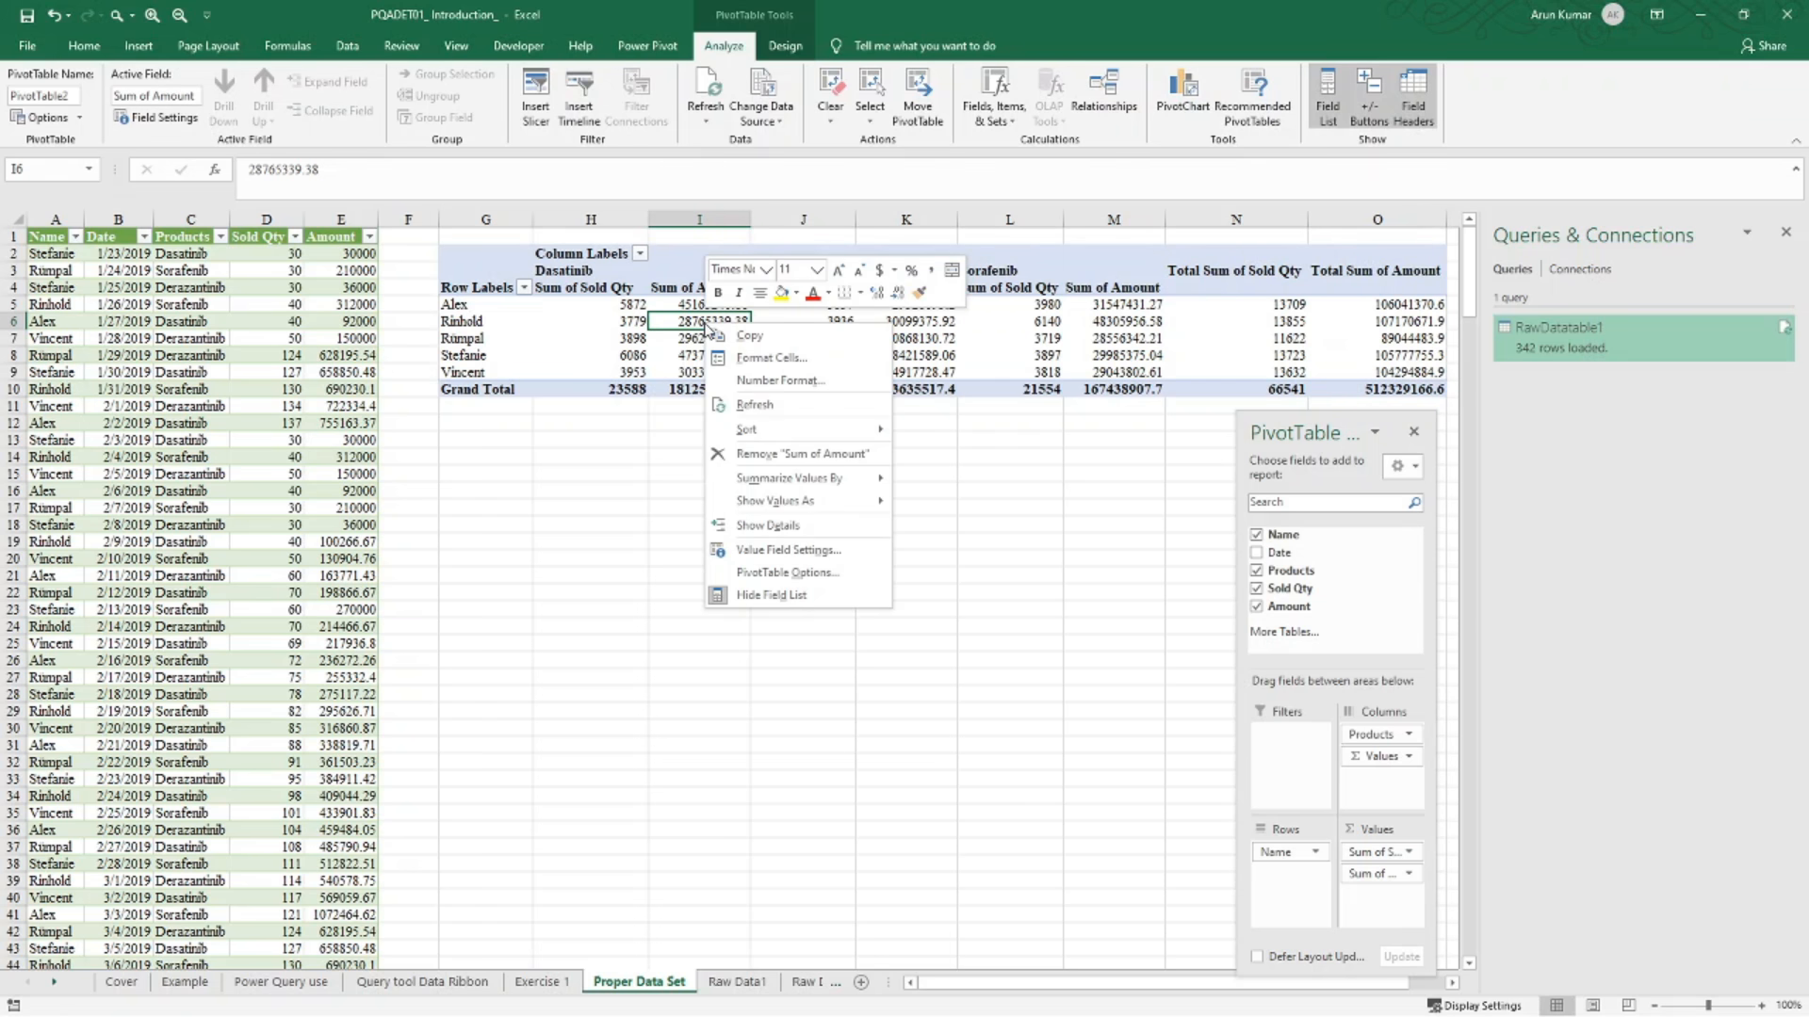
left_click(760, 381)
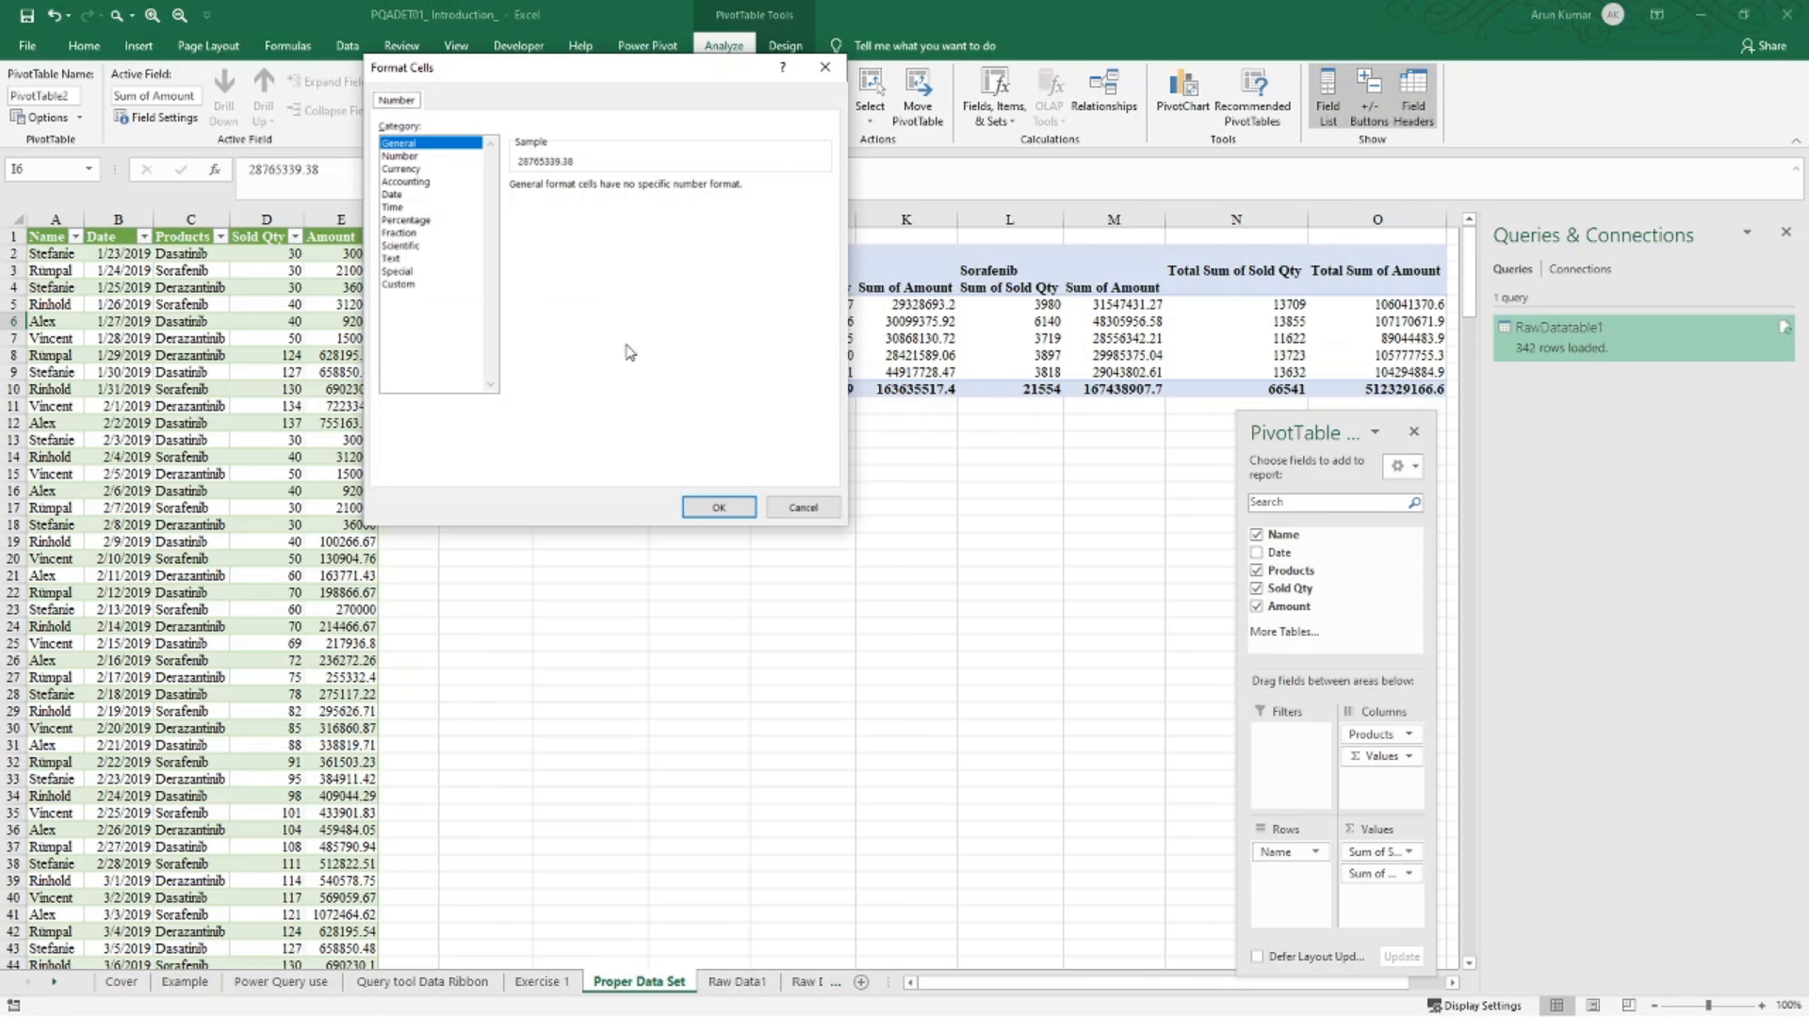
left_click(403, 169)
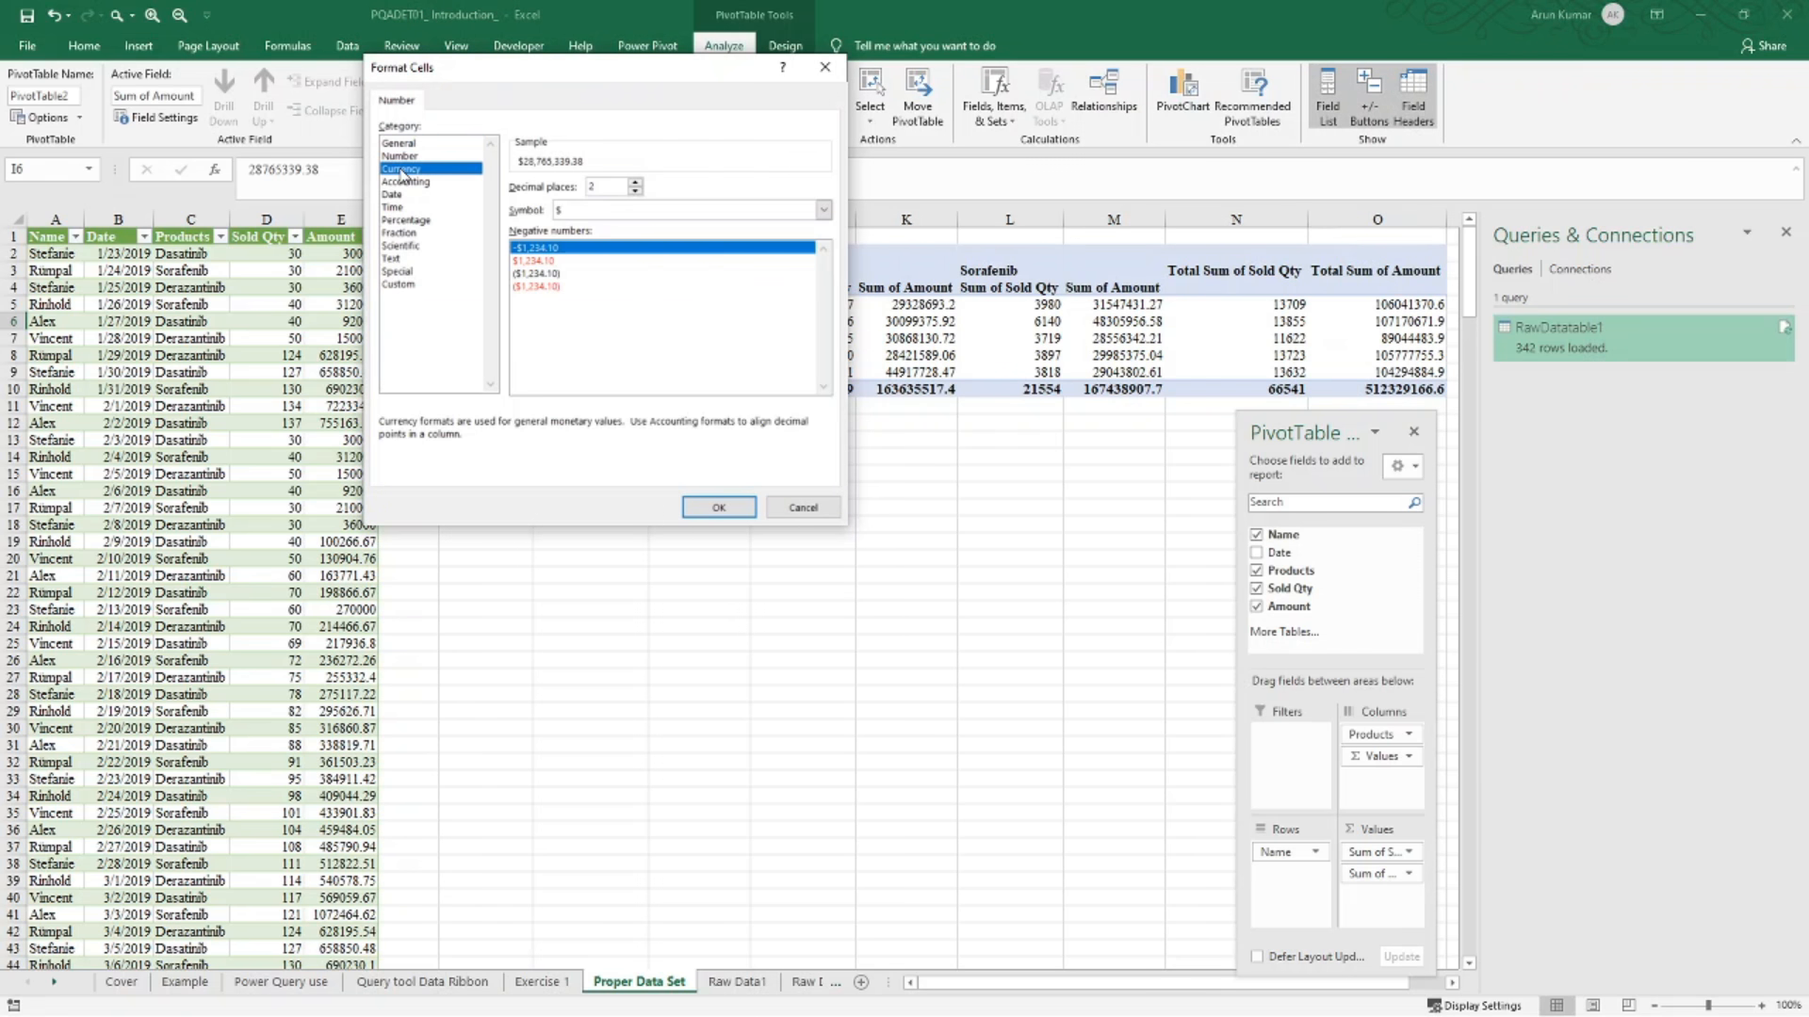
left_click(635, 190)
left_click(636, 190)
left_click(718, 508)
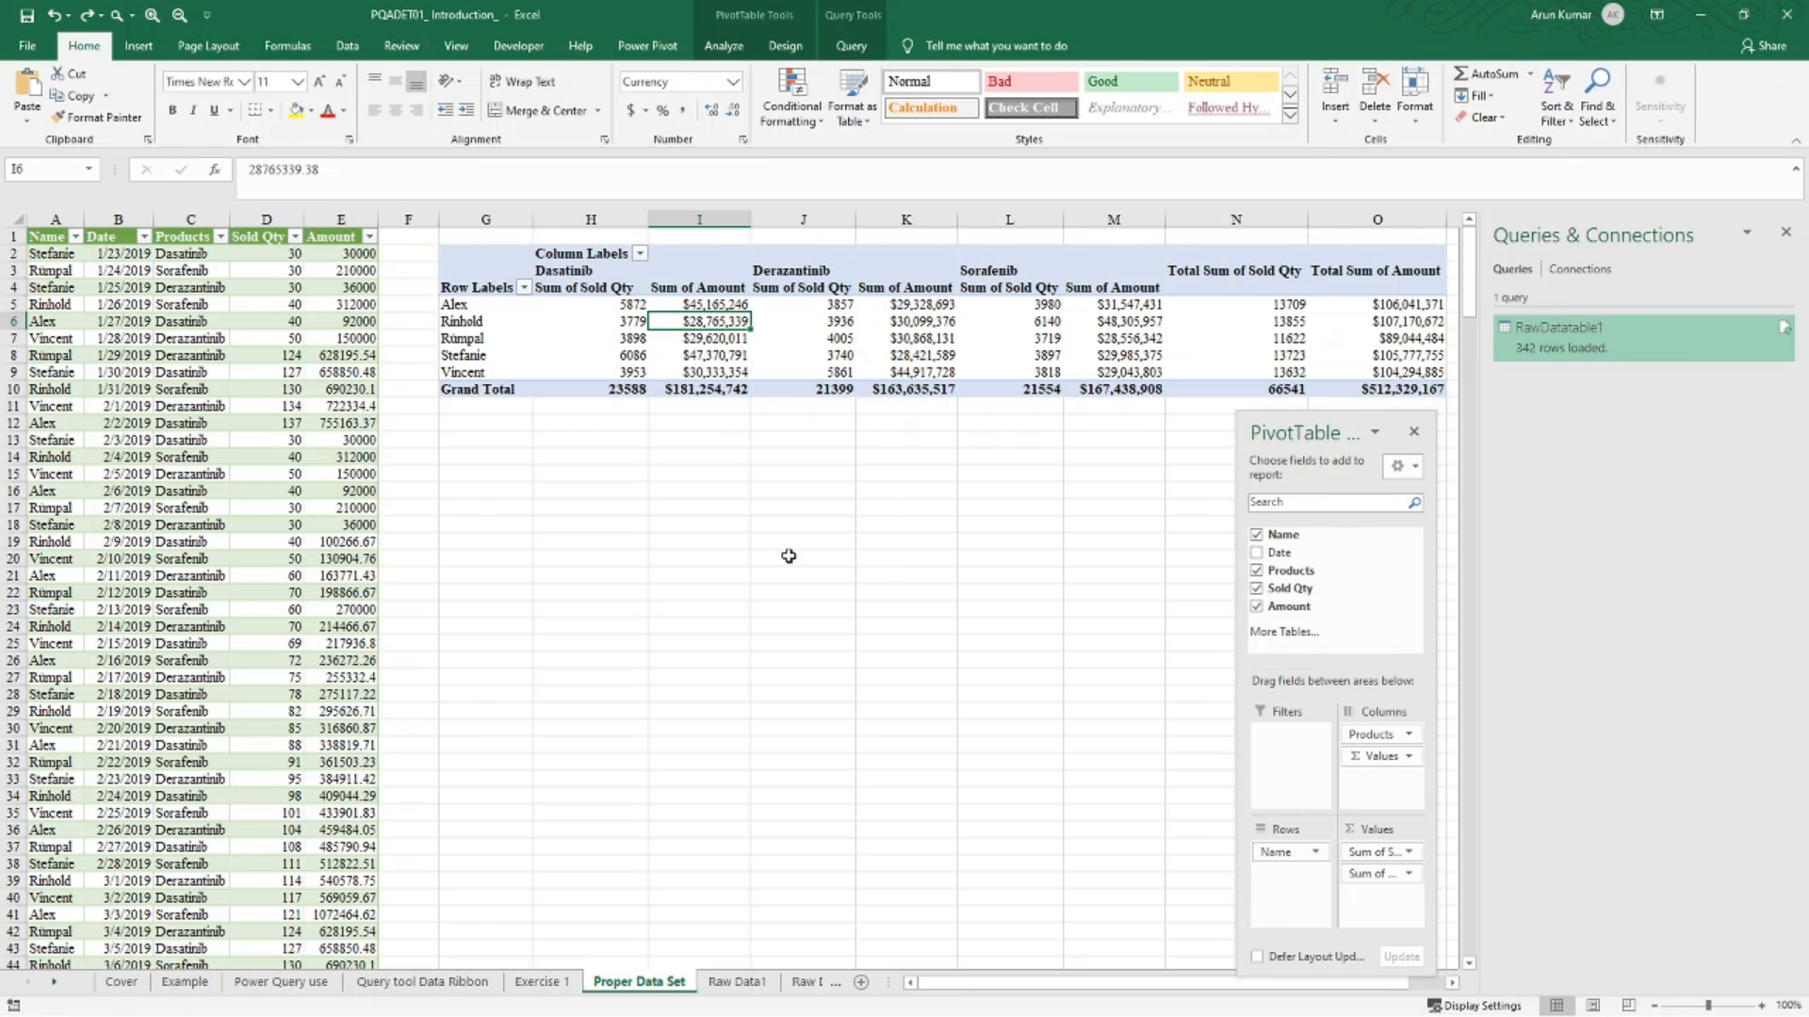
Copy all data rows below the header on the Raw Data 2 sheet, range A2:C87
left_click(806, 982)
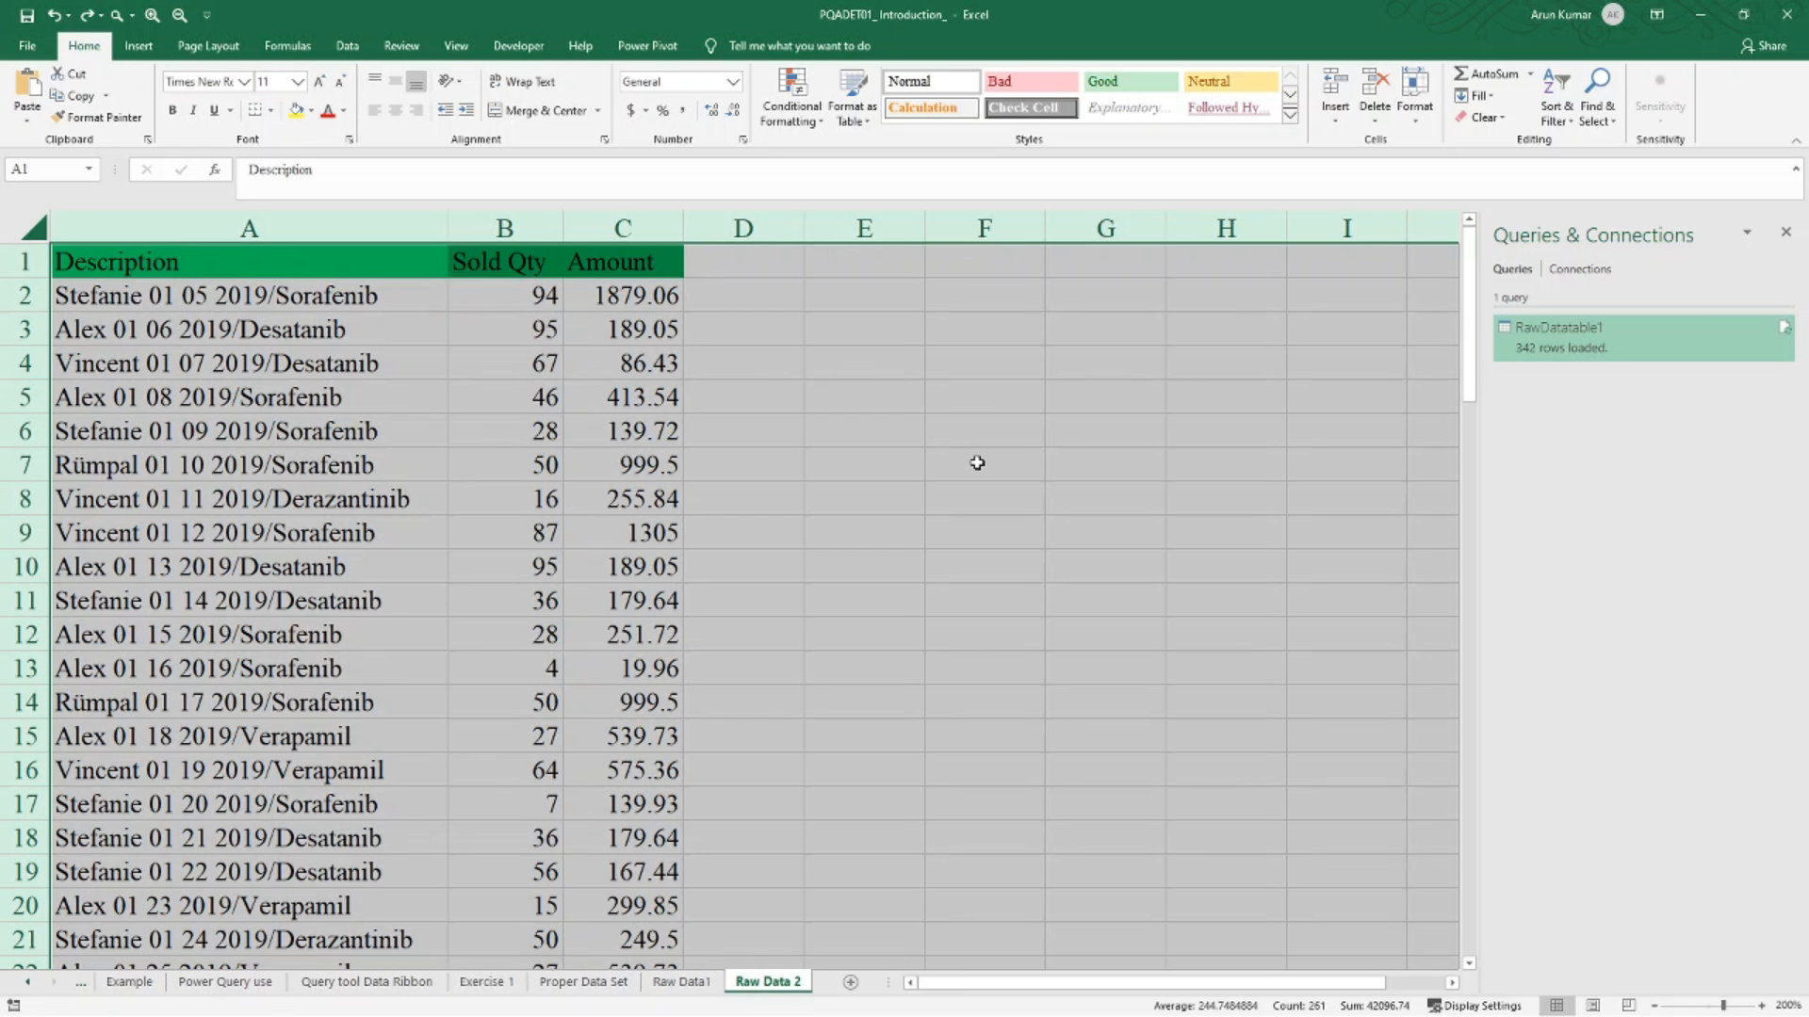
left_click_drag(102, 287, 626, 299)
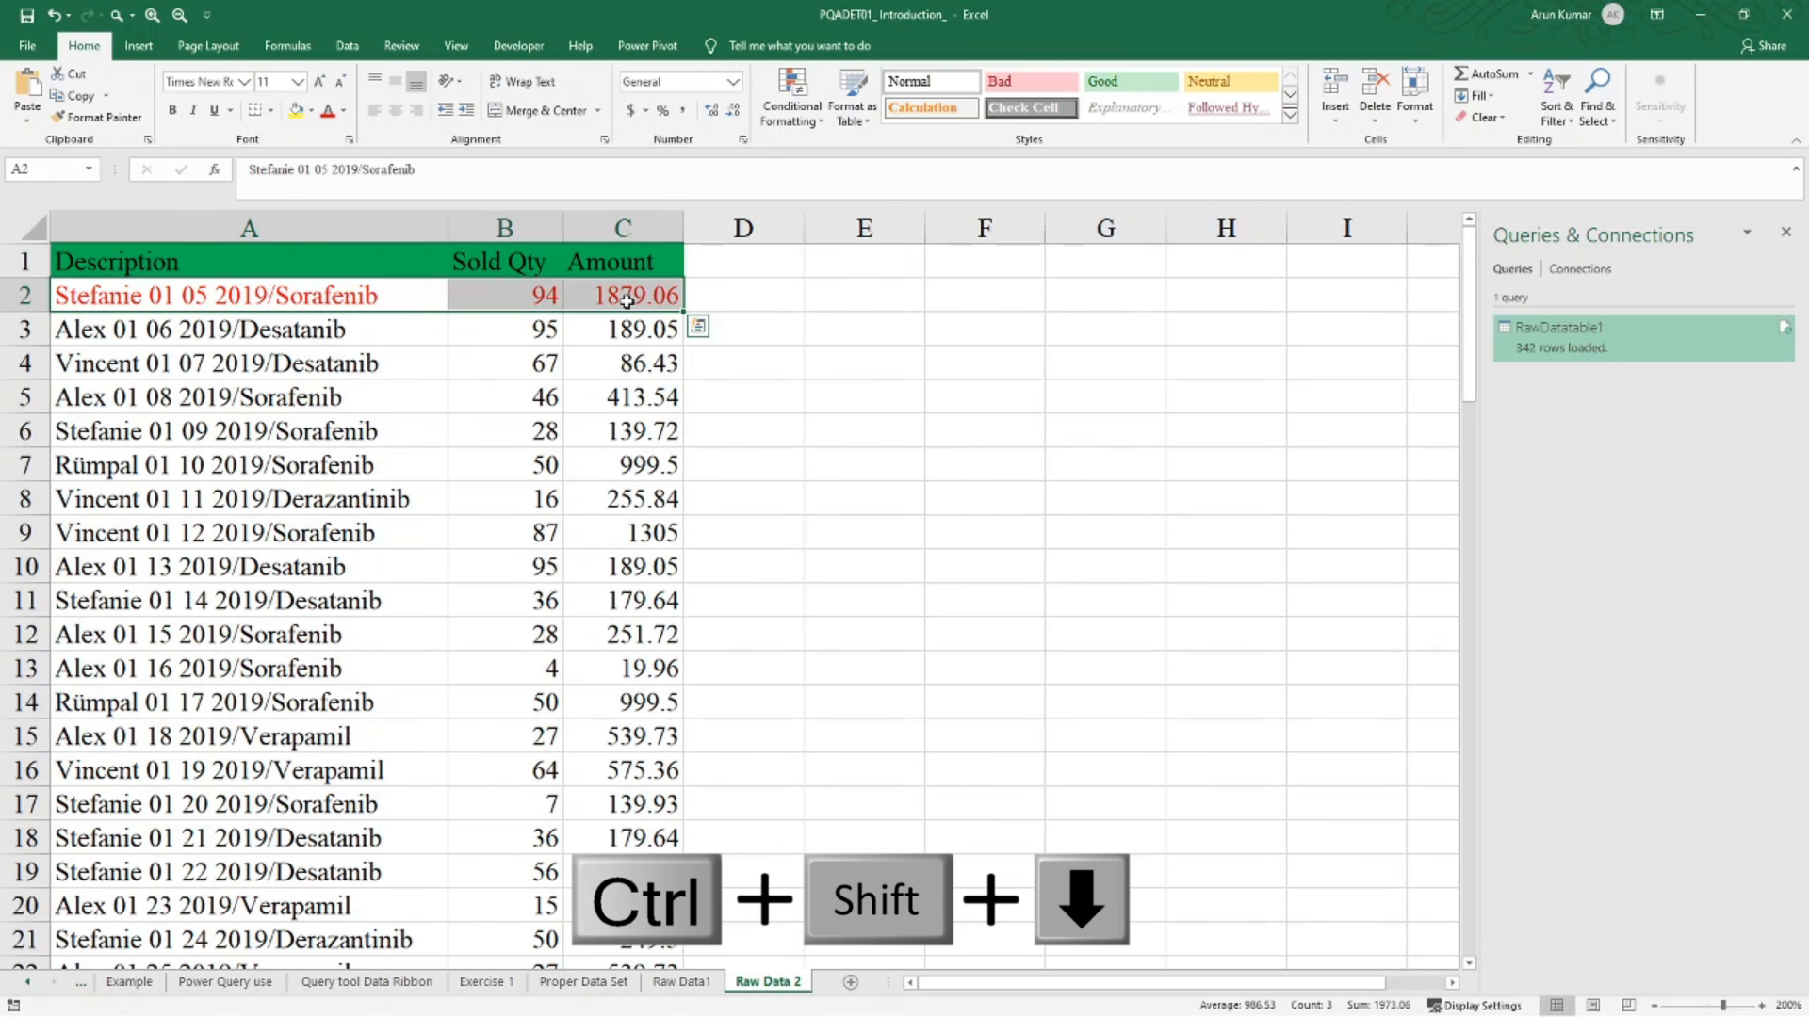
key("ctrl+shift+Down")
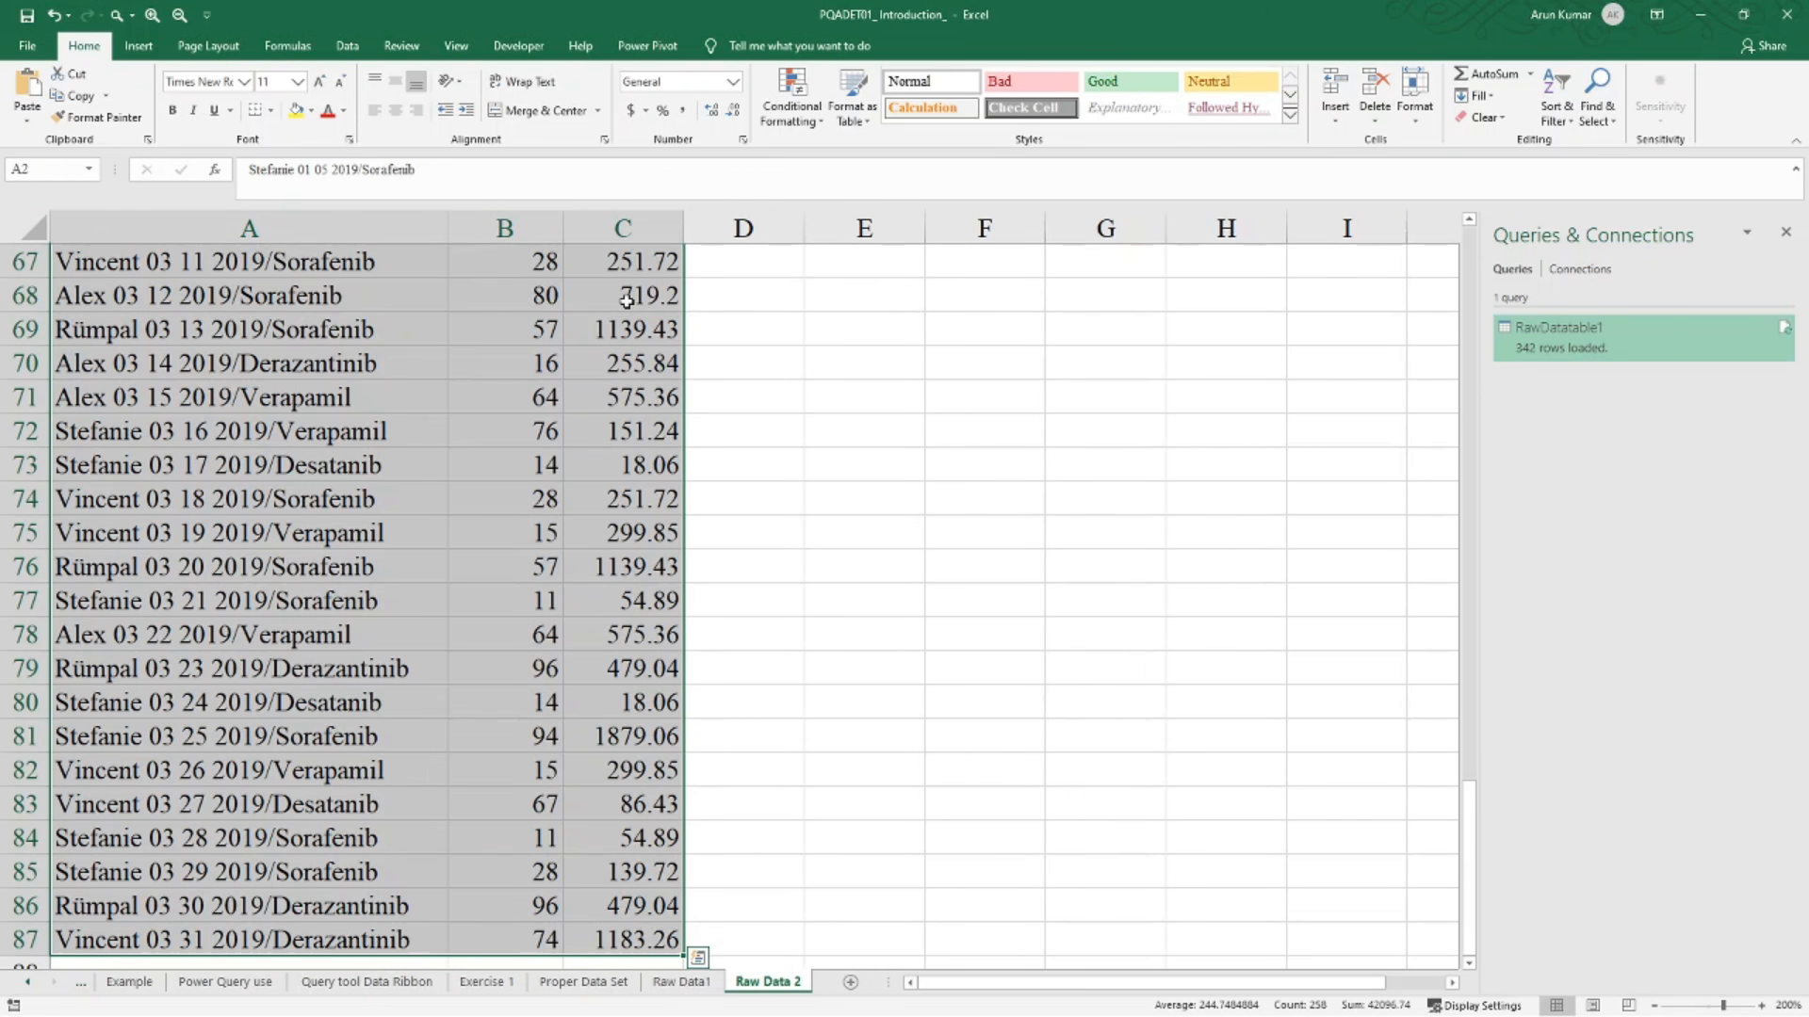
key("ctrl+c")
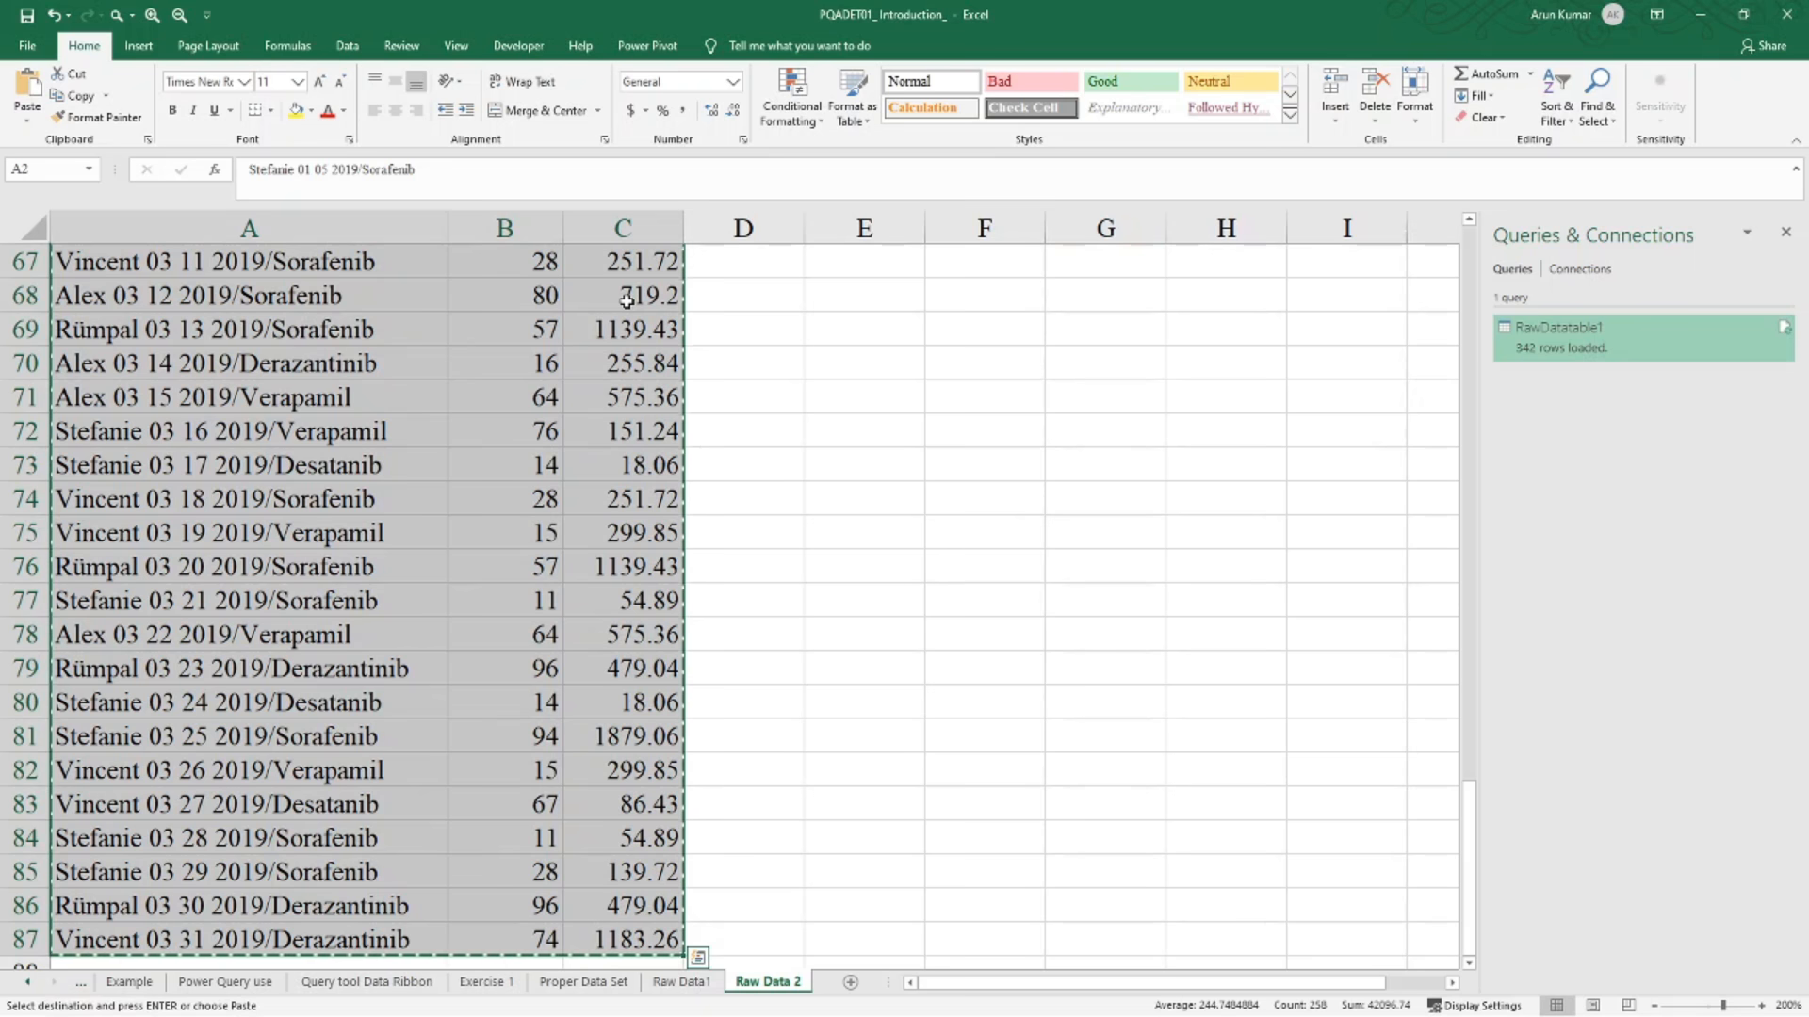
Paste the copied rows directly below the table on the Raw Data1 sheet, starting at cell A344
left_click(681, 981)
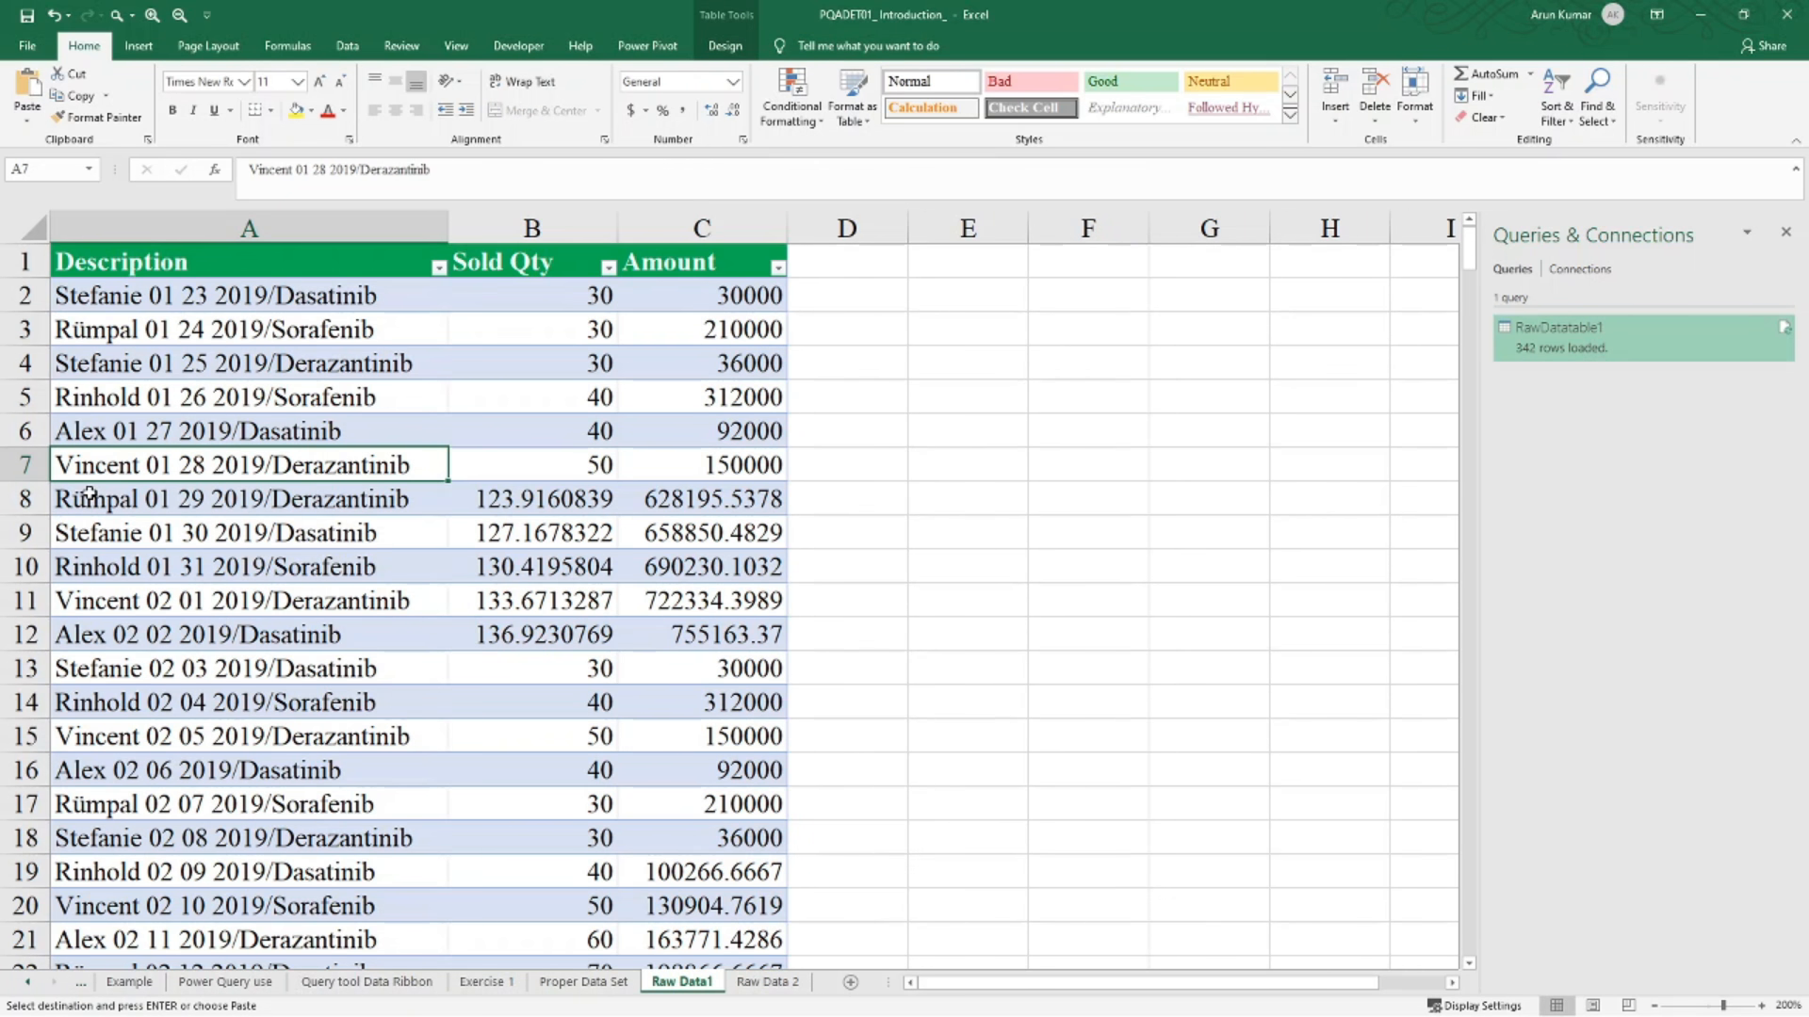
key("ctrl+shift+Down")
scroll(102, 959, "down", 3)
left_click(102, 673)
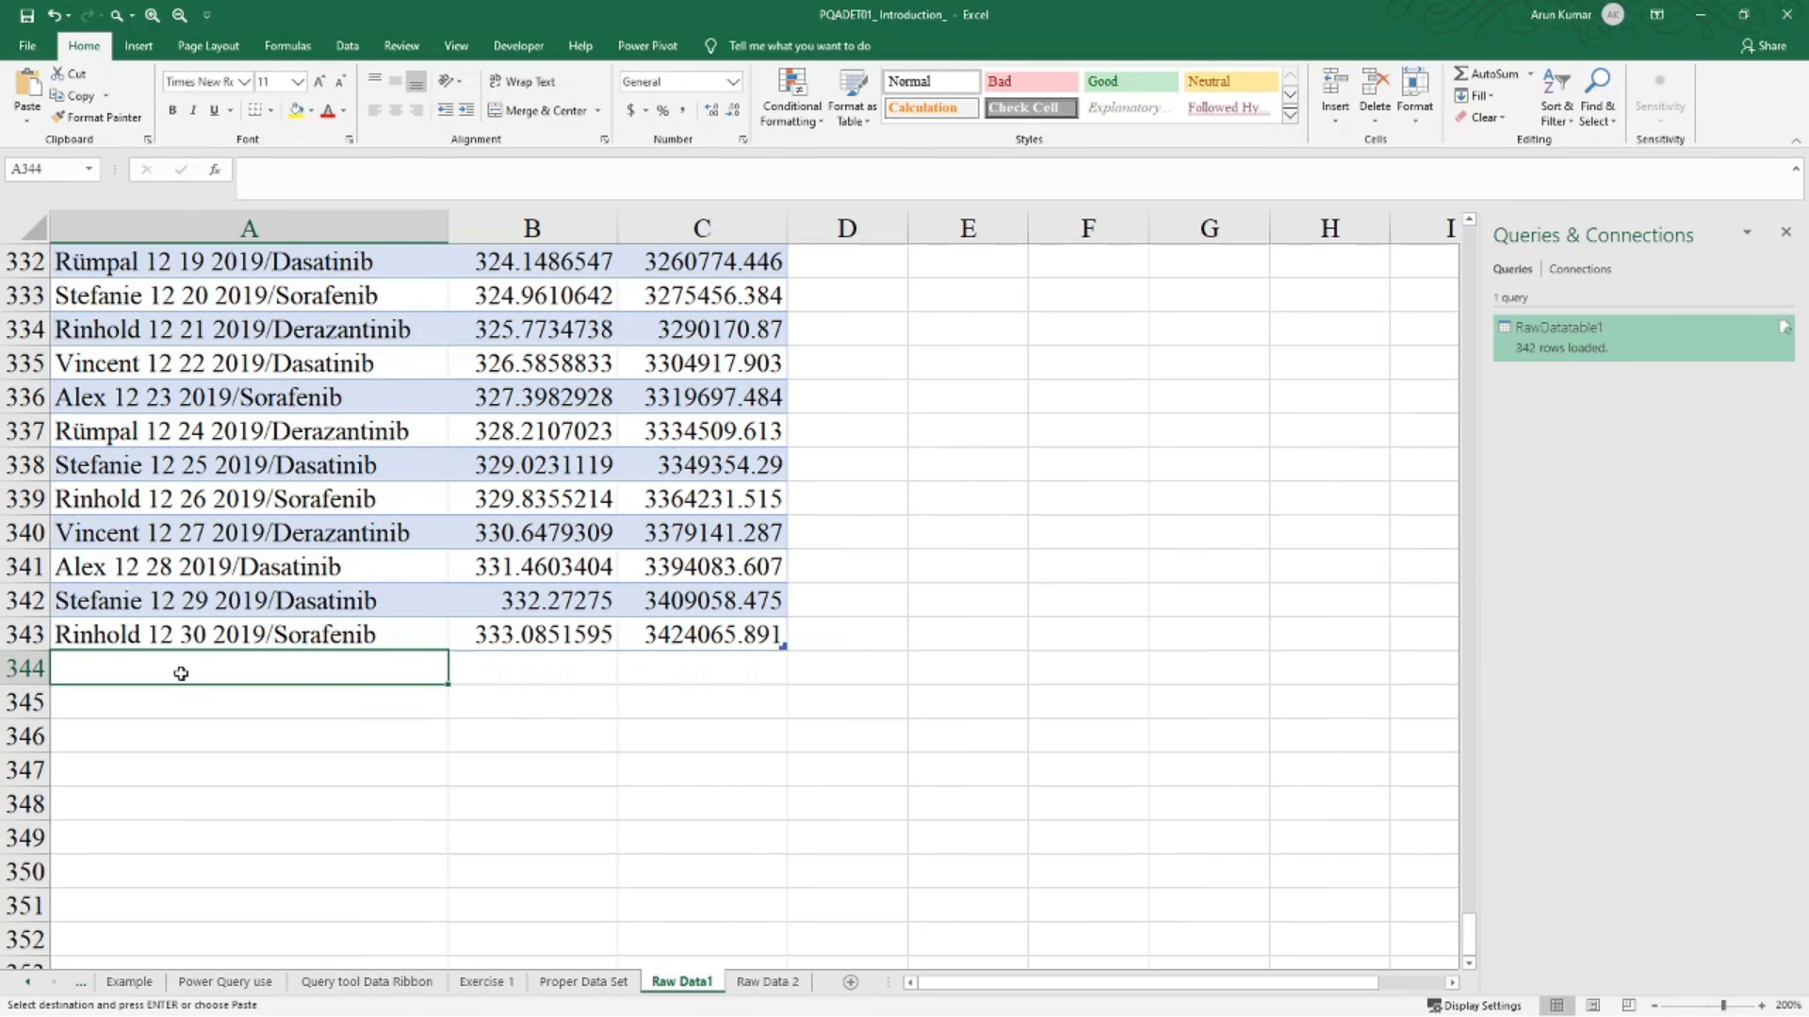
key("ctrl+v")
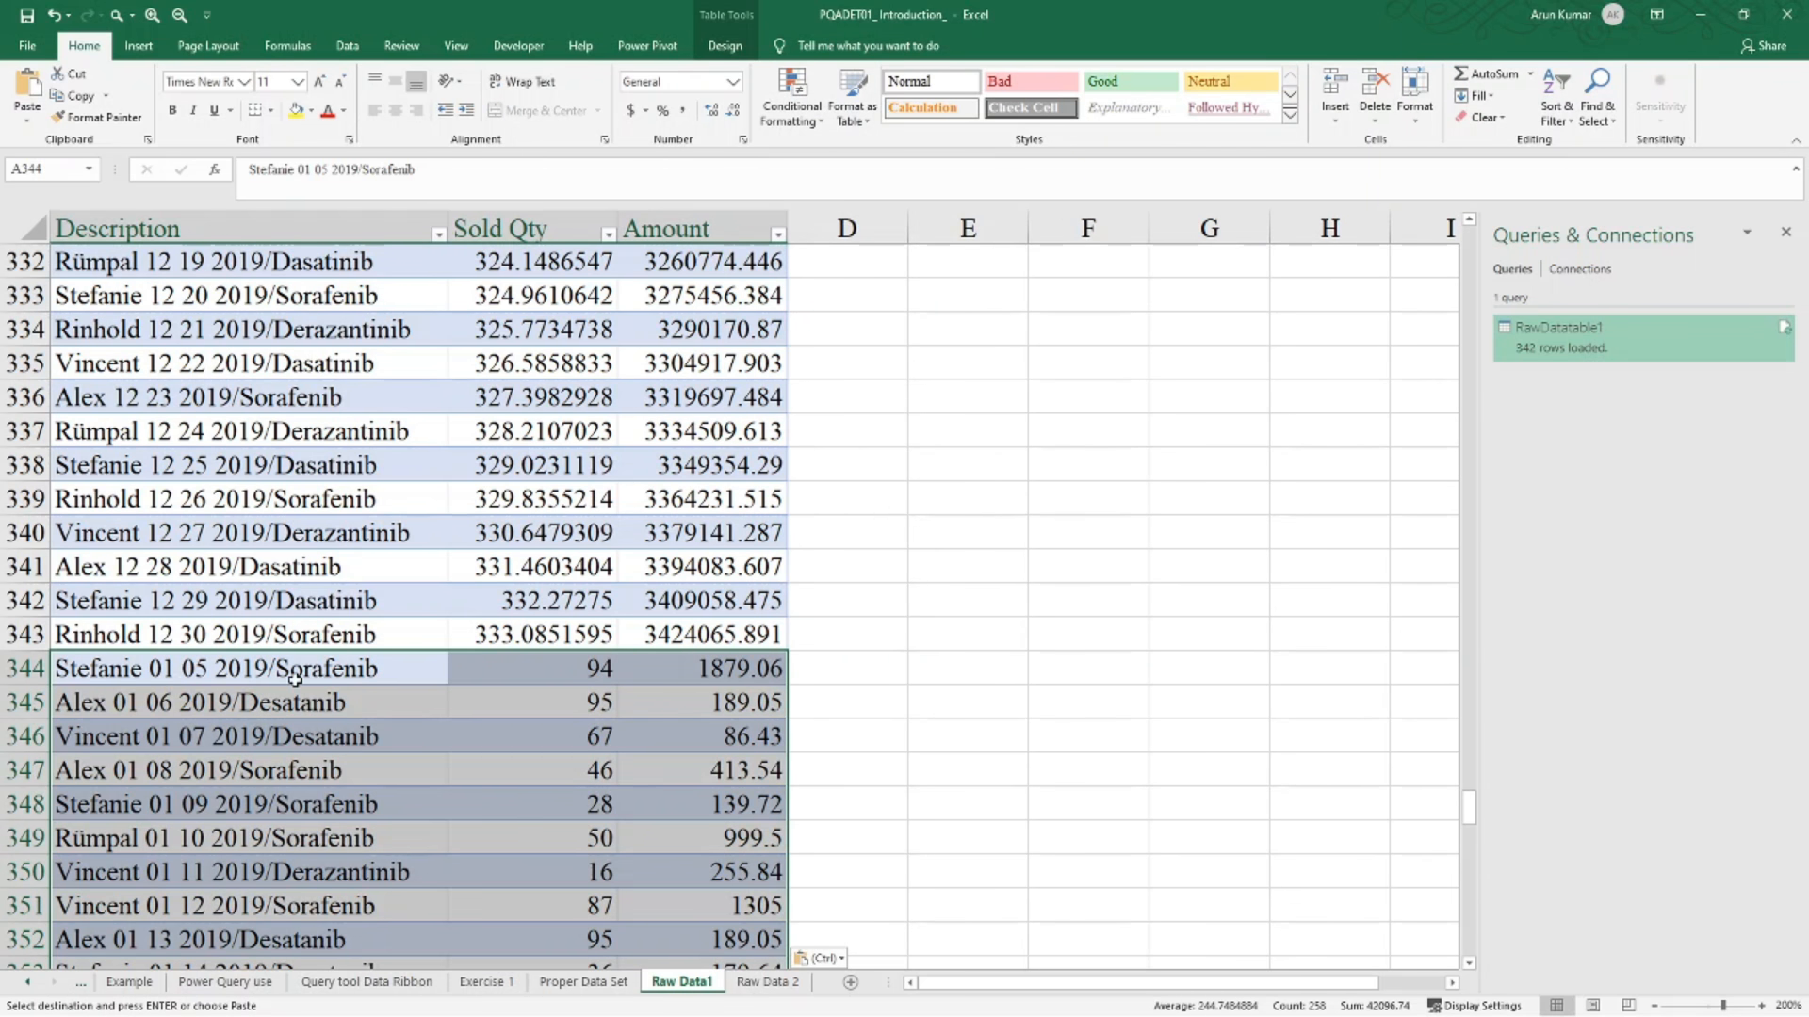
left_click(841, 702)
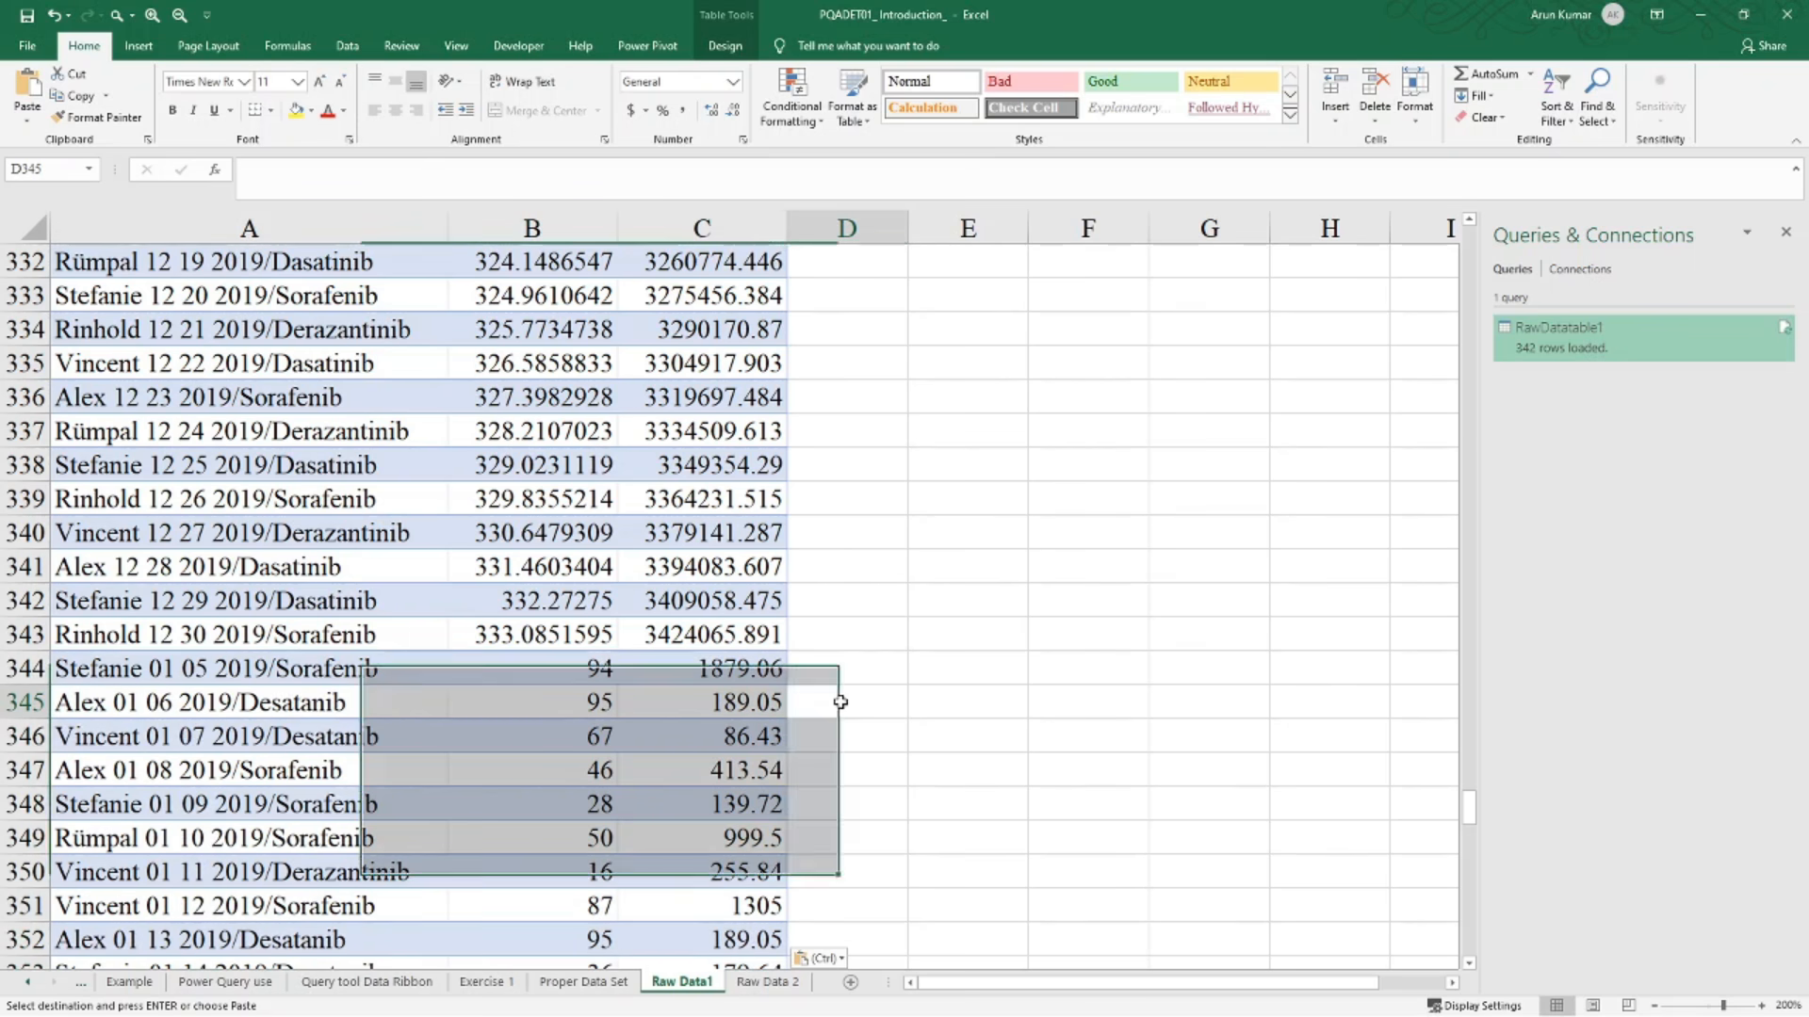
Colour the font of the first appended row's Sold Qty and Amount, cells B344:C344, red
left_click_drag(586, 667, 744, 668)
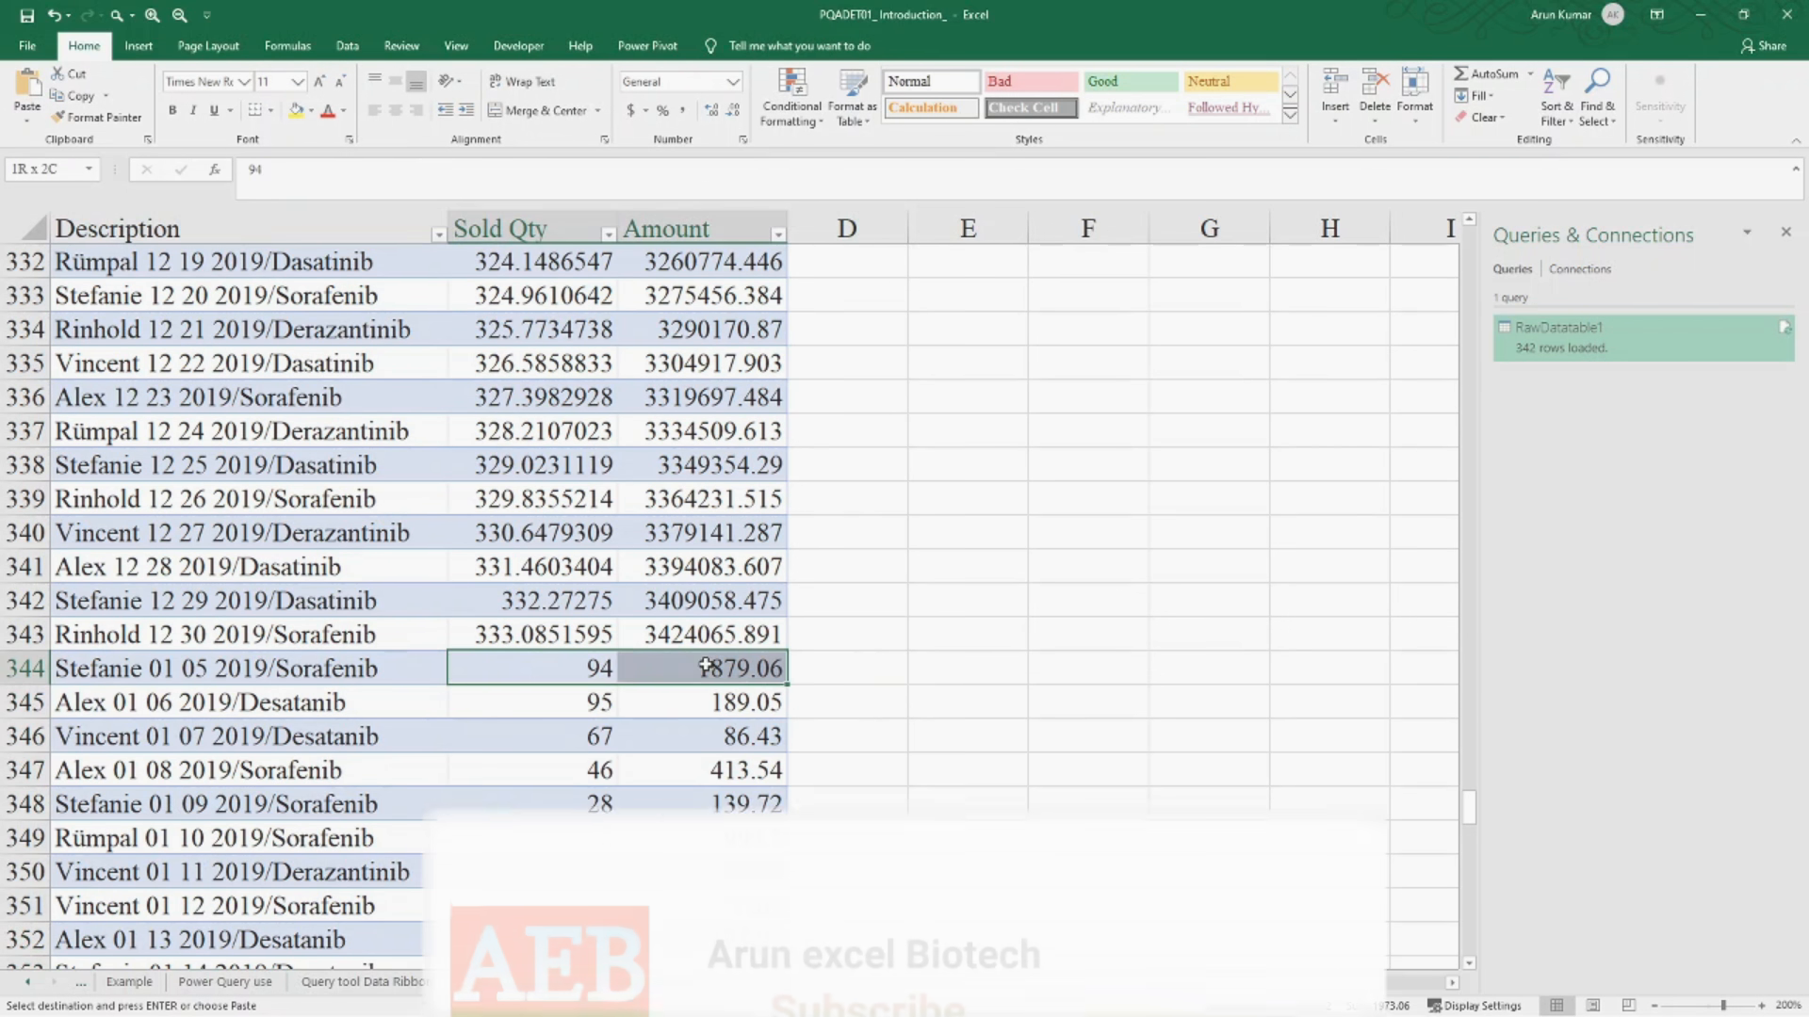
left_click(327, 112)
left_click(825, 670)
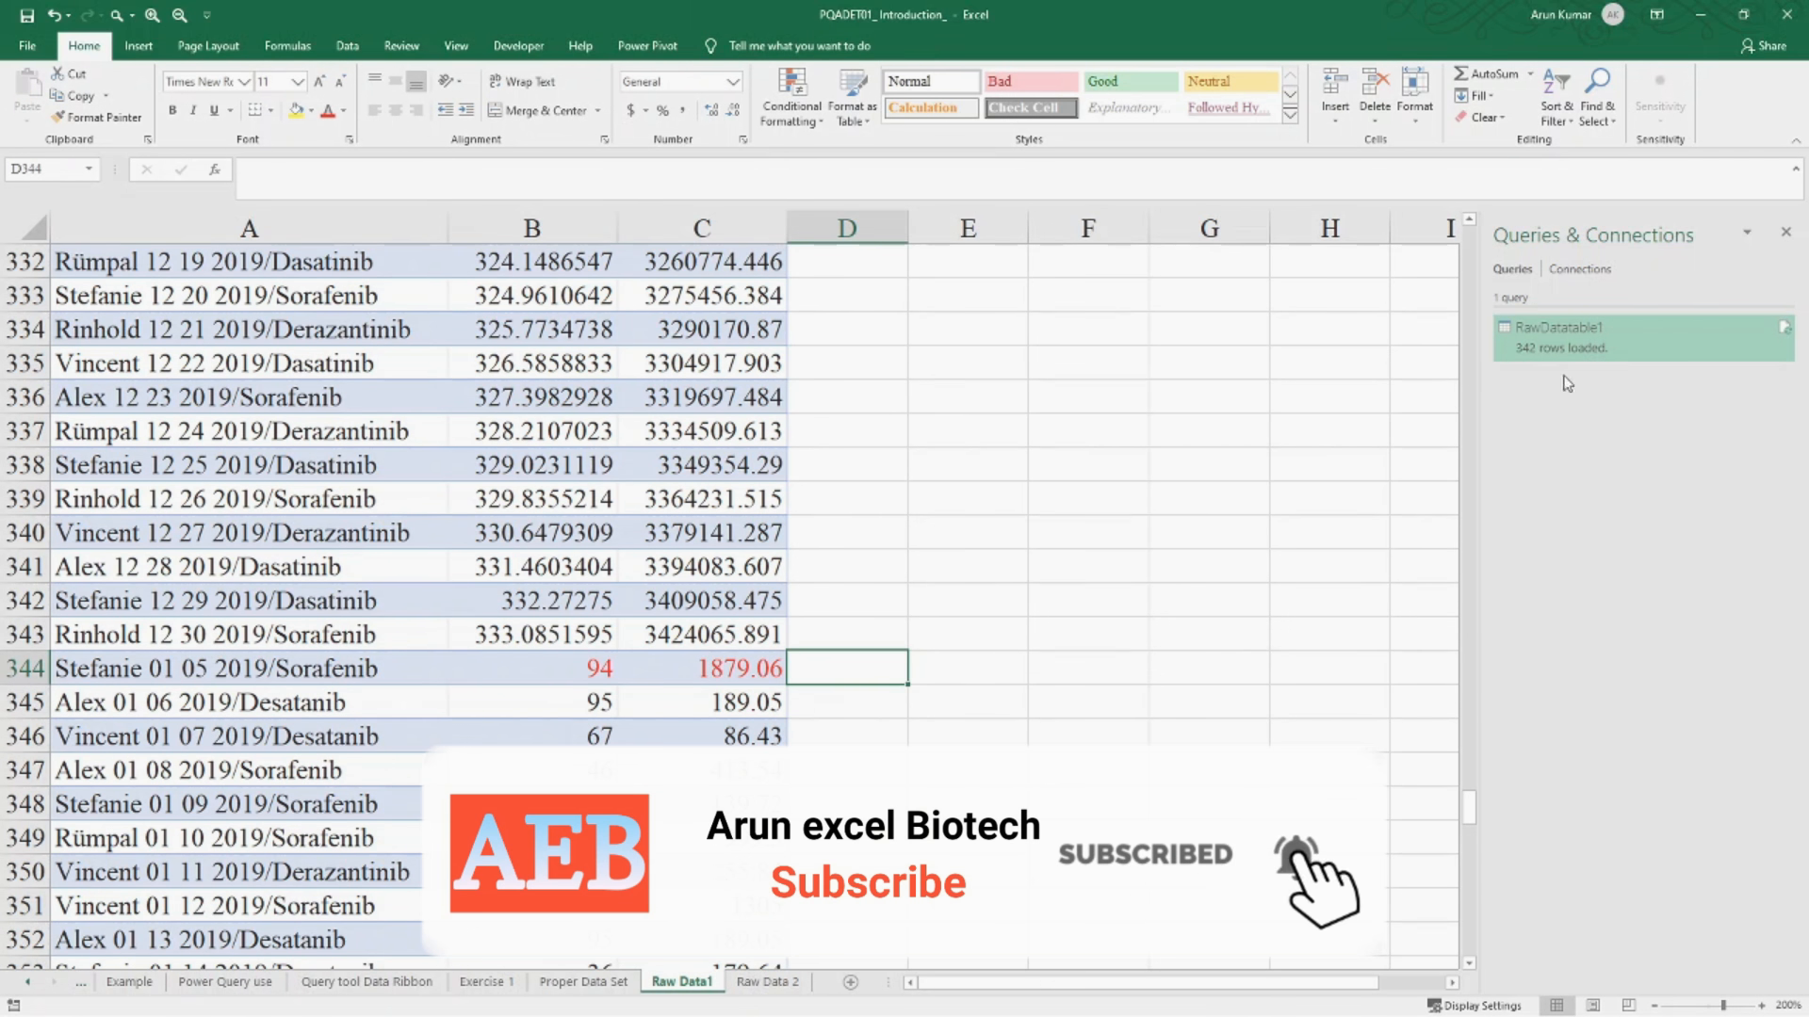
Refresh the RawDatatable1 query and all workbook data to update the PivotTable, and check its overall Amount grand total
mouse_move(1602, 339)
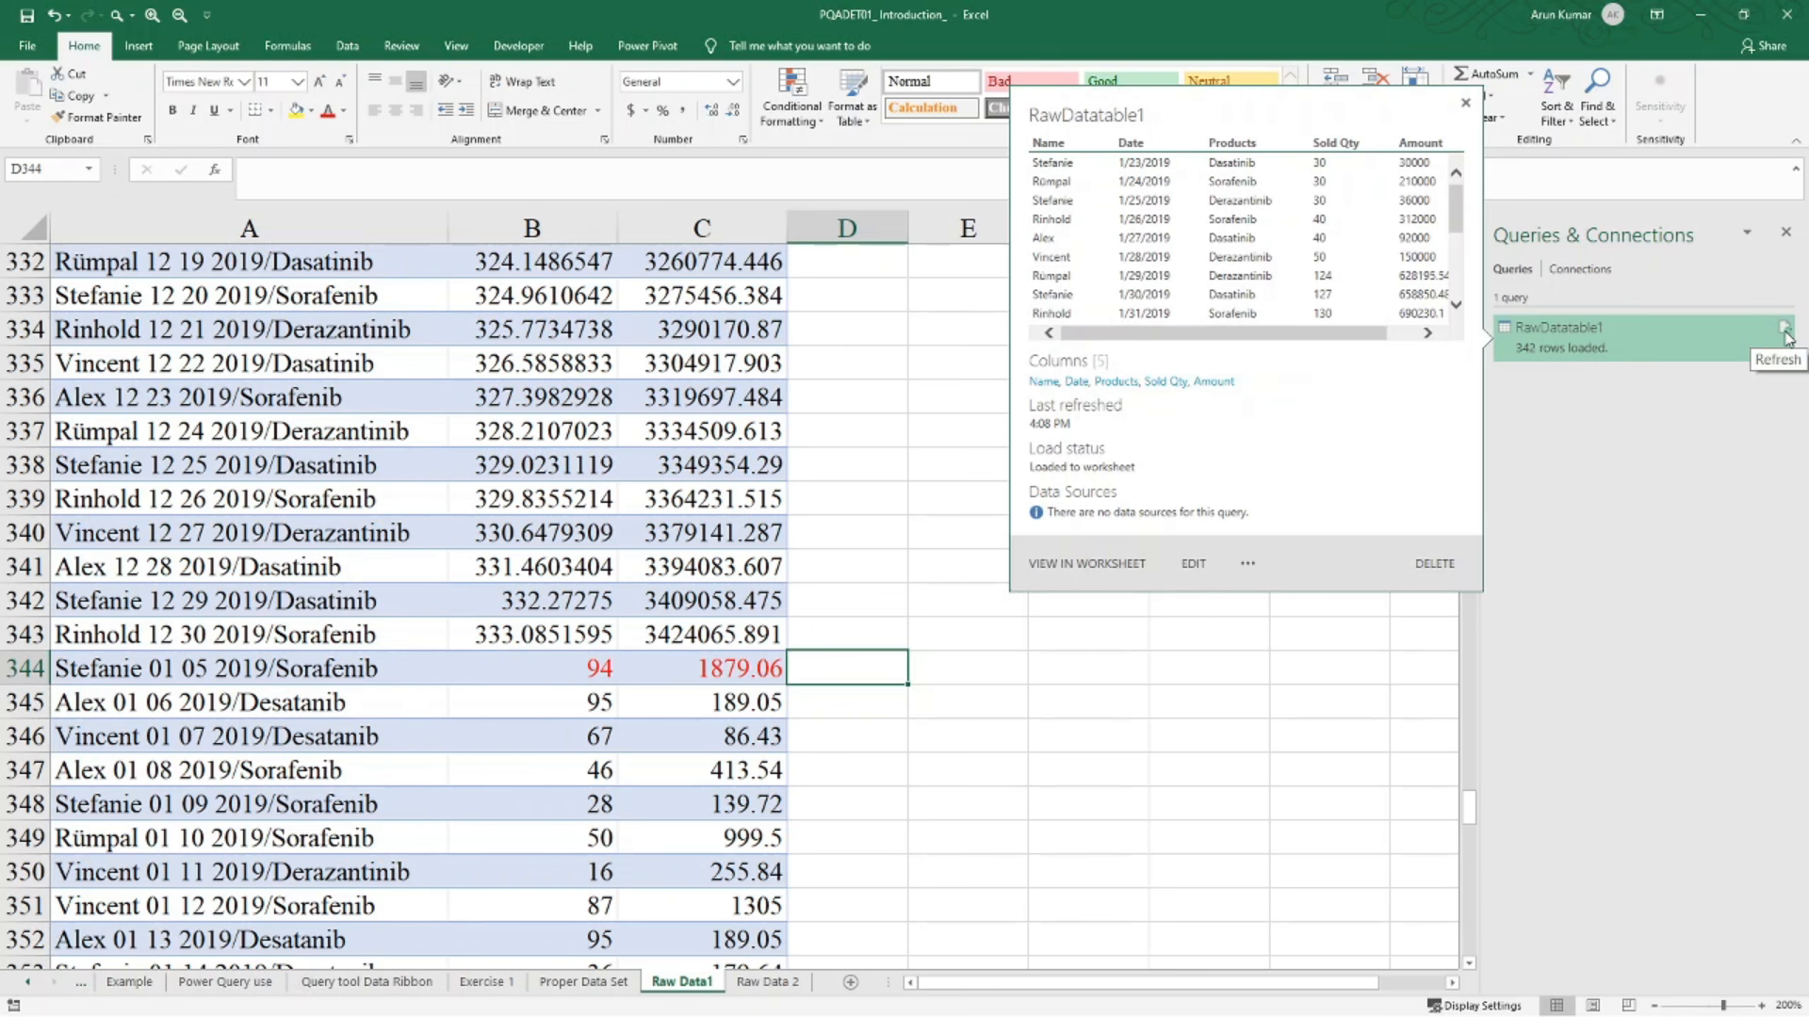
left_click(1786, 335)
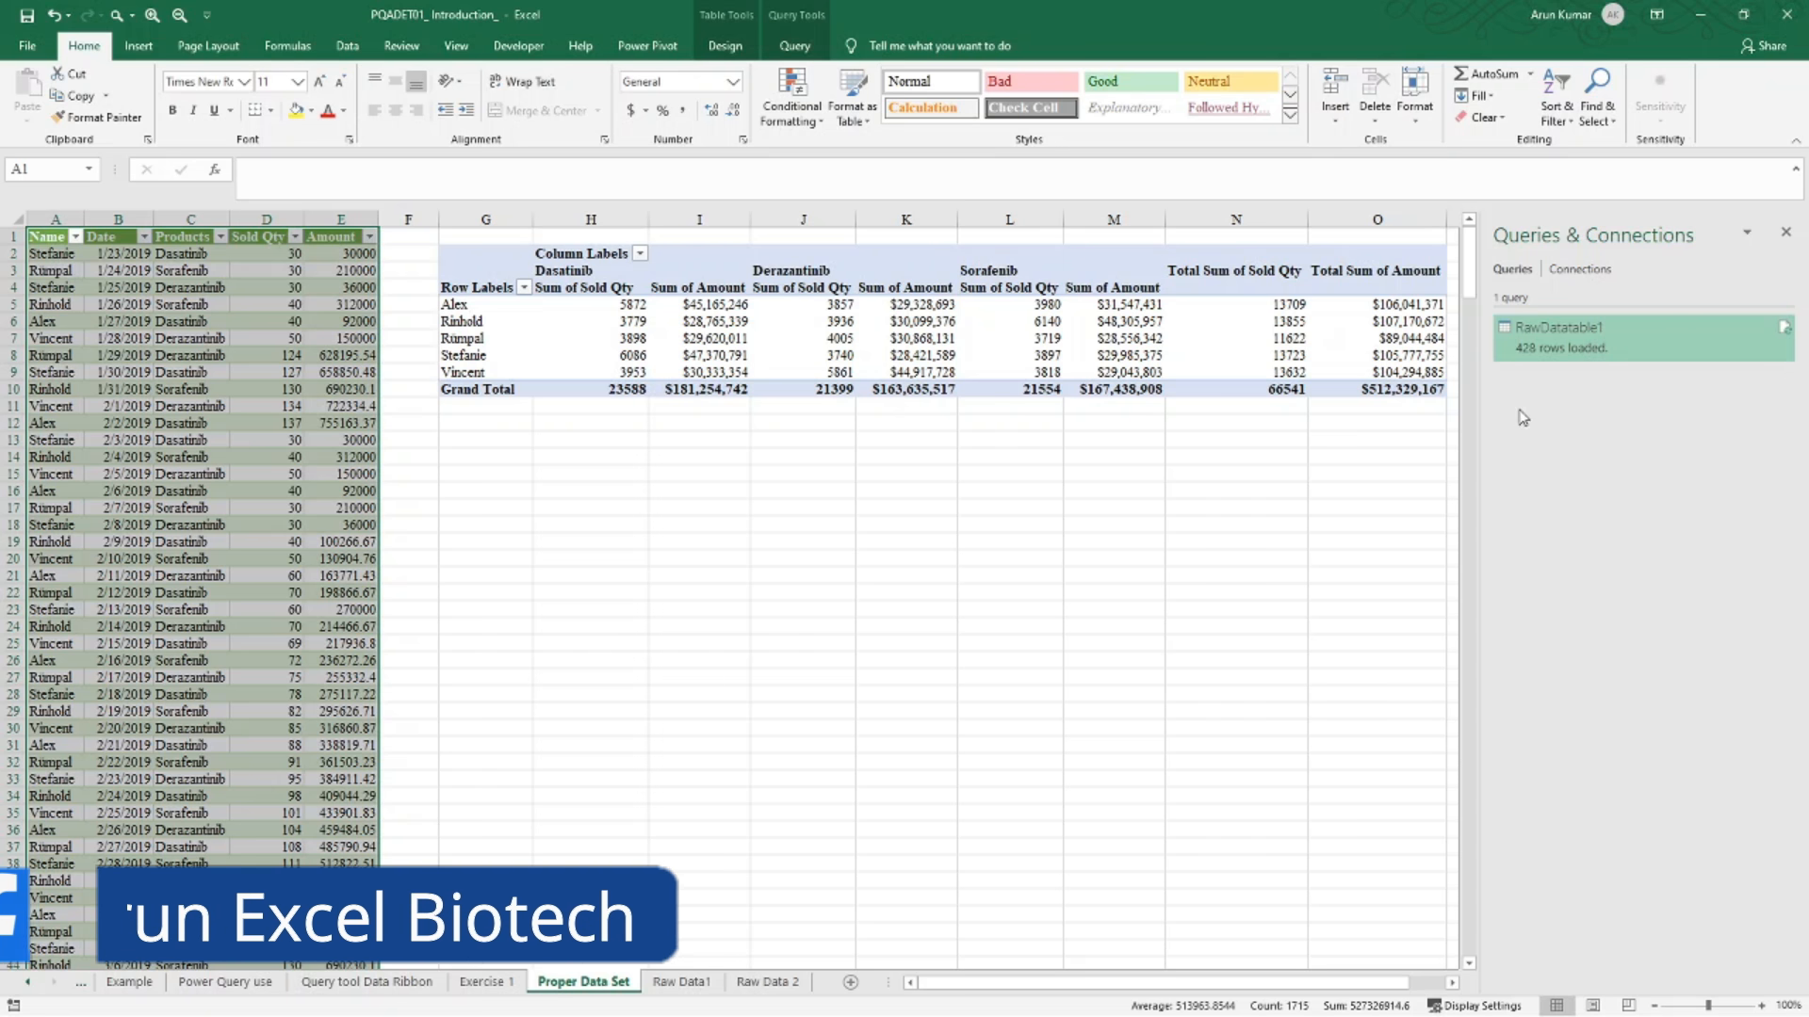
left_click(345, 48)
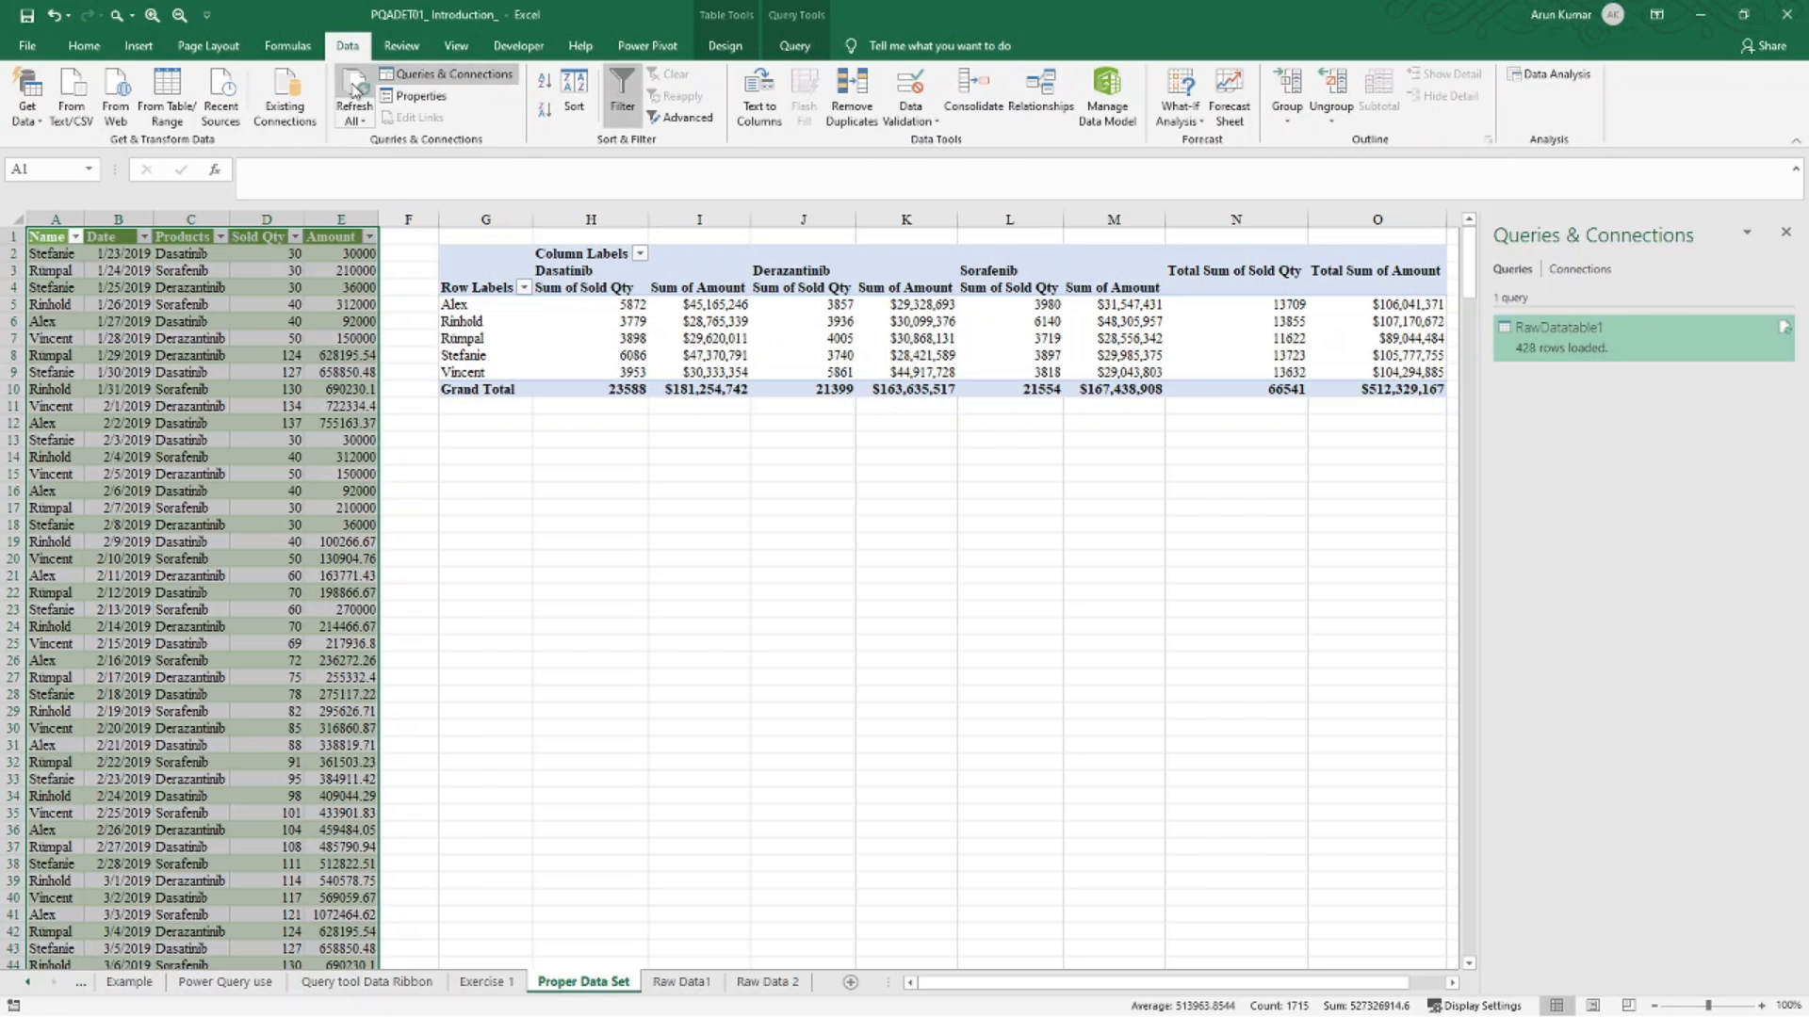
left_click(354, 89)
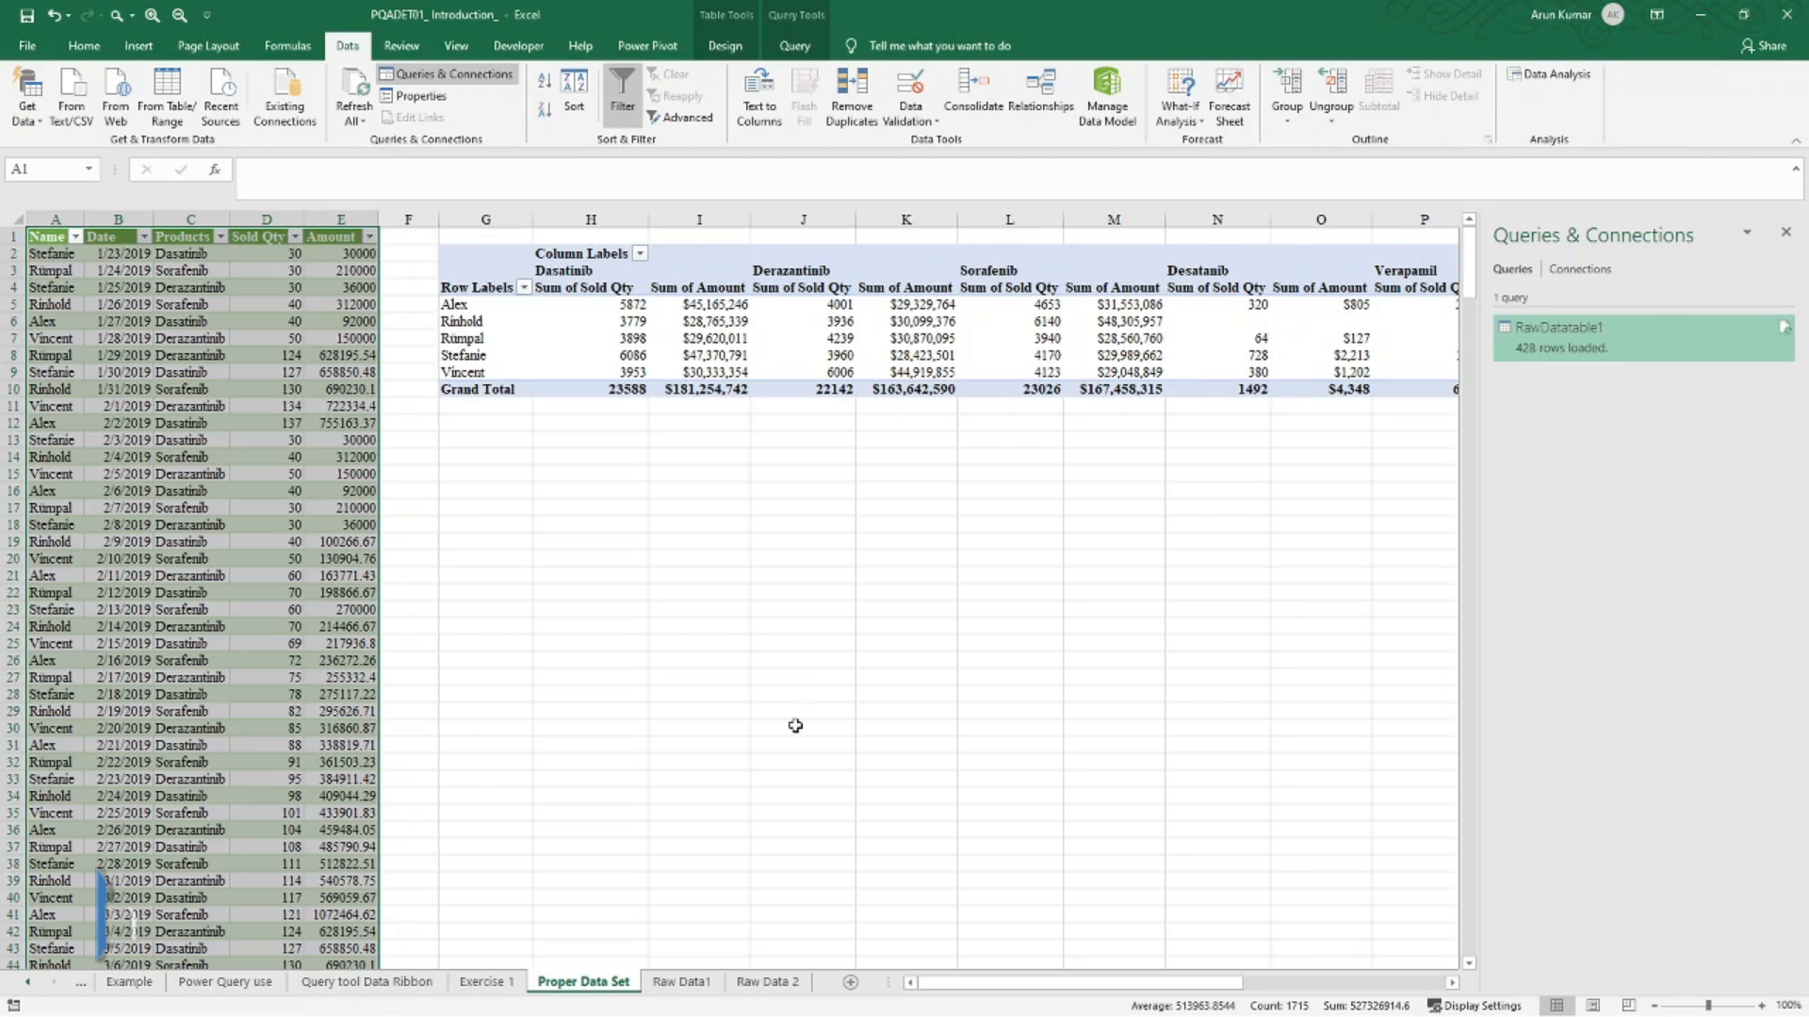
left_click_drag(981, 986, 1249, 987)
left_click(1399, 389)
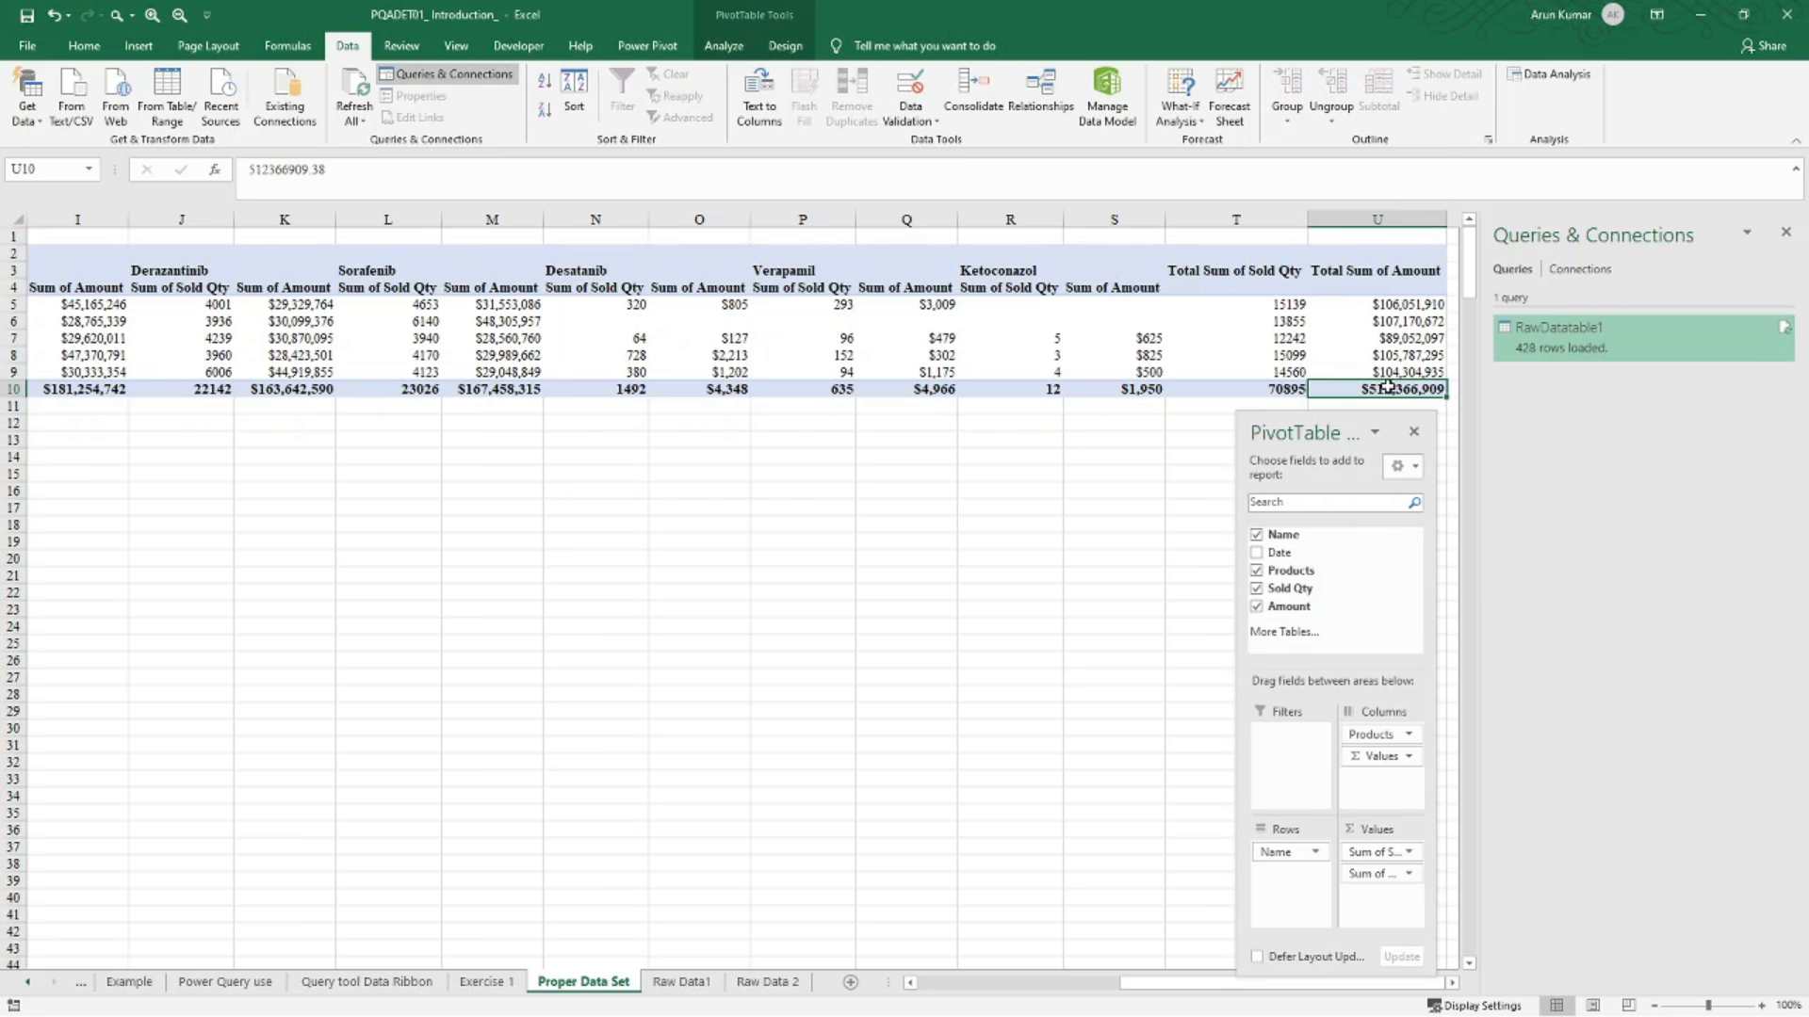
mouse_move(1387, 383)
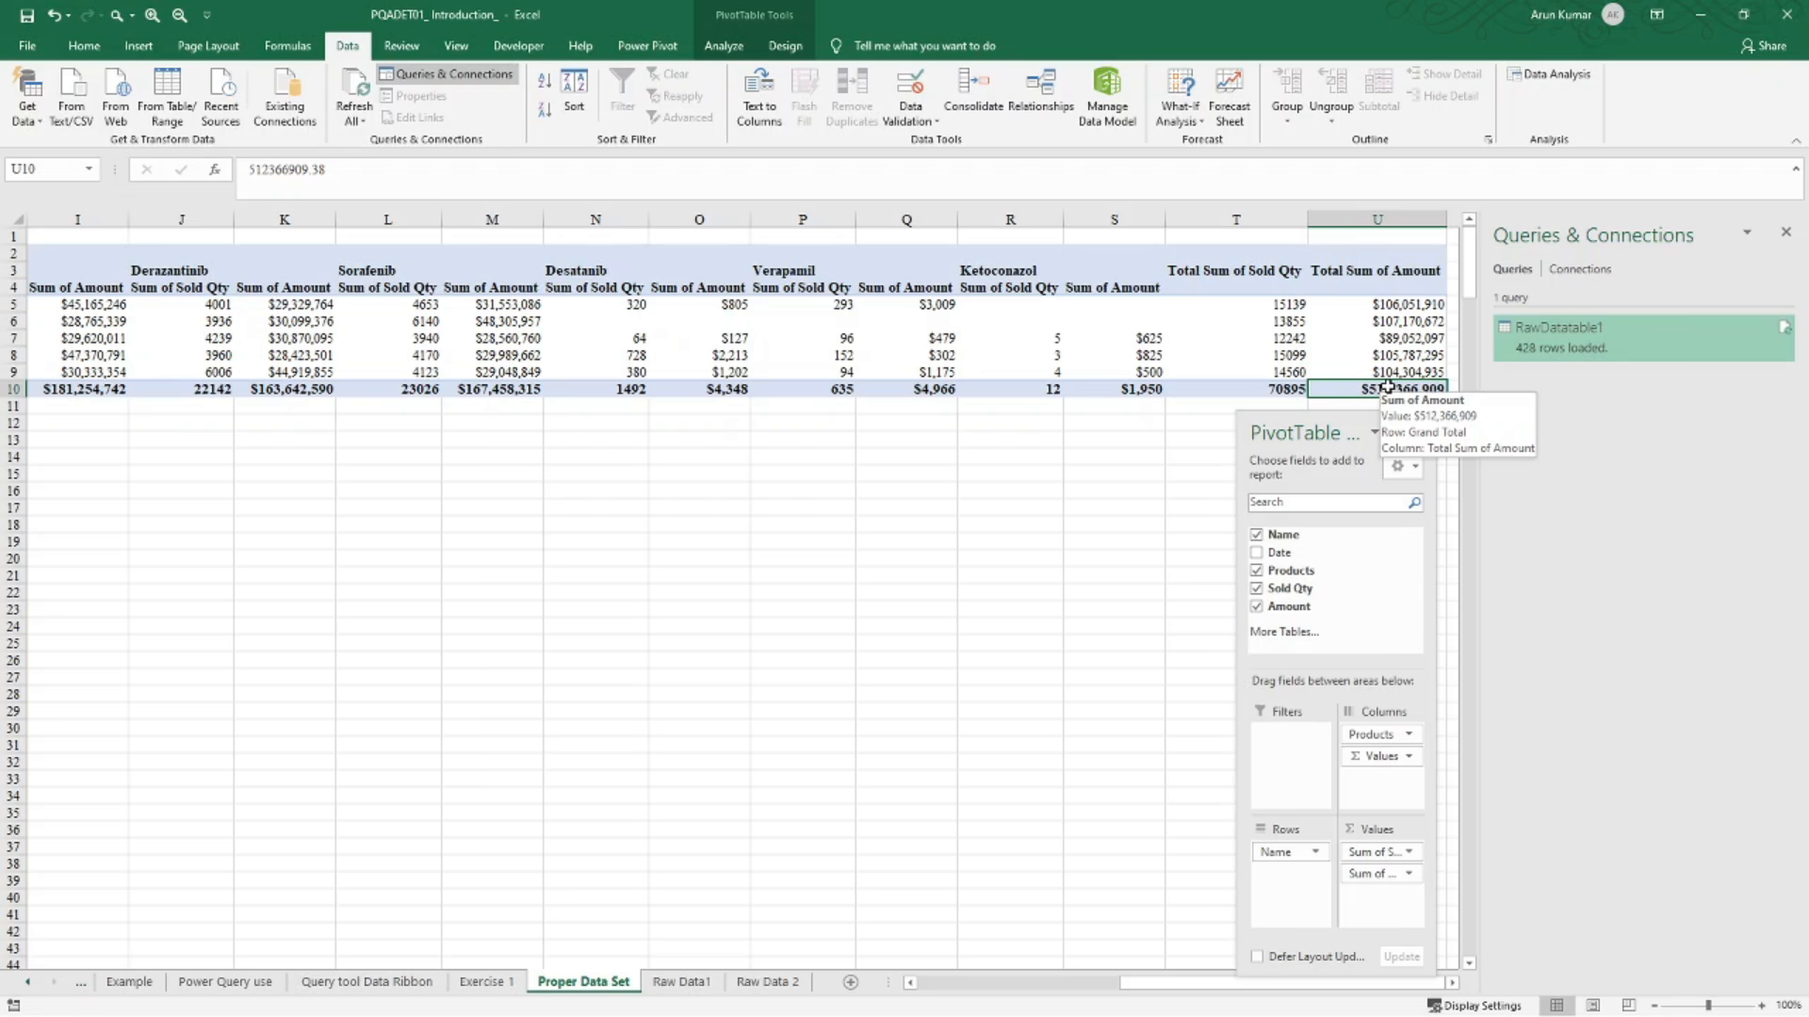
left_click_drag(1179, 980, 902, 1011)
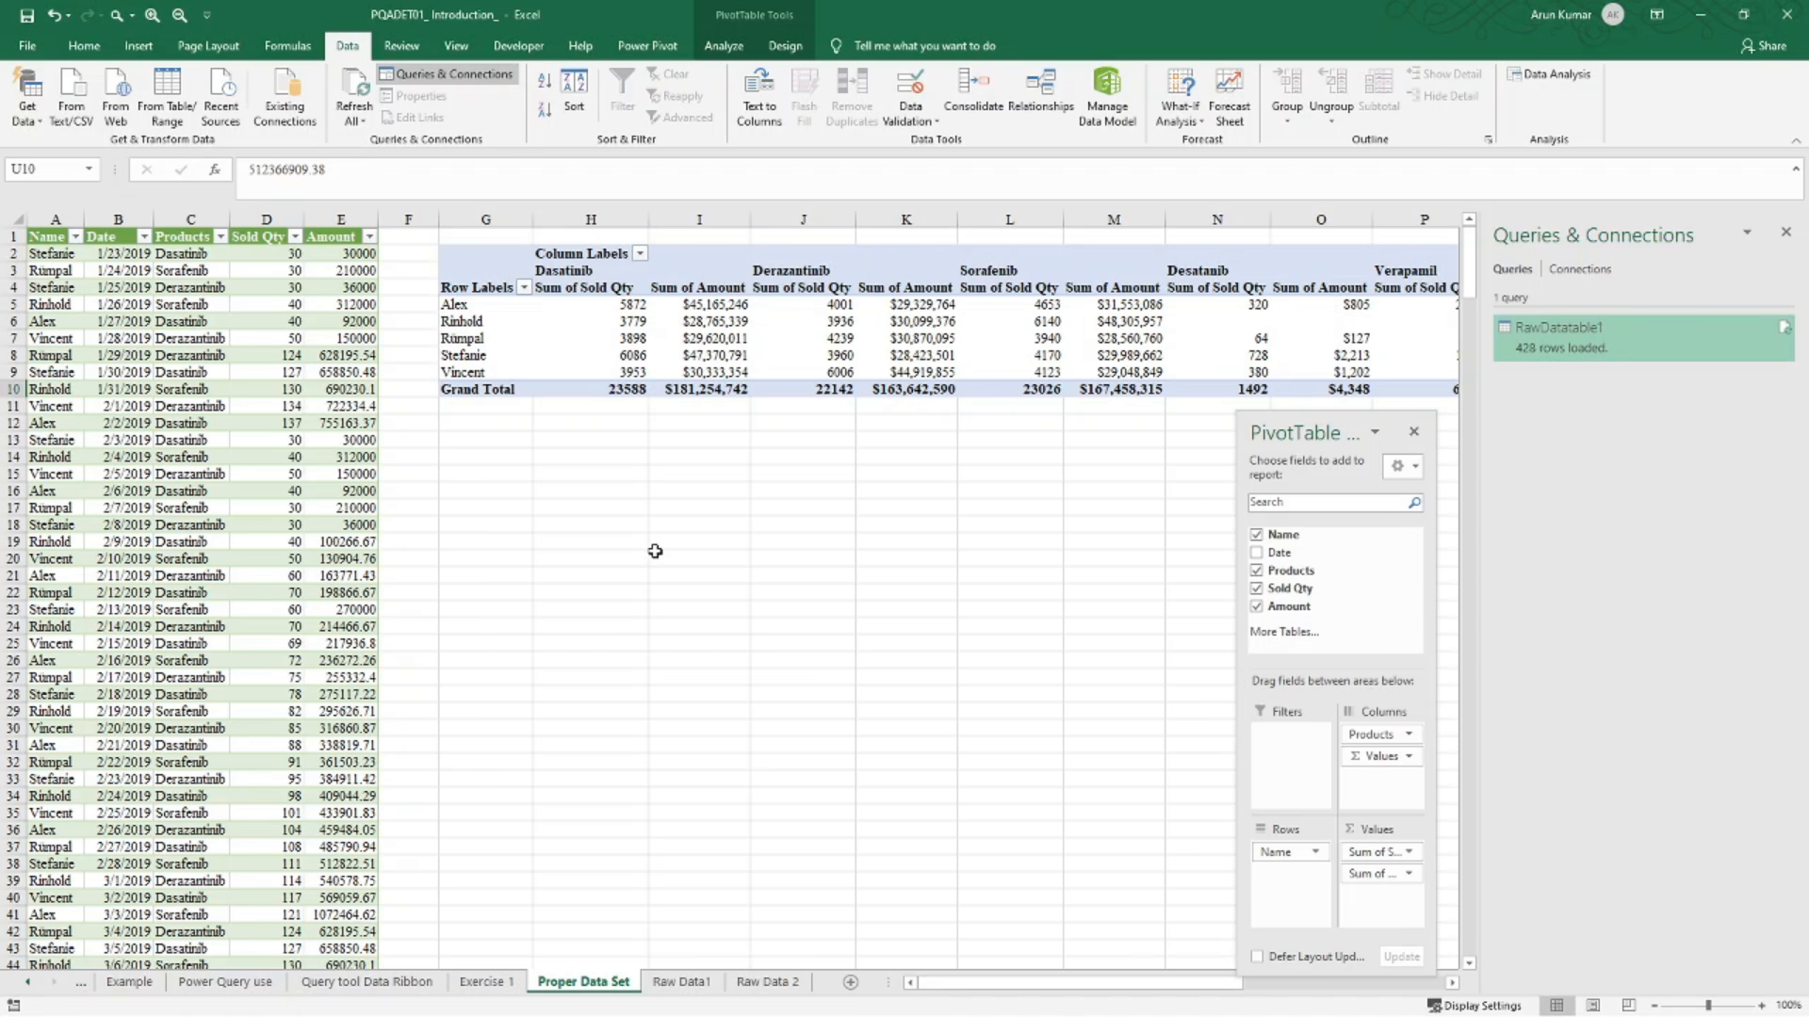
left_click(655, 554)
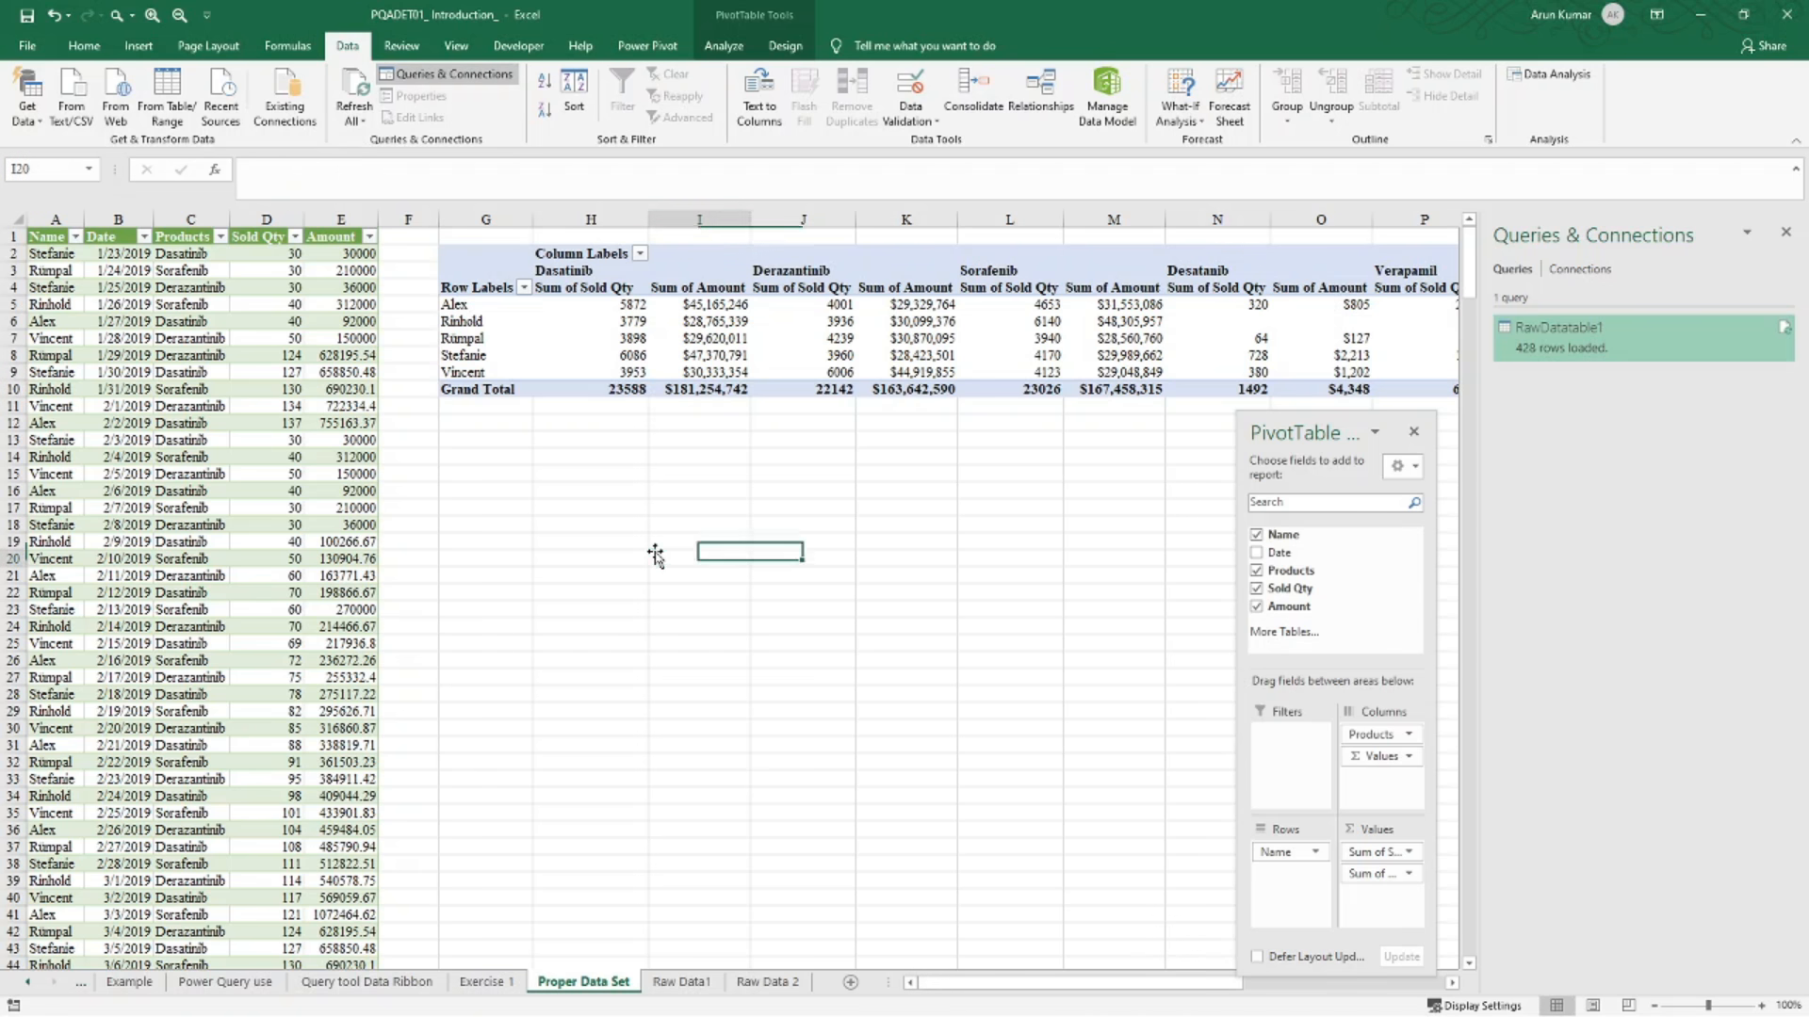